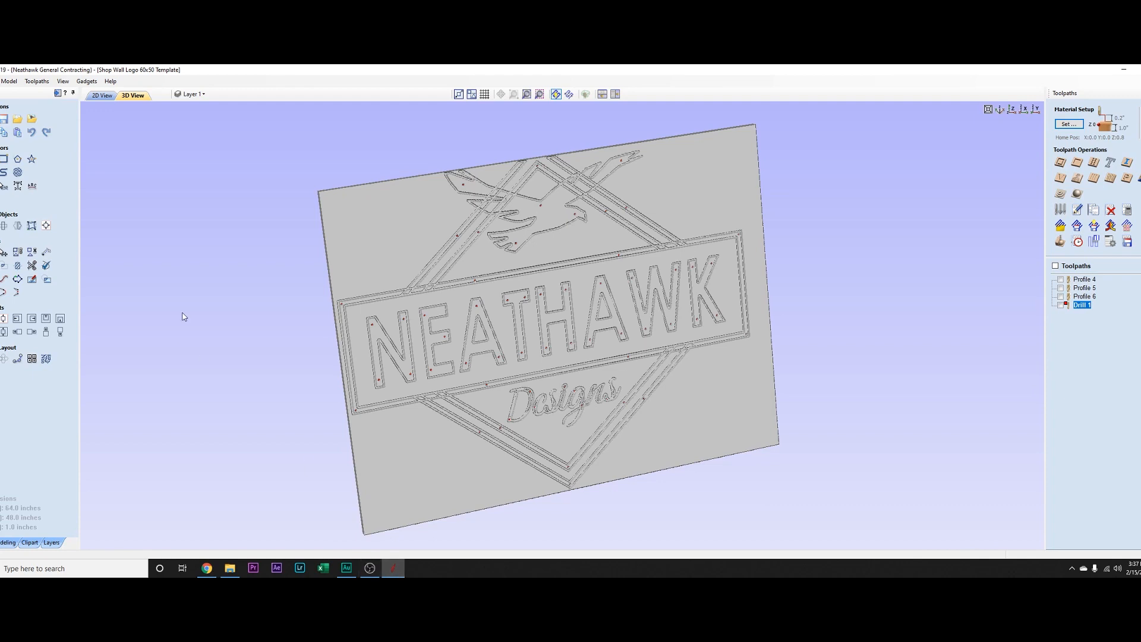
# - Open the recent Shop Wall Logo 60x50 file and move the hawk outline left, clear of the diamond frame
pyautogui.click(1, 81)
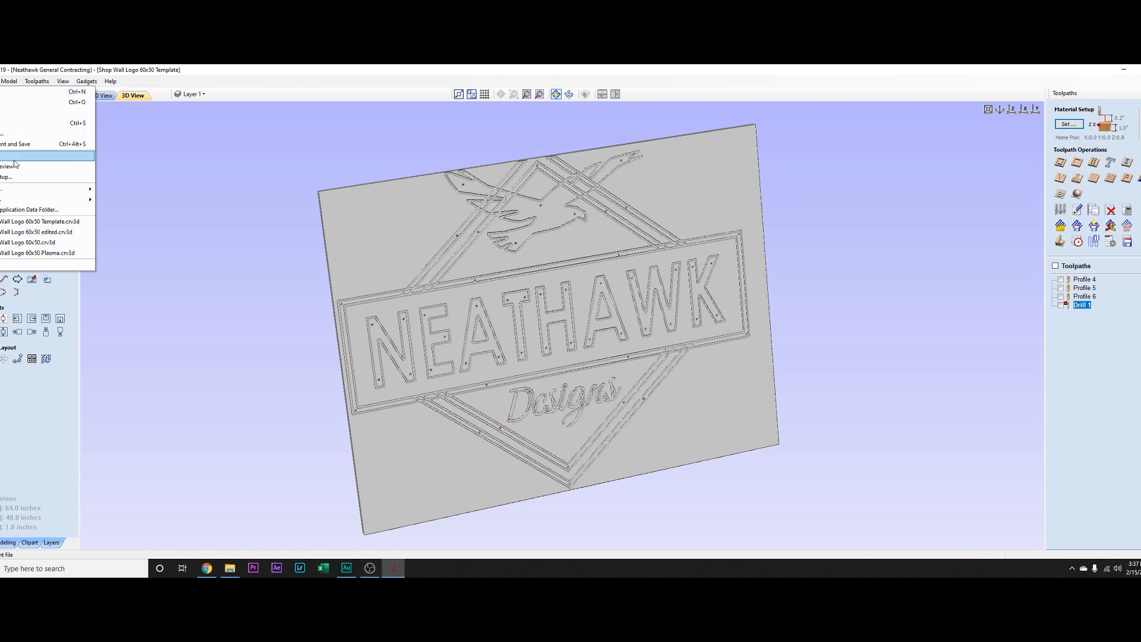
pyautogui.click(51, 248)
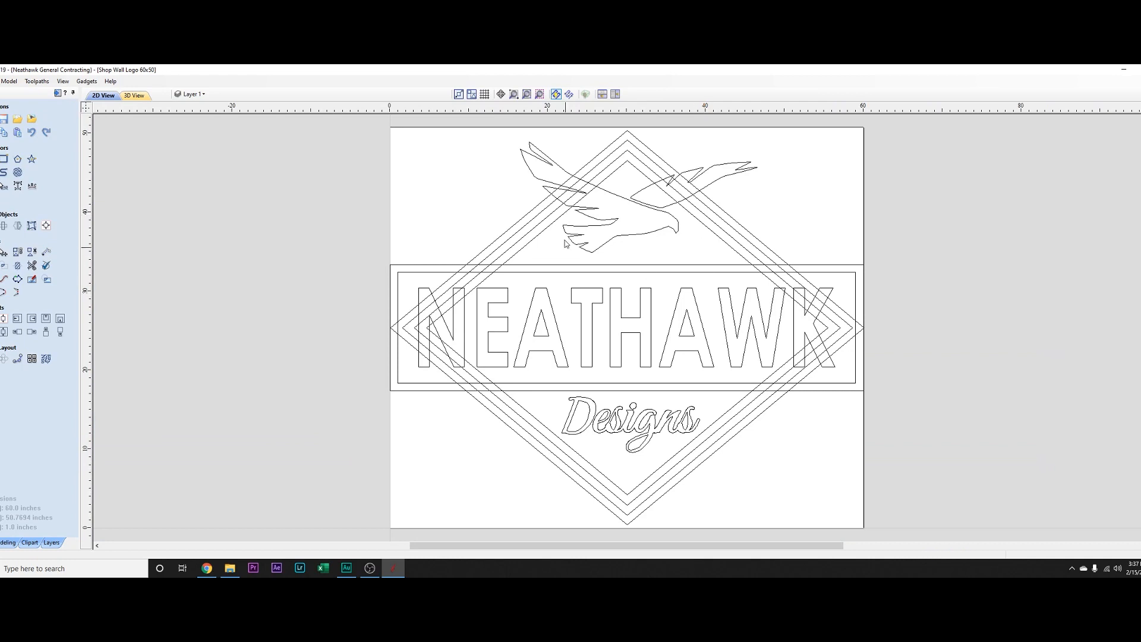
pyautogui.click(629, 208)
pyautogui.press('Left')
pyautogui.press('Left')
pyautogui.press('Left')
pyautogui.press('Left')
pyautogui.press('Left')
pyautogui.press('Left')
pyautogui.press('Left')
pyautogui.press('Left')
pyautogui.press('Left')
pyautogui.press('Left')
pyautogui.press('Left')
pyautogui.press('Left')
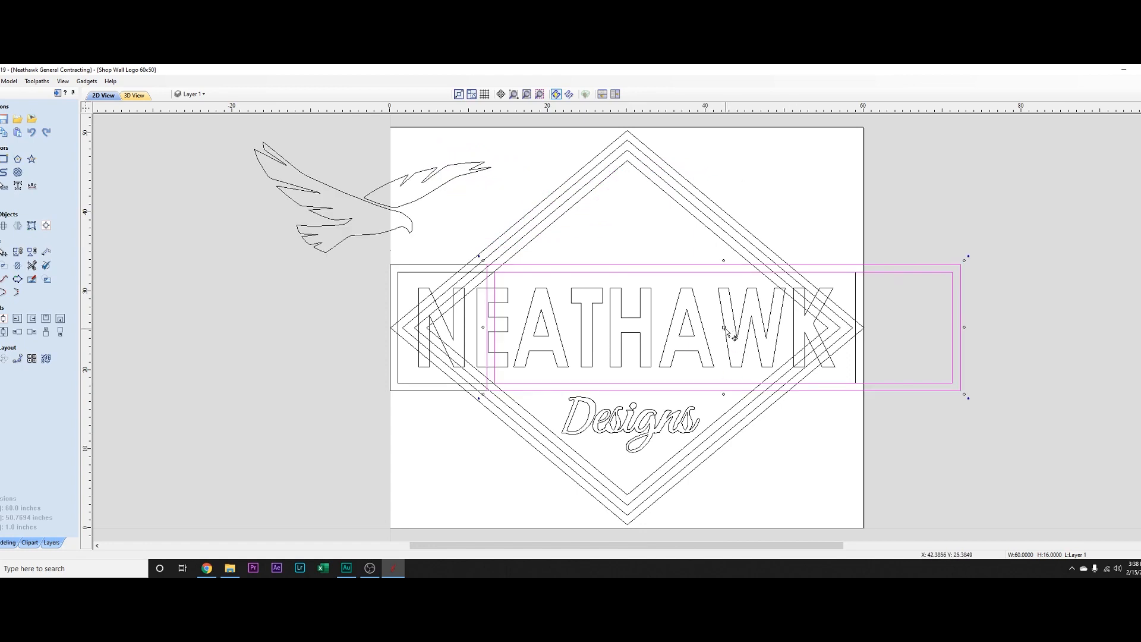
# - Place a copy of the banner frame beyond the board's right edge, and ungroup the original to delete its outer rectangle
pyautogui.moveTo(724, 328); pyautogui.dragTo(1130, 215)
pyautogui.click(515, 272)
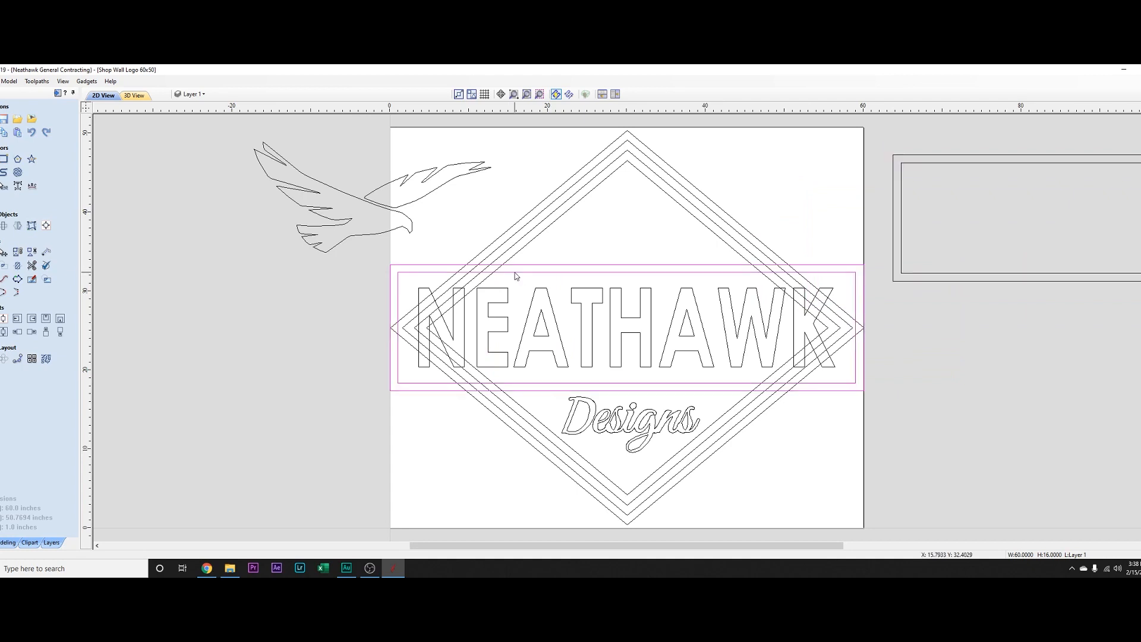
pyautogui.click(32, 252)
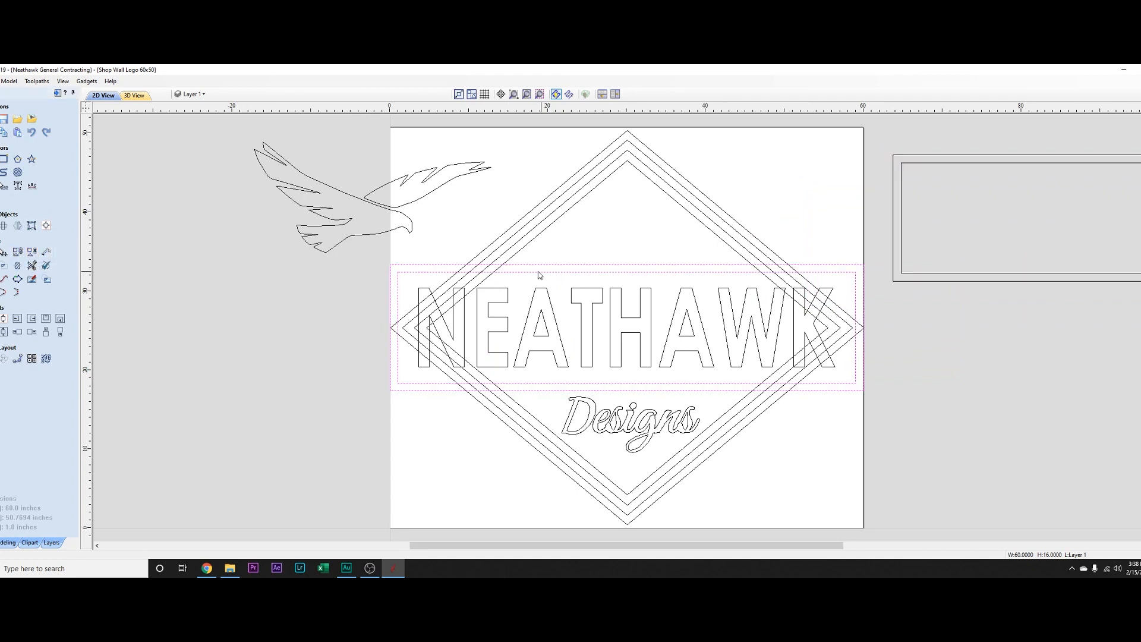
pyautogui.press('Escape')
pyautogui.click(559, 266)
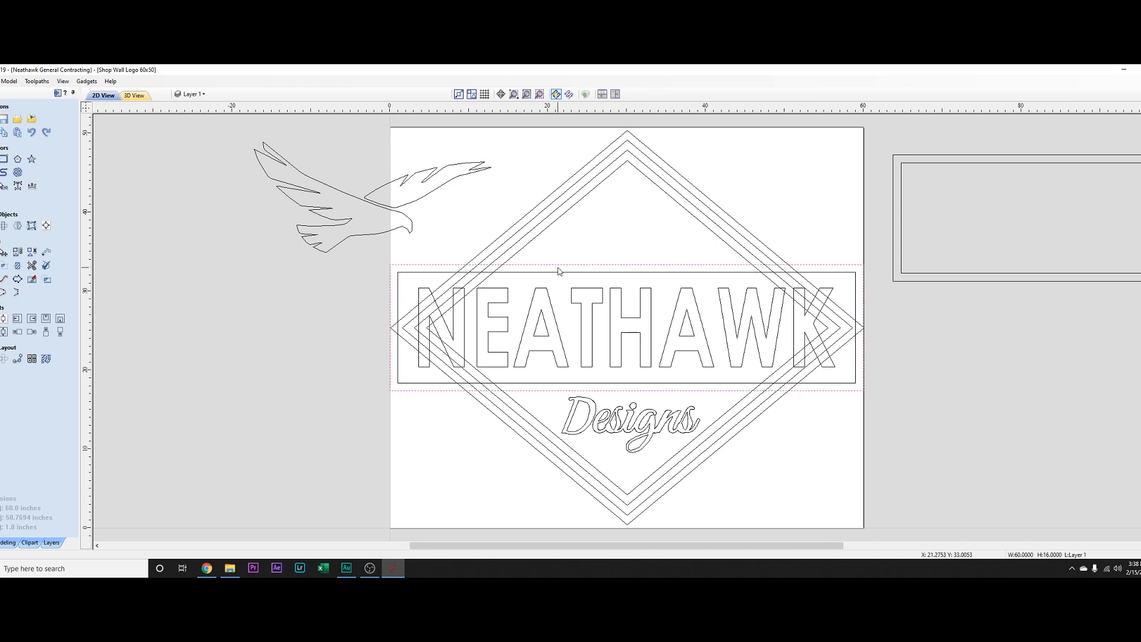
pyautogui.press('Delete')
# - Ungroup the diamond frames and trim away part of their outlines at the left end of the banner
pyautogui.scroll(1, 528, 285)
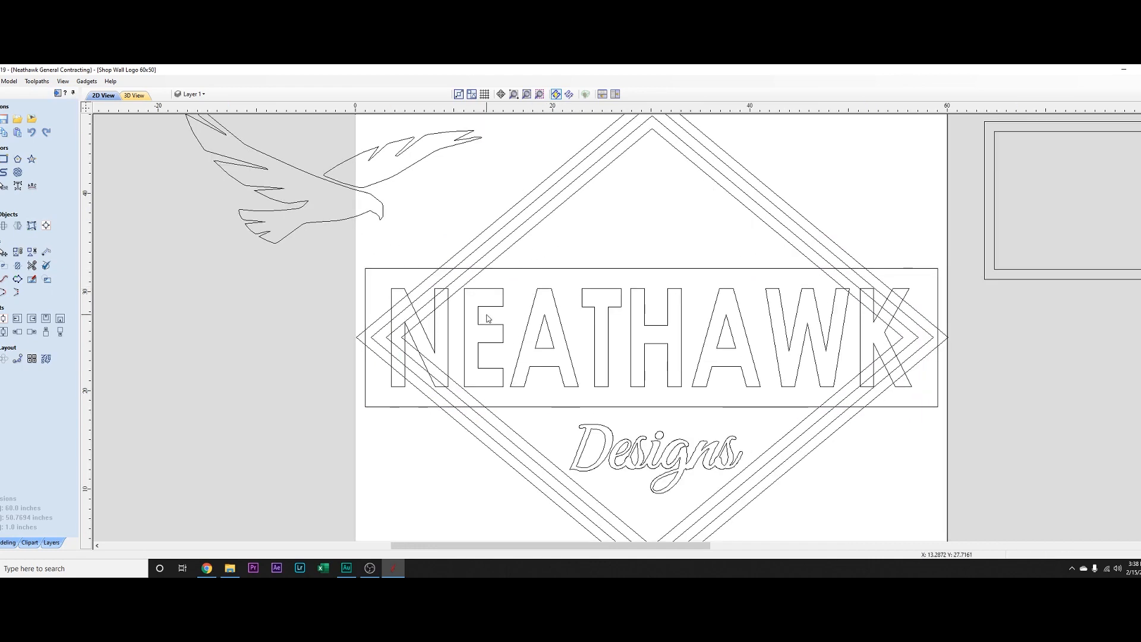
pyautogui.click(32, 265)
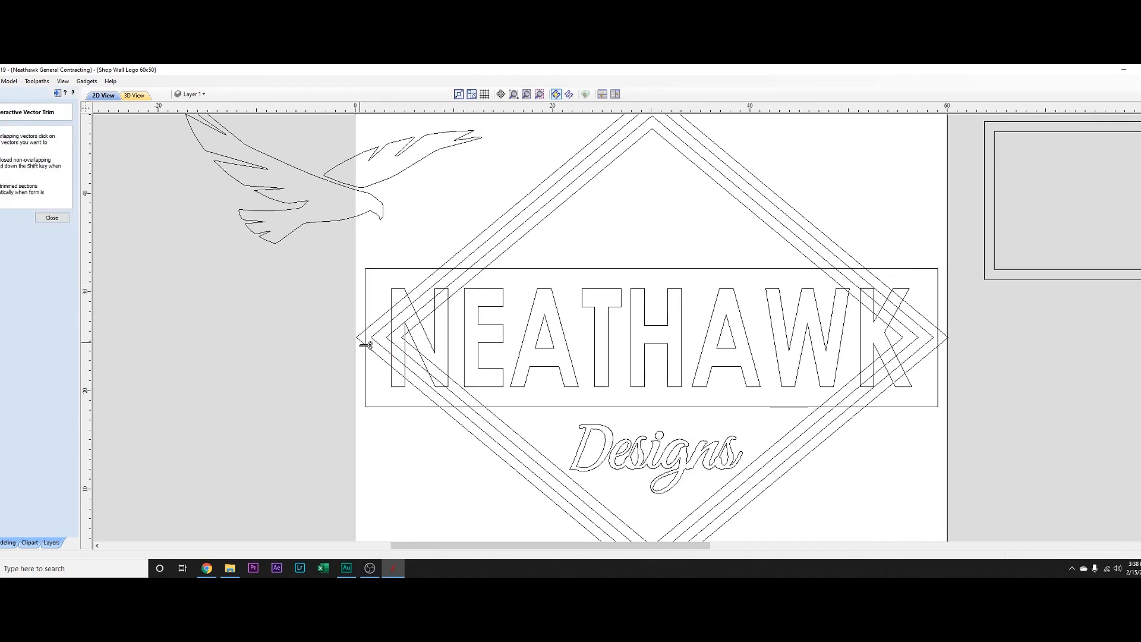
pyautogui.click(51, 217)
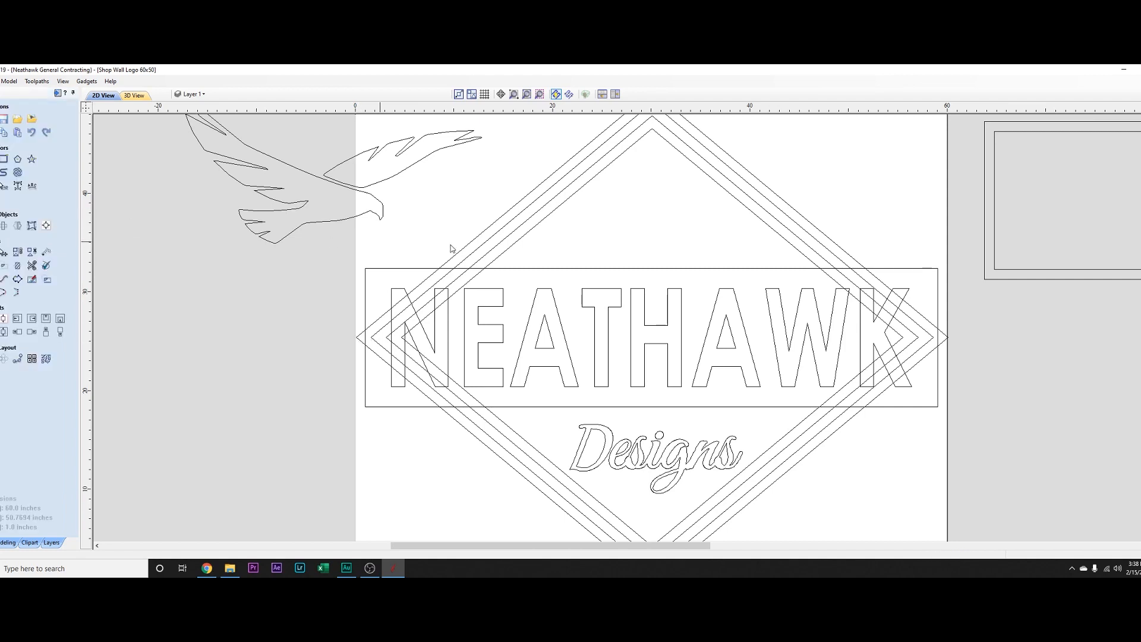
pyautogui.click(504, 236)
pyautogui.keyDown('shift'); pyautogui.click(508, 238); pyautogui.keyUp('shift')
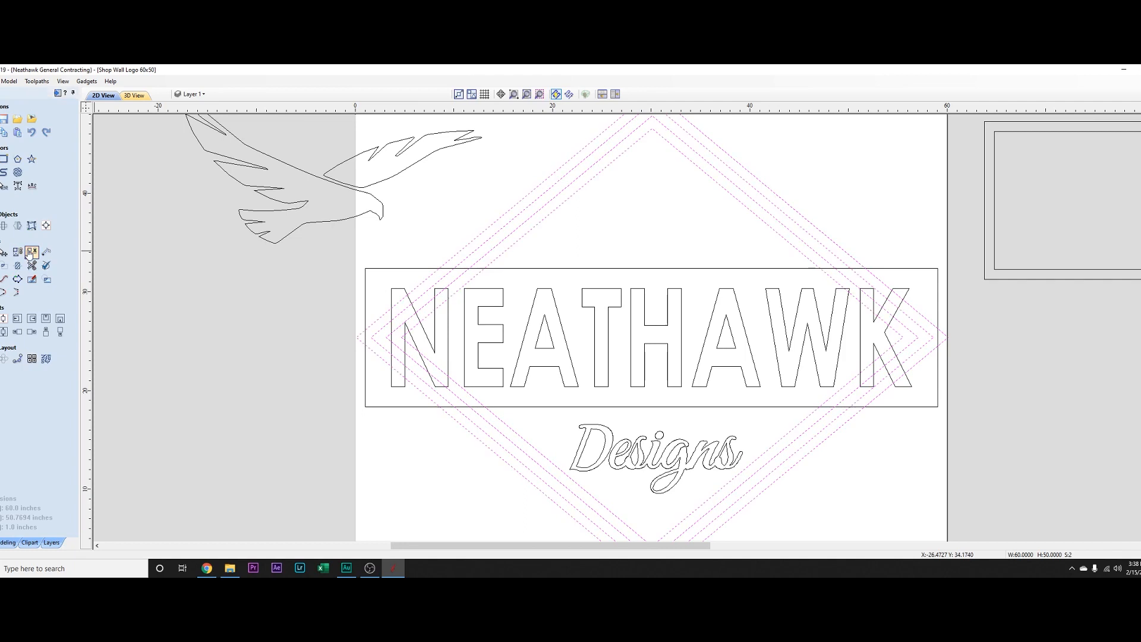
pyautogui.click(654, 247)
pyautogui.click(30, 267)
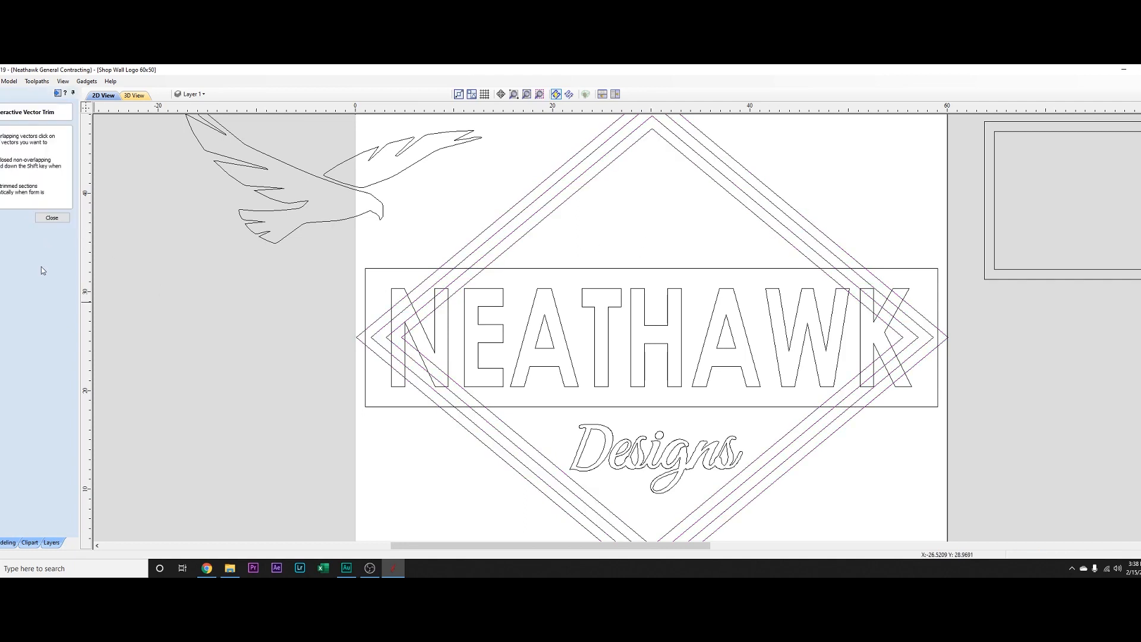
pyautogui.click(394, 341)
pyautogui.press('Escape')
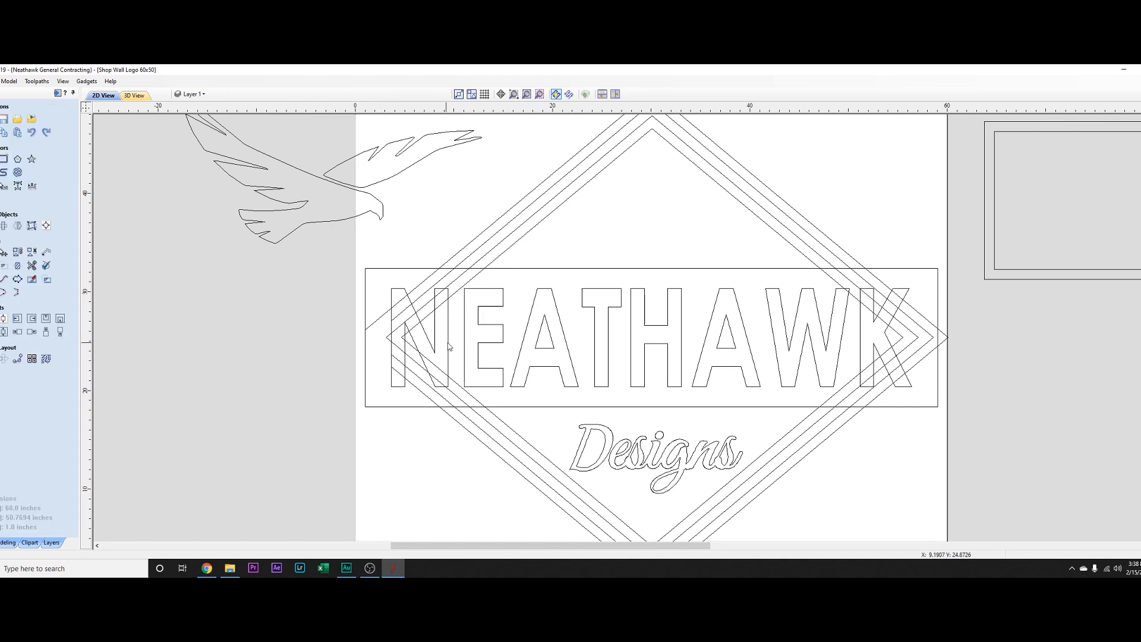
# - Group all the NEATHAWK letters and move the word off the board to its lower right side
pyautogui.click(449, 346)
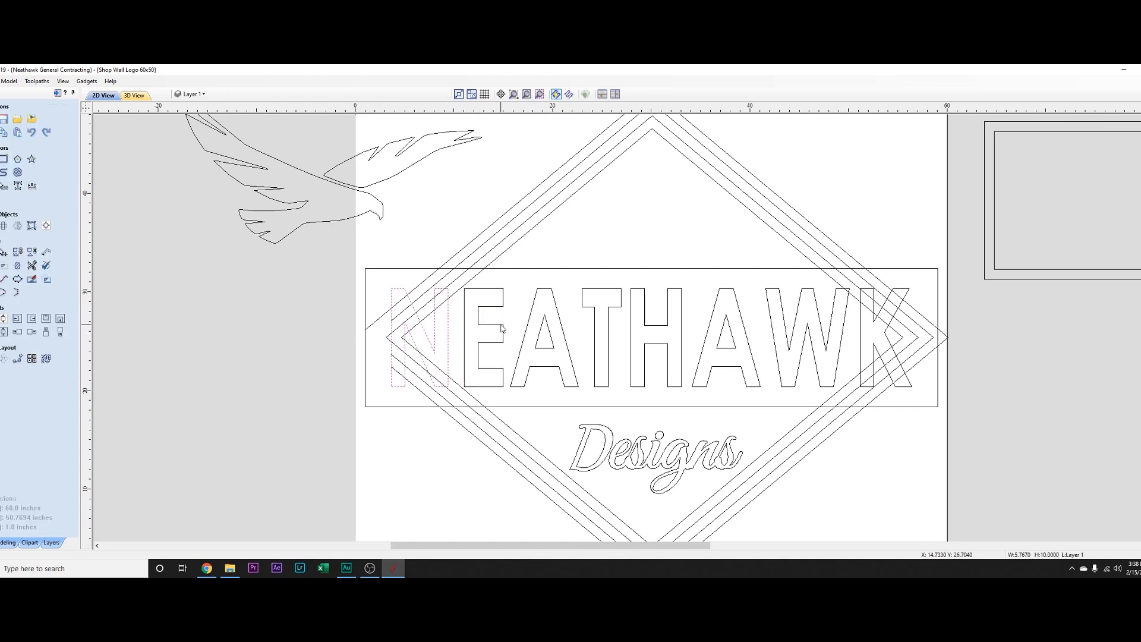
pyautogui.keyDown('shift'); pyautogui.click(502, 326); pyautogui.keyUp('shift')
pyautogui.keyDown('shift'); pyautogui.click(529, 327); pyautogui.keyUp('shift')
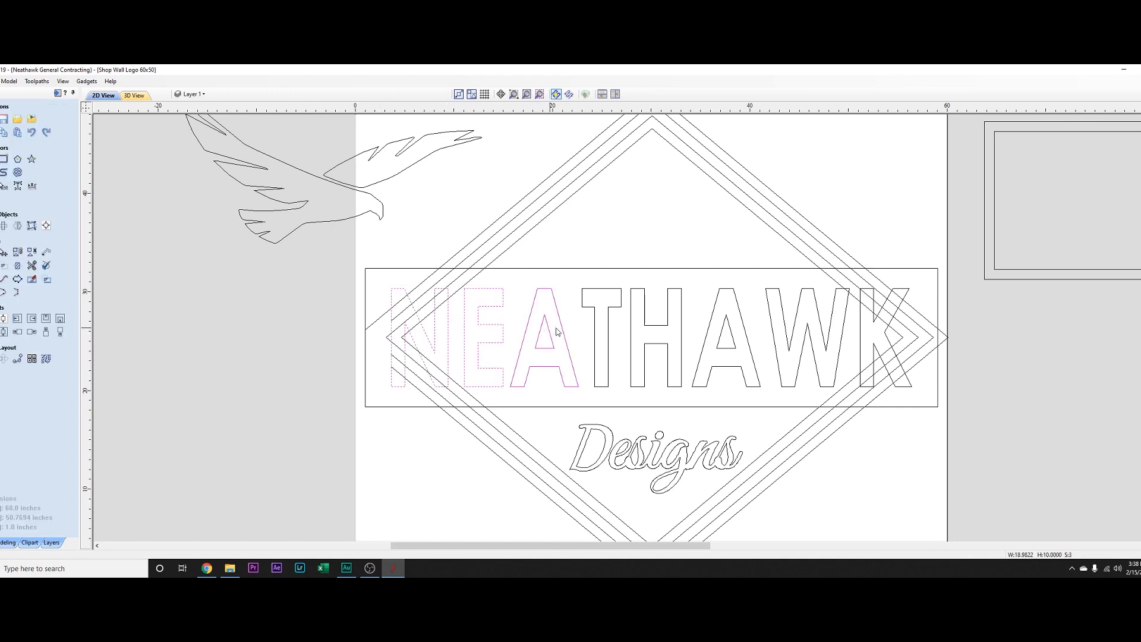
pyautogui.keyDown('shift'); pyautogui.click(598, 330); pyautogui.keyUp('shift')
pyautogui.keyDown('shift'); pyautogui.click(630, 335); pyautogui.keyUp('shift')
pyautogui.keyDown('shift'); pyautogui.click(730, 345); pyautogui.keyUp('shift')
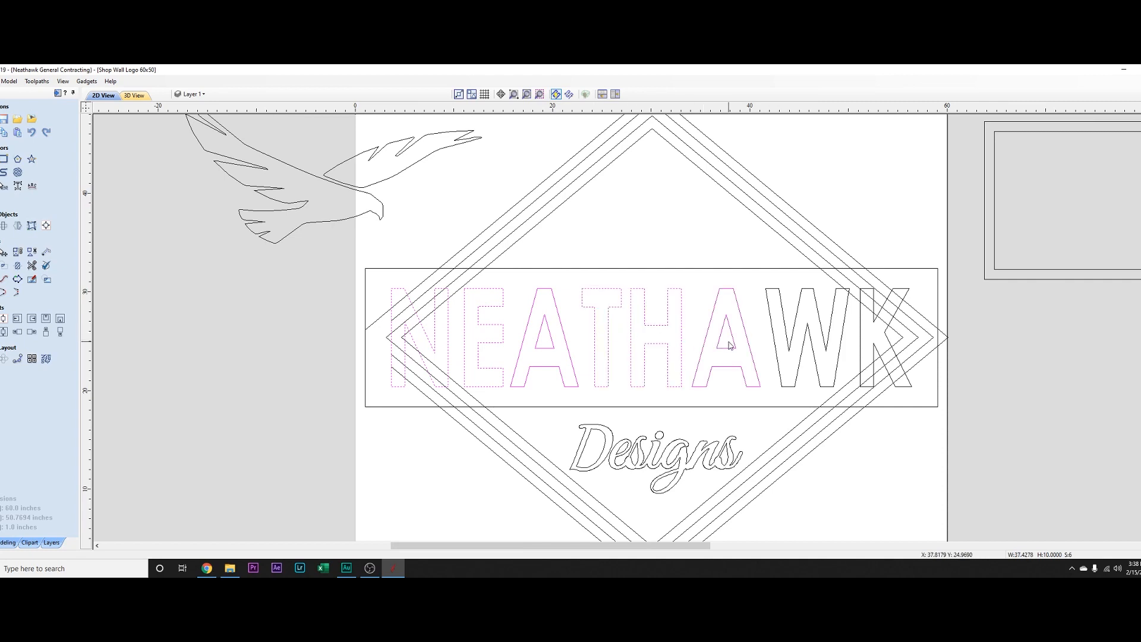
pyautogui.keyDown('shift'); pyautogui.click(790, 346); pyautogui.keyUp('shift')
pyautogui.keyDown('shift'); pyautogui.click(860, 348); pyautogui.keyUp('shift')
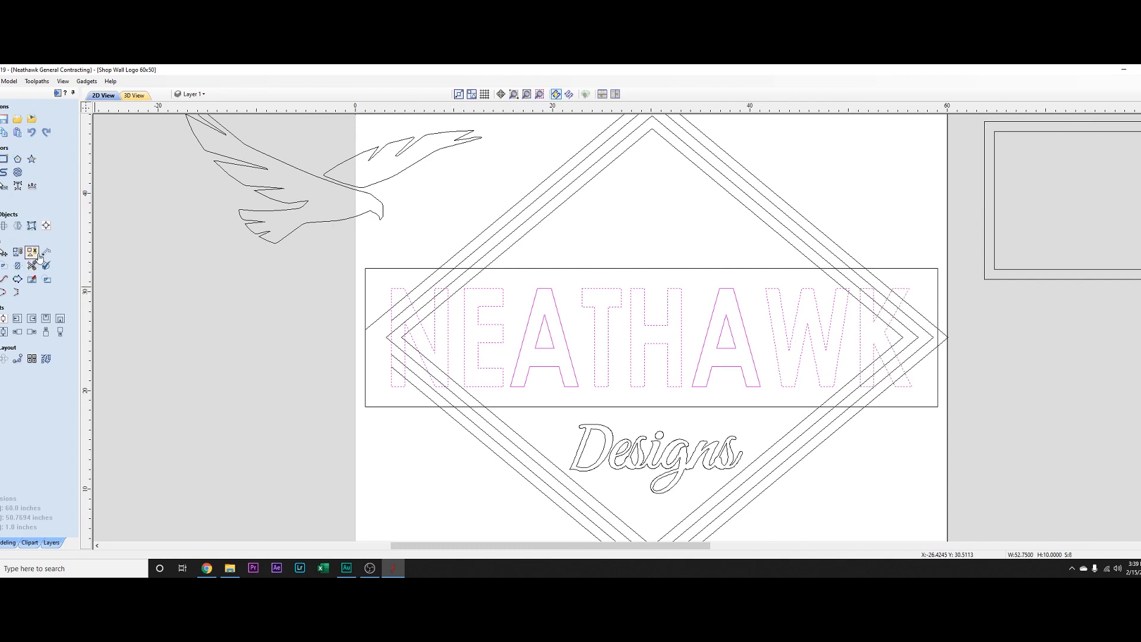
pyautogui.click(17, 254)
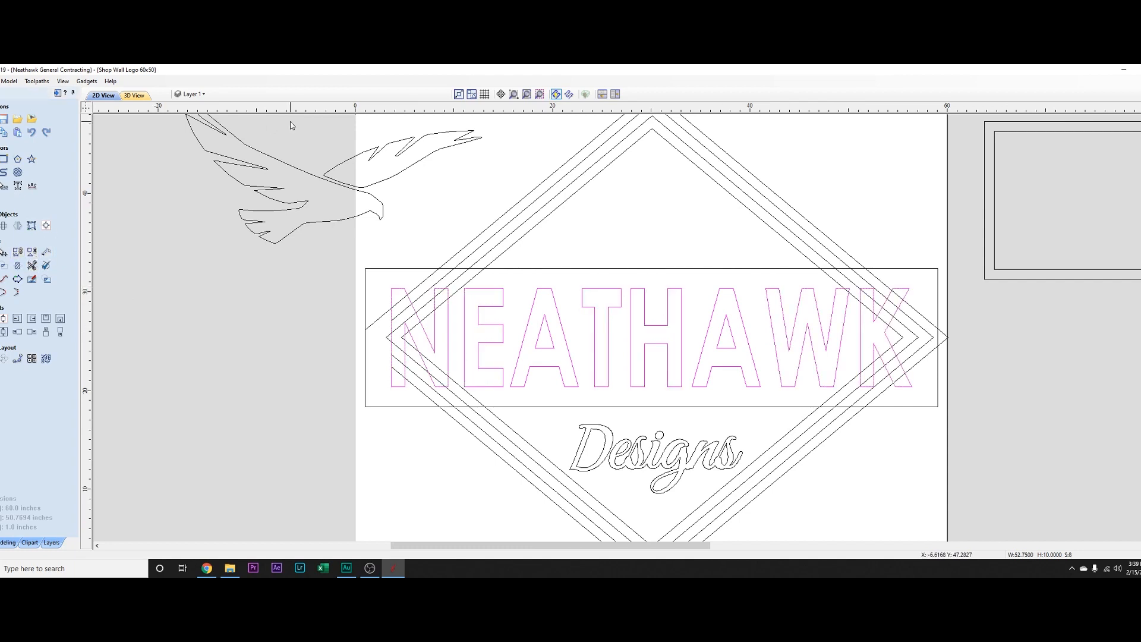
pyautogui.moveTo(656, 338); pyautogui.dragTo(1140, 413)
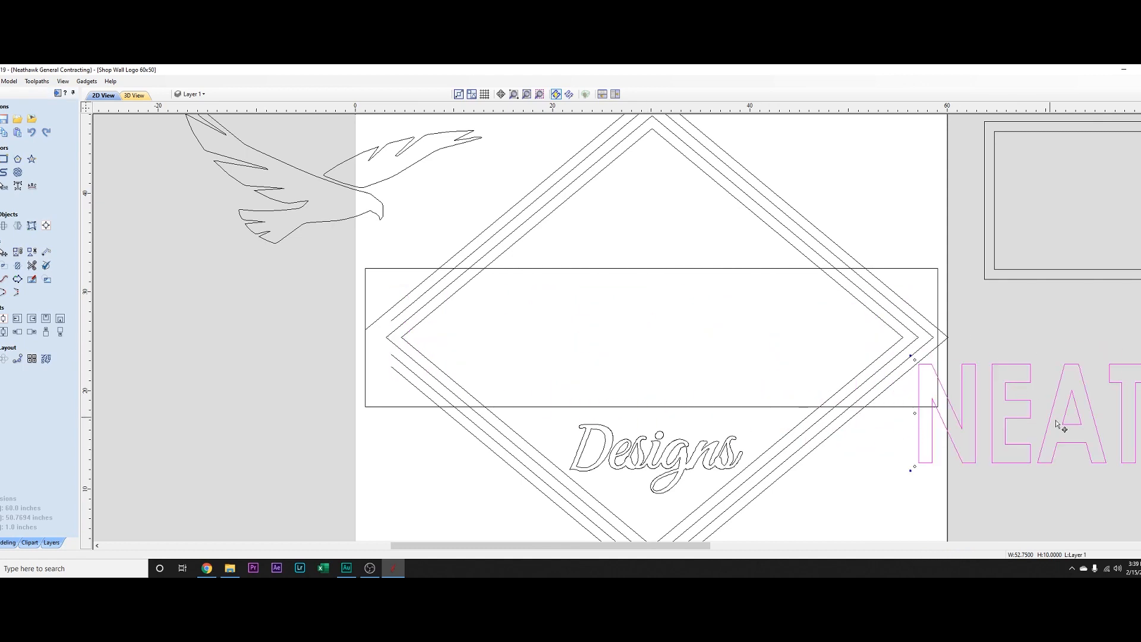
pyautogui.moveTo(1091, 407); pyautogui.dragTo(1113, 474)
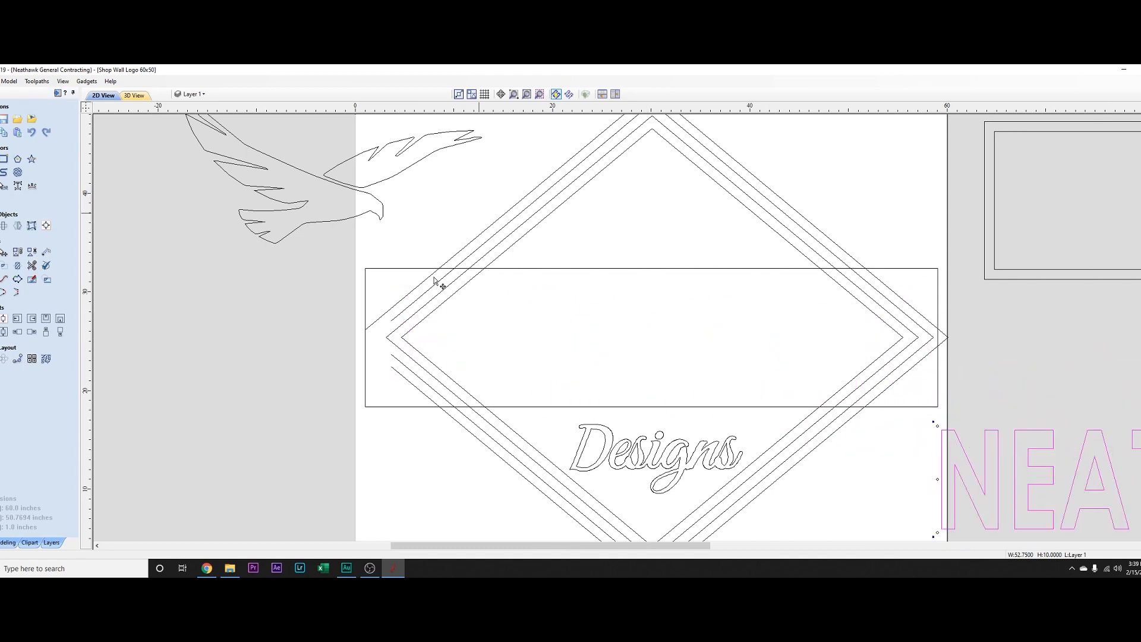
# - Trim away all diamond lines inside the banner rectangle and the diamond tip sticking out past its right end
pyautogui.click(46, 265)
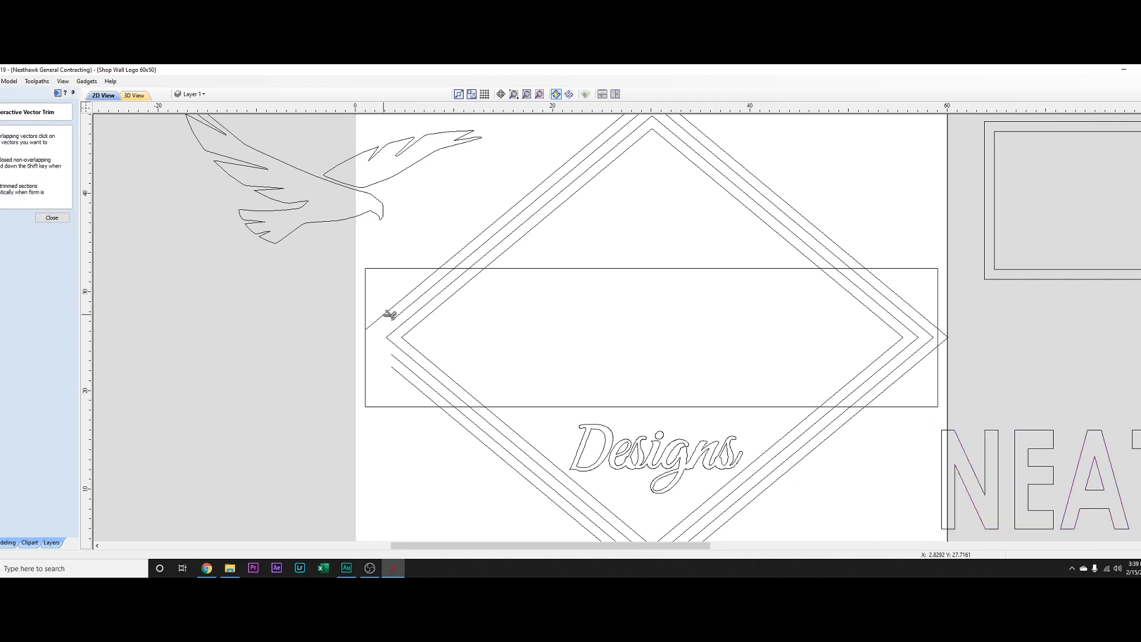
pyautogui.click(415, 312)
pyautogui.click(430, 305)
pyautogui.click(452, 306)
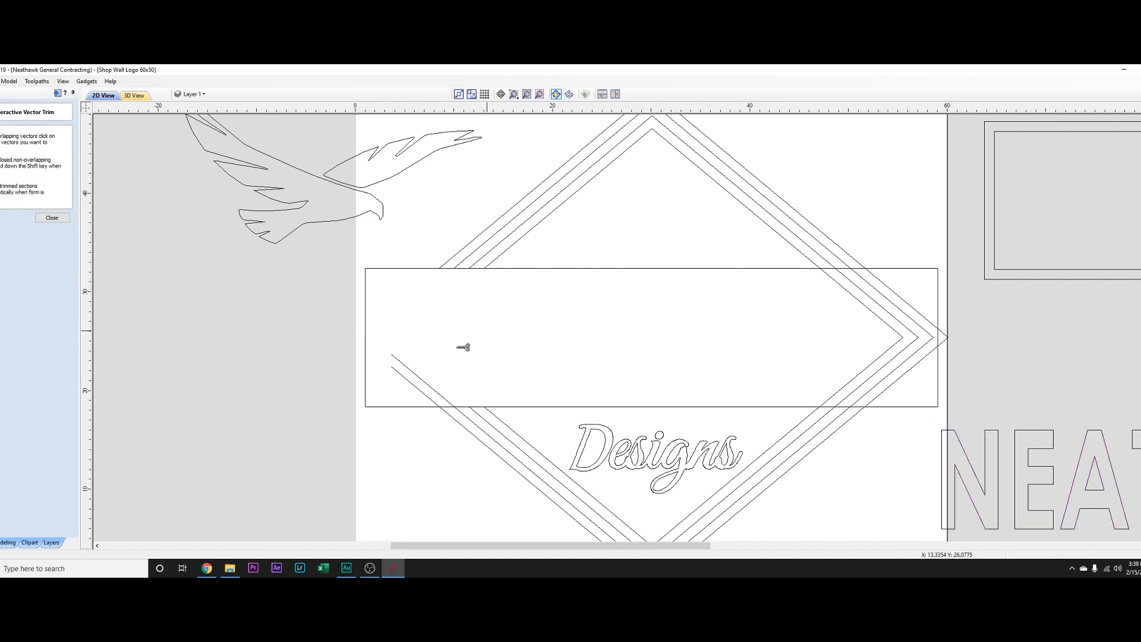
pyautogui.click(426, 391)
pyautogui.click(423, 389)
pyautogui.click(882, 359)
pyautogui.click(883, 360)
pyautogui.click(896, 364)
pyautogui.click(912, 367)
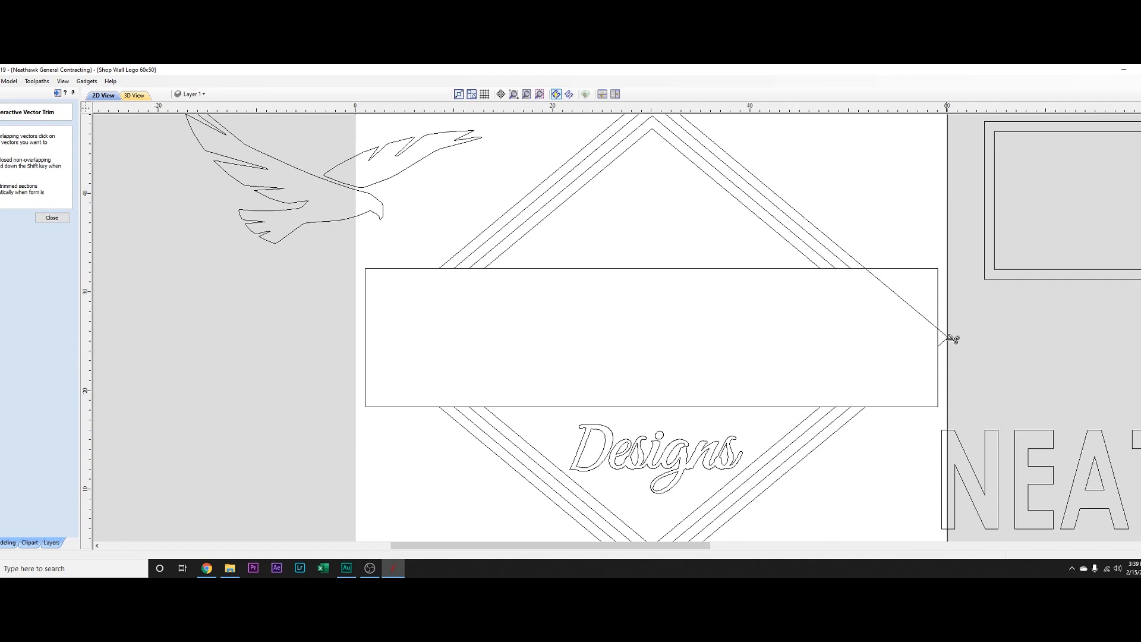
pyautogui.click(919, 314)
# - Trim the banner outline's left and middle segments, keeping only the edges that close the ends of the left diamond stripes
pyautogui.click(404, 269)
pyautogui.click(536, 269)
pyautogui.click(366, 363)
pyautogui.click(504, 409)
pyautogui.scroll(2, 467, 408)
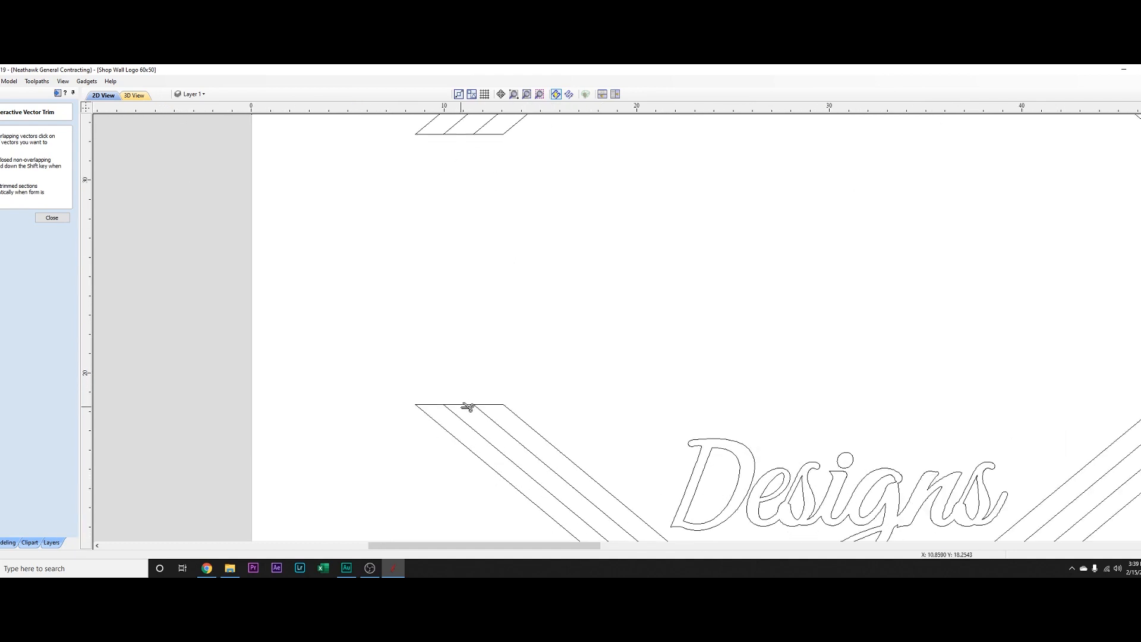
pyautogui.scroll(-3, 838, 265)
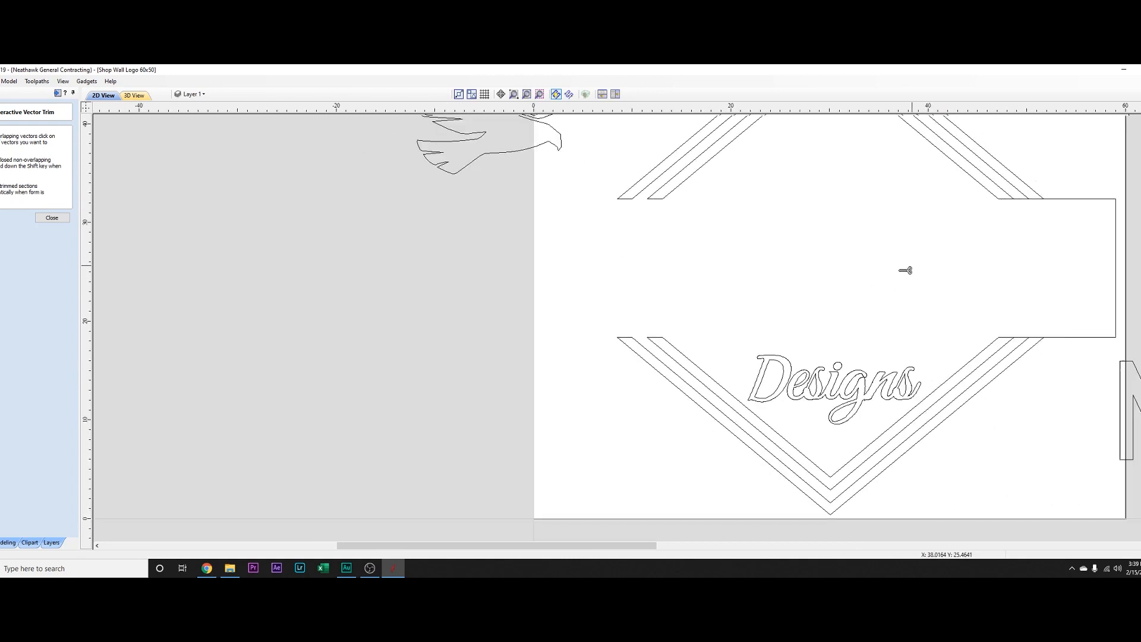
# - Trim the banner outline's right end and the segments across the gaps between the right diamond stripes
pyautogui.moveTo(1077, 249); pyautogui.dragTo(746, 288, button='middle')
pyautogui.click(764, 238)
pyautogui.click(788, 350)
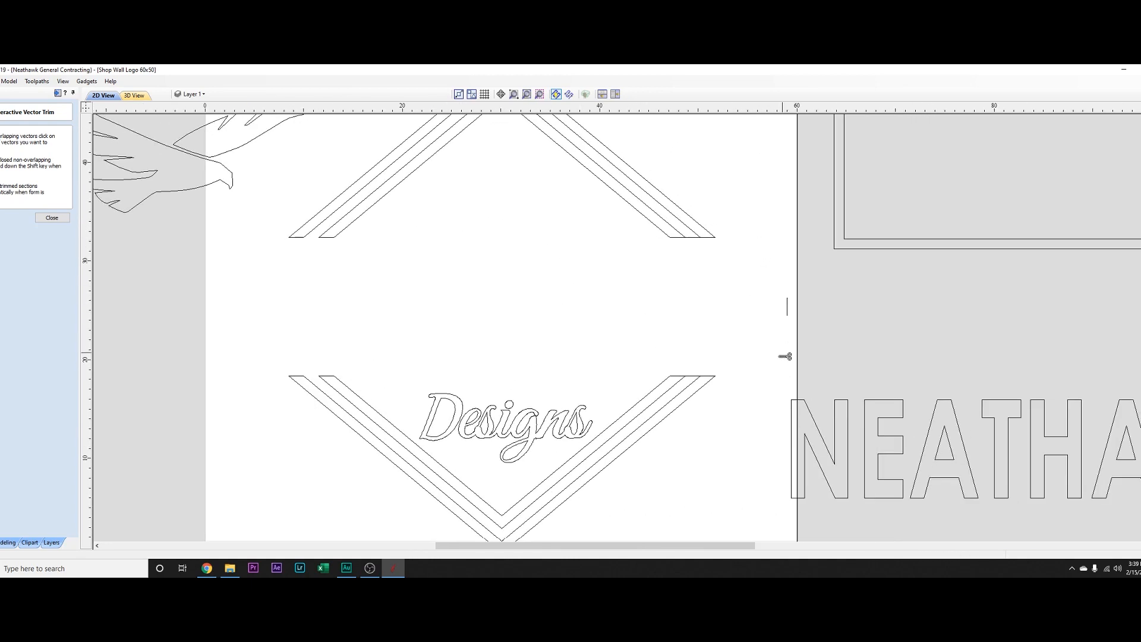
pyautogui.scroll(1, 700, 235)
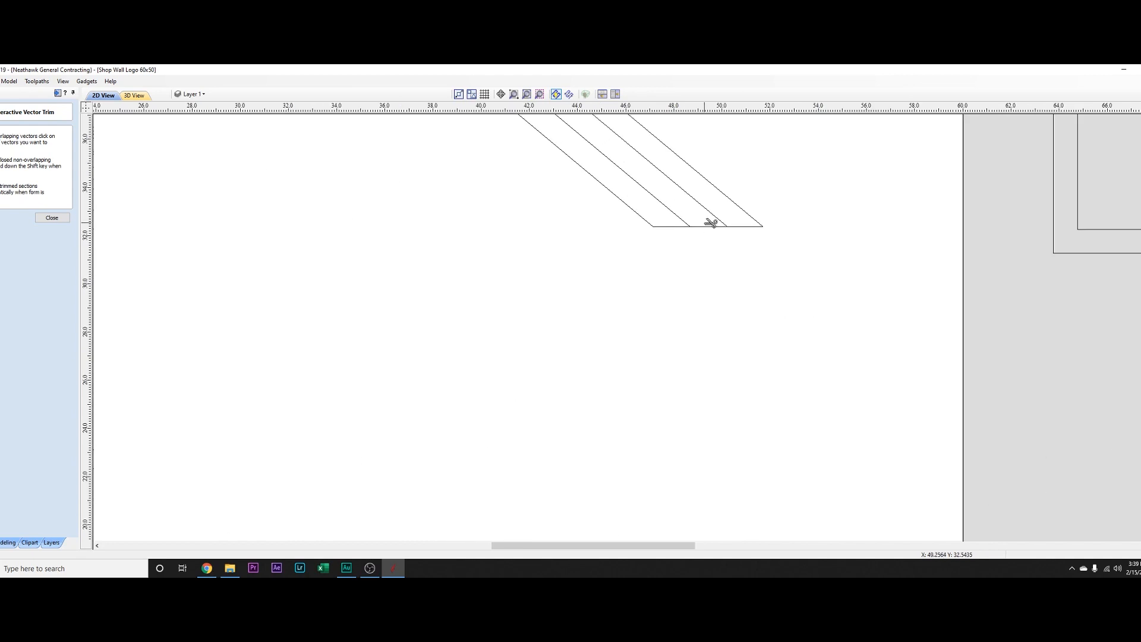
pyautogui.scroll(-3, 712, 338)
pyautogui.moveTo(706, 410); pyautogui.dragTo(721, 315, button='middle')
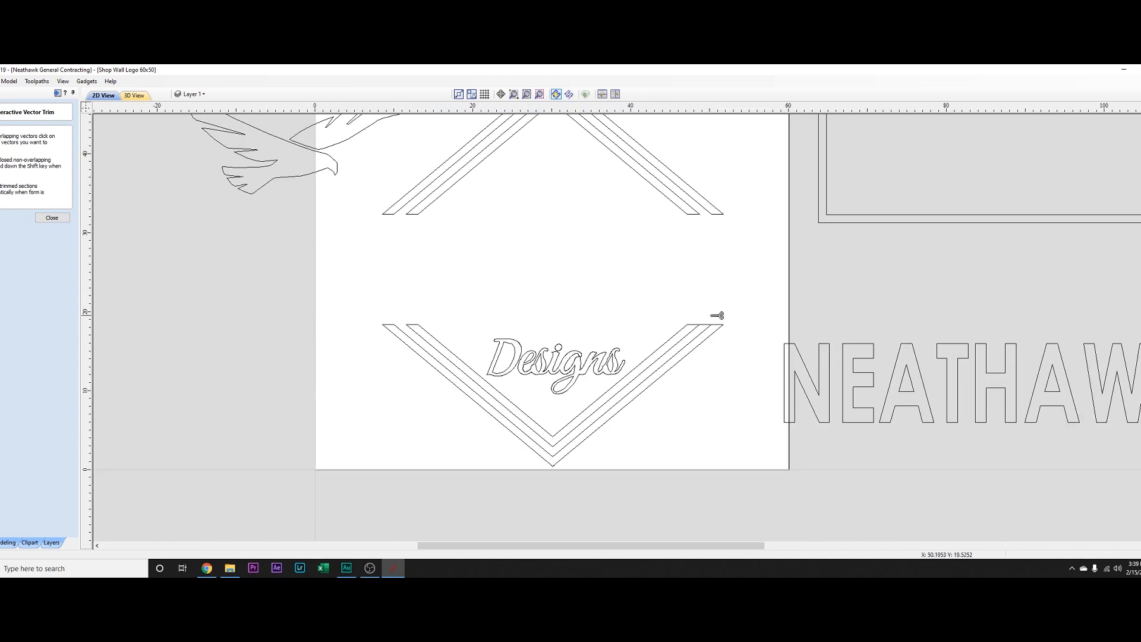
pyautogui.scroll(6, 721, 316)
pyautogui.scroll(-5, 703, 320)
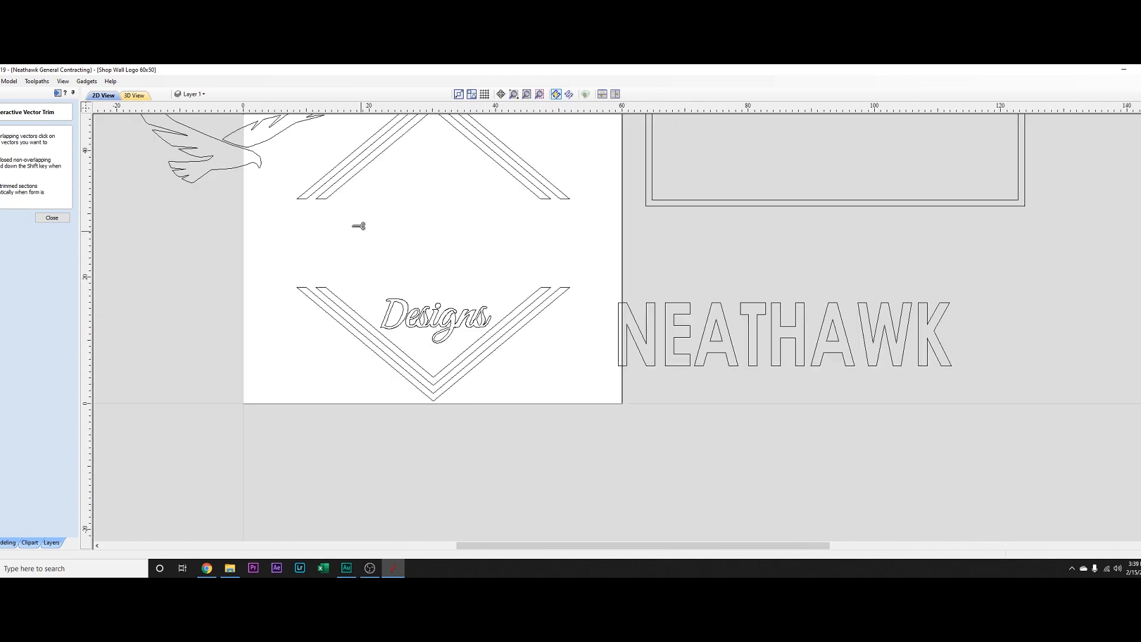
pyautogui.moveTo(356, 227); pyautogui.dragTo(433, 319, button='middle')
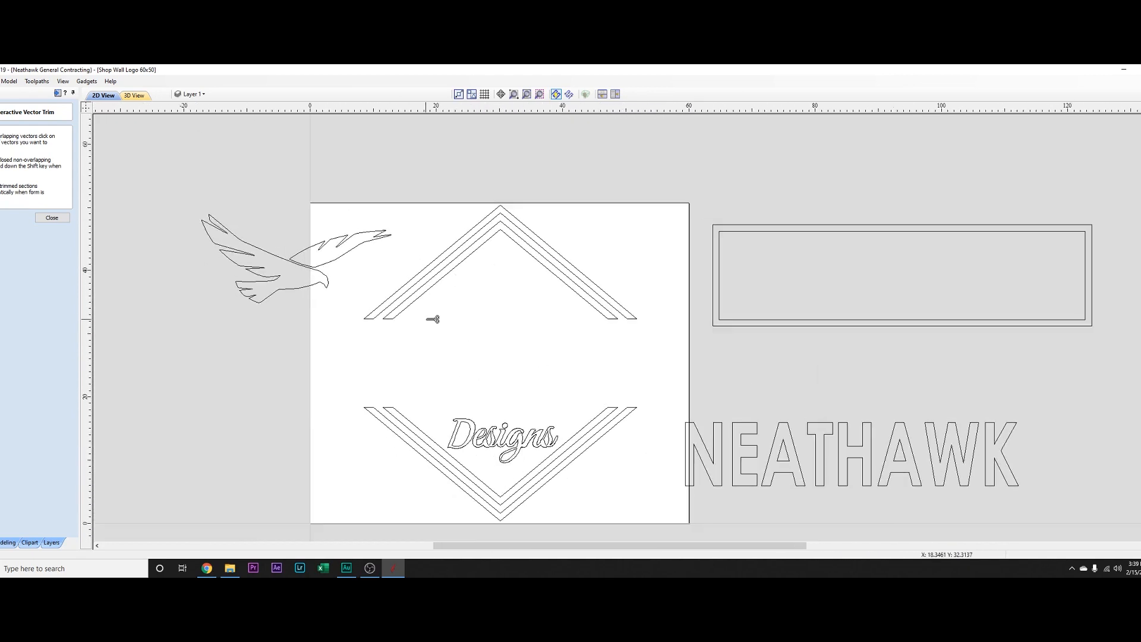
pyautogui.click(52, 218)
pyautogui.click(848, 228)
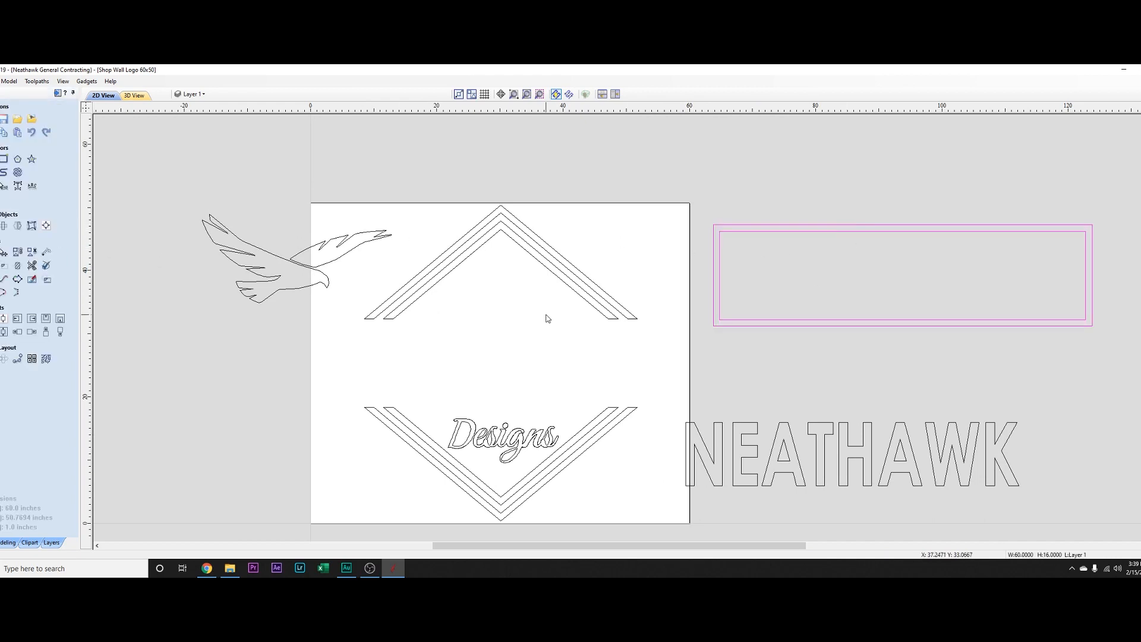
pyautogui.keyDown('shift'); pyautogui.click(425, 270); pyautogui.keyUp('shift')
pyautogui.keyDown('shift'); pyautogui.click(427, 282); pyautogui.keyUp('shift')
pyautogui.click(461, 324)
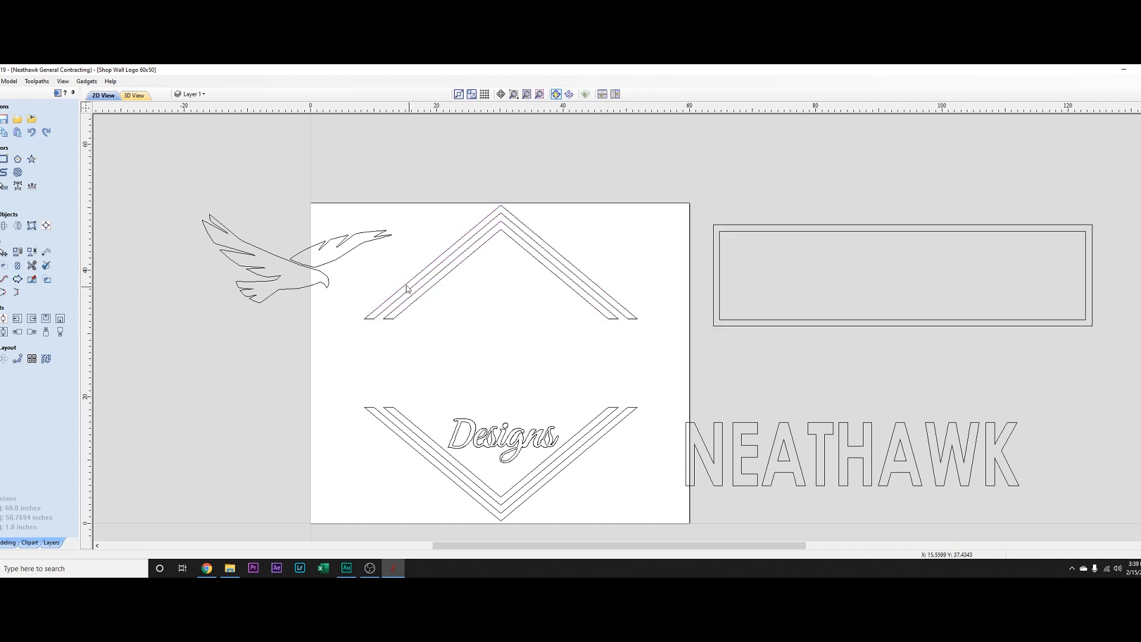
# - Group the two lower chevron stripes, and group them together with the upper chevron stripes
pyautogui.click(384, 417)
pyautogui.keyDown('shift'); pyautogui.click(394, 418); pyautogui.keyUp('shift')
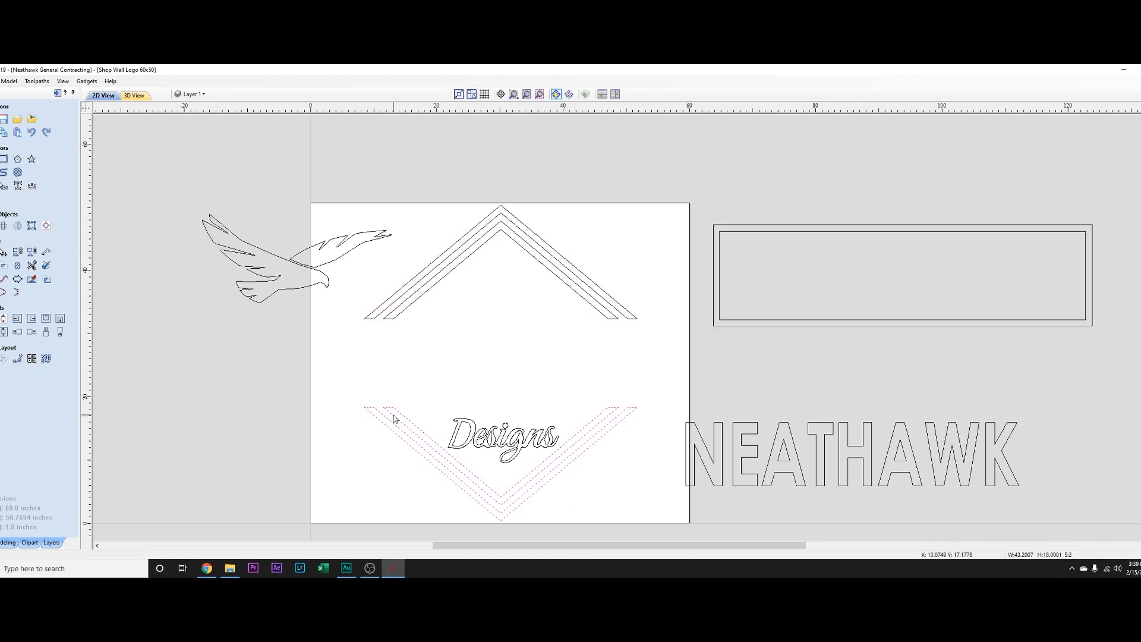
pyautogui.click(16, 252)
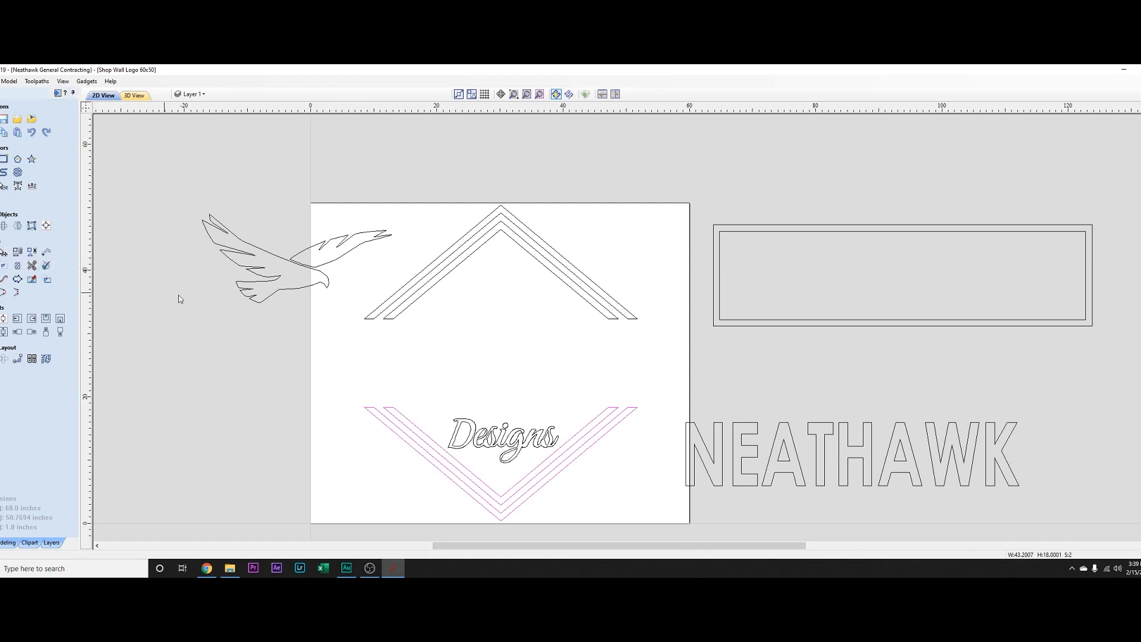
pyautogui.keyDown('shift'); pyautogui.click(434, 276); pyautogui.keyUp('shift')
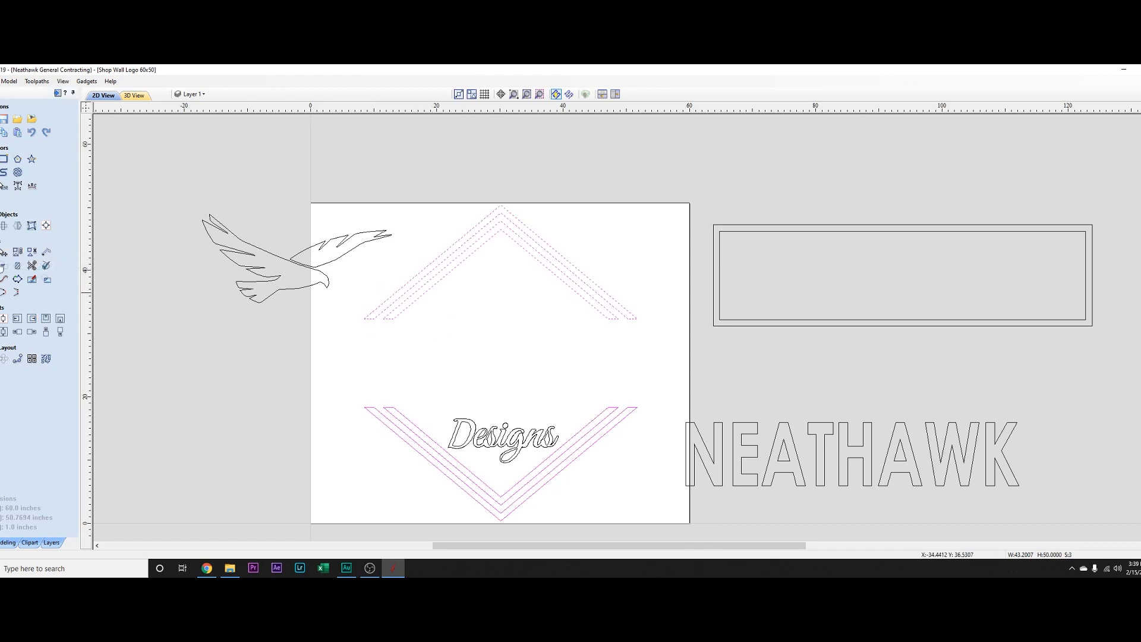
pyautogui.click(17, 252)
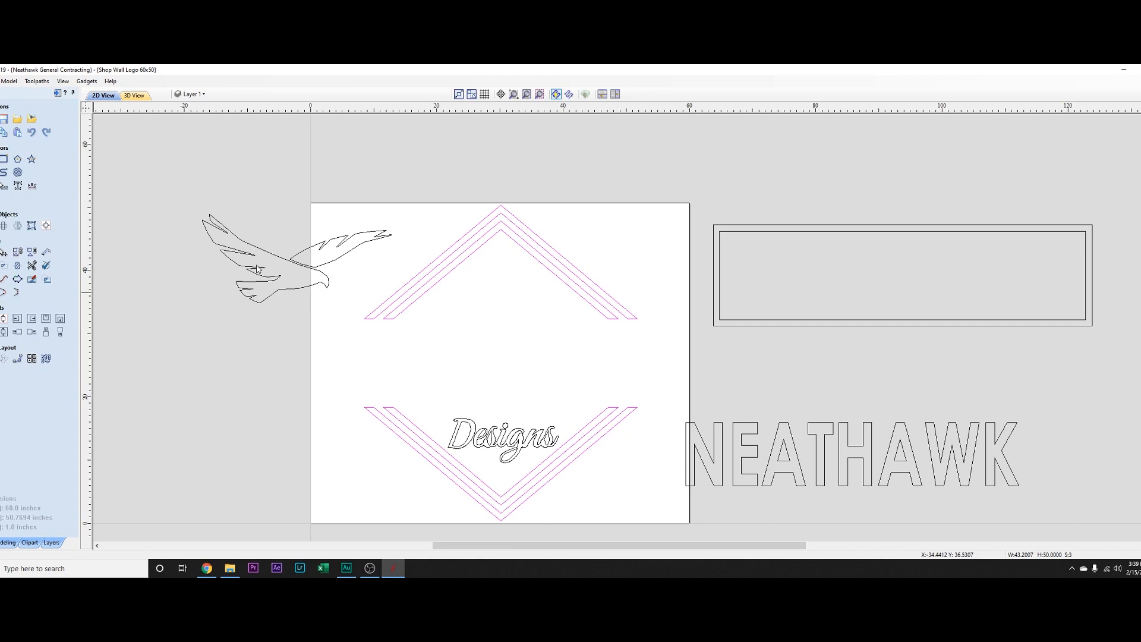
# - Align the double-line banner frame to the center of the diamond chevrons
pyautogui.click(785, 336)
pyautogui.click(784, 323)
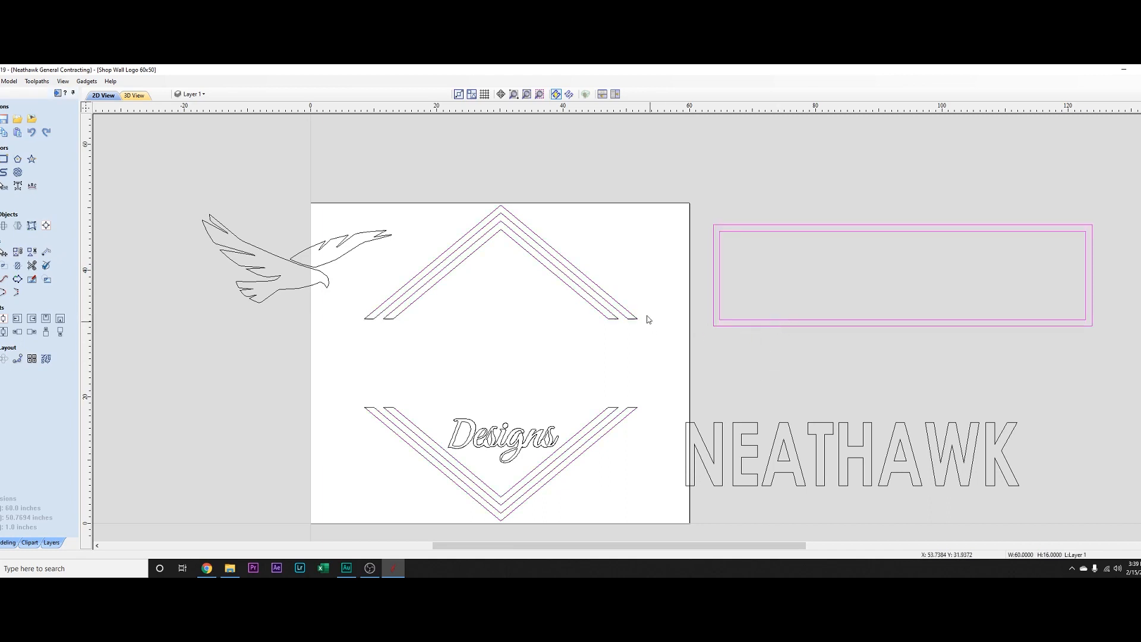
pyautogui.keyDown('shift'); pyautogui.click(623, 311); pyautogui.keyUp('shift')
pyautogui.click(3, 331)
pyautogui.click(813, 402)
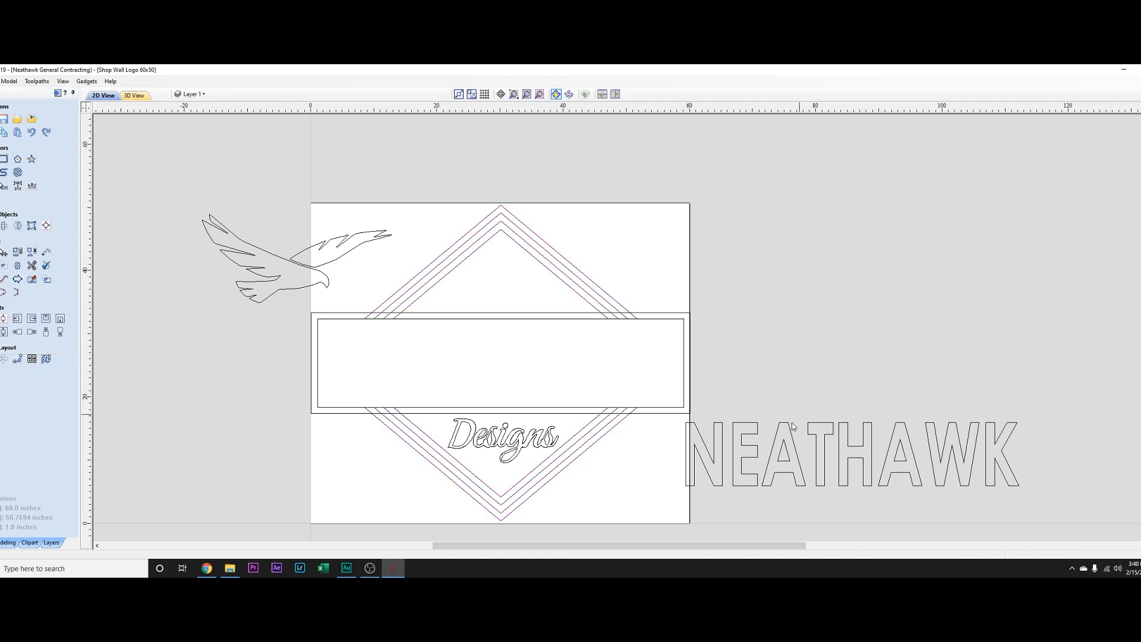
# - Center the NEATHAWK lettering inside the banner frame
pyautogui.click(753, 425)
pyautogui.keyDown('shift'); pyautogui.click(536, 319); pyautogui.keyUp('shift')
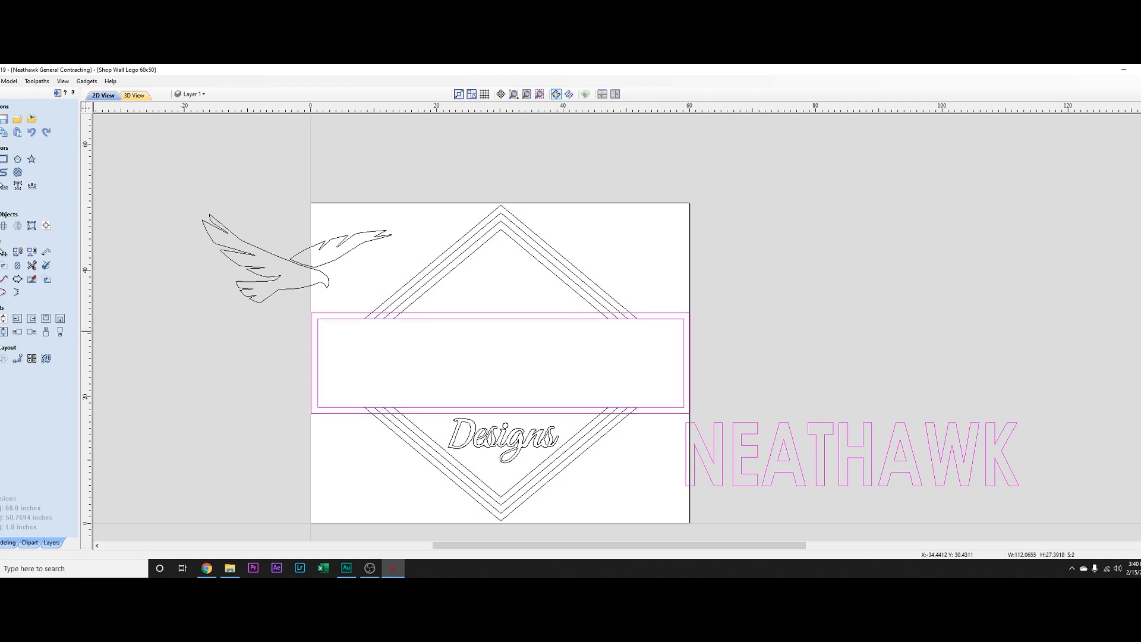
pyautogui.click(0, 319)
pyautogui.click(880, 408)
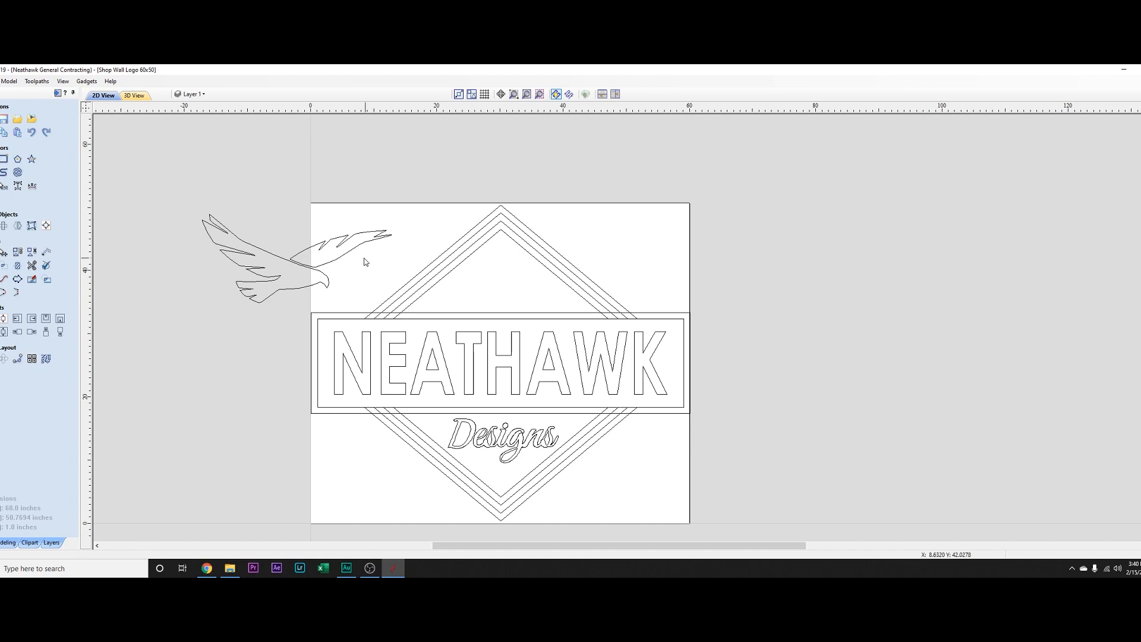
# - Save the design under the name Shop Wall Logo 60x50 Plasma.crv3d on the Desktop, replacing the existing file
pyautogui.click(0, 81)
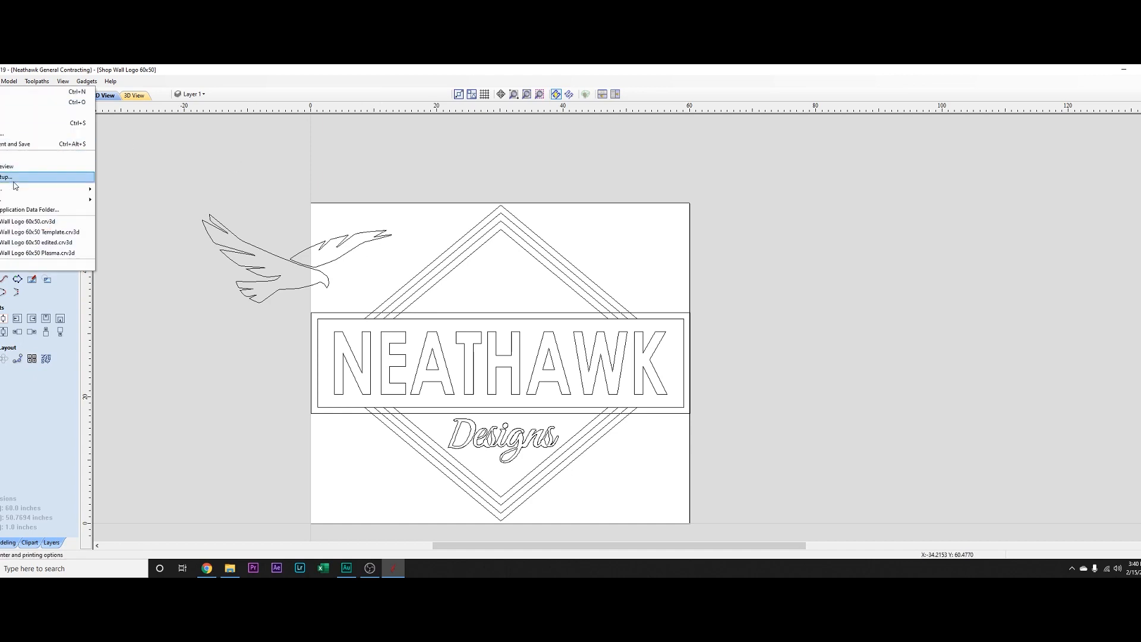
pyautogui.click(2, 133)
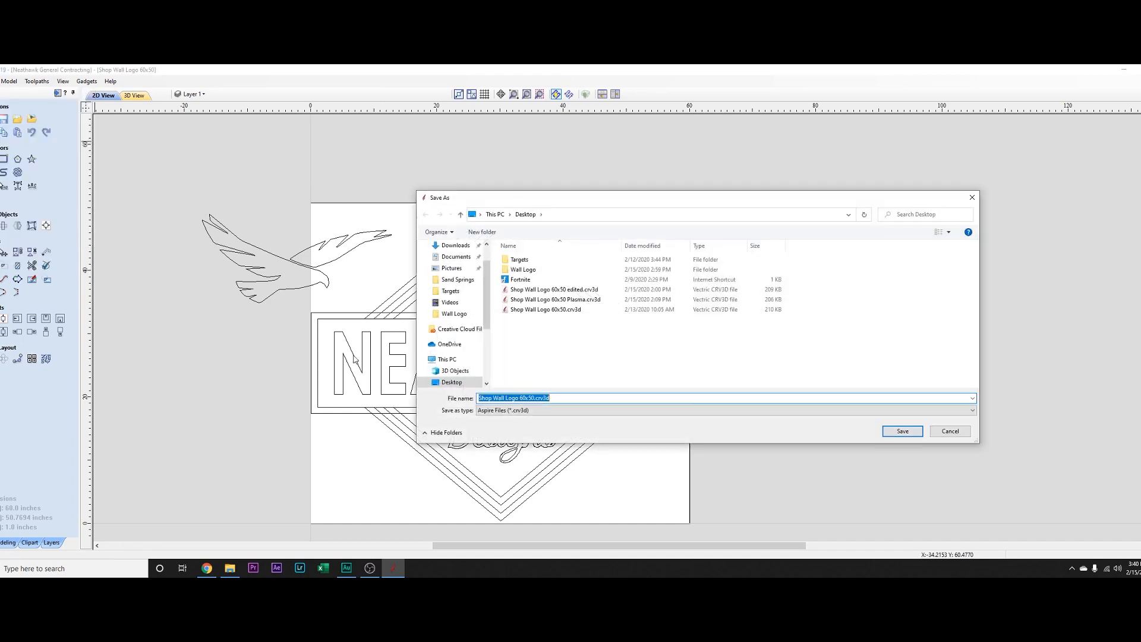
pyautogui.click(607, 300)
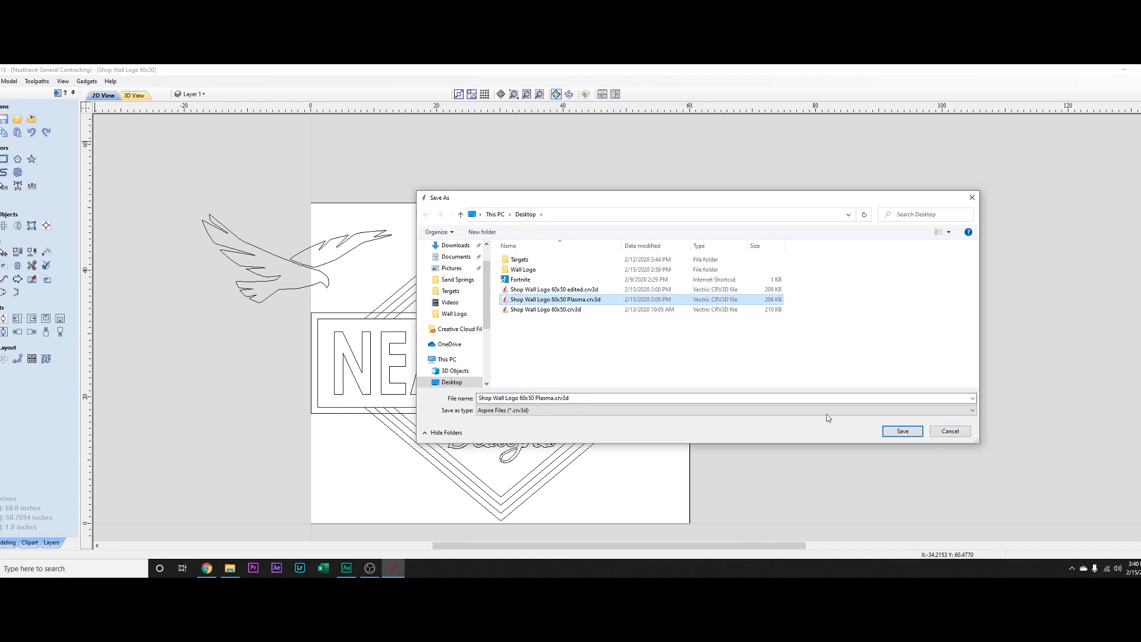
pyautogui.click(909, 437)
pyautogui.click(903, 431)
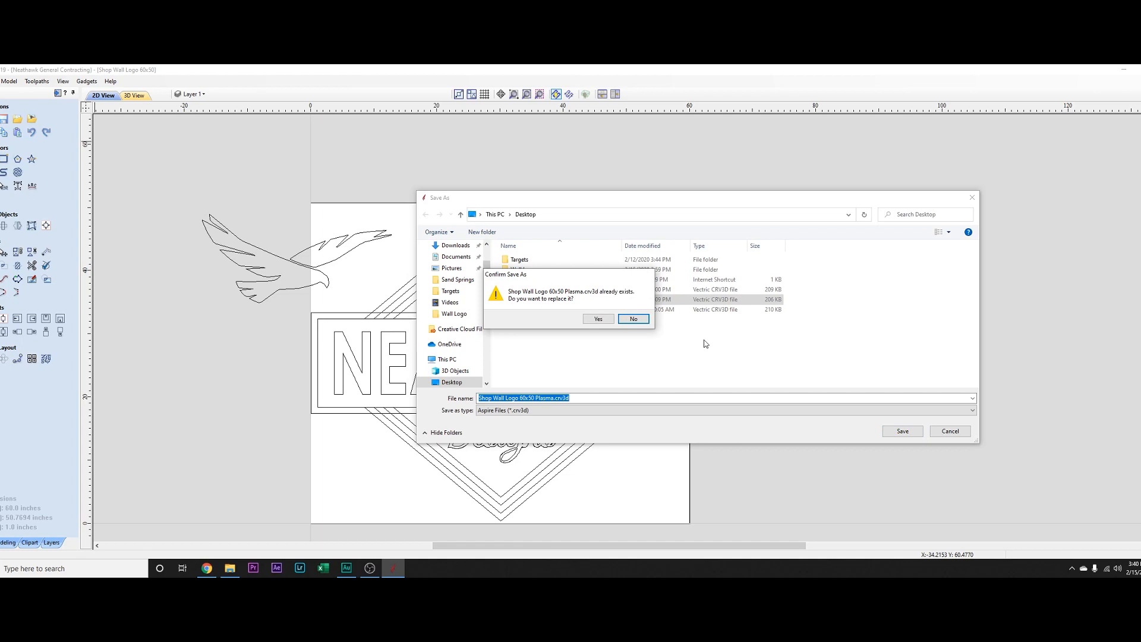
pyautogui.click(592, 319)
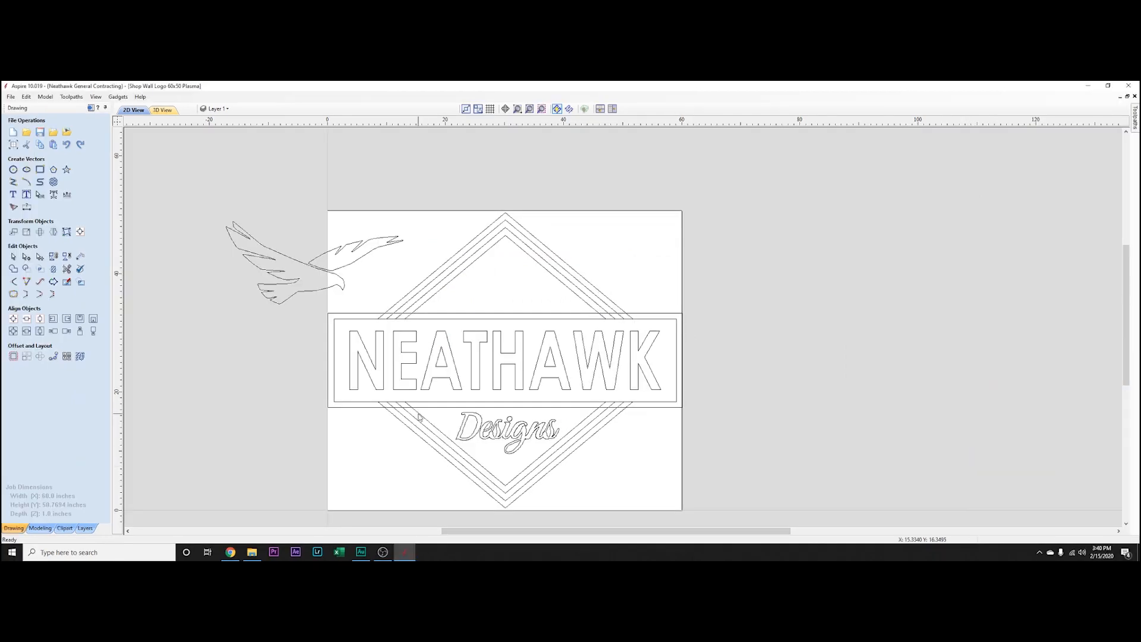
# - Move the banner frame and NEATHAWK lettering together to the right, clear of the diamond chevrons
pyautogui.click(465, 313)
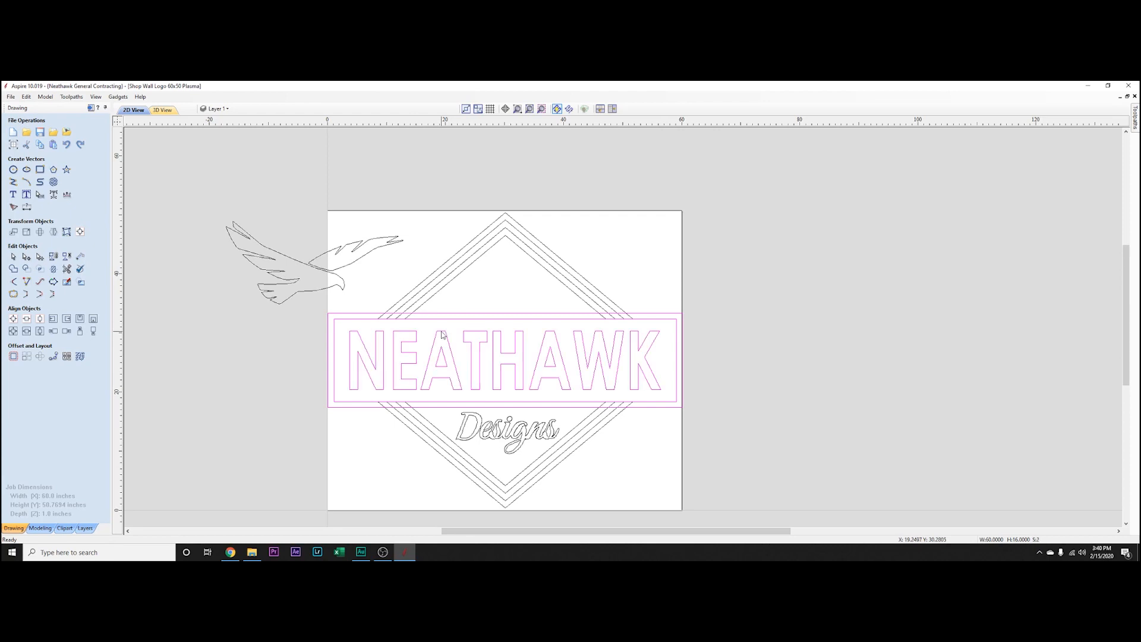
pyautogui.press('Right')
pyautogui.press('Right')
pyautogui.press('Right')
pyautogui.press('Right')
pyautogui.press('Right')
pyautogui.press('Right')
pyautogui.press('Right')
pyautogui.press('Right')
pyautogui.press('Right')
pyautogui.press('Right')
pyautogui.press('Right')
pyautogui.press('Right')
pyautogui.press('Right')
pyautogui.press('Right')
pyautogui.press('Right')
pyautogui.press('Right')
pyautogui.press('Right')
pyautogui.press('Right')
pyautogui.press('Right')
pyautogui.press('Right')
pyautogui.press('Right')
pyautogui.press('Right')
pyautogui.press('Right')
pyautogui.press('Right')
pyautogui.press('Right')
pyautogui.press('Right')
pyautogui.press('Right')
pyautogui.press('Right')
pyautogui.press('Right')
pyautogui.press('Right')
pyautogui.press('Right')
pyautogui.press('Right')
pyautogui.press('Right')
pyautogui.press('Right')
pyautogui.press('Right')
pyautogui.press('Right')
pyautogui.press('Right')
pyautogui.press('Right')
pyautogui.press('Right')
pyautogui.press('Right')
pyautogui.press('Right')
pyautogui.press('Right')
pyautogui.press('Right')
pyautogui.press('Right')
pyautogui.press('Right')
pyautogui.press('Right')
pyautogui.press('Right')
pyautogui.press('Right')
pyautogui.press('Right')
pyautogui.press('Right')
pyautogui.press('Right')
pyautogui.press('Right')
pyautogui.press('Right')
pyautogui.press('Right')
pyautogui.press('Right')
pyautogui.press('Right')
pyautogui.press('Right')
pyautogui.press('Right')
pyautogui.press('Right')
pyautogui.press('Right')
pyautogui.press('Right')
pyautogui.press('Right')
pyautogui.press('Right')
pyautogui.press('Right')
pyautogui.press('Right')
pyautogui.press('Right')
# - Ungroup the diamond into separate upper and lower chevrons and select the upper chevron
pyautogui.click(419, 417)
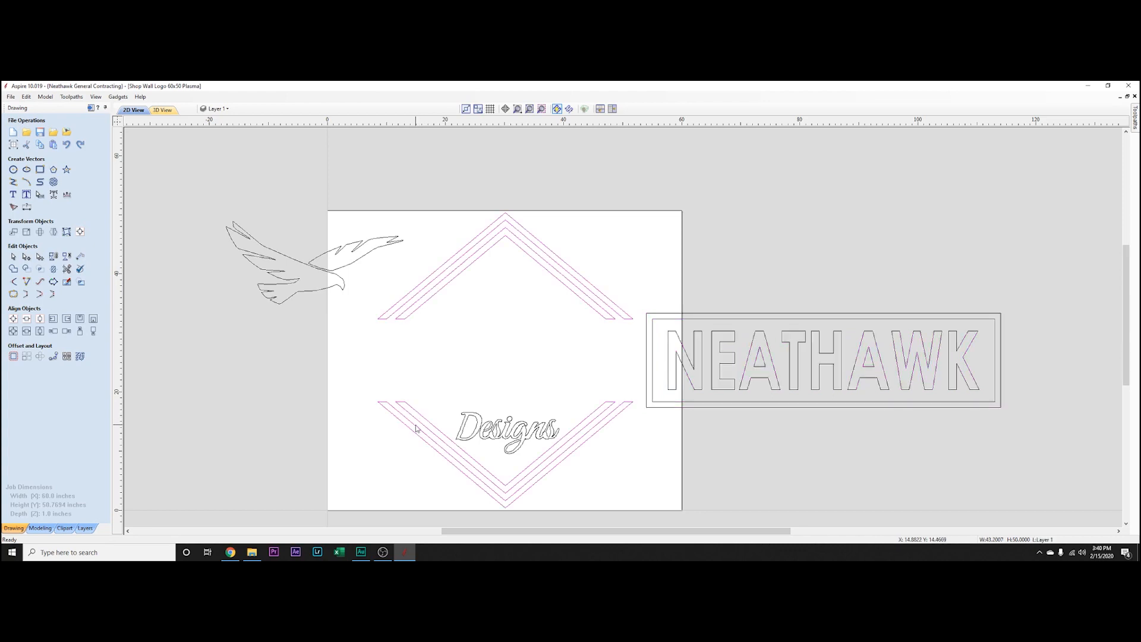
pyautogui.click(67, 256)
pyautogui.click(425, 284)
pyautogui.keyDown('shift'); pyautogui.click(427, 289); pyautogui.keyUp('shift')
pyautogui.click(70, 267)
# - Turn the upper chevron upside down freehand and move it down to just above the lower chevron
pyautogui.moveTo(369, 205); pyautogui.dragTo(588, 305)
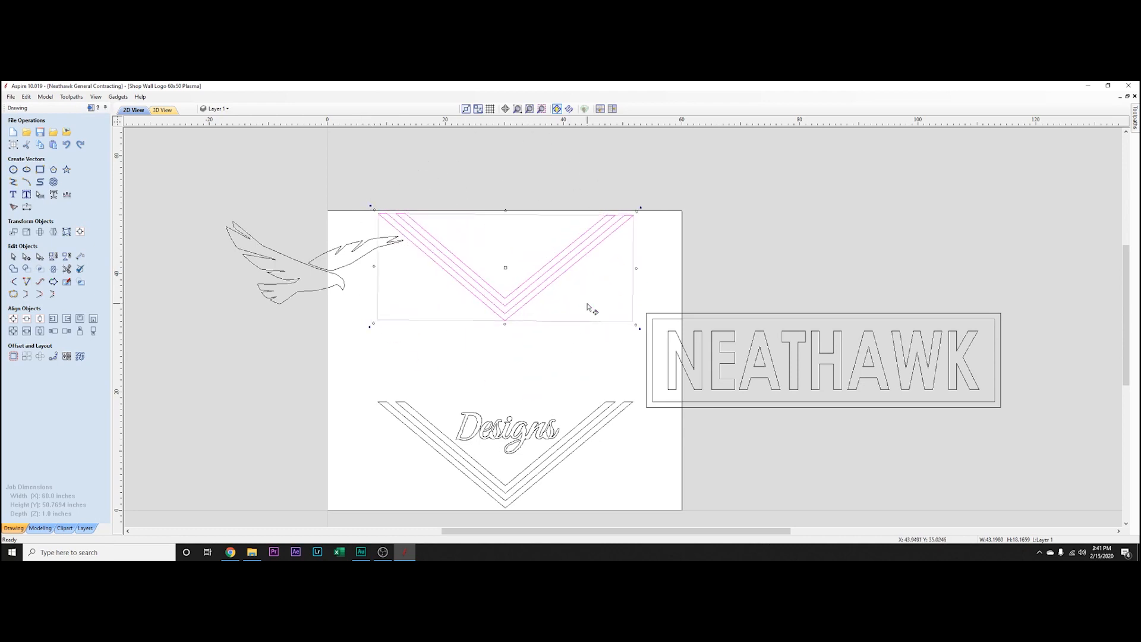
pyautogui.press('Down')
pyautogui.press('Down')
pyautogui.press('Down')
pyautogui.press('Down')
pyautogui.press('Down')
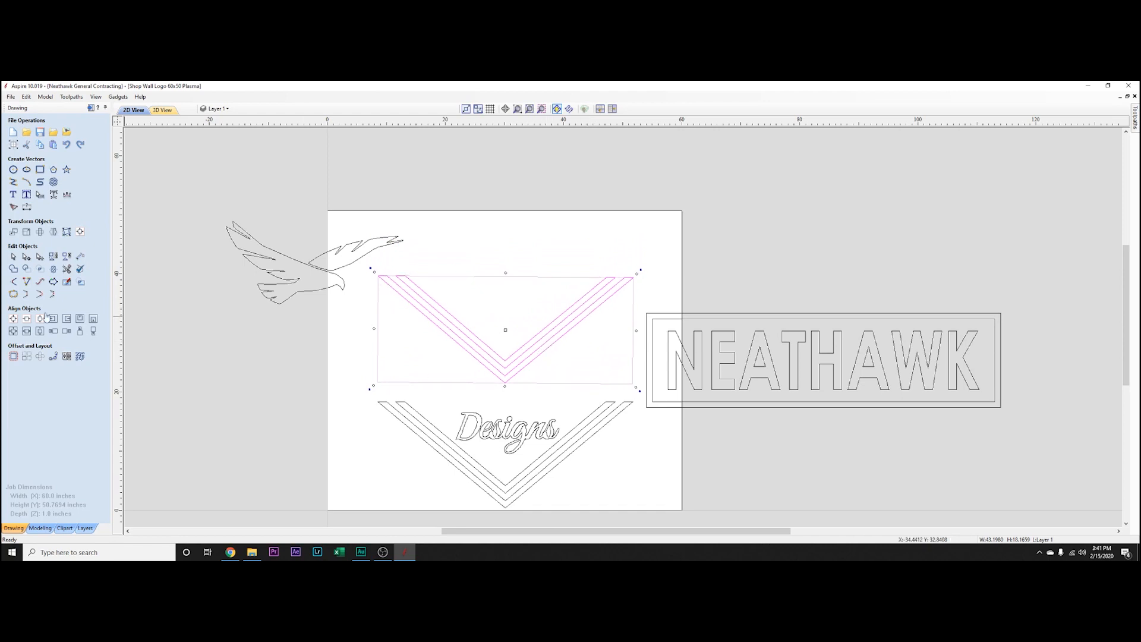
# - Set the turned chevron's rotation to an absolute angle of 180 degrees
pyautogui.click(53, 232)
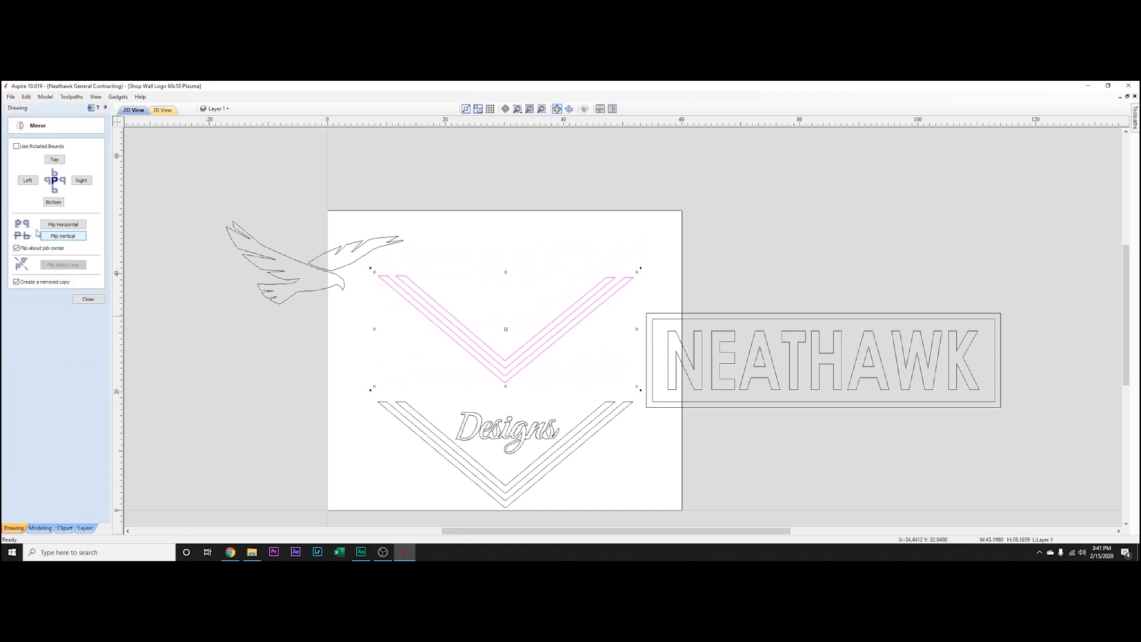
pyautogui.click(88, 300)
pyautogui.click(44, 232)
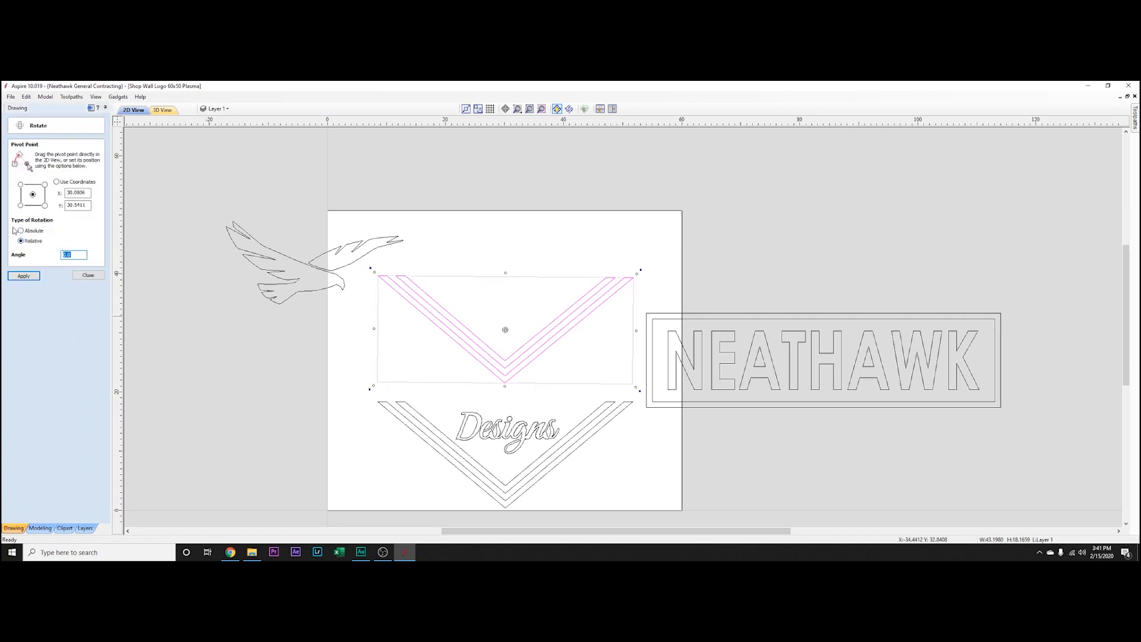
pyautogui.write('180')
pyautogui.click(19, 275)
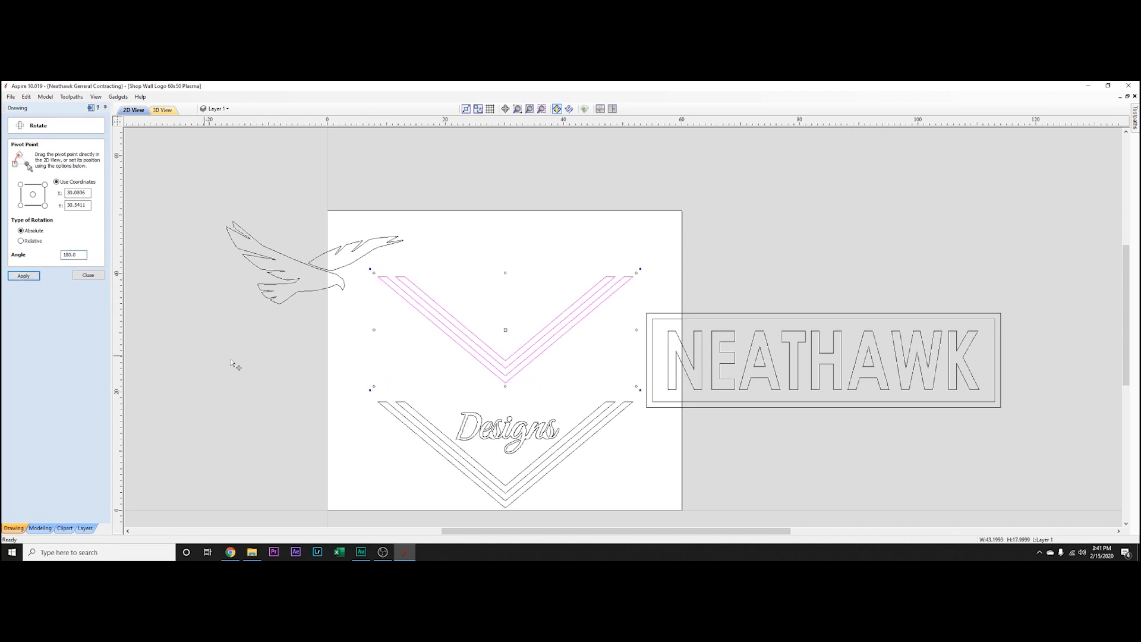
# - Nest the turned chevron inside the lower chevron, and move the Designs lettering to the upper part of the sheet
pyautogui.moveTo(505, 327); pyautogui.dragTo(508, 418)
pyautogui.moveTo(329, 320); pyautogui.dragTo(650, 550)
pyautogui.click(522, 362)
pyautogui.moveTo(508, 429); pyautogui.dragTo(532, 250)
# - Rotate both nested chevrons in relative 45-degree increments until their tips point to the sheet's lower-left corner
pyautogui.moveTo(349, 330); pyautogui.dragTo(670, 509)
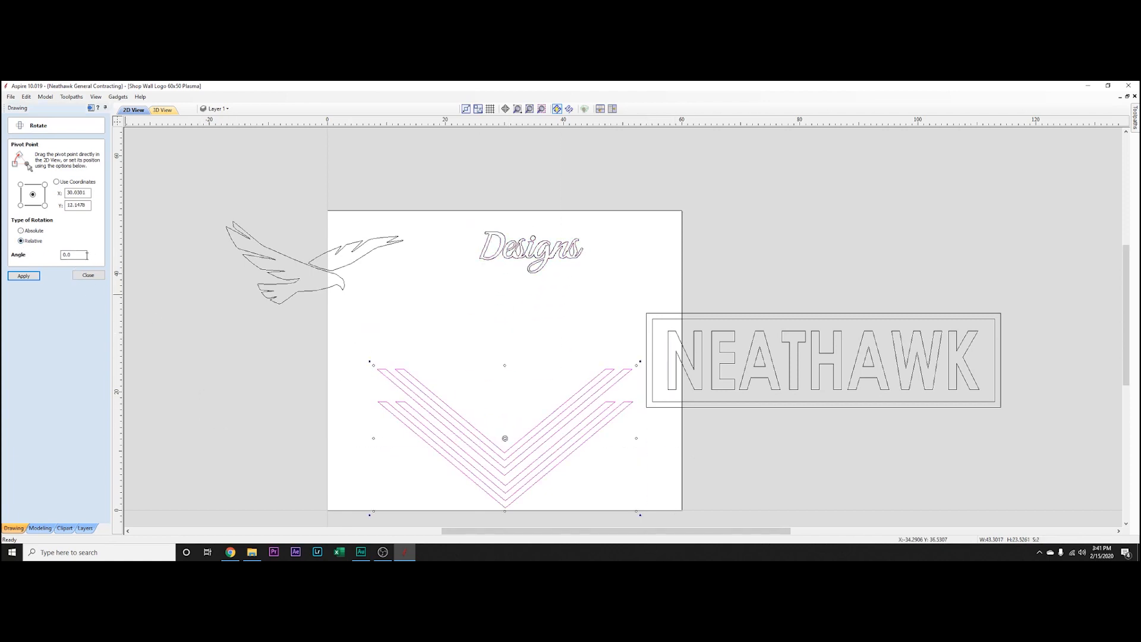
pyautogui.click(22, 276)
pyautogui.click(22, 276)
pyautogui.click(22, 276)
pyautogui.click(22, 275)
pyautogui.click(22, 275)
pyautogui.click(22, 276)
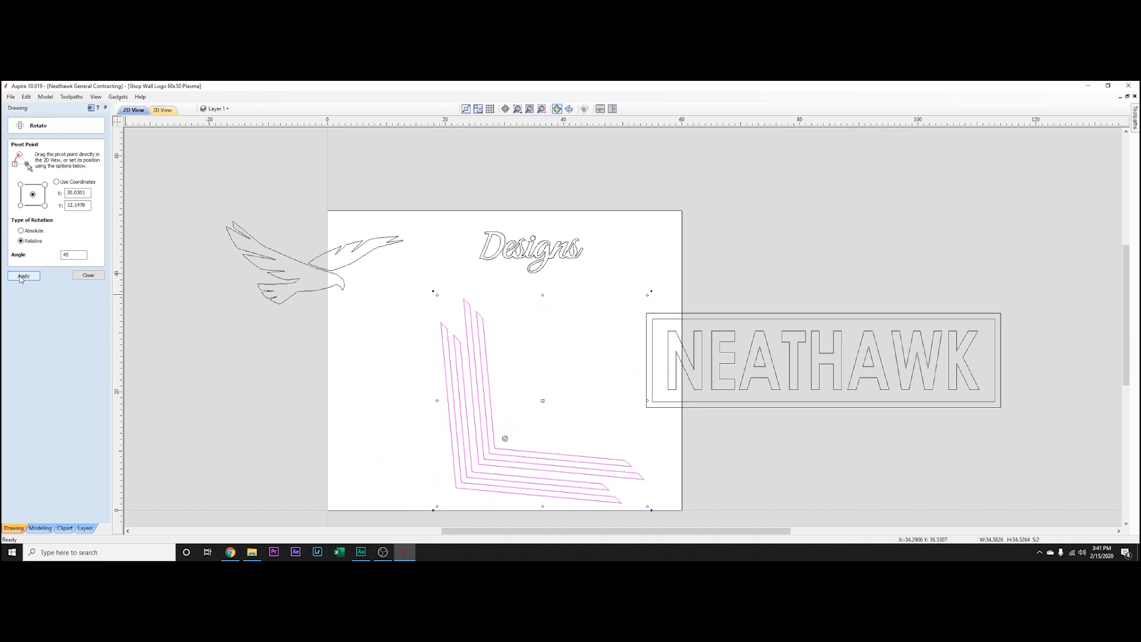
# - Rotate the nested chevrons about 3.6 degrees further and move them into the sheet's lower-left corner
pyautogui.moveTo(433, 291); pyautogui.dragTo(433, 314)
pyautogui.press('Left')
pyautogui.press('Left')
pyautogui.press('Left')
pyautogui.press('Left')
pyautogui.press('Left')
pyautogui.press('Left')
pyautogui.press('Left')
pyautogui.press('Left')
pyautogui.press('Left')
pyautogui.press('Left')
pyautogui.press('Left')
pyautogui.press('Left')
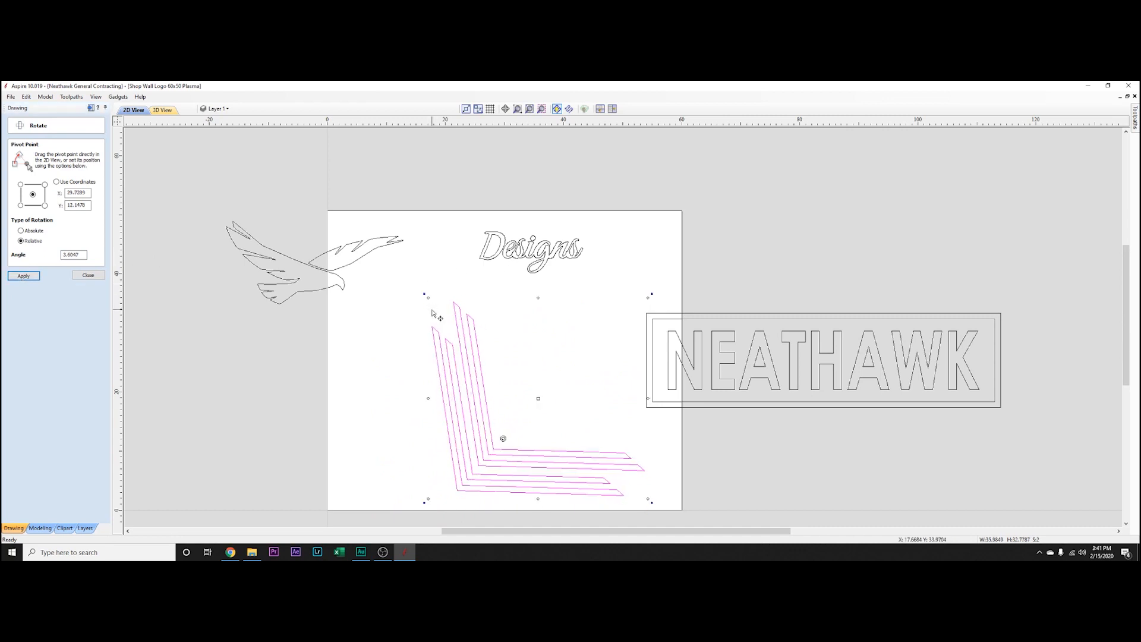
pyautogui.press('Left')
pyautogui.press('Left')
pyautogui.press('Left')
pyautogui.press('Left')
pyautogui.press('Left')
pyautogui.press('Down')
pyautogui.press('Down')
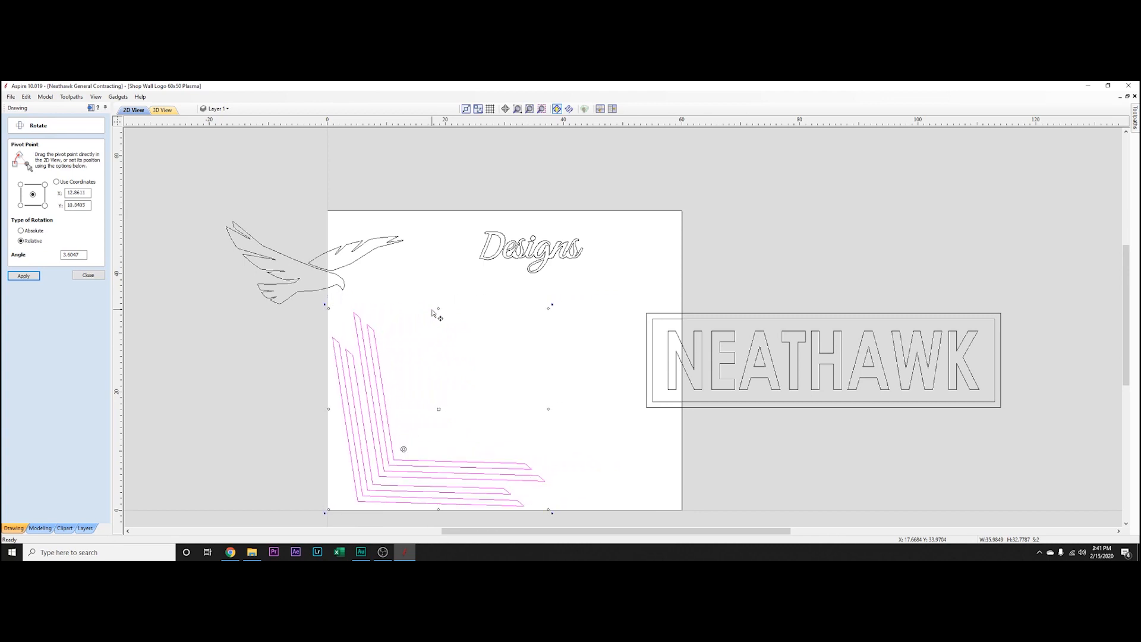
# - Move the NEATHAWK lettering with its double frame onto the sheet, into the inner corner of the nested chevrons
pyautogui.click(708, 315)
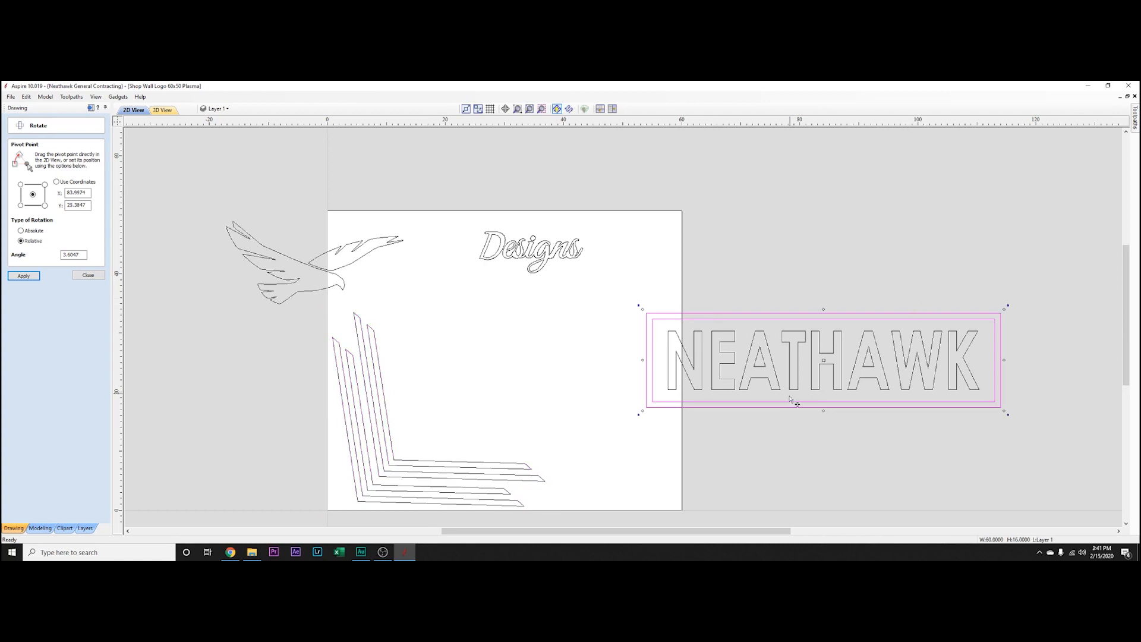
pyautogui.keyDown('shift'); pyautogui.click(799, 331); pyautogui.keyUp('shift')
pyautogui.press('Left')
pyautogui.press('Left')
pyautogui.press('Left')
pyautogui.press('Left')
pyautogui.press('Left')
pyautogui.press('Left')
pyautogui.press('Left')
pyautogui.press('Left')
pyautogui.press('Left')
pyautogui.press('Left')
pyautogui.press('Left')
pyautogui.press('Left')
pyautogui.press('Left')
pyautogui.press('Left')
pyautogui.press('Left')
pyautogui.press('Left')
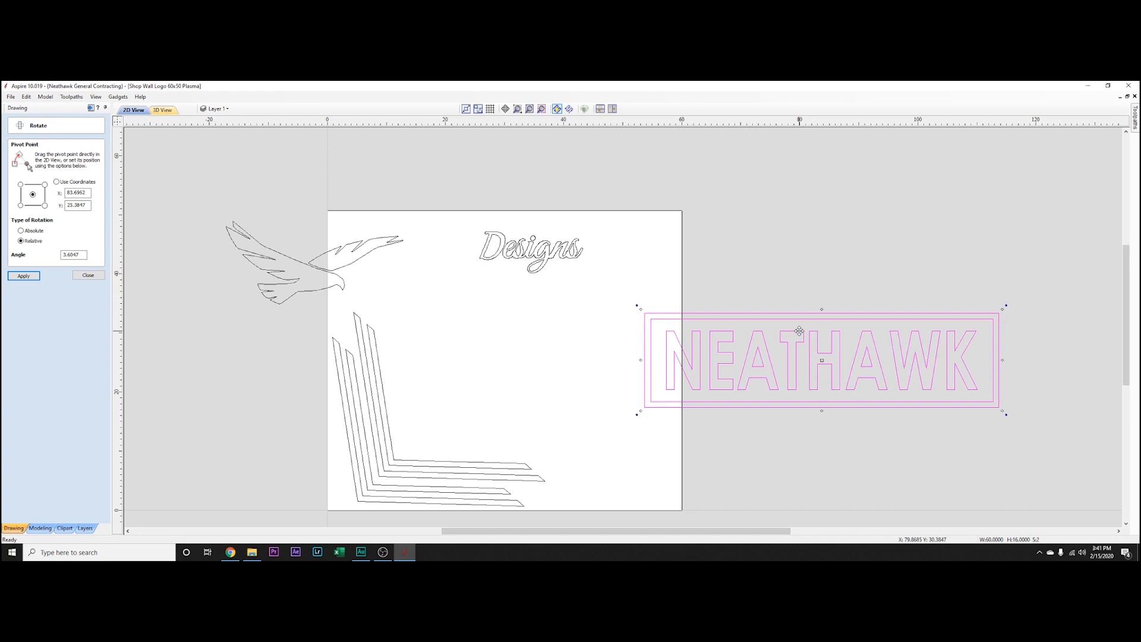
pyautogui.press('Left')
pyautogui.press('Left')
pyautogui.press('Left')
pyautogui.press('Left')
pyautogui.press('Left')
pyautogui.press('Left')
pyautogui.press('Left')
pyautogui.press('Left')
pyautogui.press('Left')
pyautogui.press('Left')
pyautogui.press('Left')
pyautogui.press('Left')
pyautogui.press('Left')
pyautogui.press('Left')
pyautogui.press('Left')
pyautogui.press('Left')
pyautogui.press('Left')
pyautogui.press('Left')
pyautogui.press('Left')
pyautogui.press('Left')
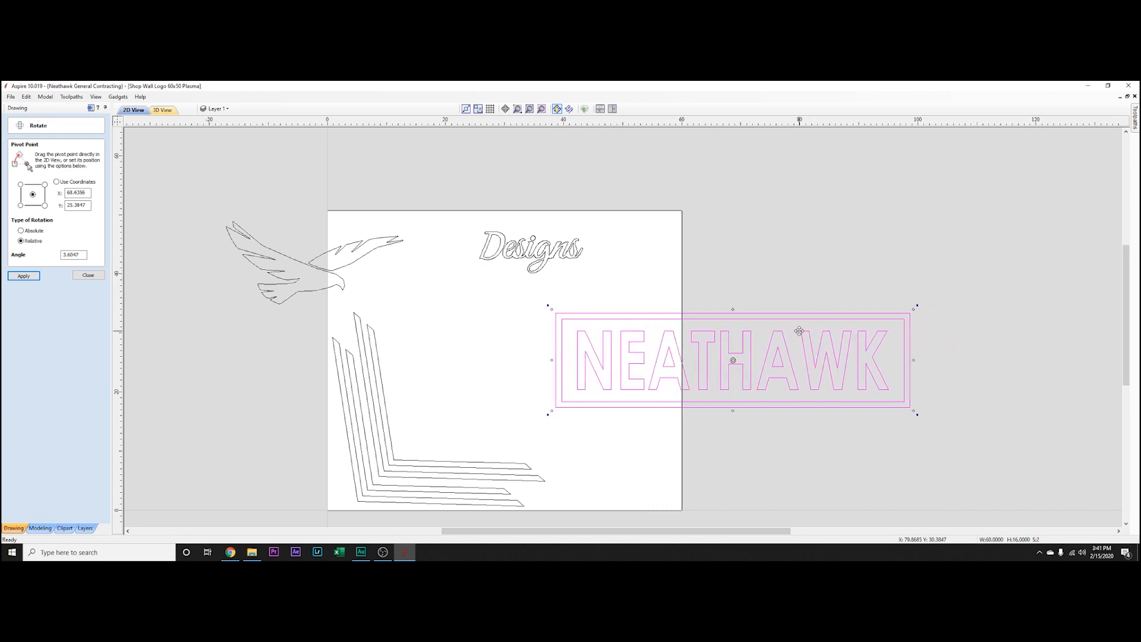
pyautogui.press('Left')
pyautogui.press('Left')
pyautogui.press('Left')
pyautogui.press('Left')
pyautogui.press('Left')
pyautogui.press('Left')
pyautogui.press('Left')
pyautogui.press('Left')
pyautogui.press('Left')
pyautogui.press('Left')
pyautogui.press('Left')
pyautogui.press('Left')
pyautogui.press('Left')
pyautogui.press('Left')
pyautogui.press('Left')
pyautogui.press('Left')
pyautogui.press('Left')
pyautogui.press('Left')
pyautogui.press('Left')
pyautogui.press('Left')
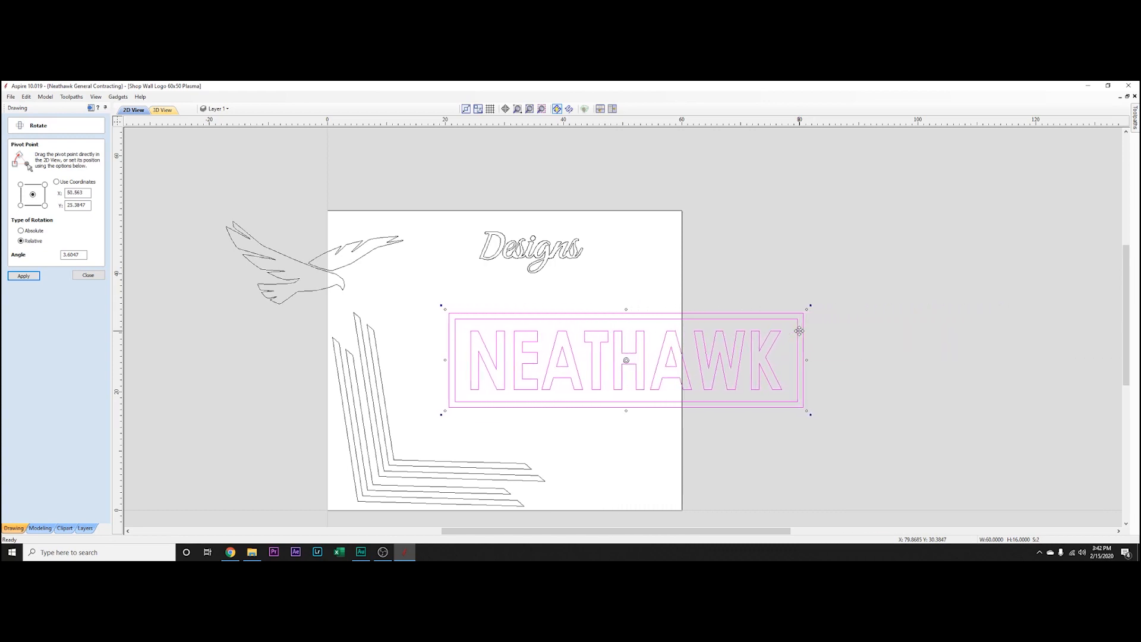
pyautogui.press('Left')
pyautogui.press('Left')
pyautogui.press('Down')
pyautogui.press('Down')
pyautogui.press('Down')
pyautogui.press('Down')
pyautogui.press('Down')
pyautogui.press('Down')
pyautogui.press('Down')
pyautogui.press('Down')
pyautogui.press('Down')
pyautogui.press('Down')
pyautogui.press('Down')
pyautogui.press('Down')
pyautogui.press('Down')
pyautogui.press('Down')
pyautogui.press('Down')
pyautogui.press('Down')
pyautogui.press('Down')
pyautogui.press('Down')
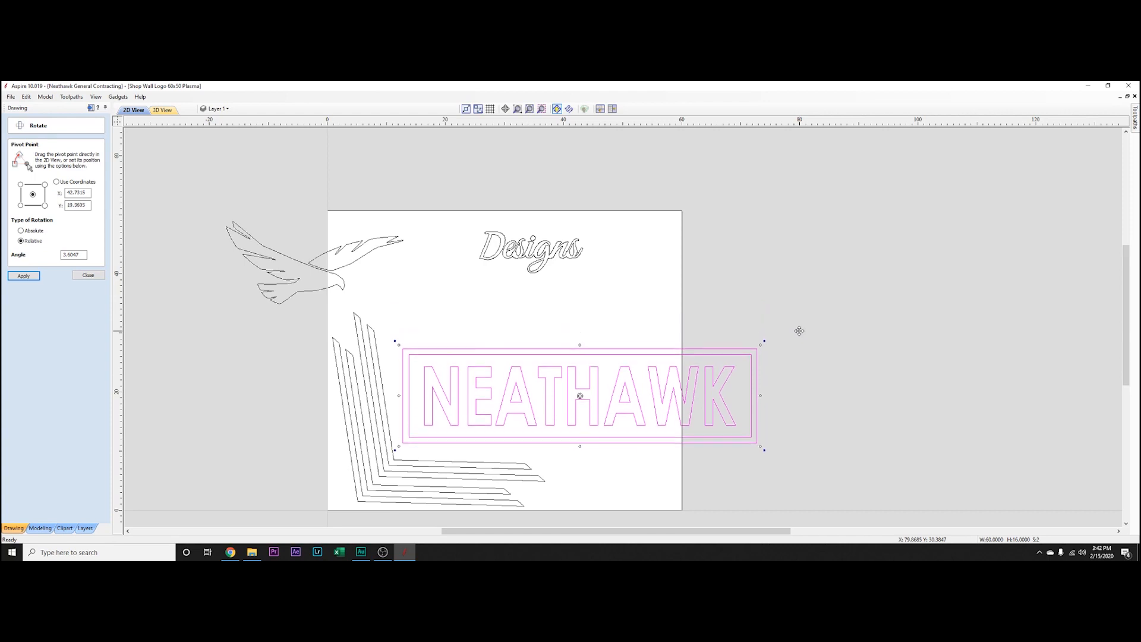
pyautogui.press('Left')
pyautogui.press('Down')
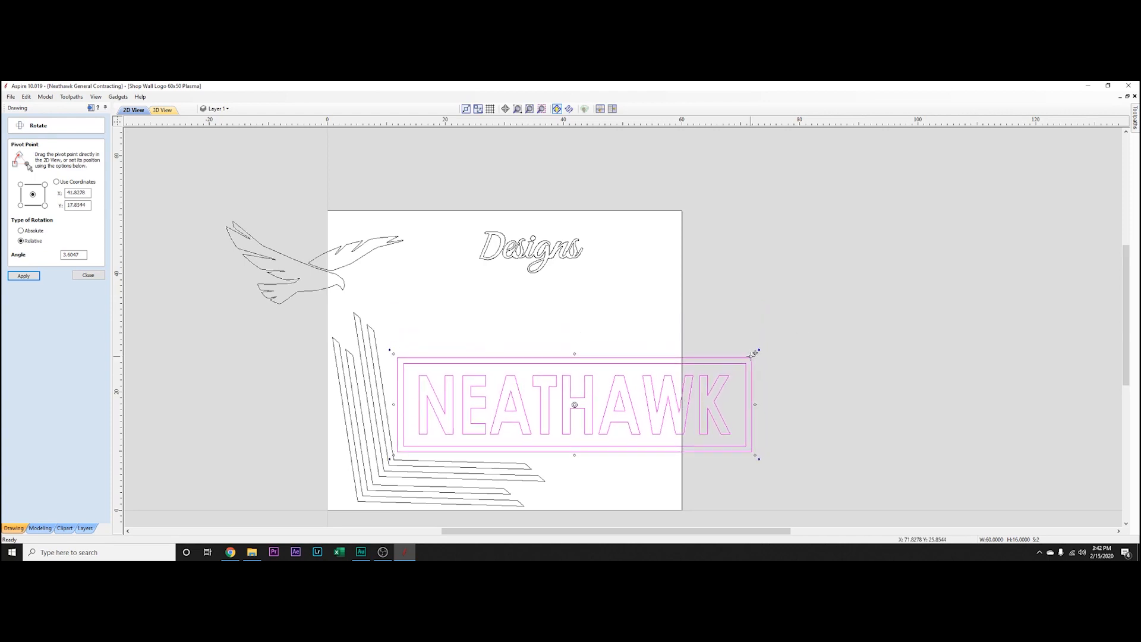
# - Move the hawk outline fully onto the sheet, just above the NEATHAWK frame and beside the chevrons' upper ends
pyautogui.click(304, 268)
pyautogui.click(305, 266)
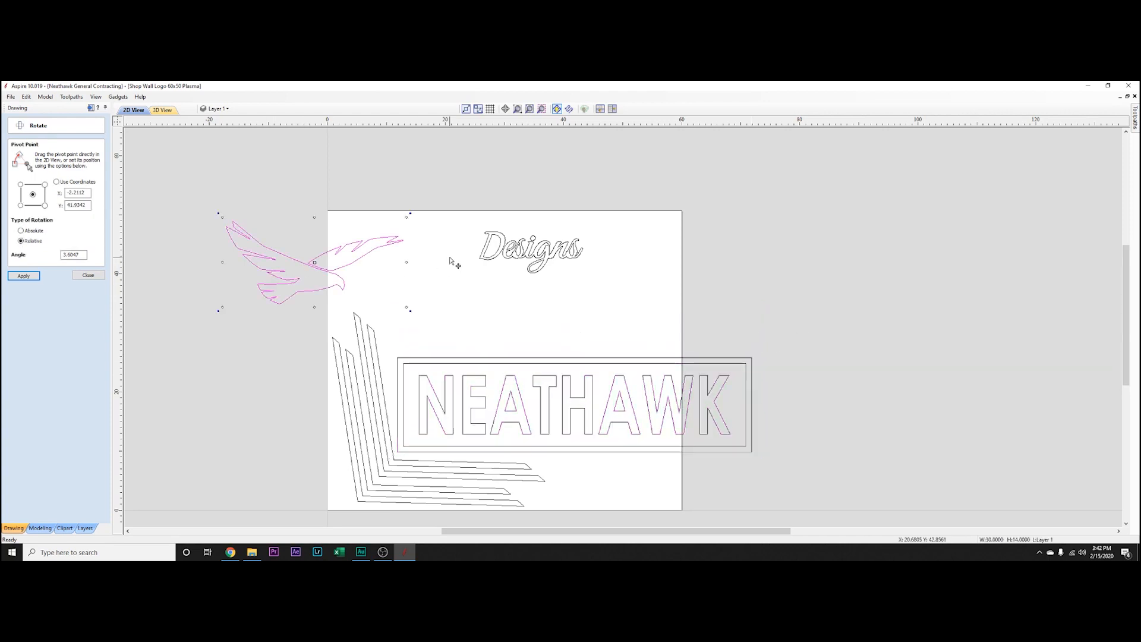
pyautogui.press('Right')
pyautogui.press('Right')
pyautogui.press('Down')
pyautogui.press('Right')
pyautogui.press('Right')
pyautogui.press('Right')
pyautogui.press('Right')
pyautogui.press('Right')
pyautogui.press('Right')
pyautogui.press('Right')
pyautogui.press('Right')
pyautogui.press('Right')
pyautogui.press('Right')
pyautogui.press('Right')
pyautogui.press('Right')
pyautogui.press('Right')
pyautogui.press('Right')
pyautogui.press('Right')
pyautogui.press('Right')
pyautogui.press('Right')
pyautogui.press('Right')
pyautogui.press('Right')
pyautogui.press('Right')
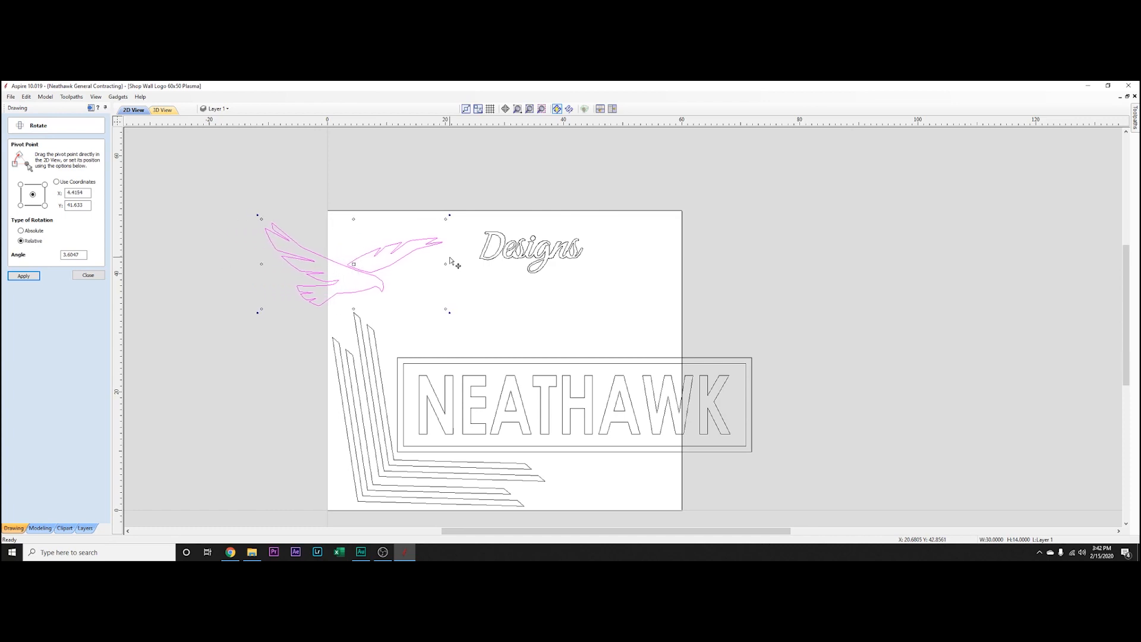
pyautogui.press('Down')
pyautogui.press('Down')
pyautogui.press('Down')
pyautogui.press('Down')
pyautogui.press('Down')
pyautogui.press('Down')
pyautogui.press('Down')
pyautogui.press('Down')
pyautogui.press('Down')
pyautogui.press('Down')
pyautogui.rightClick(450, 260)
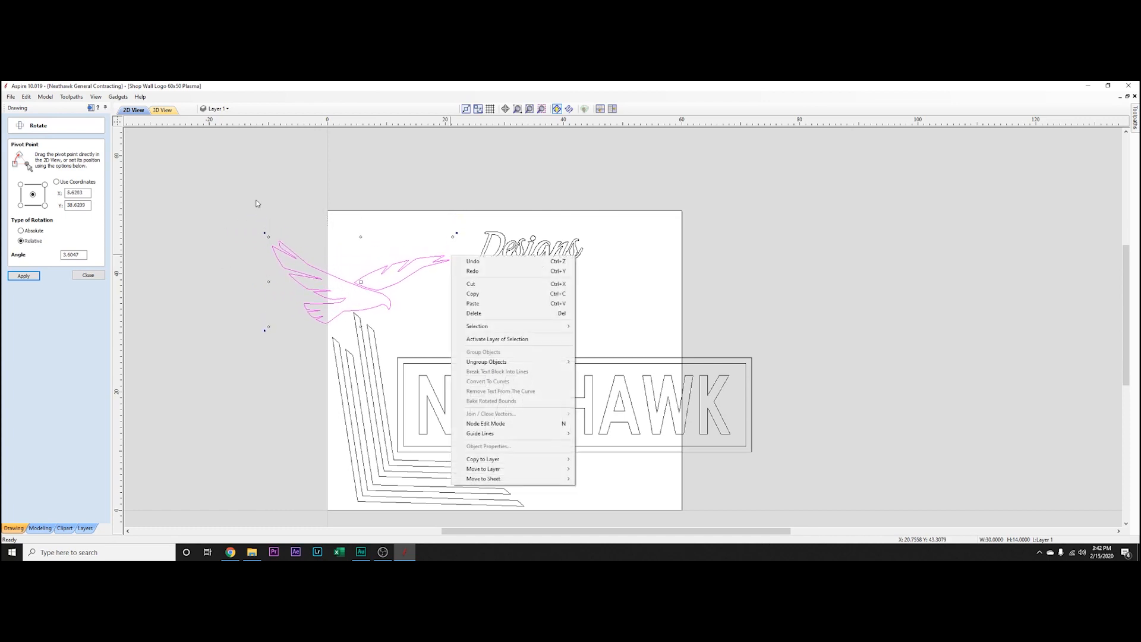
pyautogui.click(363, 287)
pyautogui.click(361, 288)
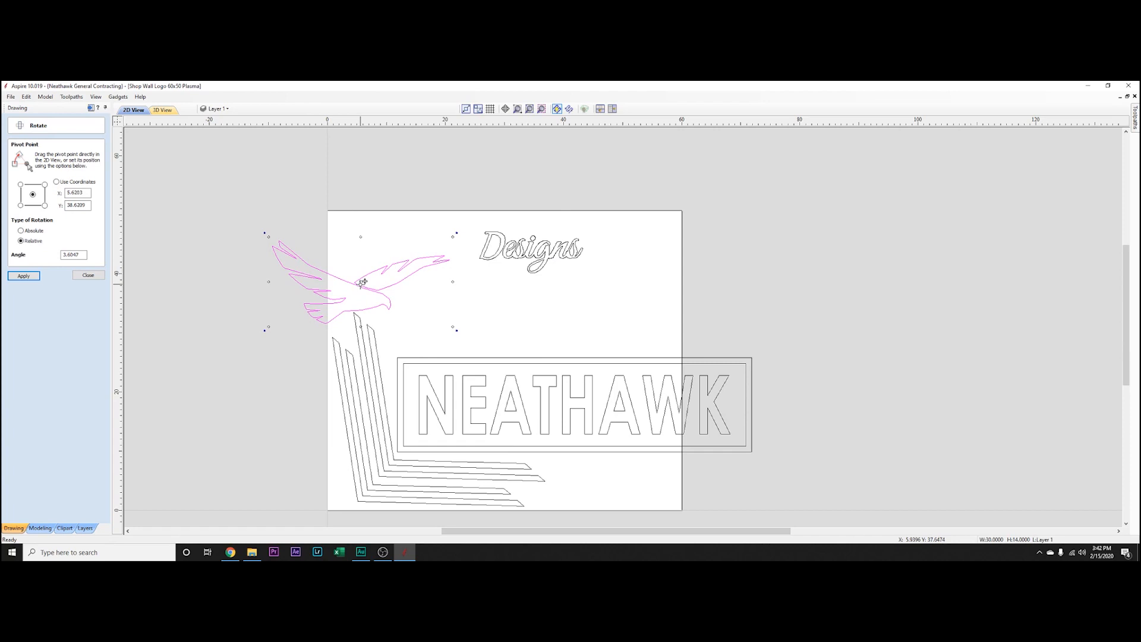
pyautogui.moveTo(363, 286); pyautogui.dragTo(618, 465)
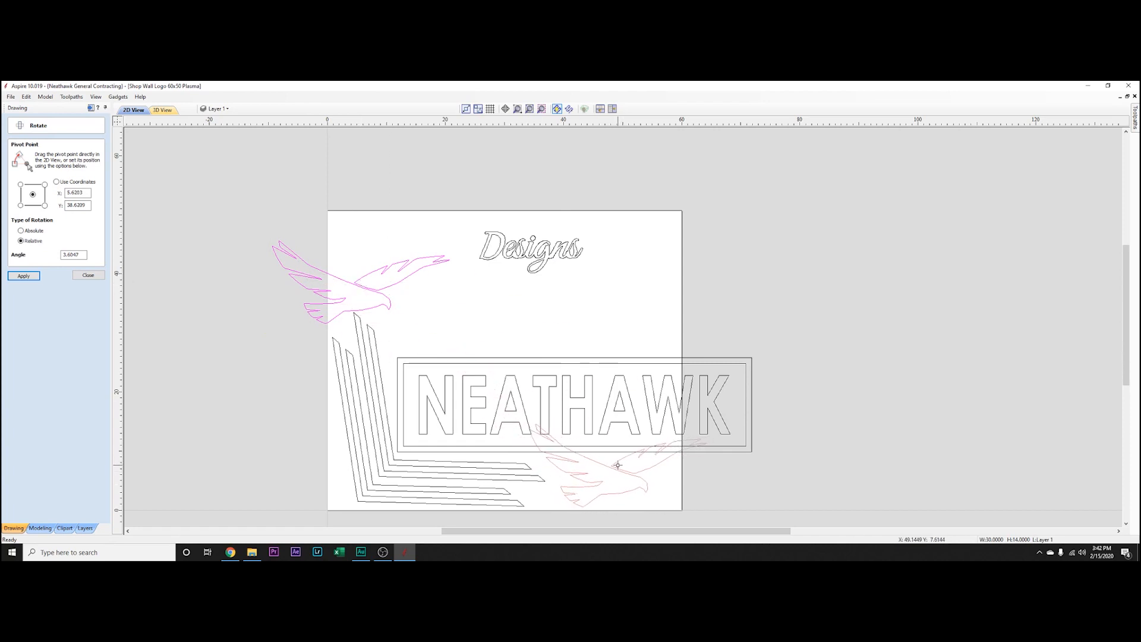
pyautogui.moveTo(618, 466); pyautogui.dragTo(438, 320)
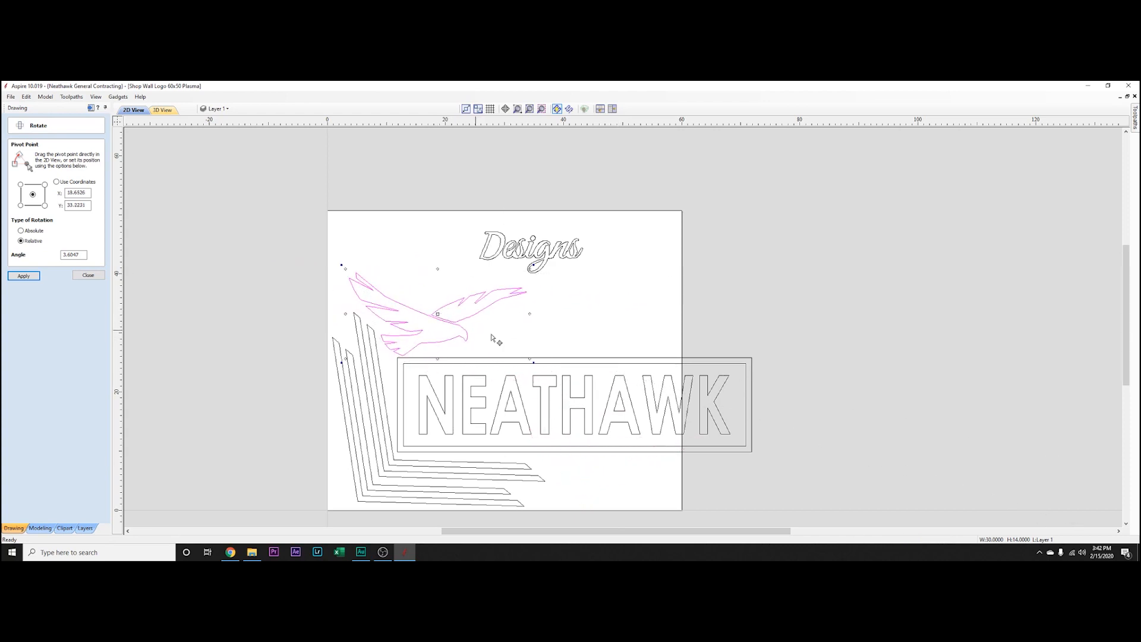
pyautogui.press('Left')
pyautogui.press('Up')
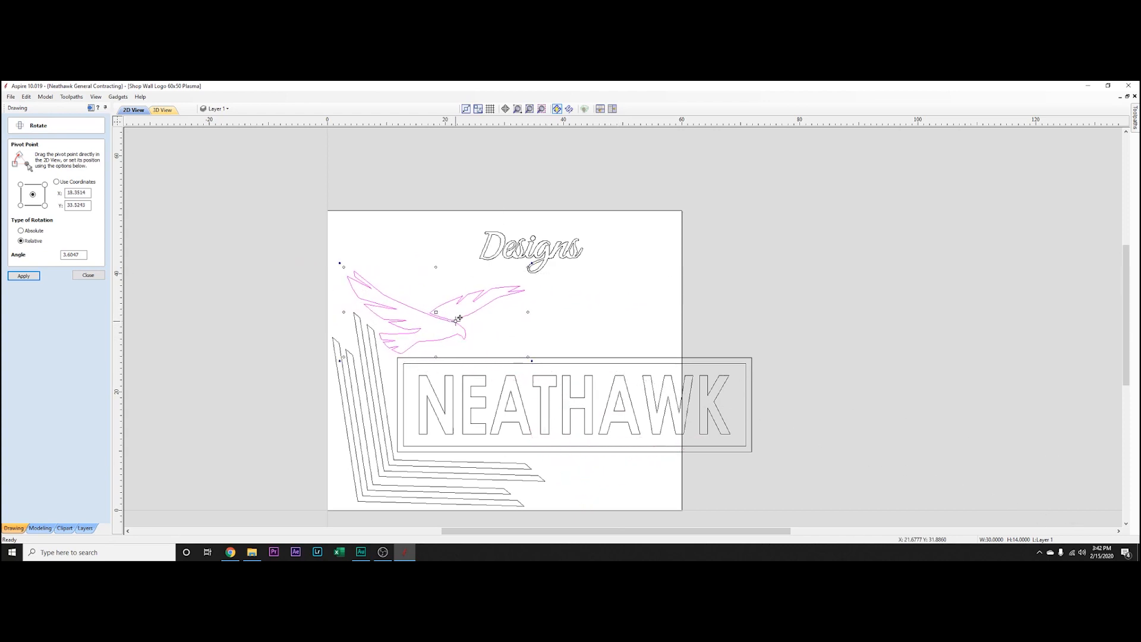
pyautogui.click(623, 329)
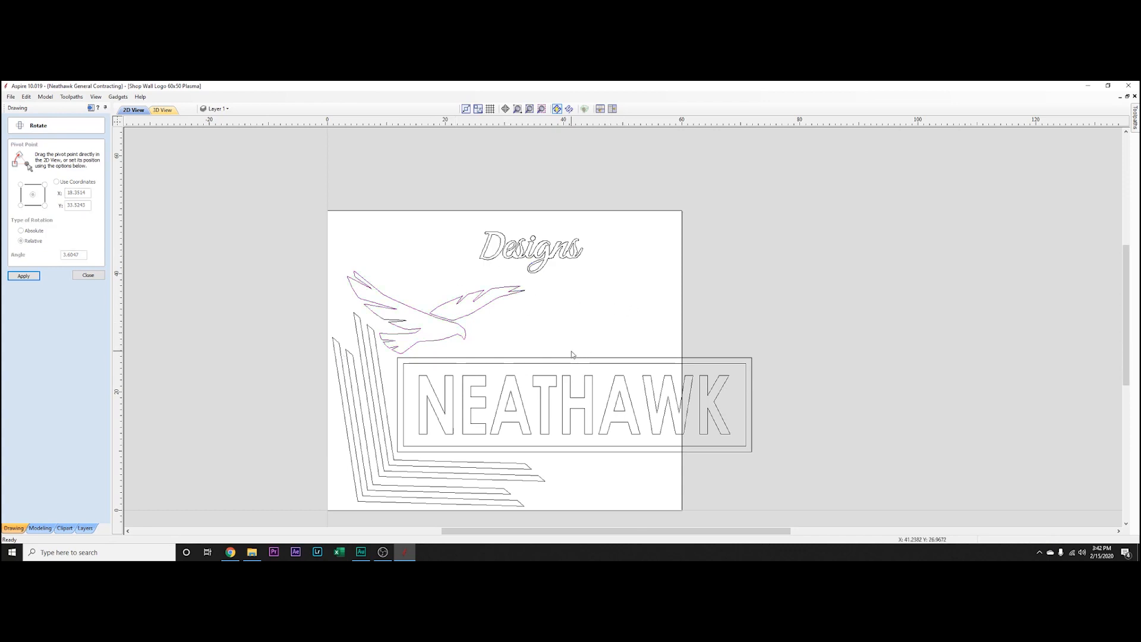
# - Move the Designs lettering below the NEATHAWK frame, into the sheet's free lower-right corner
pyautogui.click(541, 246)
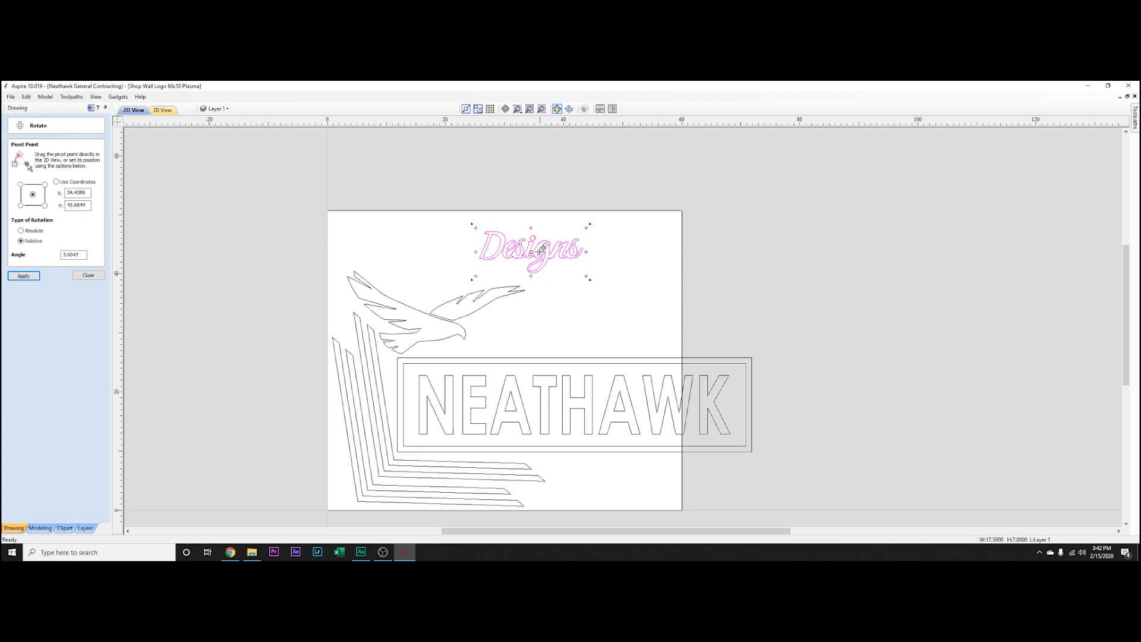
pyautogui.moveTo(533, 251); pyautogui.dragTo(609, 483)
pyautogui.click(695, 485)
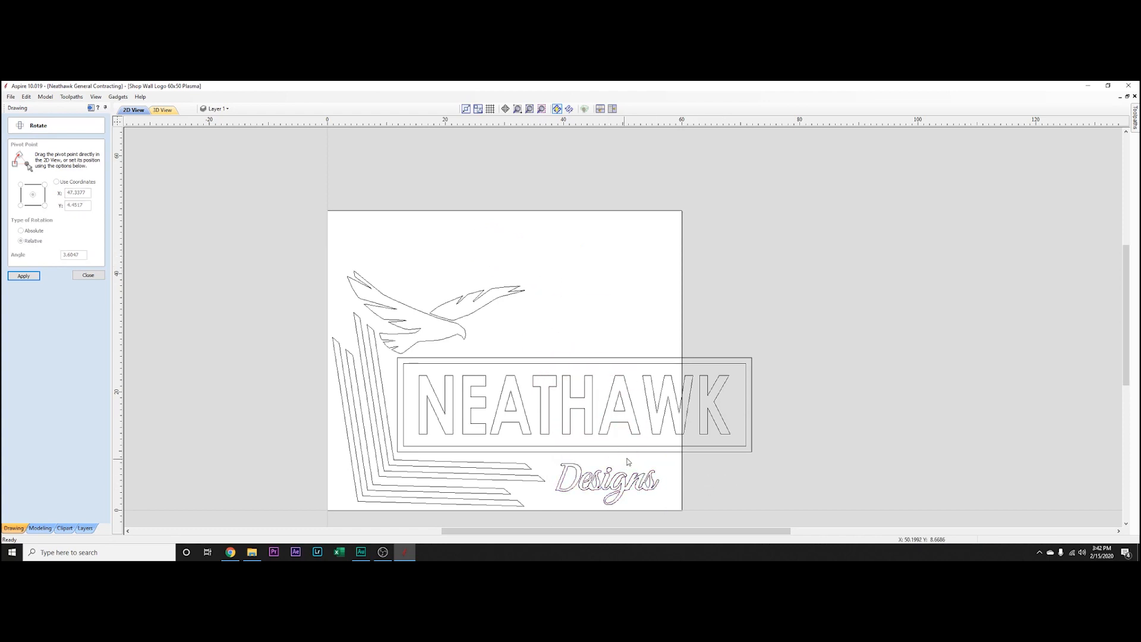
# - Inspect the Designs lettering's outlines closely where the letters join, and measure between two points across the word
pyautogui.scroll(8, 642, 492)
pyautogui.scroll(2, 589, 485)
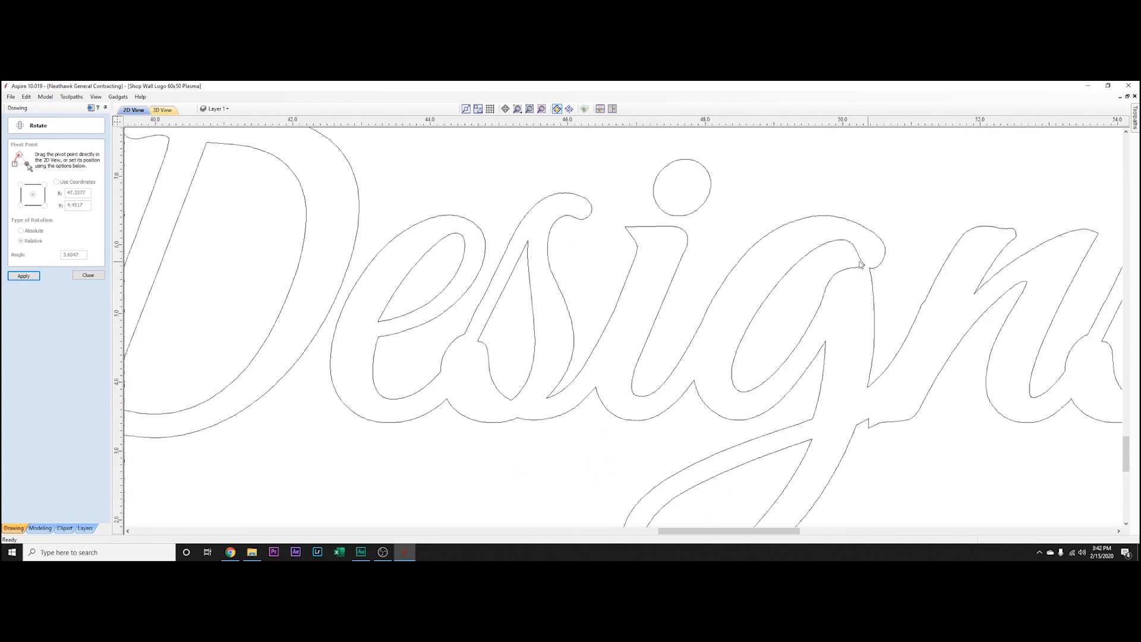
pyautogui.scroll(-1, 881, 436)
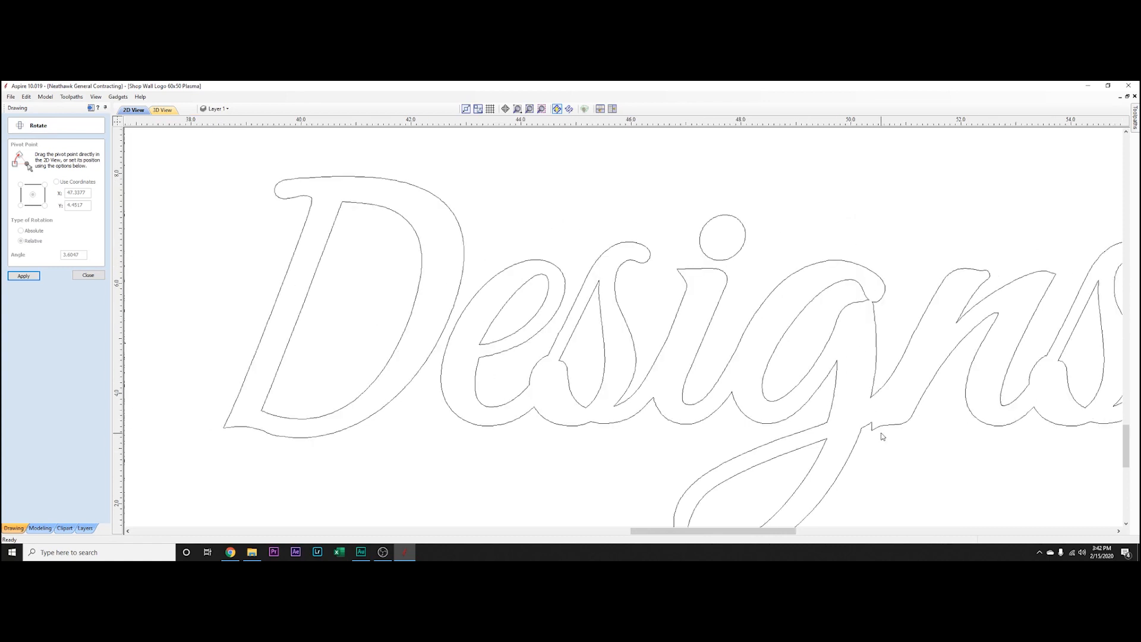
pyautogui.scroll(5, 868, 436)
pyautogui.scroll(-5, 842, 394)
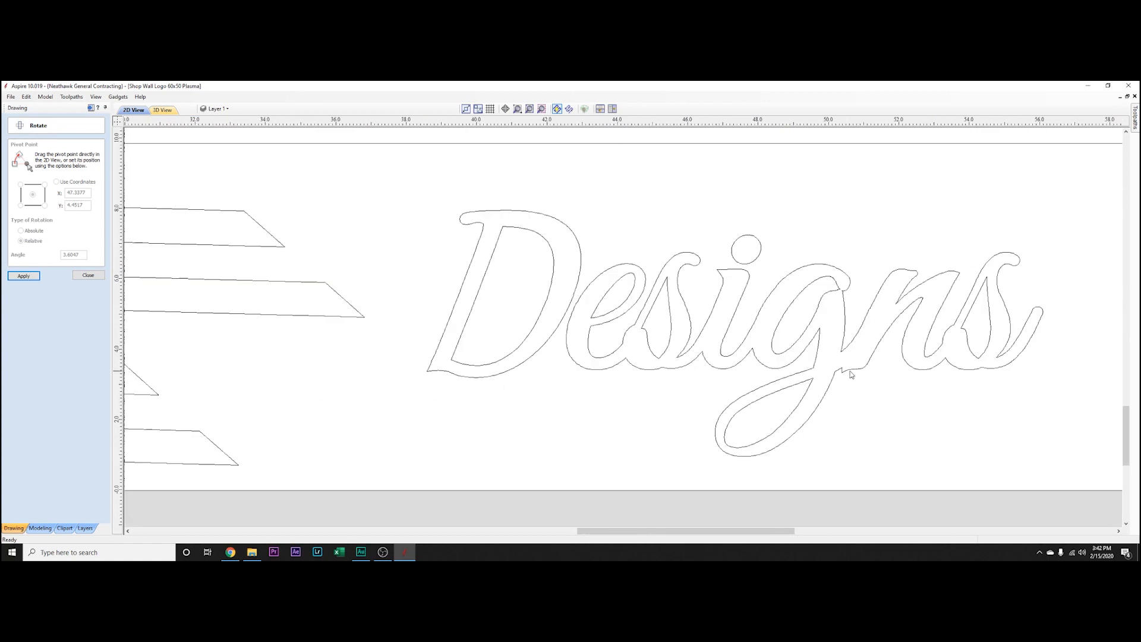
pyautogui.moveTo(963, 330); pyautogui.dragTo(817, 313, button='middle')
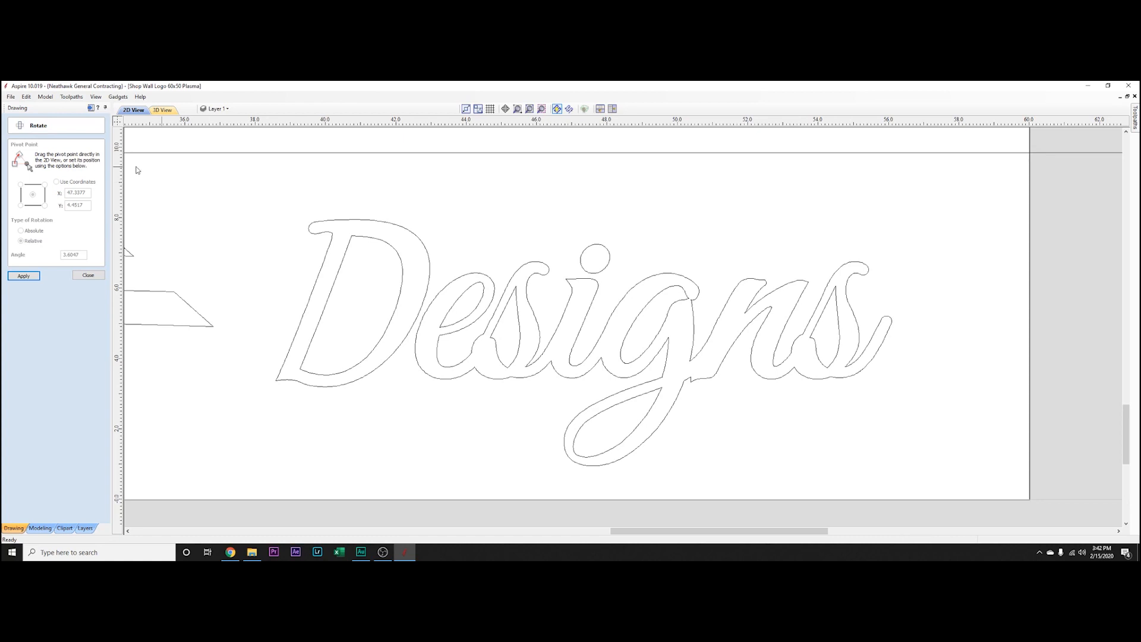
pyautogui.click(89, 275)
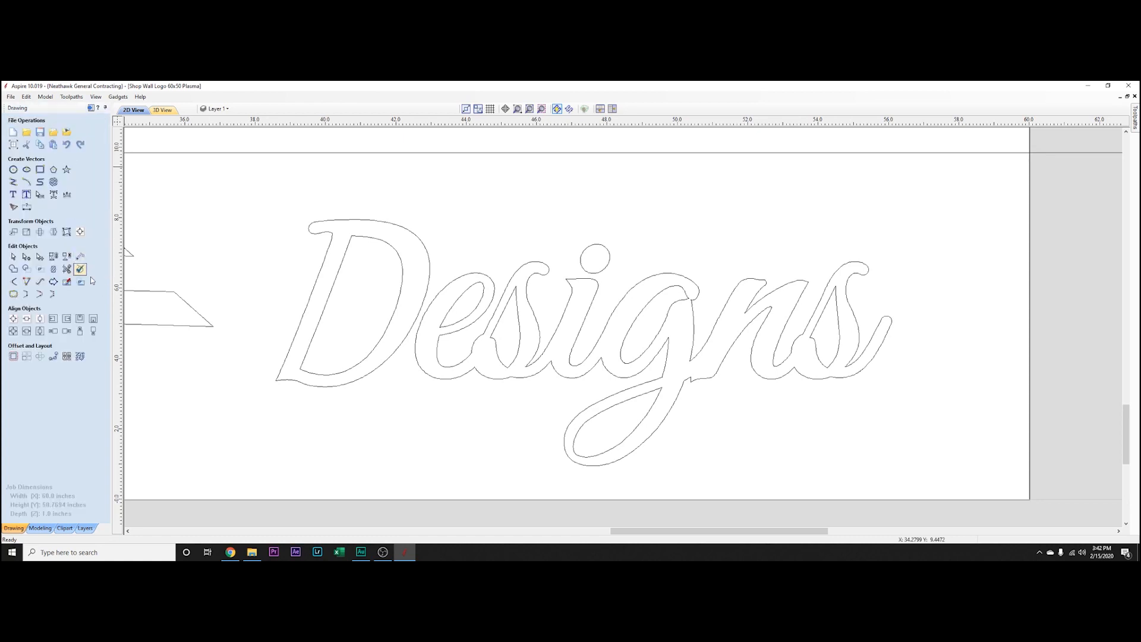
pyautogui.click(81, 258)
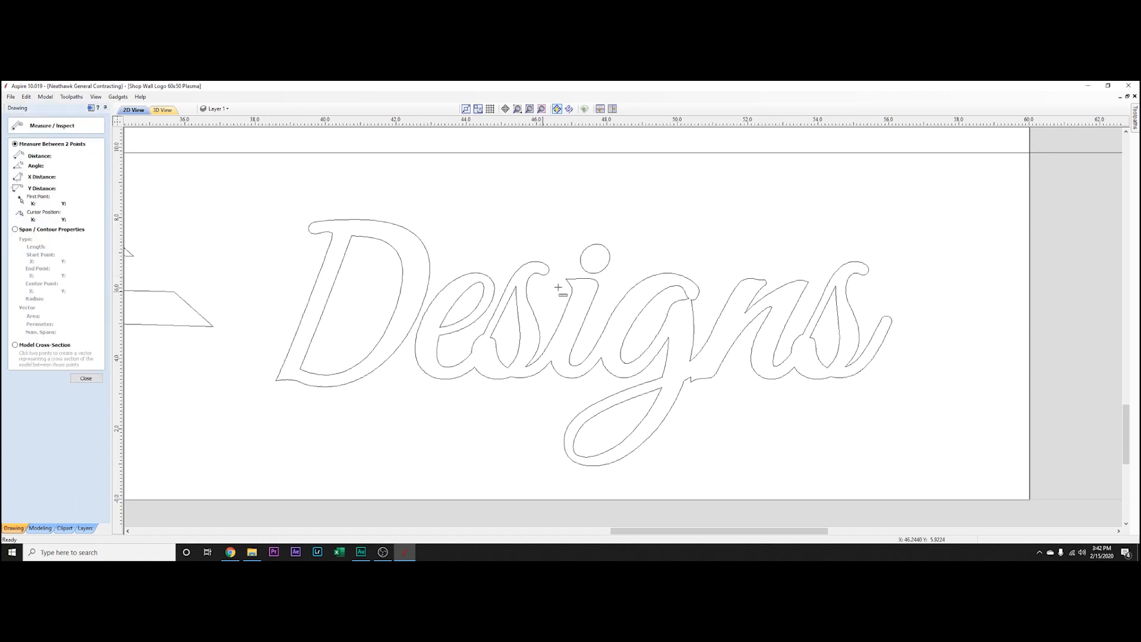
pyautogui.click(500, 298)
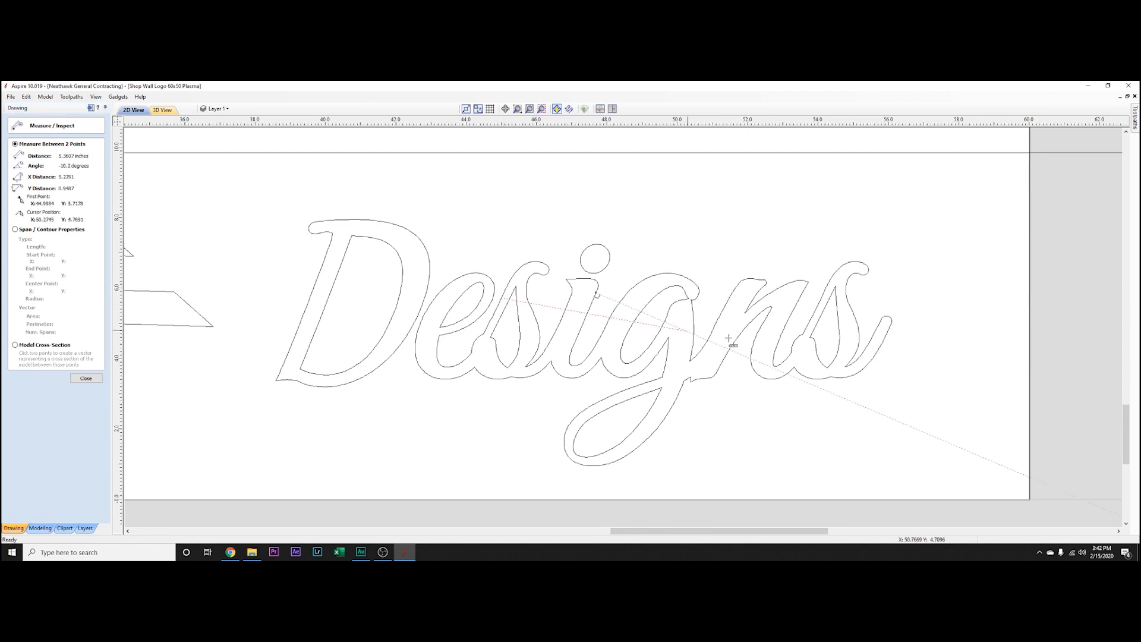
pyautogui.click(815, 317)
pyautogui.press('Escape')
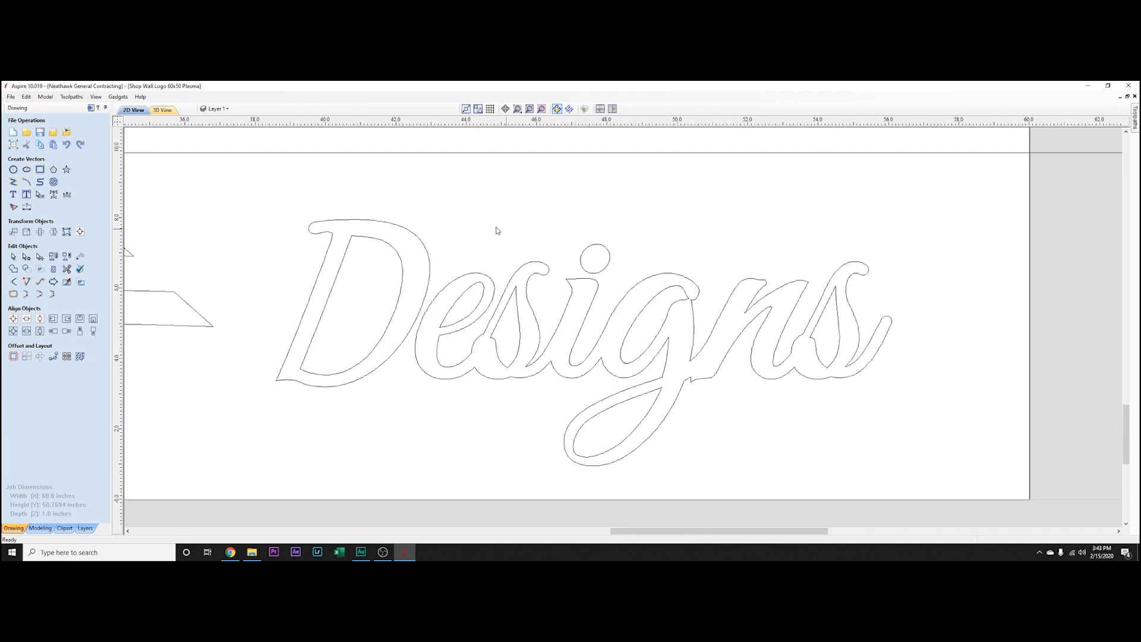
# - Nudge the Designs lettering slightly toward the chevron ends and down toward the sheet's lower edge
pyautogui.scroll(-7, 383, 229)
pyautogui.moveTo(362, 222); pyautogui.dragTo(539, 390, button='middle')
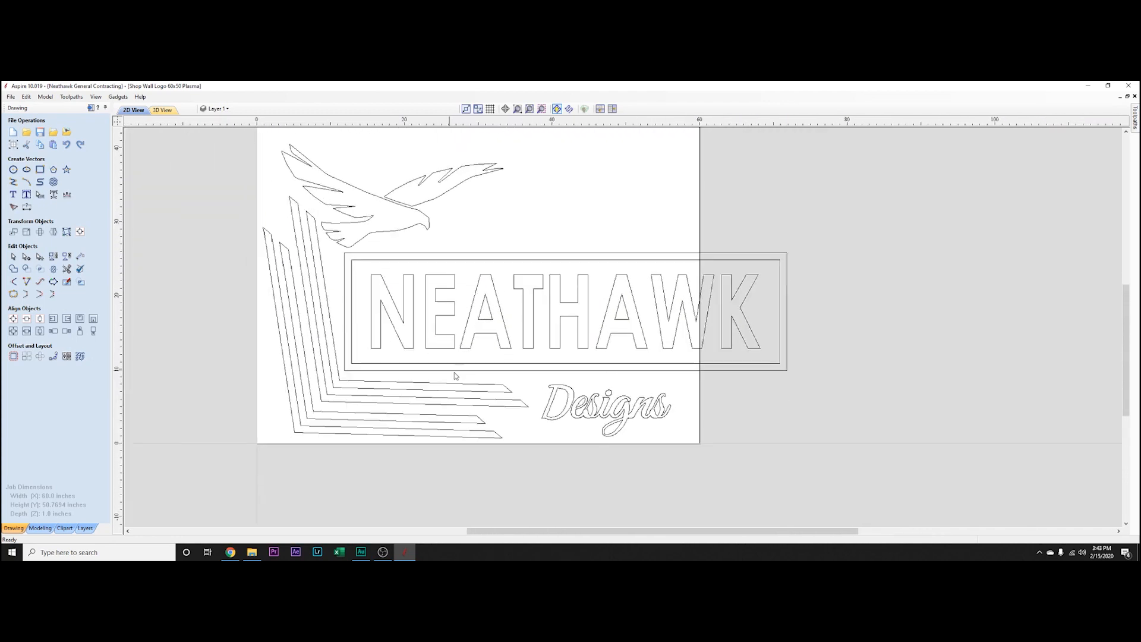
pyautogui.click(604, 408)
pyautogui.press('Left')
pyautogui.press('Left')
pyautogui.press('Left')
pyautogui.press('Down')
pyautogui.press('Down')
pyautogui.press('Left')
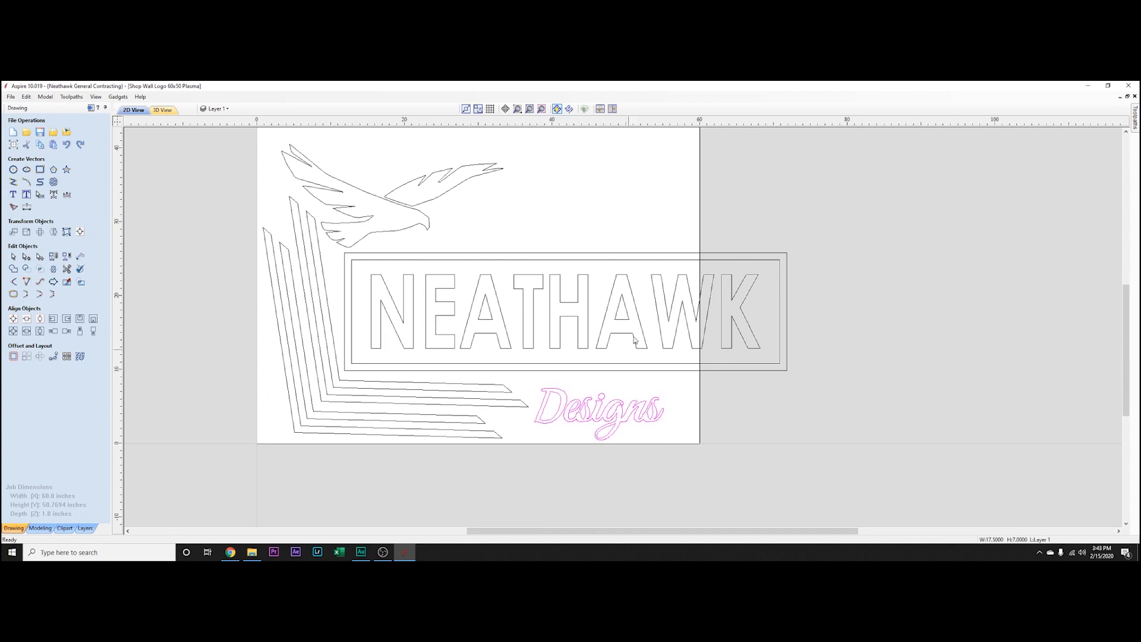
pyautogui.press('Right')
pyautogui.press('Down')
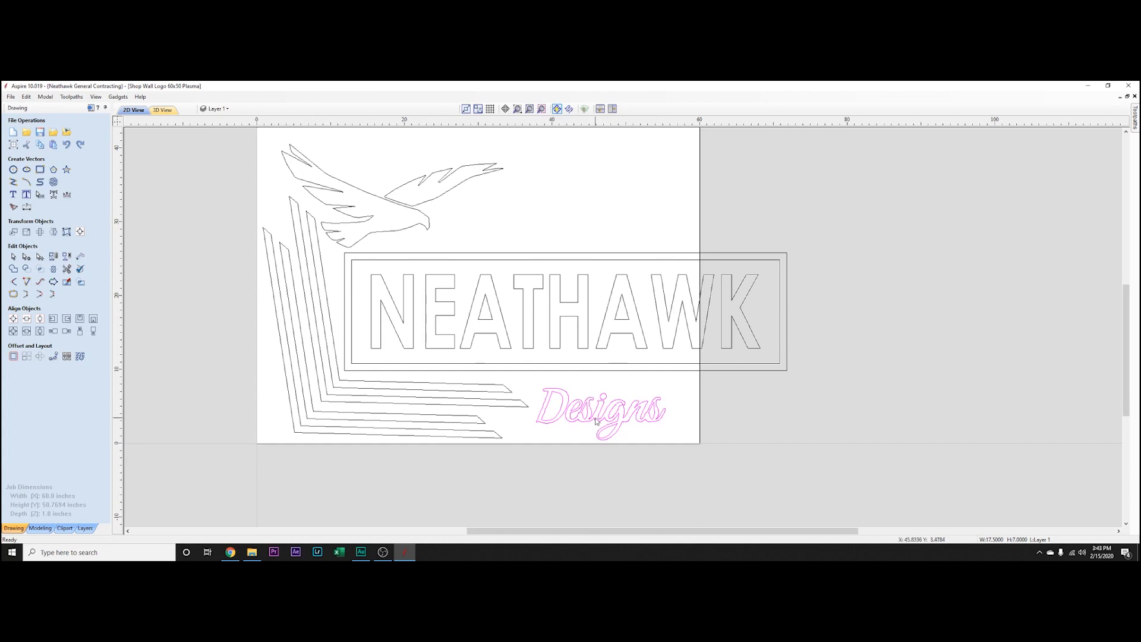
# - Move the Designs lettering off the sheet to its upper right, and select the hawk, both chevrons and the framed NEATHAWK lettering
pyautogui.moveTo(597, 421); pyautogui.dragTo(843, 143)
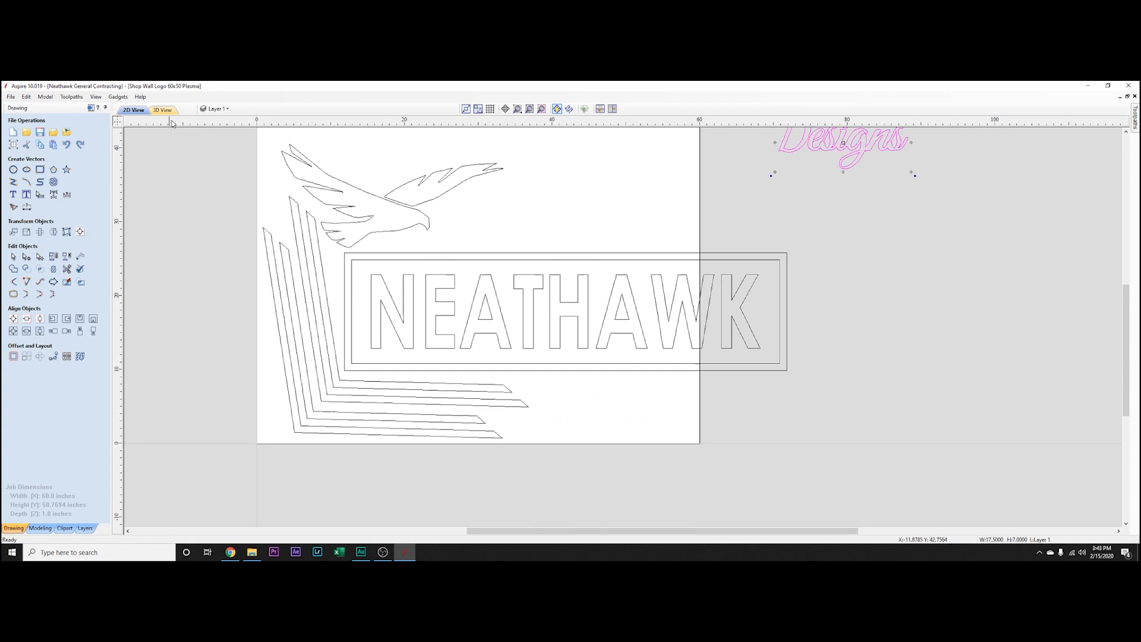
pyautogui.moveTo(174, 132); pyautogui.dragTo(884, 506)
pyautogui.moveTo(814, 508); pyautogui.dragTo(813, 507)
# - Export the selected vectors as DXF to the Wall Logo folder, replacing the existing Shop Wall Logo 60x50 edited.dxf
pyautogui.click(11, 97)
pyautogui.moveTo(34, 208)
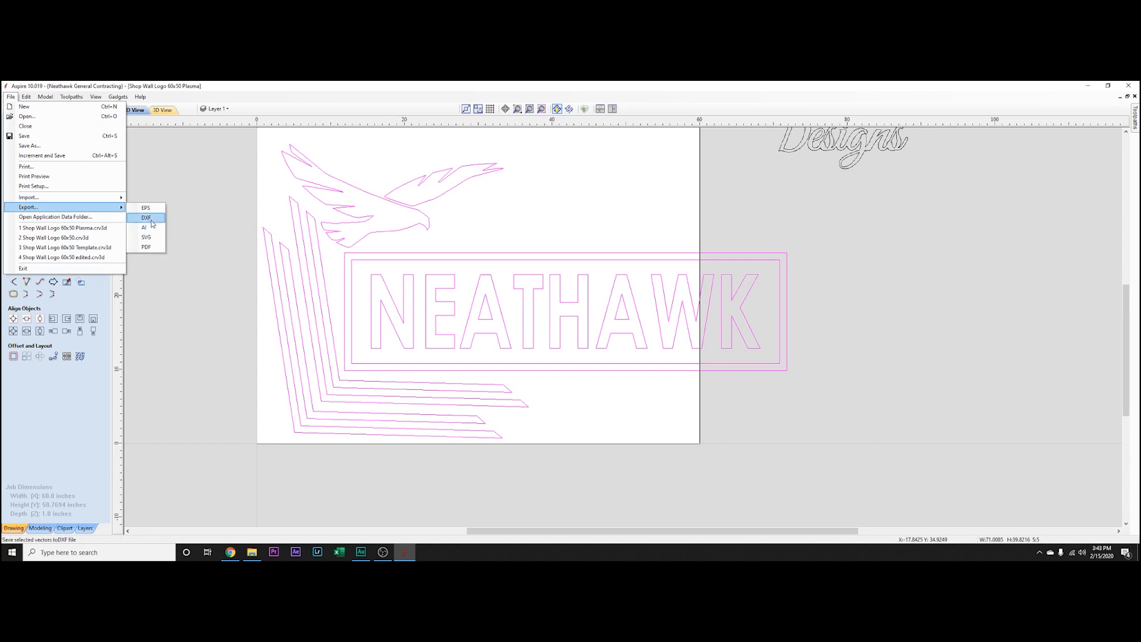
pyautogui.click(150, 225)
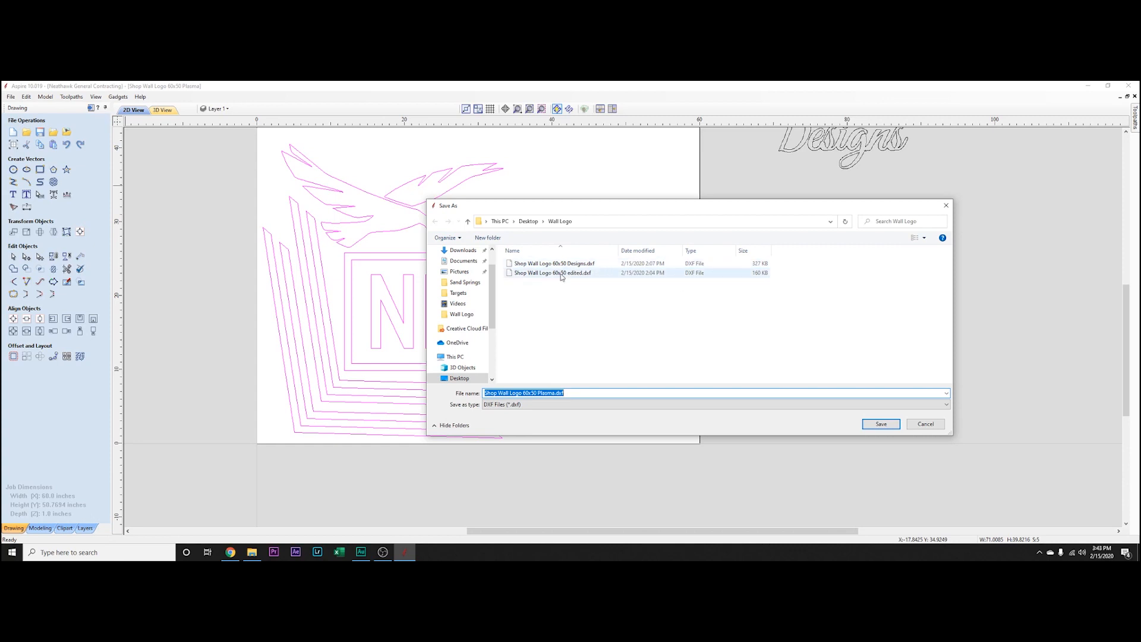
pyautogui.click(560, 274)
pyautogui.click(872, 426)
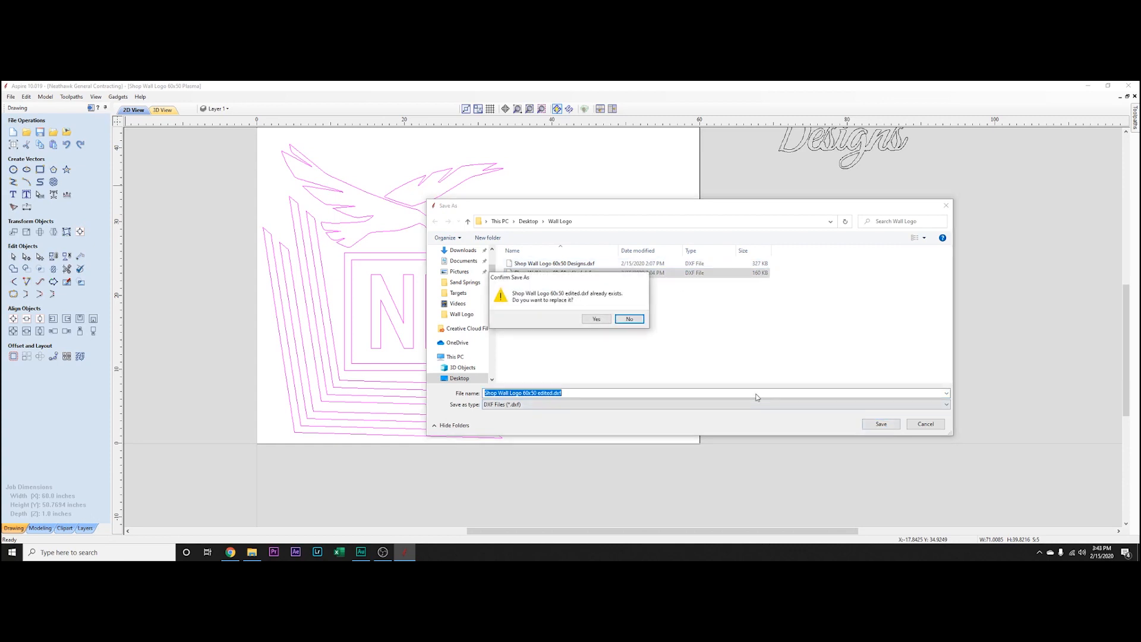
pyautogui.click(597, 320)
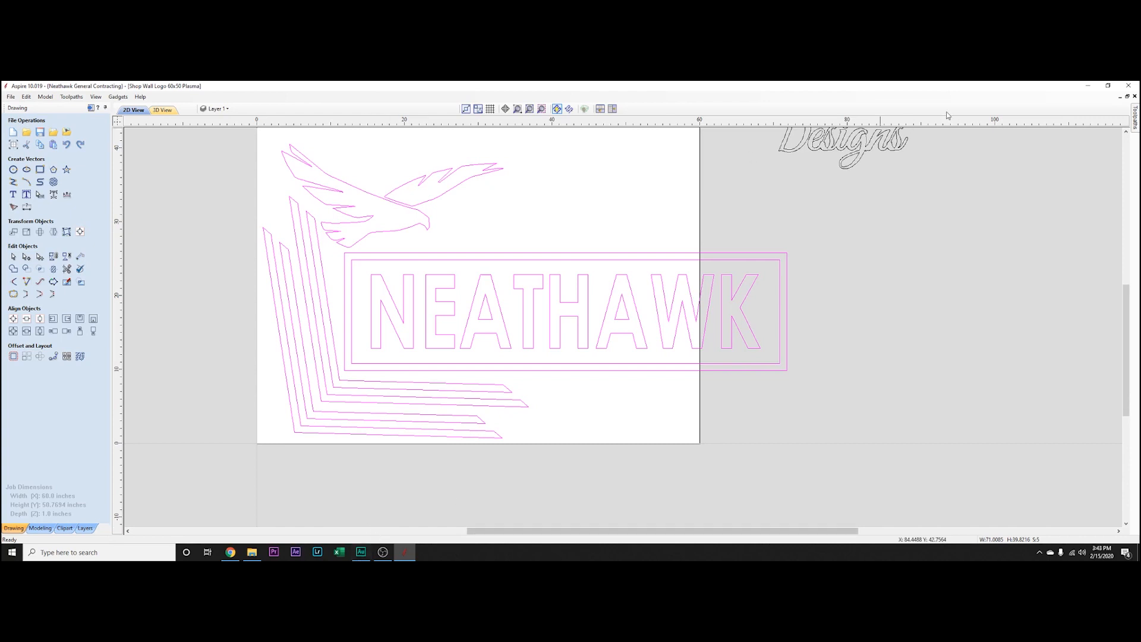
# - Minimize the design program and launch SheetCam TNG from the desktop
pyautogui.click(1092, 88)
pyautogui.moveTo(181, 160); pyautogui.dragTo(365, 181)
pyautogui.doubleClick(50, 235)
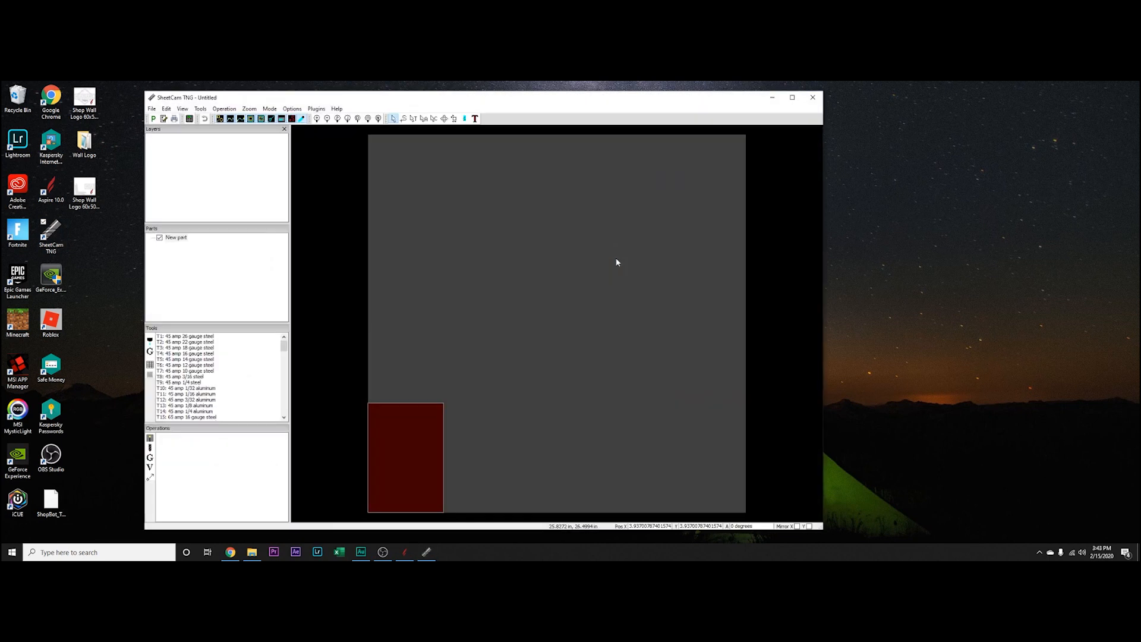
# - Import the drawing Shop Wall Logo 60x50 edited.dxf from the Wall Logo folder, accepting the import options
pyautogui.click(154, 110)
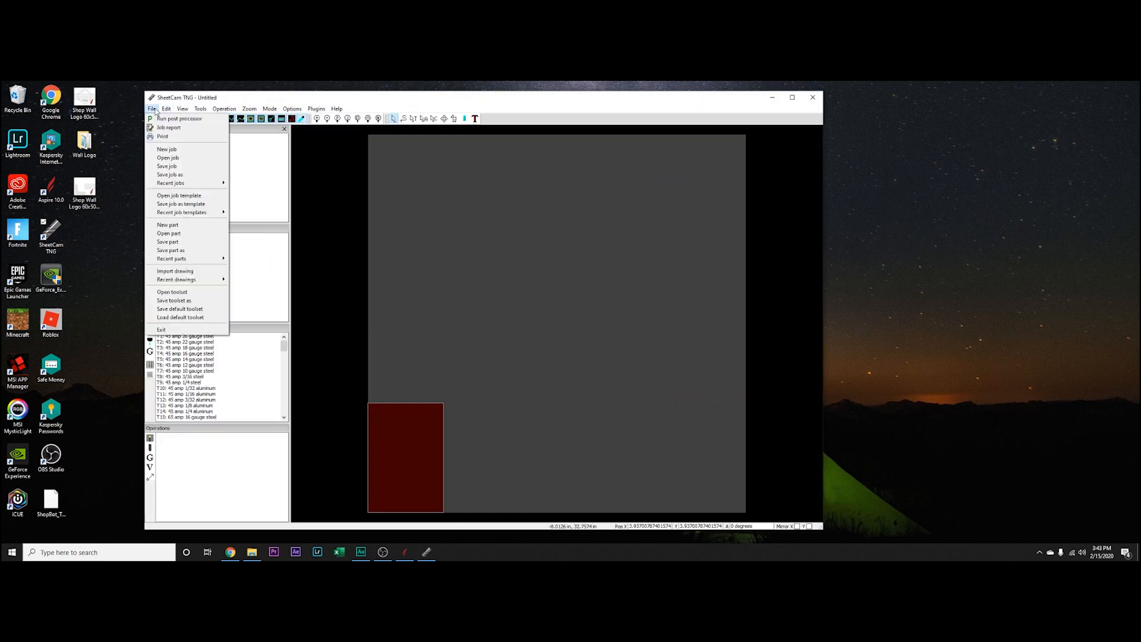
pyautogui.click(174, 271)
pyautogui.click(340, 187)
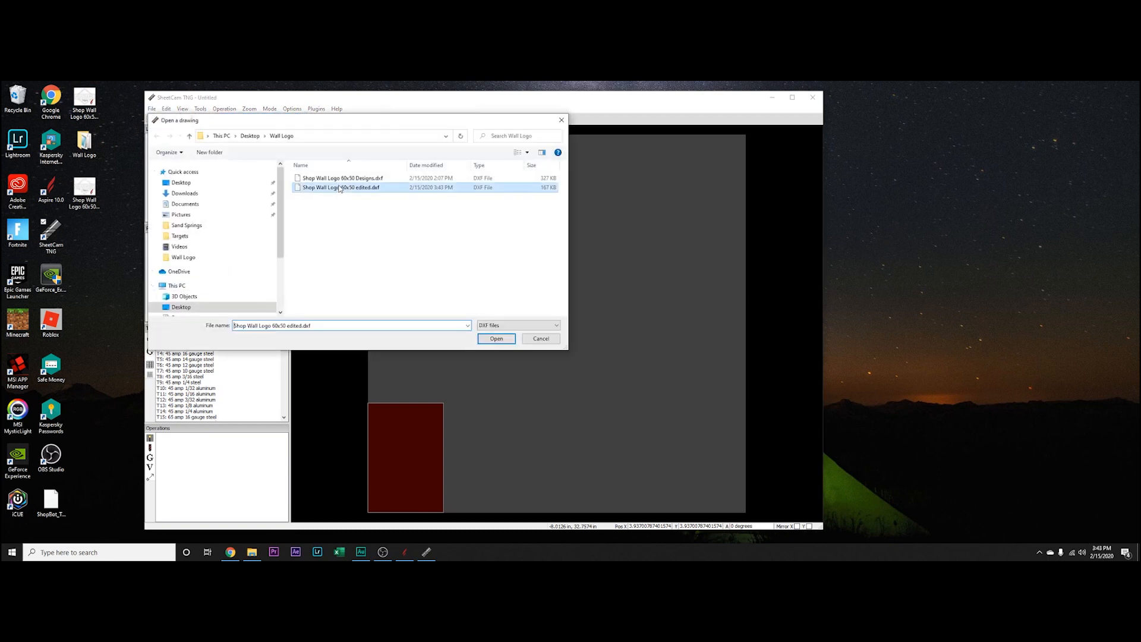
pyautogui.click(493, 337)
pyautogui.click(482, 366)
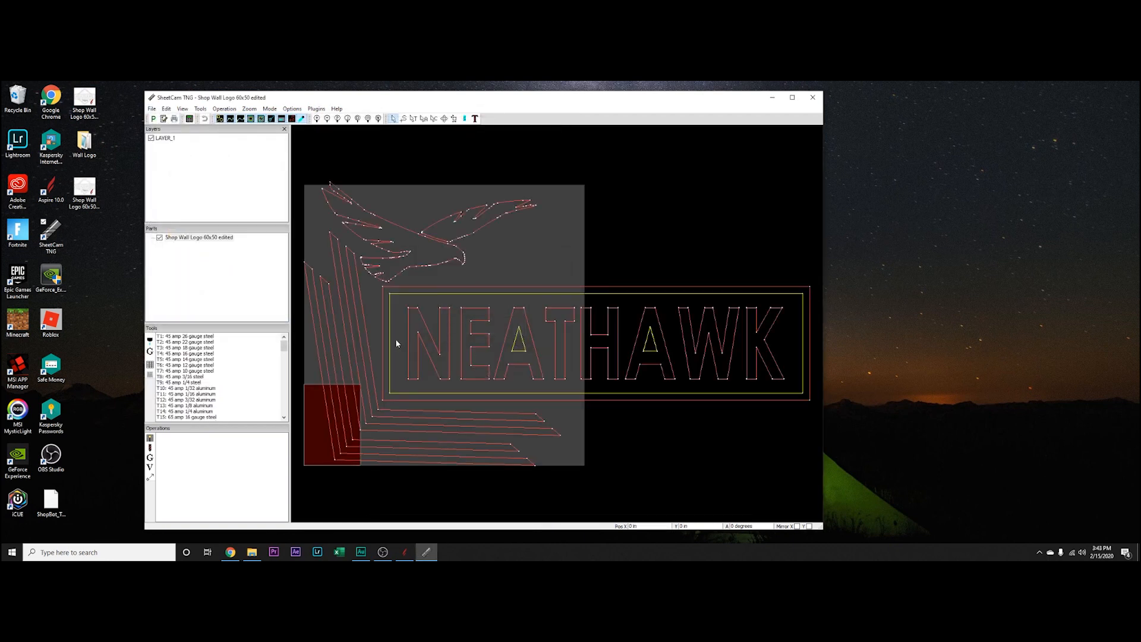
# - Create an Outside Offset jet cutting operation on LAYER_1 with tool T7: 45 amp 10 gauge steel, 0.5 in arc lead-in and 0.25 in arc lead-out
pyautogui.click(218, 110)
pyautogui.click(235, 120)
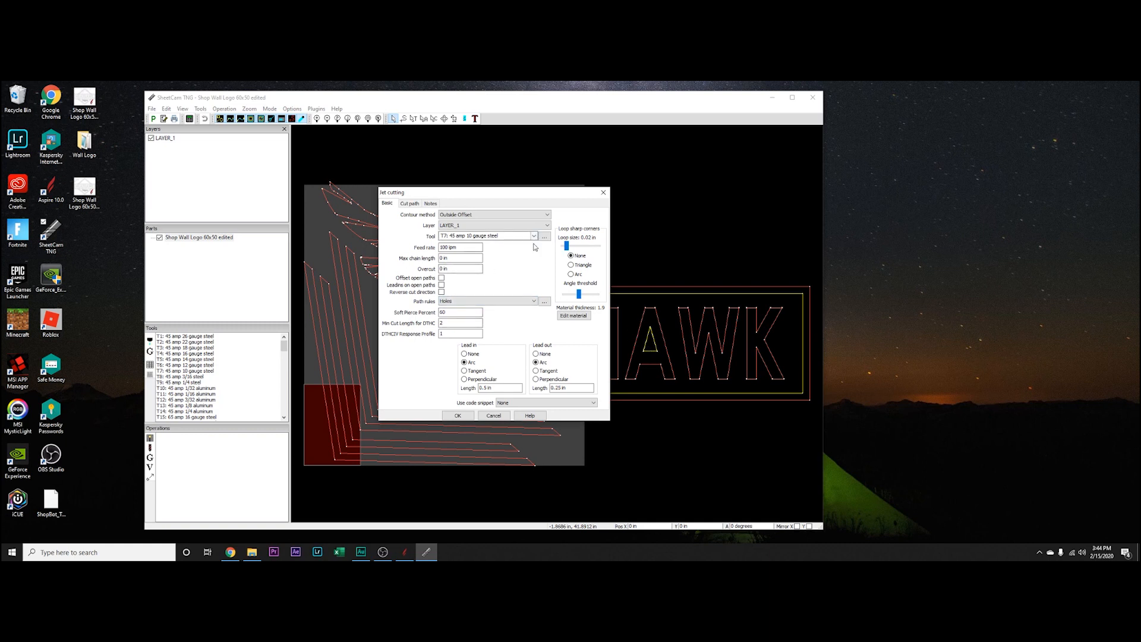
pyautogui.moveTo(548, 192); pyautogui.dragTo(280, 247)
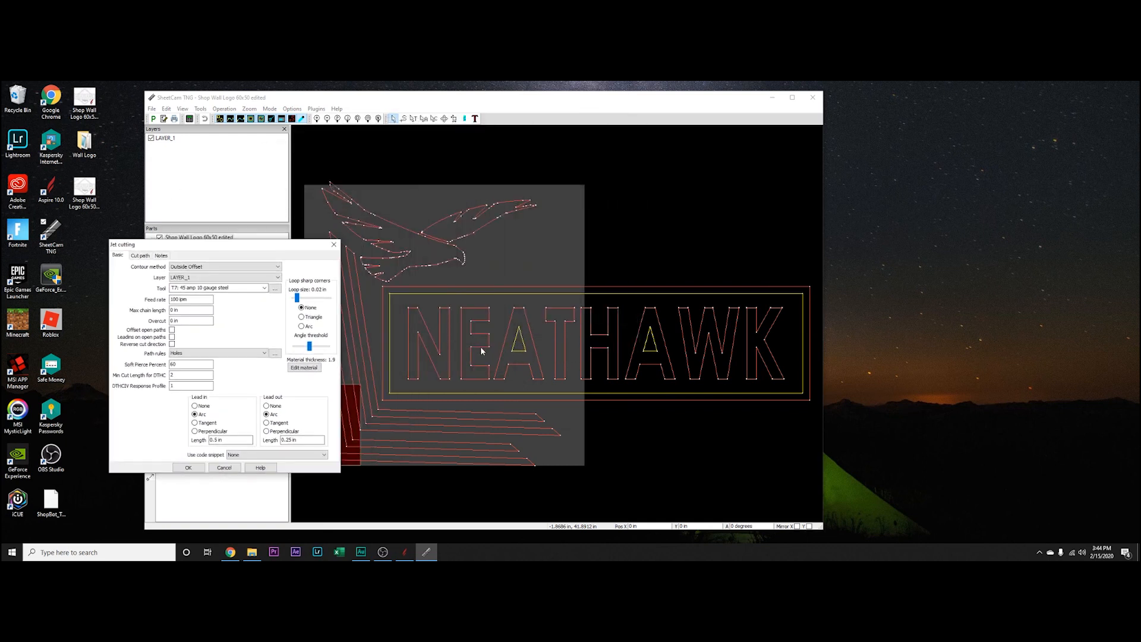
pyautogui.moveTo(236, 249); pyautogui.dragTo(546, 230)
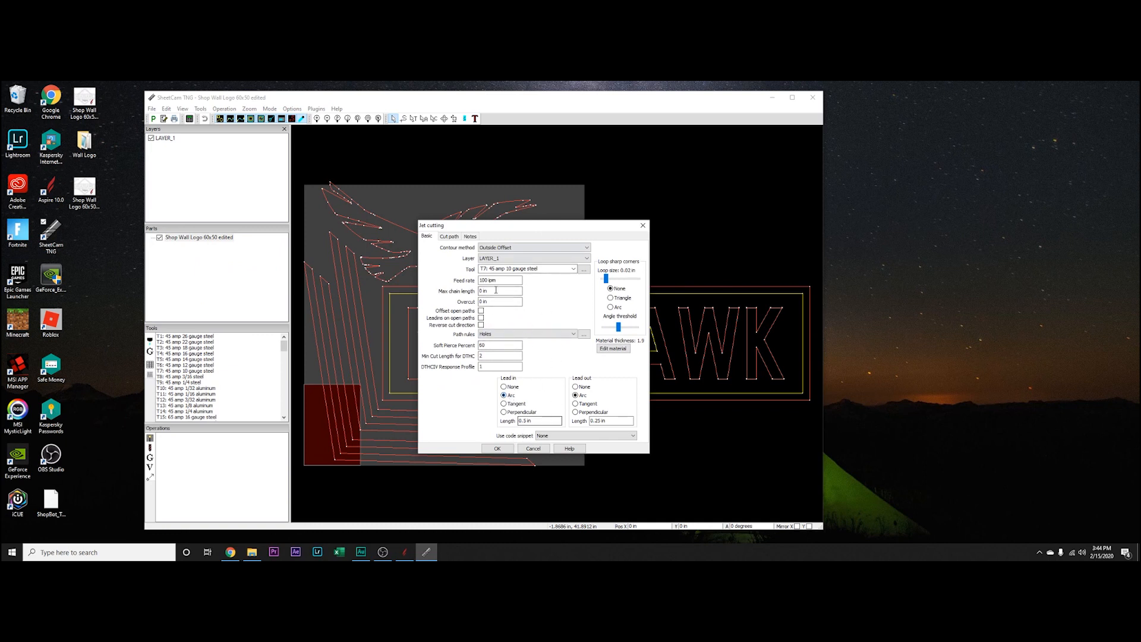
pyautogui.click(449, 237)
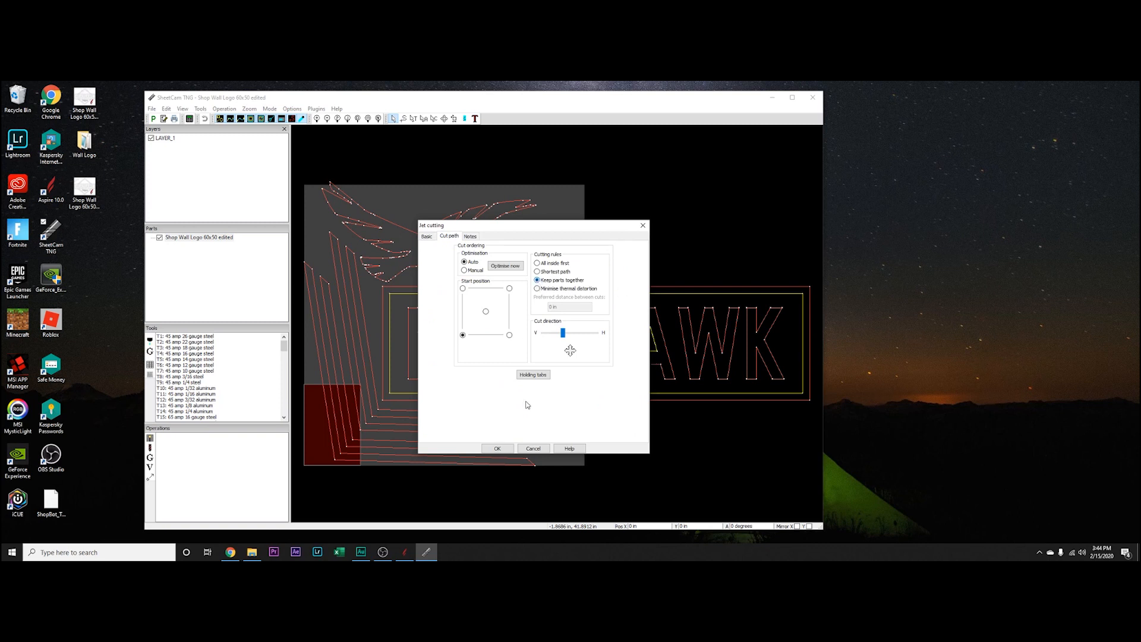
pyautogui.click(426, 236)
pyautogui.click(450, 236)
pyautogui.click(503, 449)
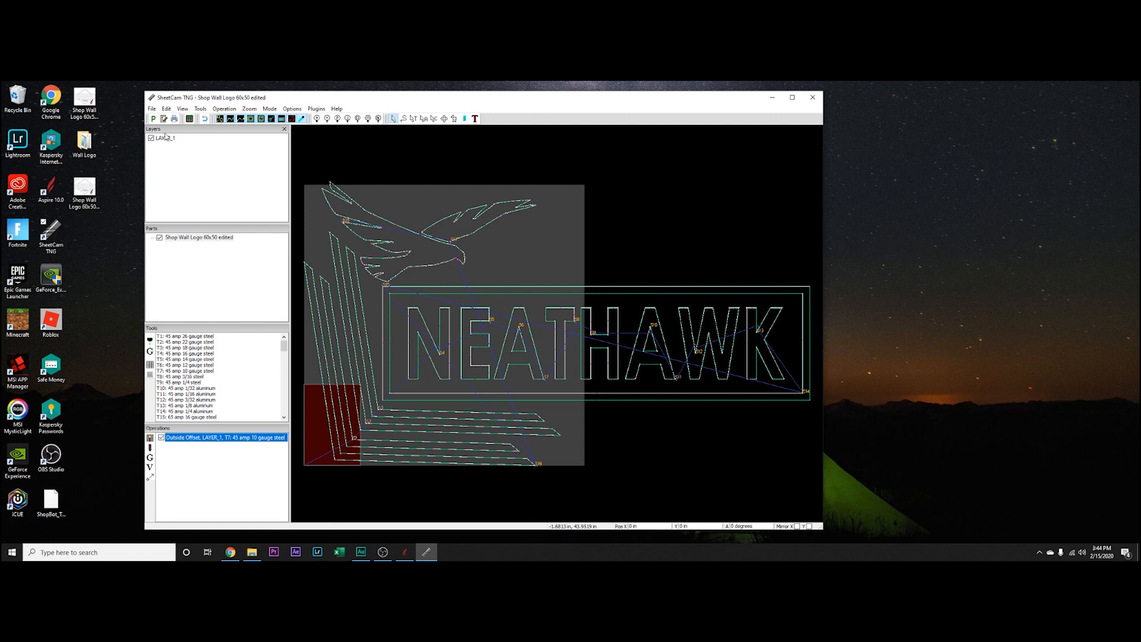
# - Post-process the job to G-code in the Wall Logo folder, replacing Shop Wall Logo 60x50 edited.tap
pyautogui.click(154, 119)
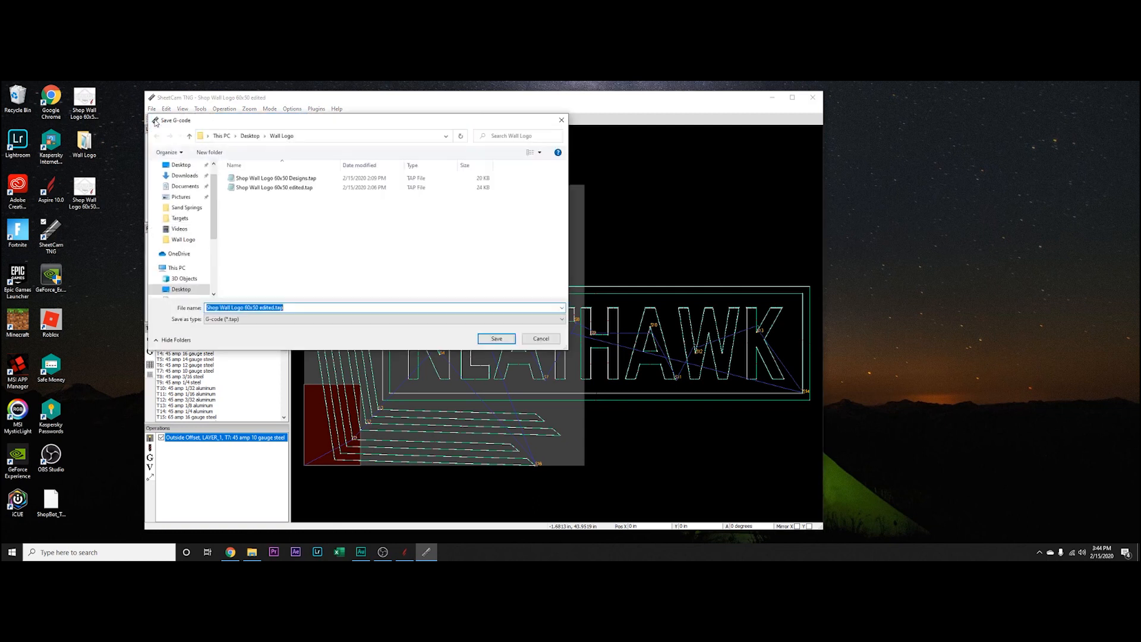
pyautogui.click(285, 189)
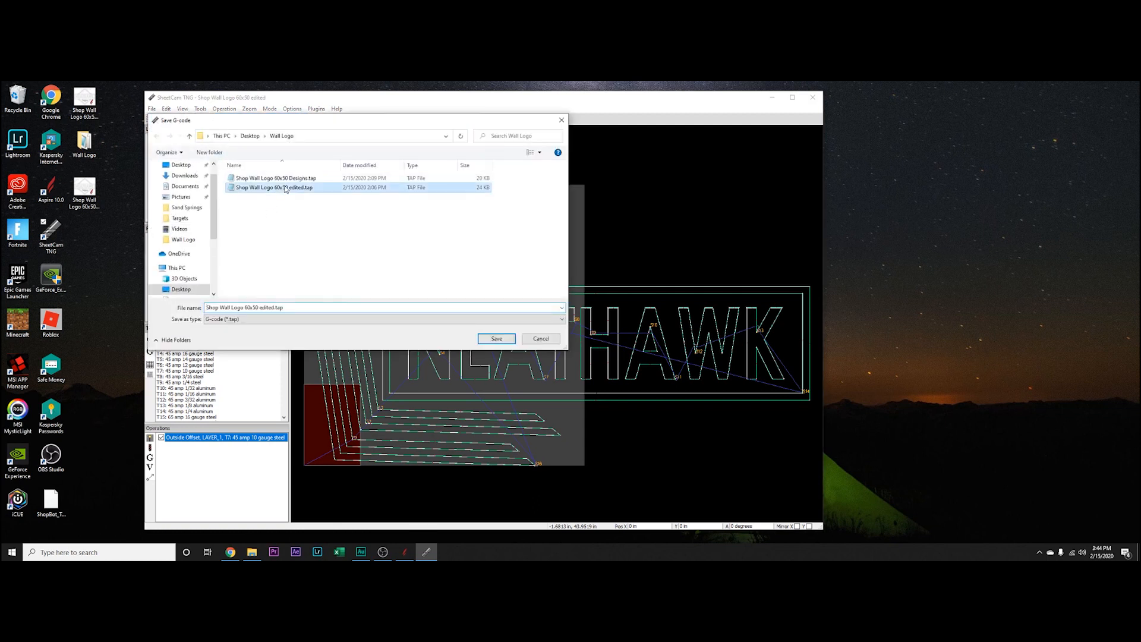
pyautogui.click(498, 339)
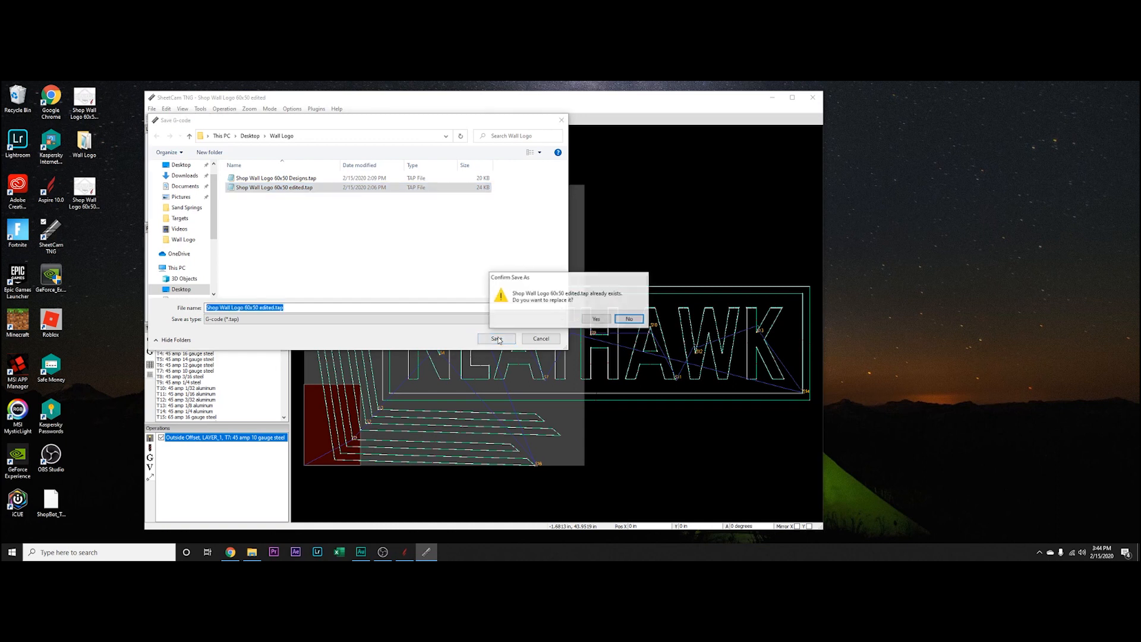
pyautogui.click(598, 320)
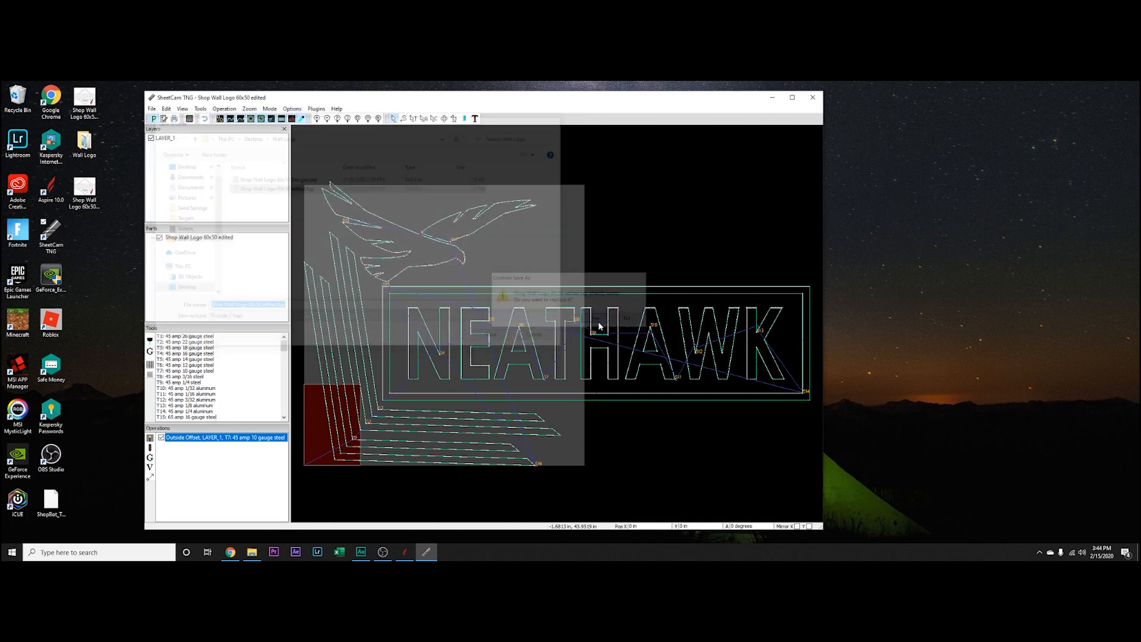
pyautogui.click(479, 349)
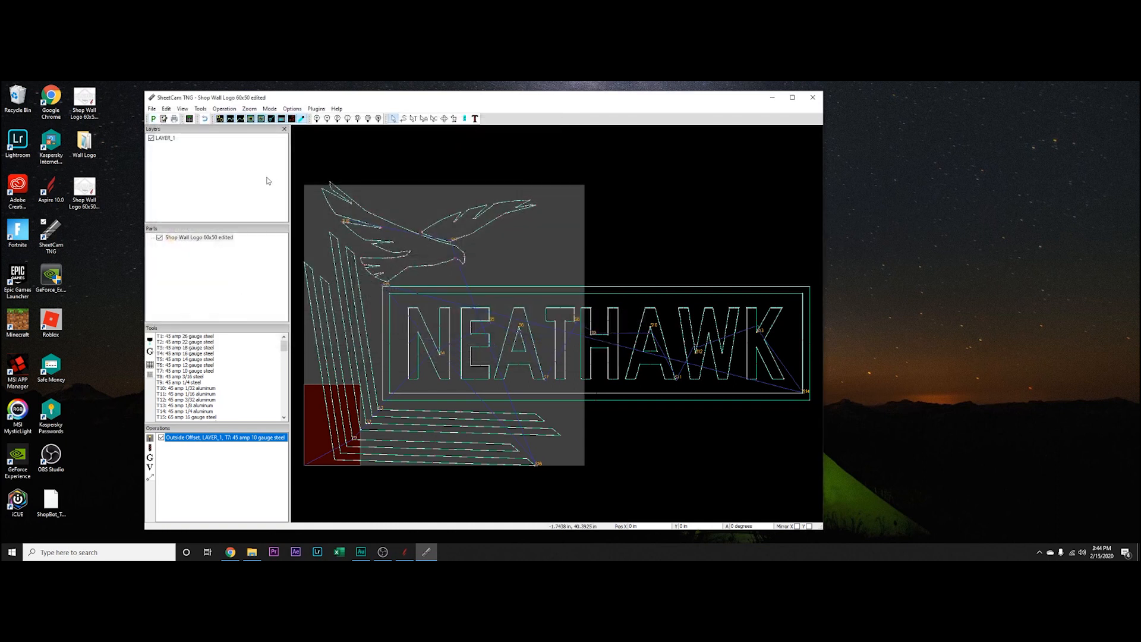
# - Relocate the cut start points of the K, W, H and both A's inner triangles from their corners onto edges or open notches
pyautogui.click(404, 118)
pyautogui.scroll(-1, 759, 330)
pyautogui.scroll(4, 758, 331)
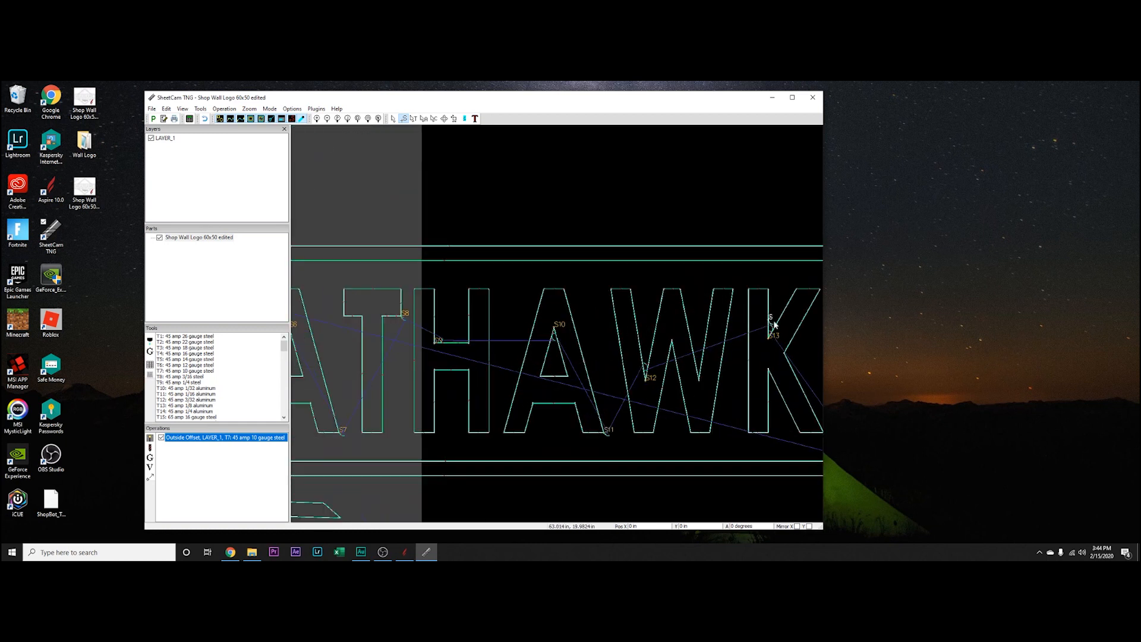
pyautogui.moveTo(775, 338); pyautogui.dragTo(784, 310)
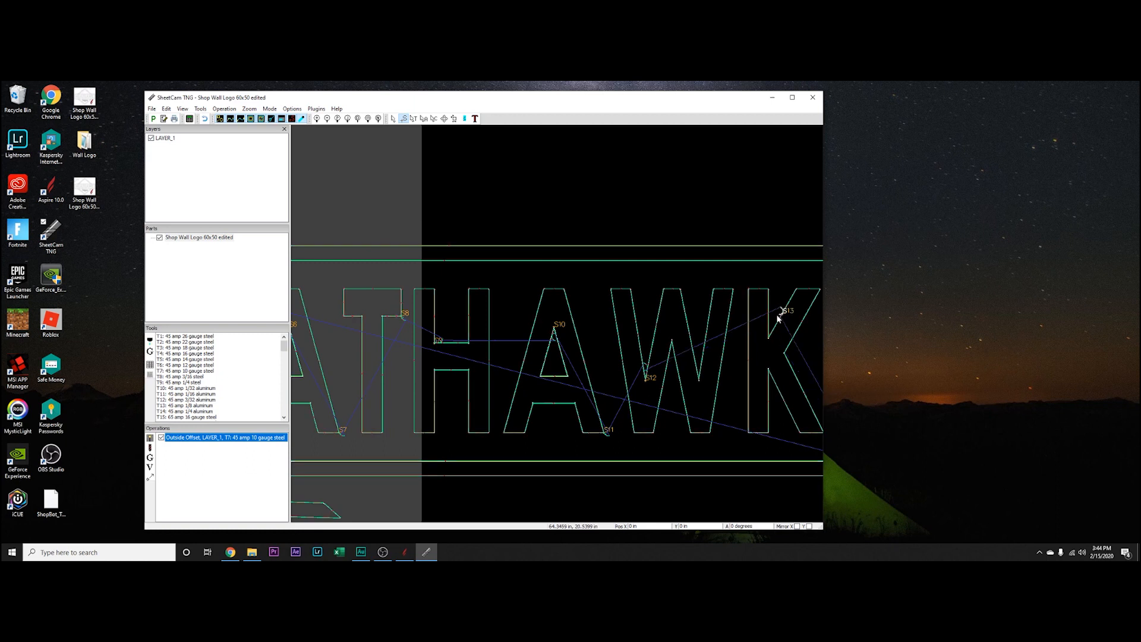
pyautogui.click(618, 343)
pyautogui.click(560, 362)
pyautogui.click(437, 319)
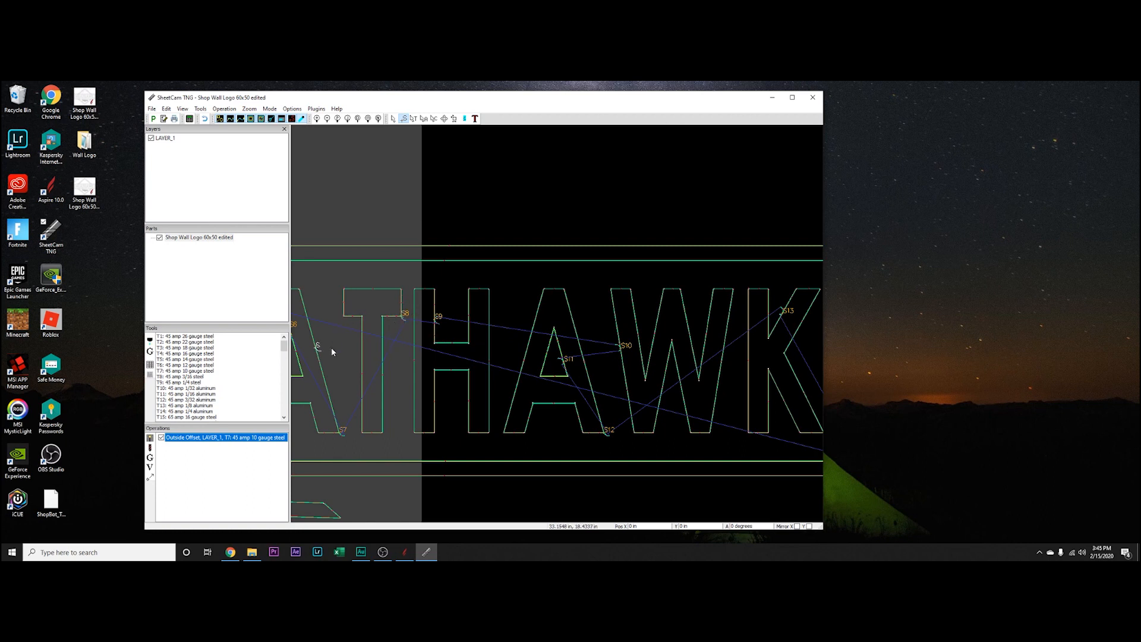
pyautogui.scroll(3, 330, 357)
pyautogui.click(350, 365)
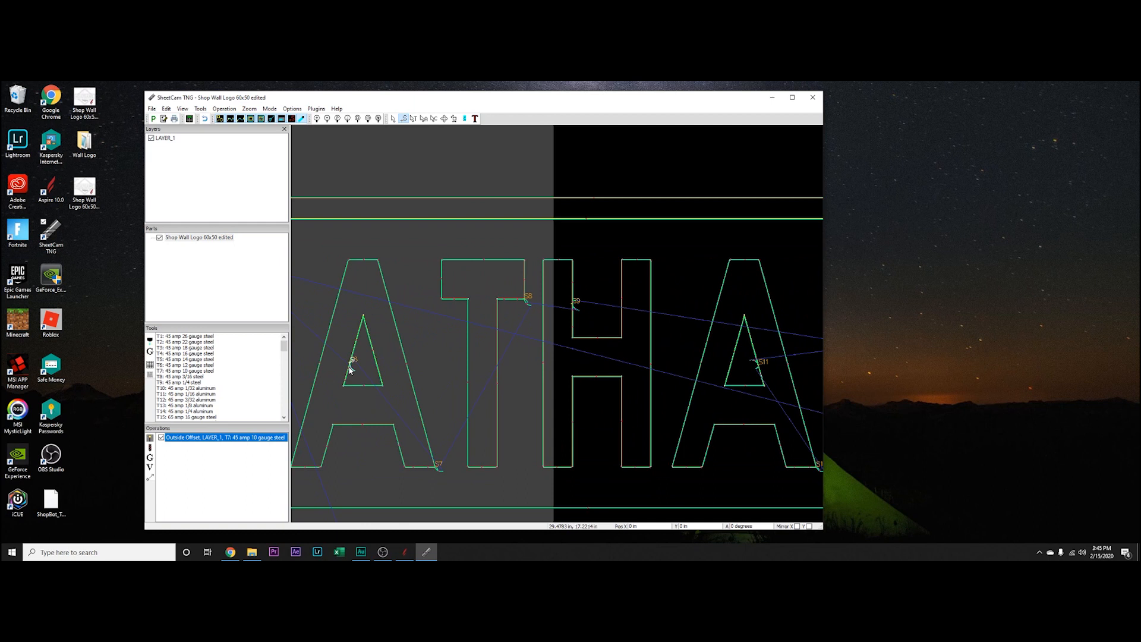
# - Check the lead-in at the E's corner and move the N's cut start point to the top inner corner of its right stem
pyautogui.moveTo(326, 381); pyautogui.dragTo(492, 368, button='middle')
pyautogui.scroll(1, 493, 368)
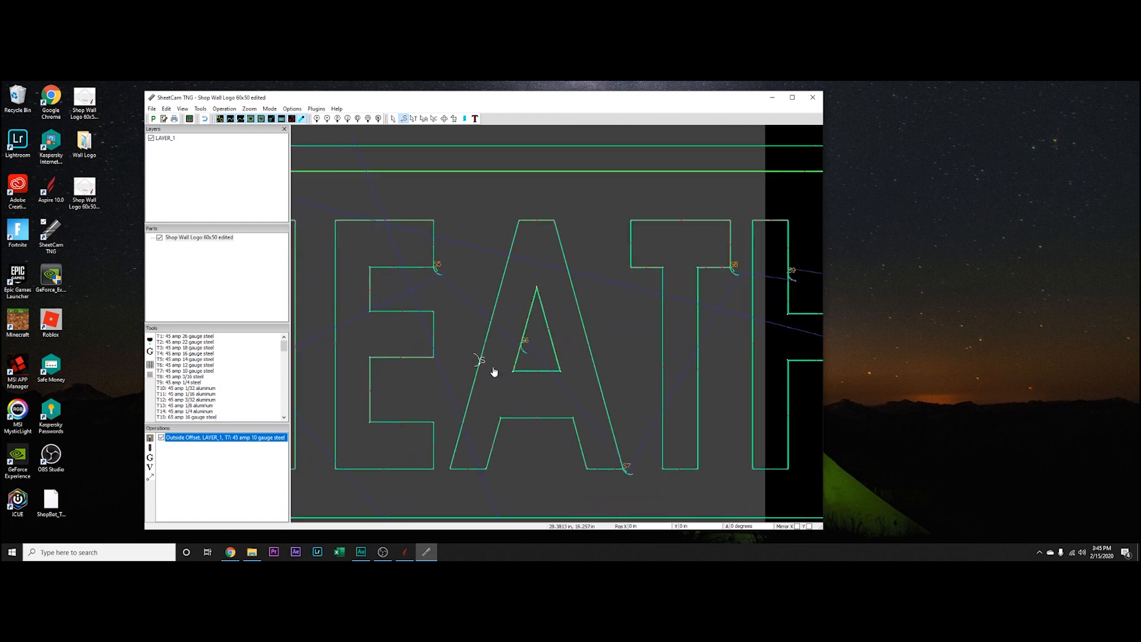
pyautogui.scroll(-3, 444, 274)
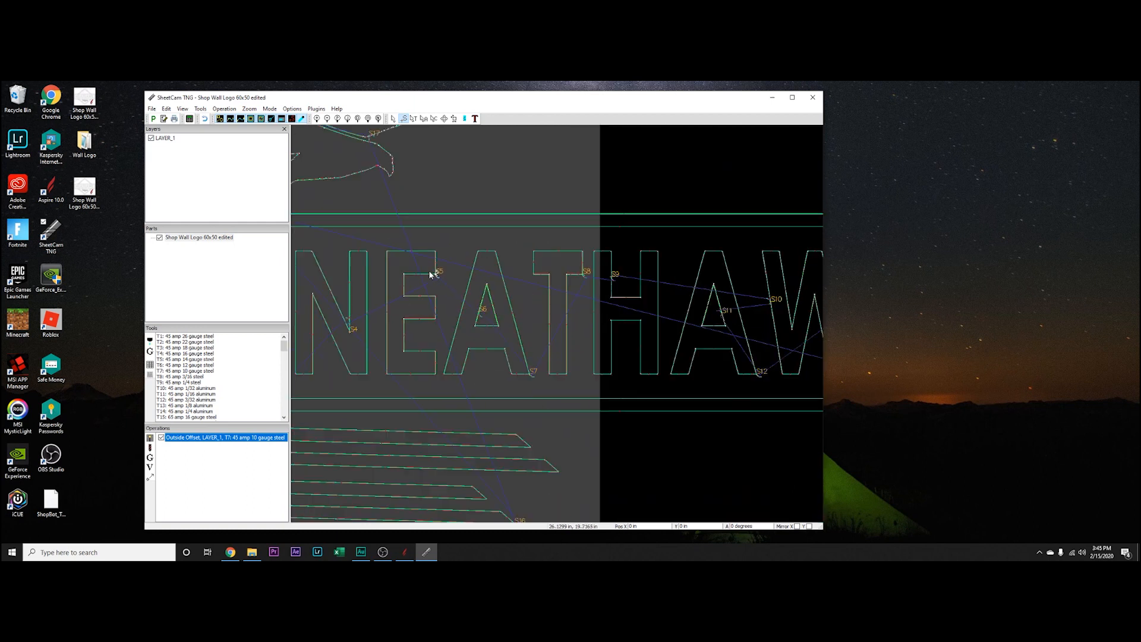
pyautogui.scroll(5, 435, 269)
pyautogui.scroll(3, 434, 271)
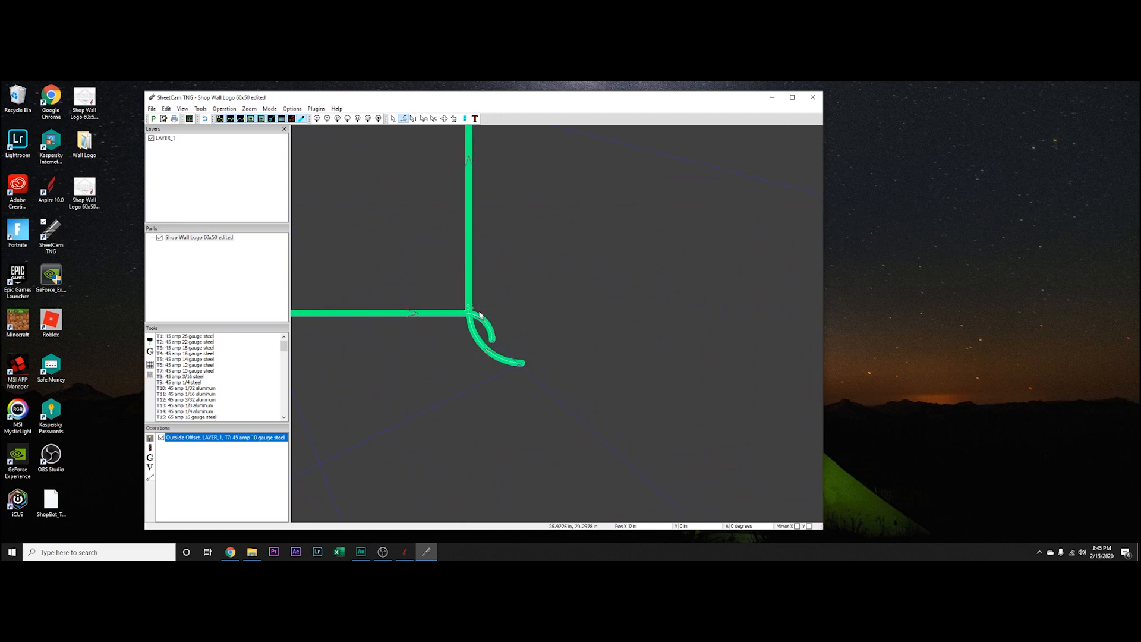
pyautogui.scroll(1, 435, 359)
pyautogui.scroll(-3, 426, 382)
pyautogui.scroll(-3, 425, 383)
pyautogui.moveTo(400, 387); pyautogui.dragTo(744, 308, button='middle')
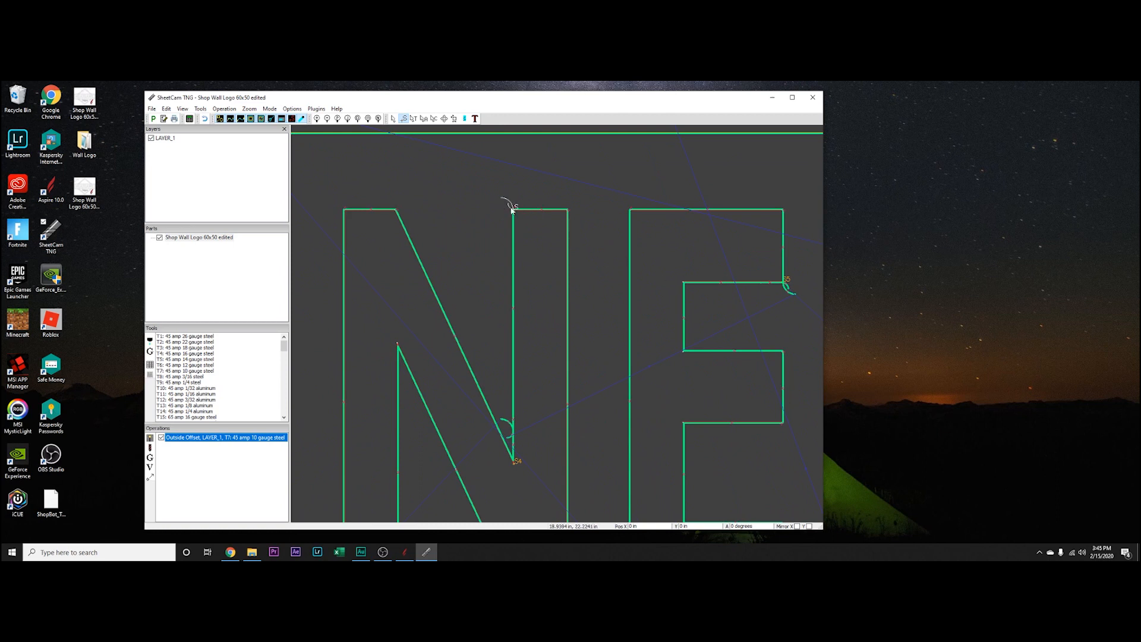
pyautogui.scroll(1, 657, 430)
pyautogui.scroll(-2, 556, 443)
pyautogui.scroll(1, 560, 357)
pyautogui.rightClick(571, 346)
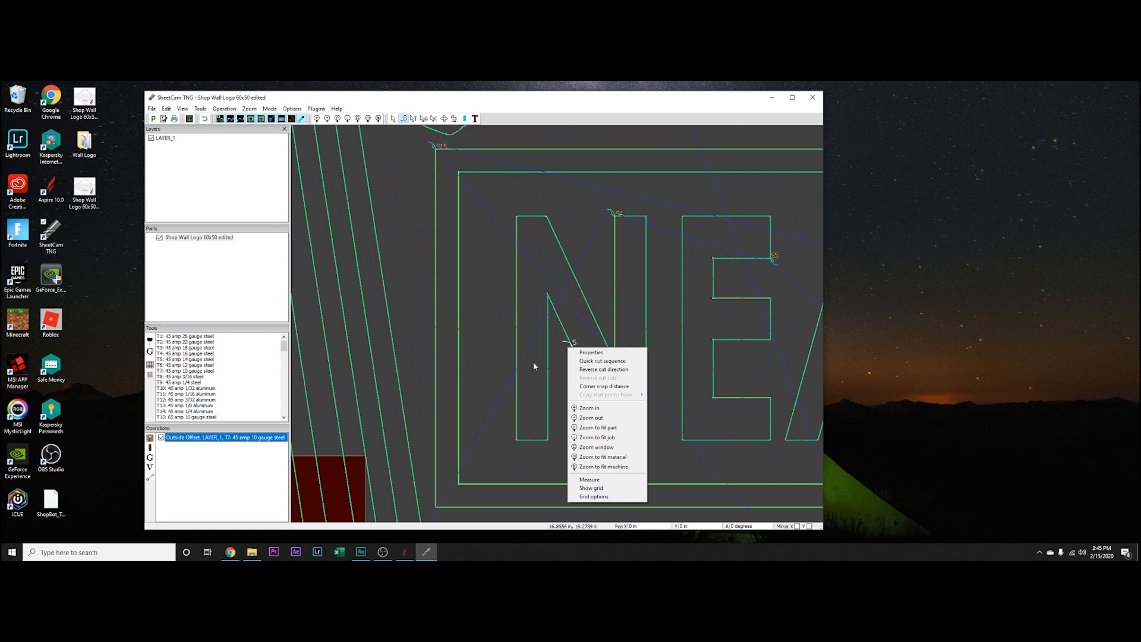
pyautogui.click(734, 463)
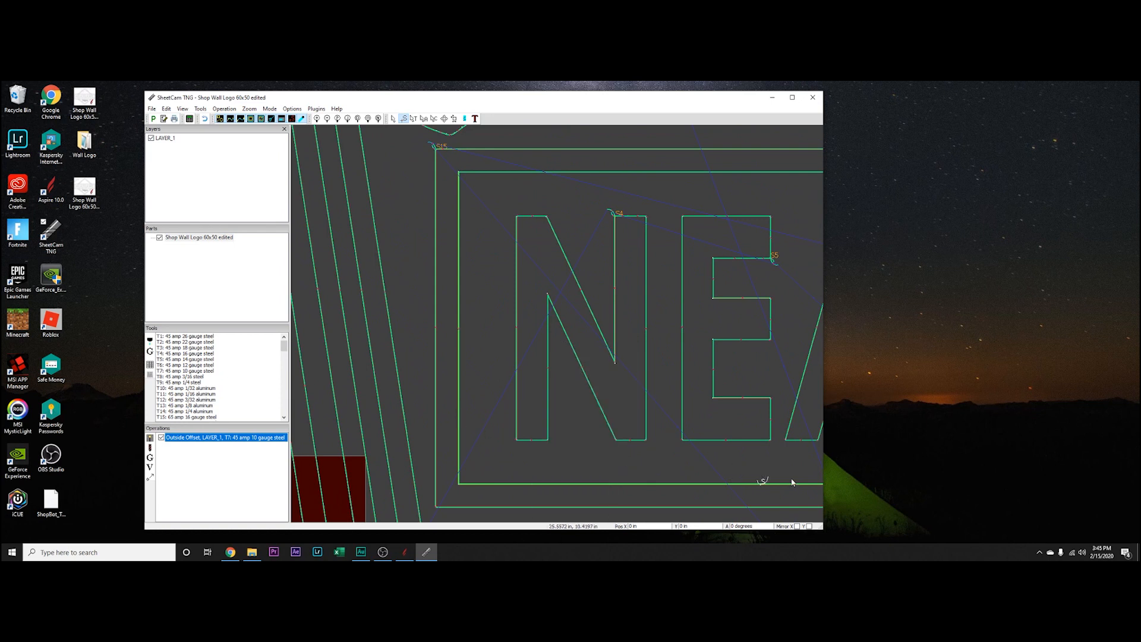
# - Post-process the job with the edited start points, overwriting Shop Wall Logo 60x50 edited.tap in the Wall Logo folder
pyautogui.scroll(2, 696, 433)
pyautogui.scroll(-6, 523, 362)
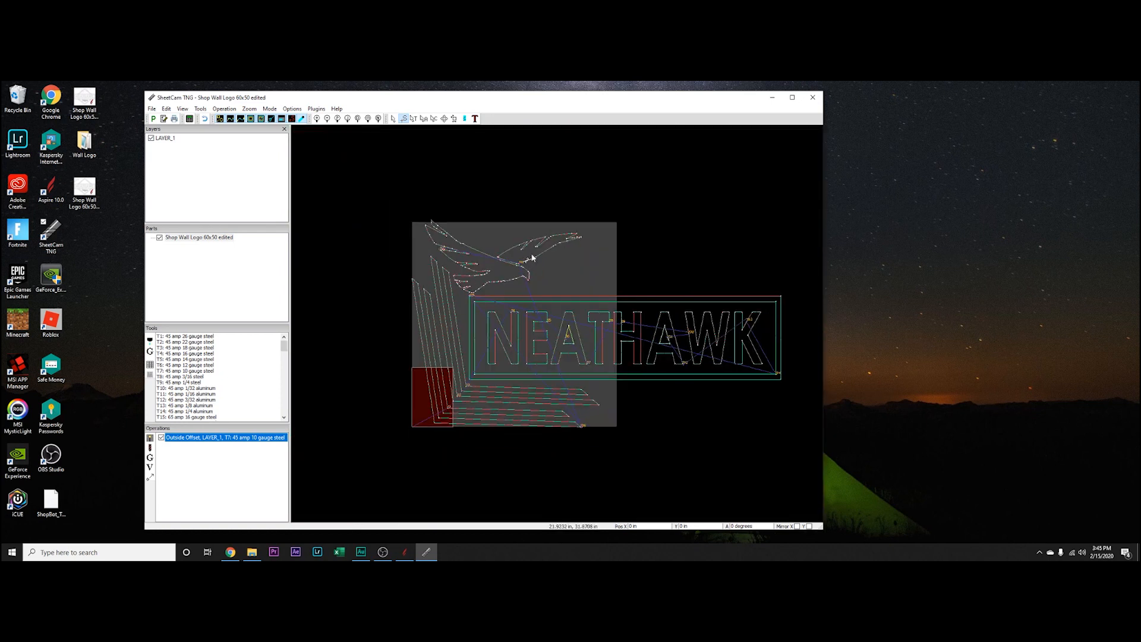
pyautogui.scroll(2, 529, 262)
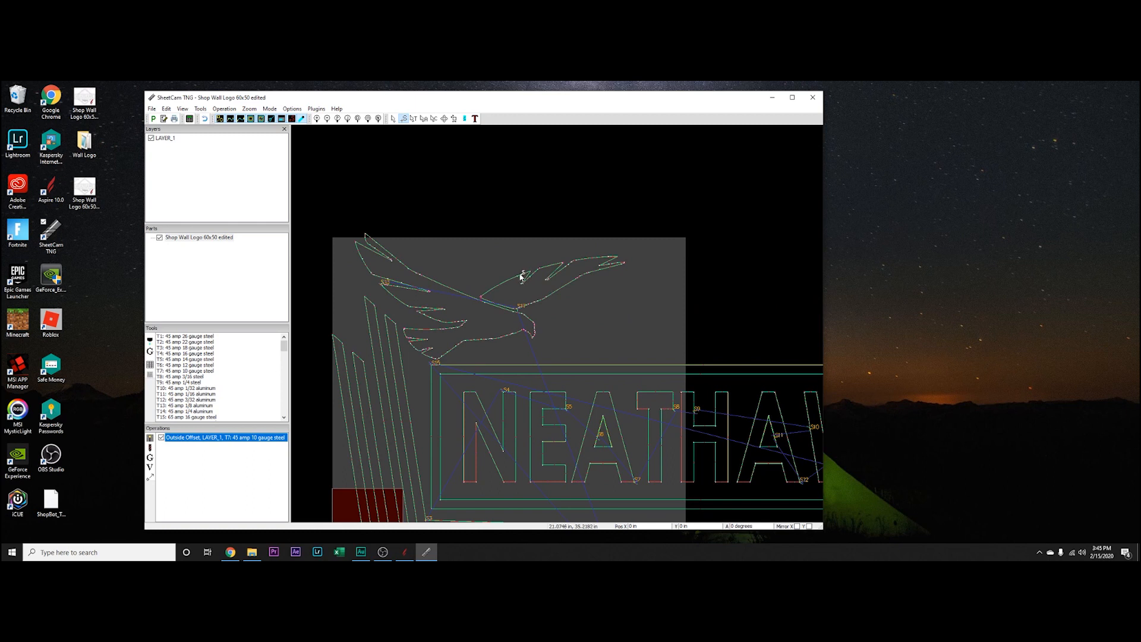
pyautogui.scroll(1, 514, 324)
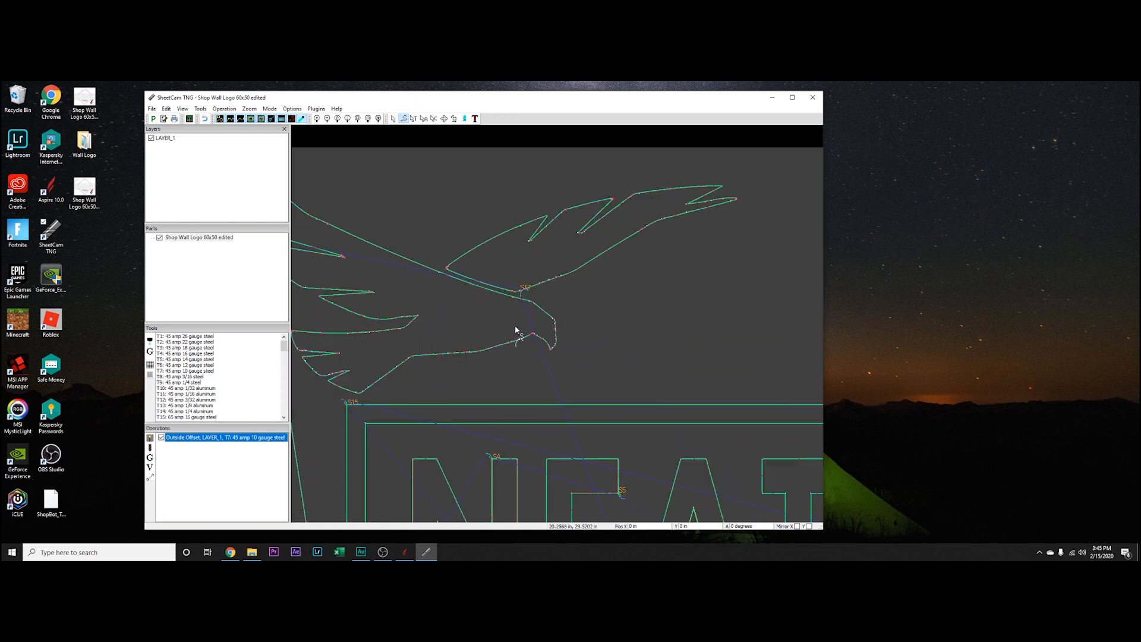
pyautogui.scroll(-5, 515, 327)
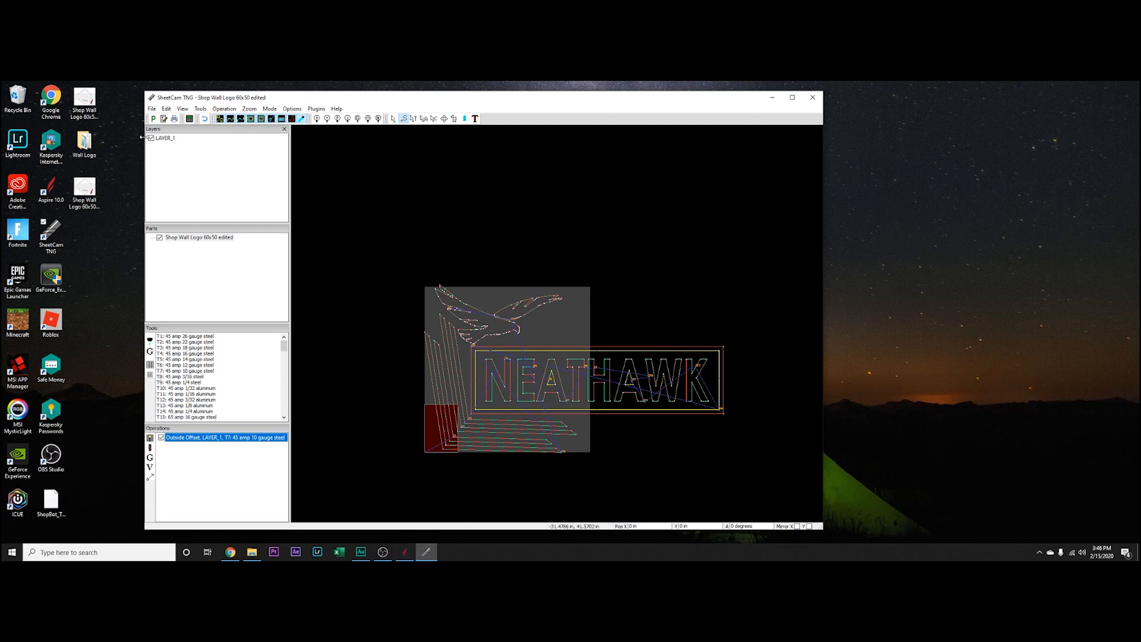
pyautogui.click(154, 118)
pyautogui.click(274, 188)
pyautogui.click(497, 338)
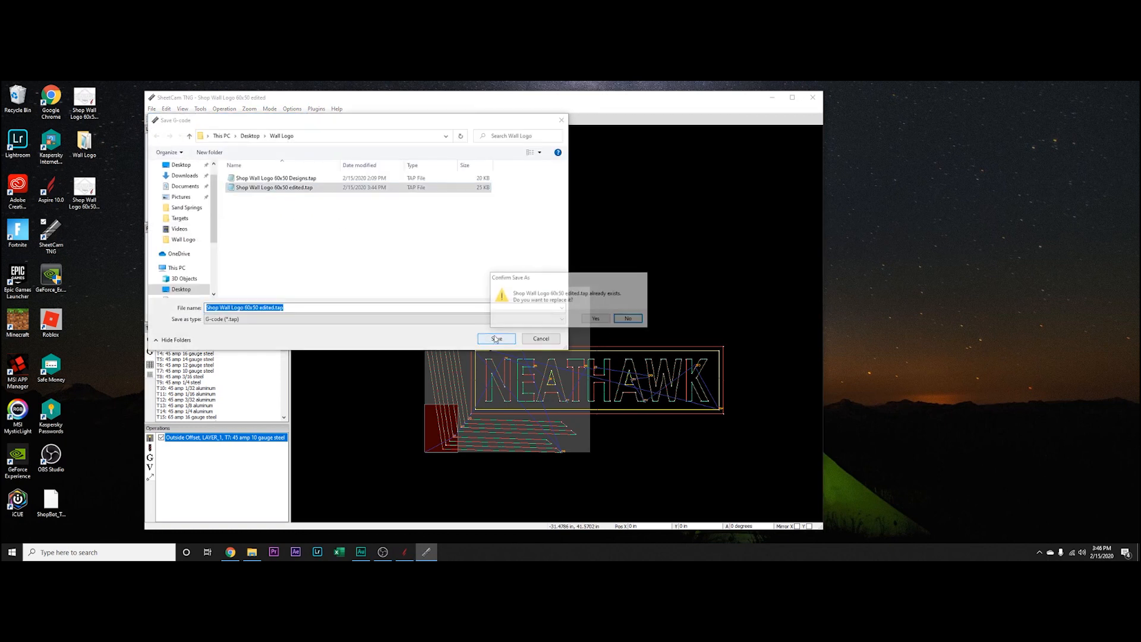
pyautogui.click(596, 317)
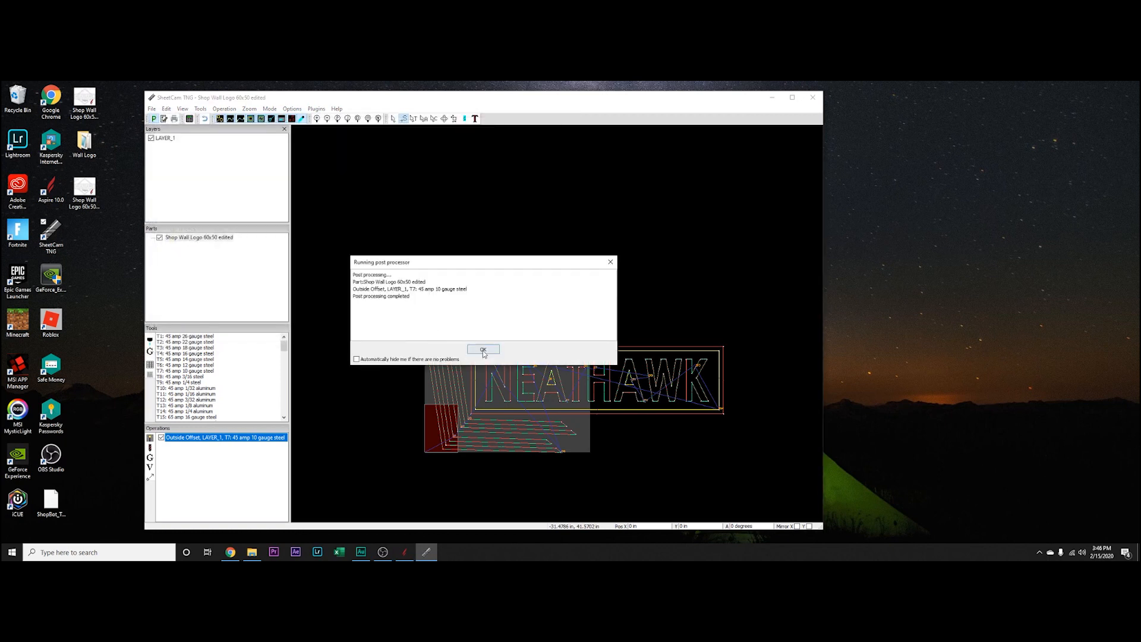
pyautogui.click(470, 350)
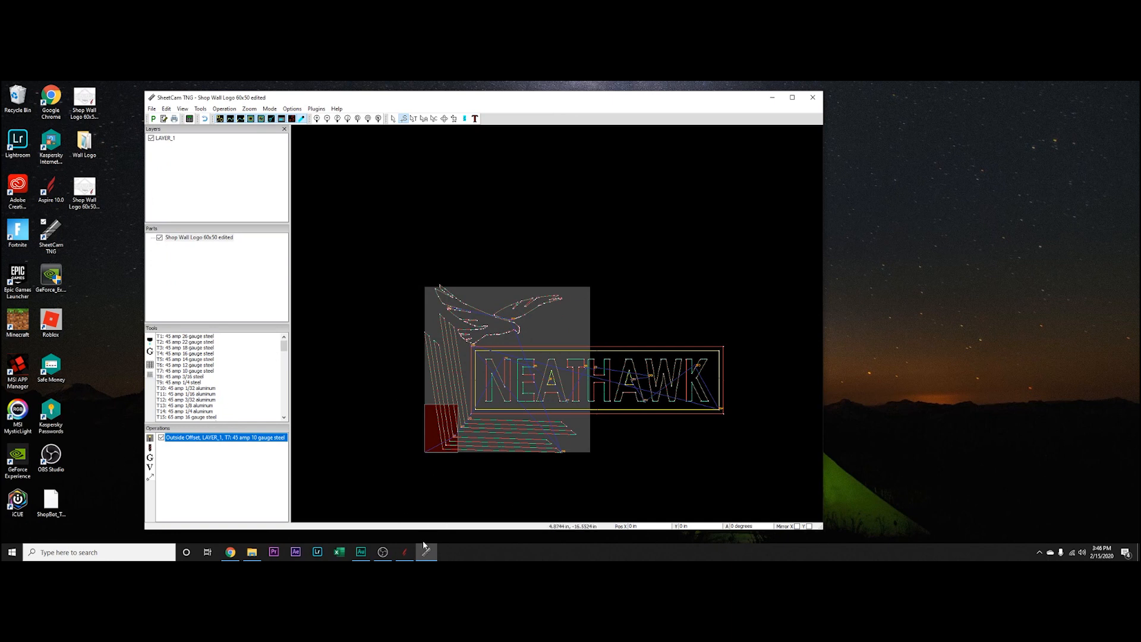
# - Switch back to Aspire and export the selected Designs lettering as DXF, replacing Shop Wall Logo 60x50 Designs.dxf in the Wall Logo folder
pyautogui.click(407, 556)
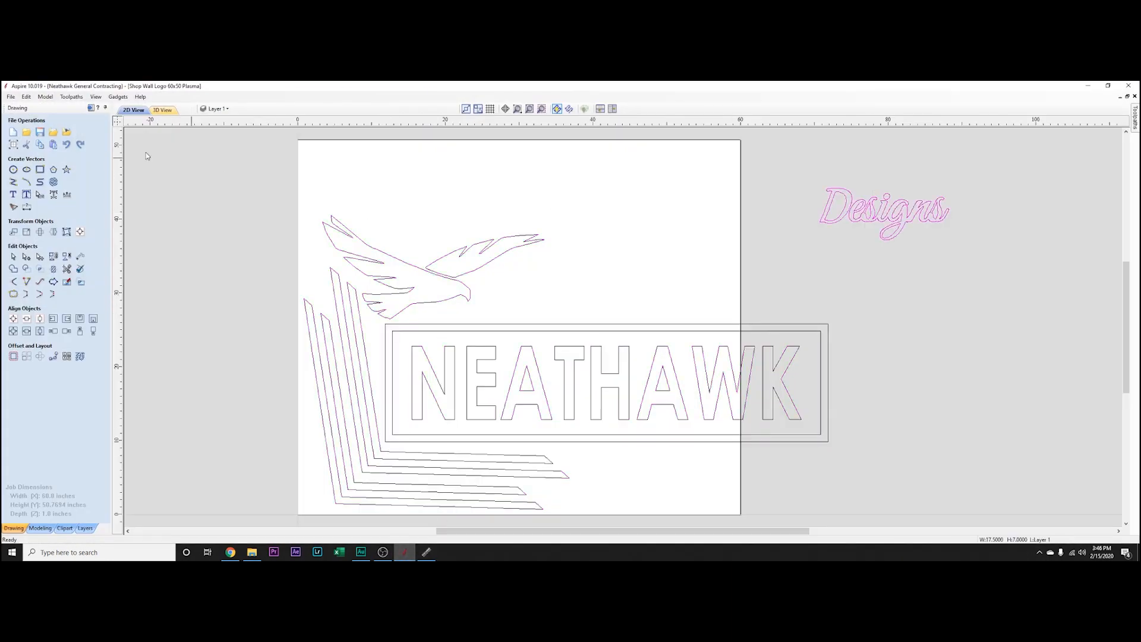
pyautogui.click(11, 97)
pyautogui.moveTo(33, 208)
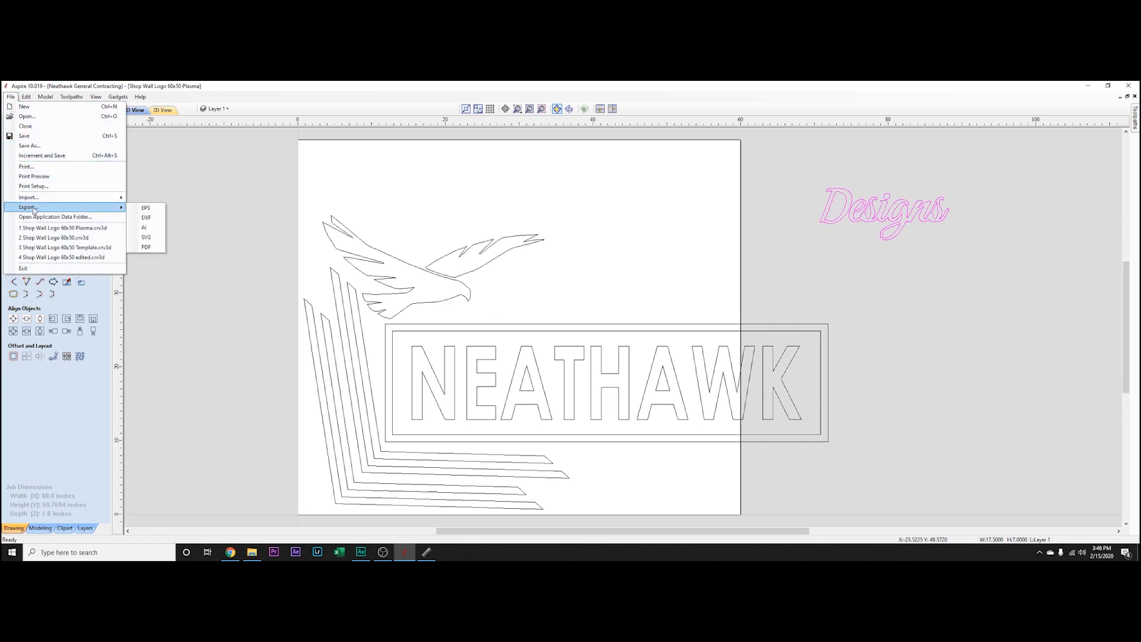
pyautogui.click(149, 218)
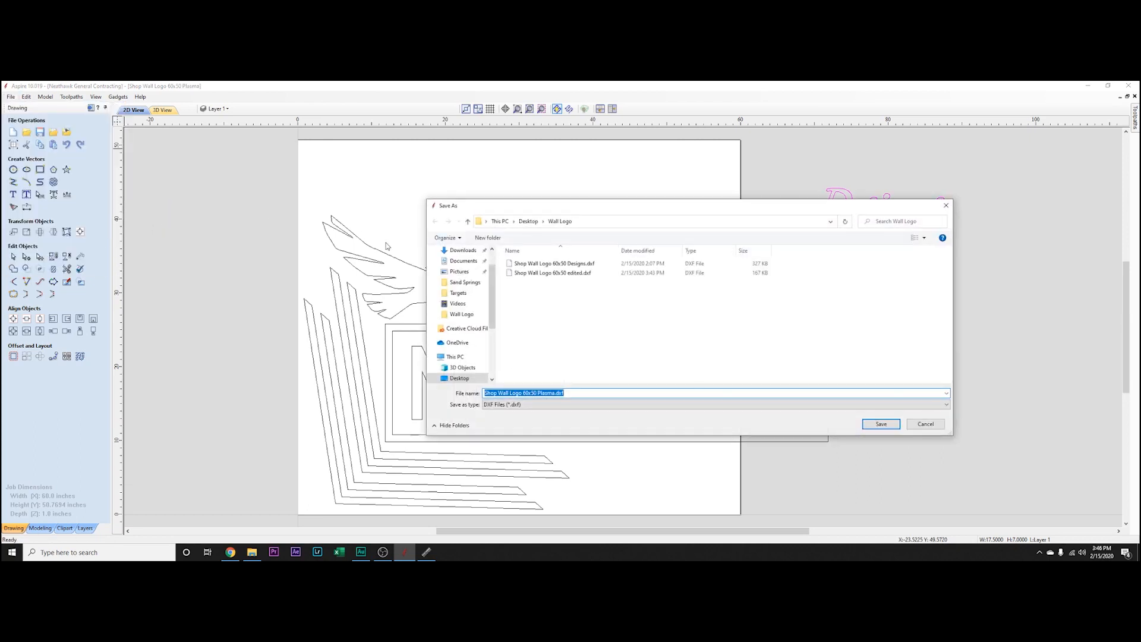
pyautogui.click(589, 265)
pyautogui.click(892, 425)
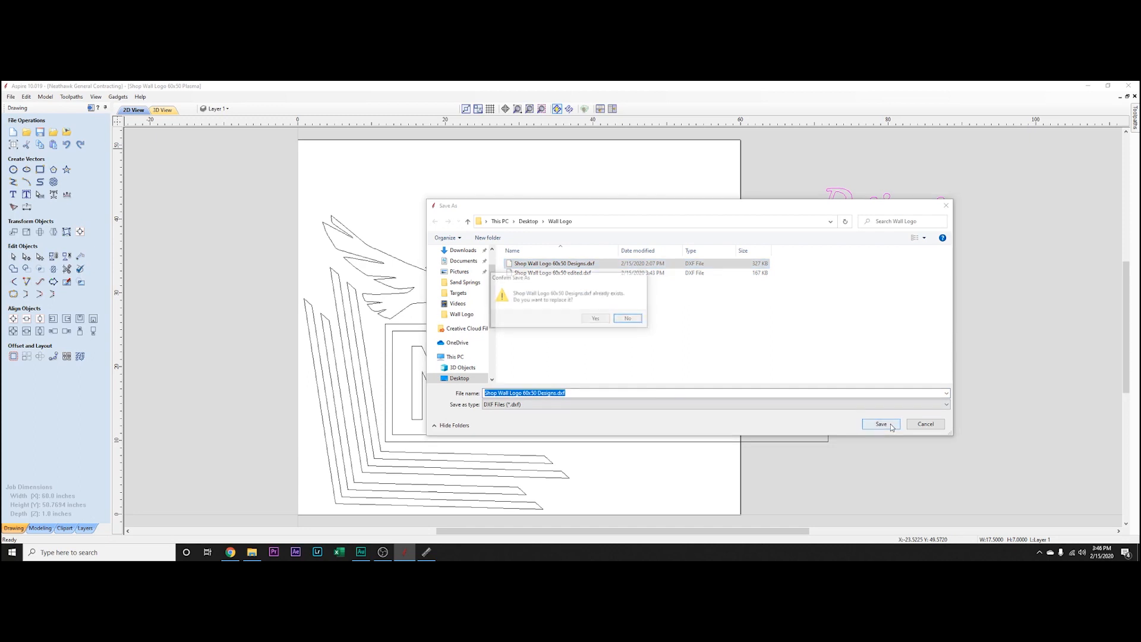
pyautogui.click(600, 319)
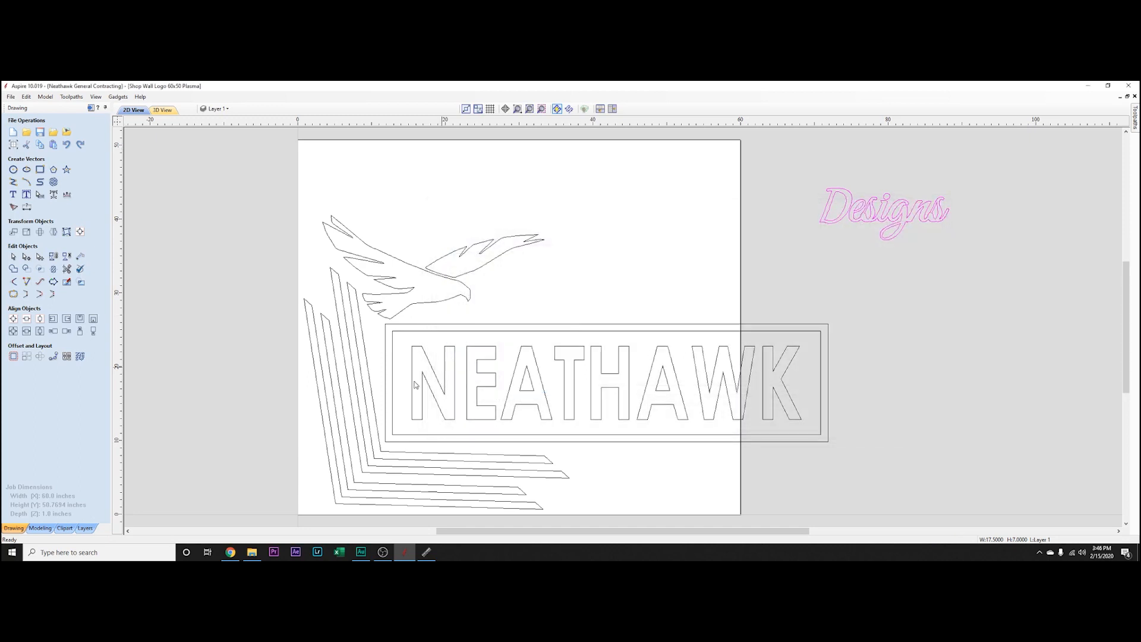
# - Switch to SheetCam and start a new job, discarding the changes to the edited logo job
pyautogui.click(425, 553)
pyautogui.click(152, 108)
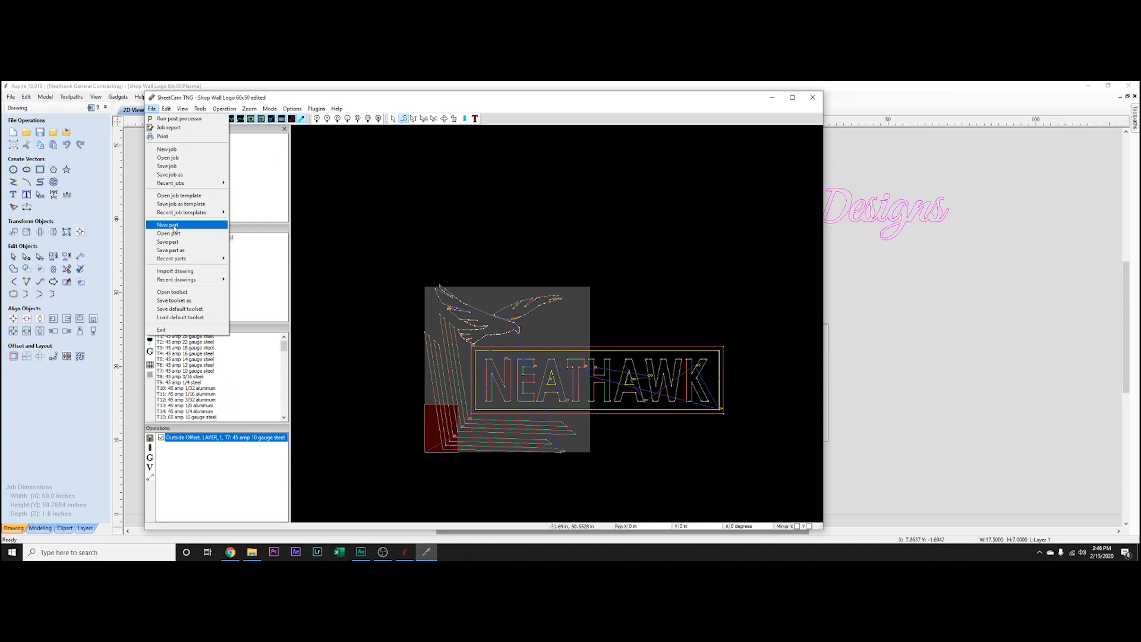
pyautogui.click(167, 150)
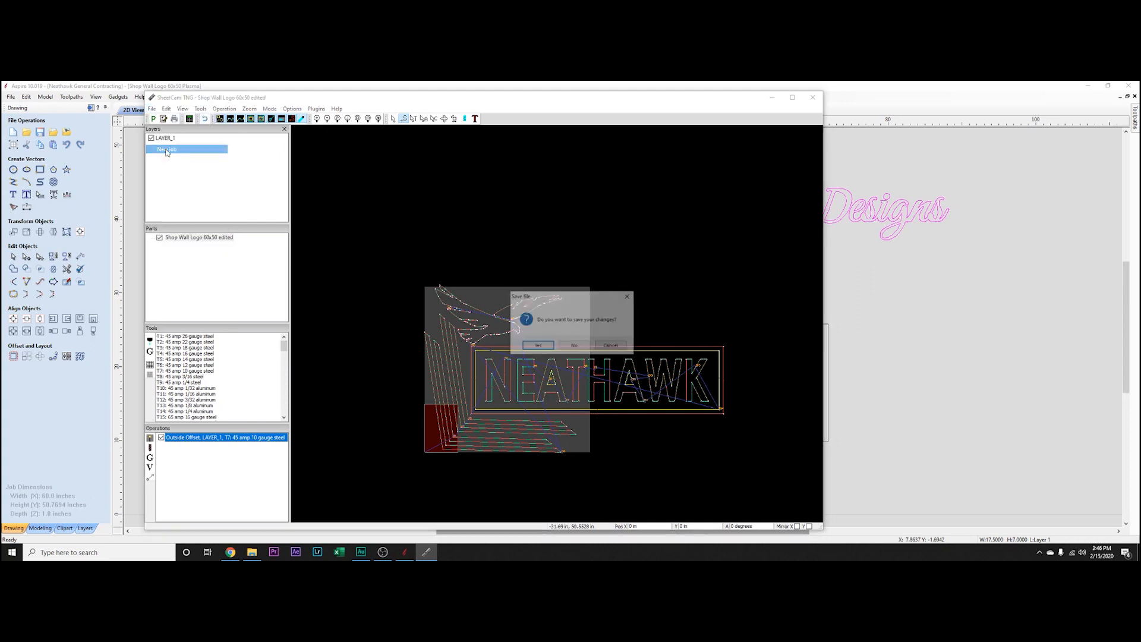
pyautogui.click(575, 347)
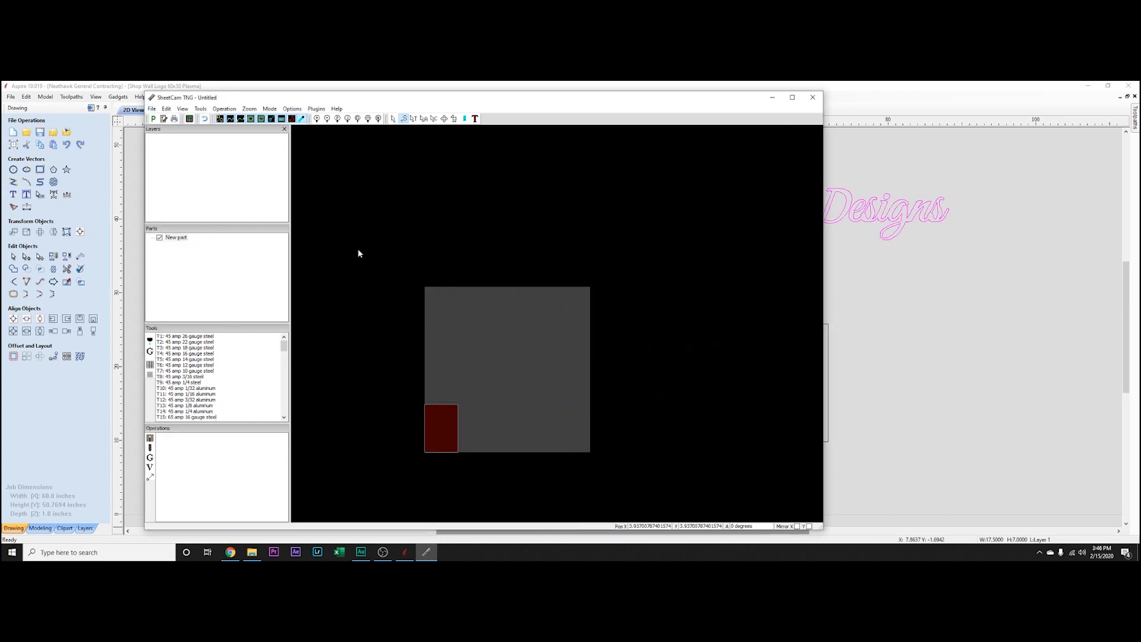
# - Import the drawing Shop Wall Logo 60x50 Designs.dxf from the Wall Logo folder with the current import options
pyautogui.click(152, 109)
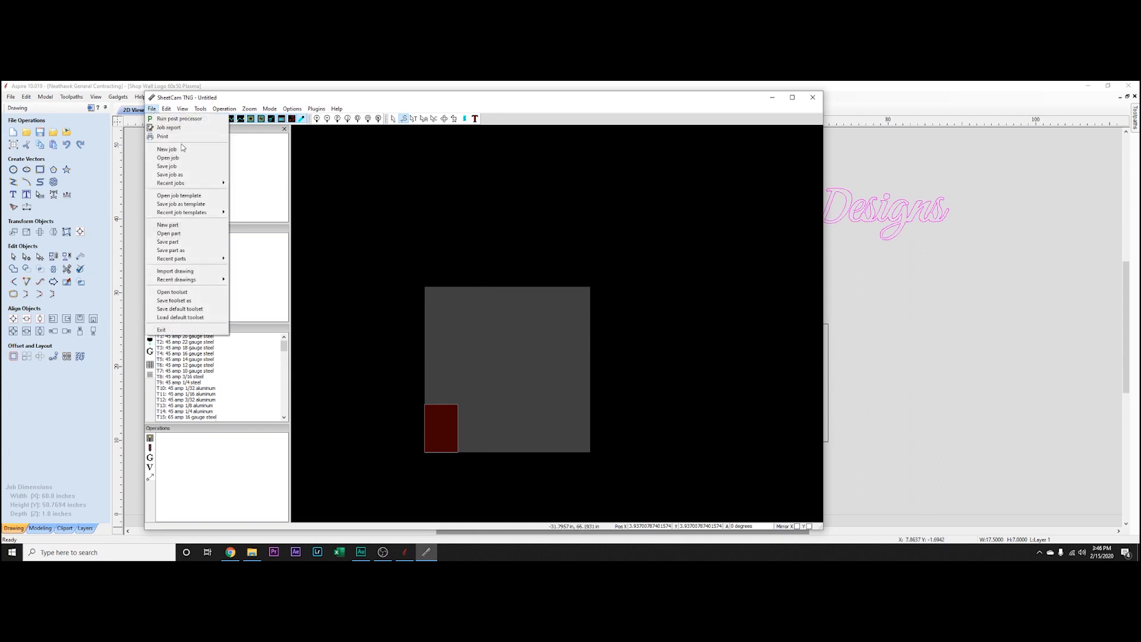
pyautogui.click(202, 273)
pyautogui.click(348, 179)
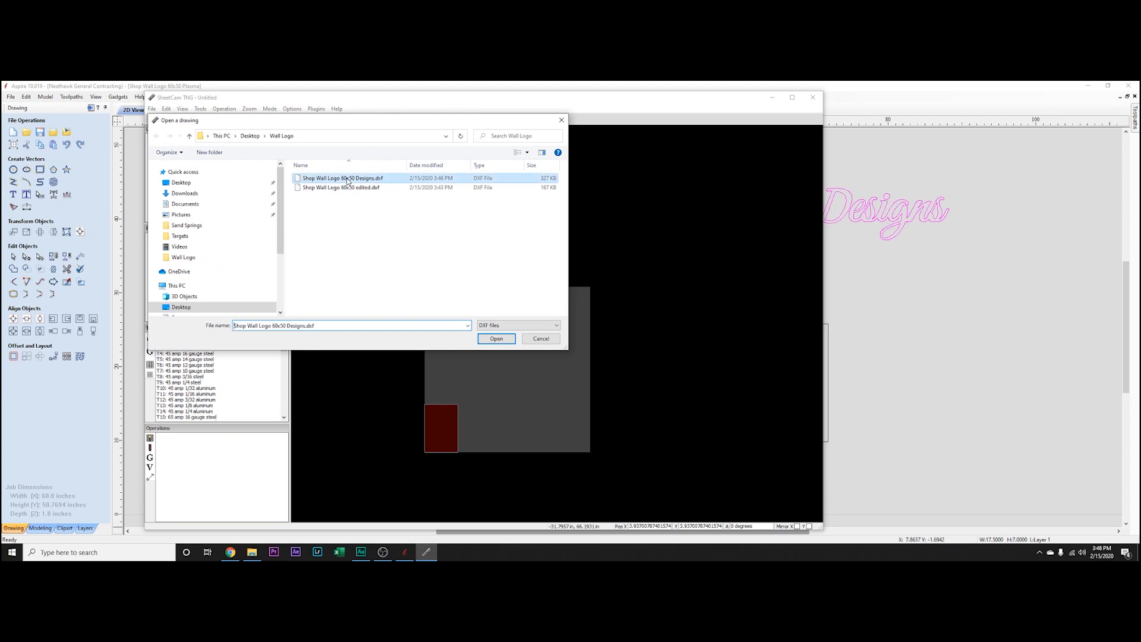
pyautogui.click(497, 338)
pyautogui.click(483, 365)
# - Add an Outside Offset jet cutting operation on LAYER_1 using tool T7: 45 amp 10 gauge steel
pyautogui.click(224, 109)
pyautogui.click(230, 119)
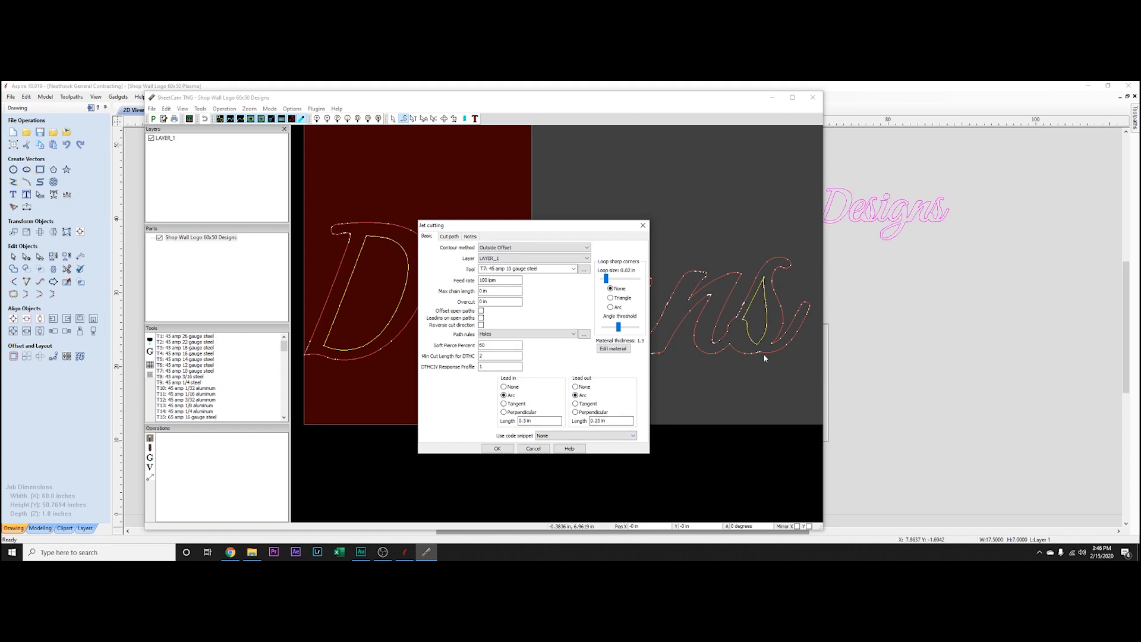
pyautogui.click(494, 450)
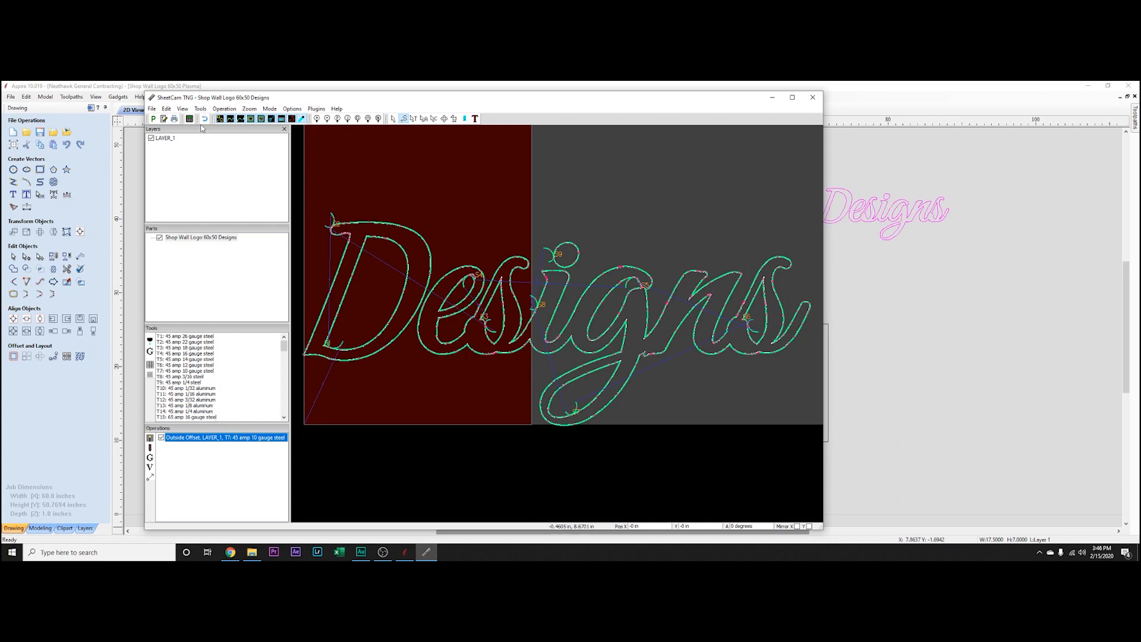
# - Post-process the lettering job, overwriting Shop Wall Logo 60x50 Designs.tap in the Wall Logo folder, and close SheetCam without saving the job
pyautogui.click(154, 119)
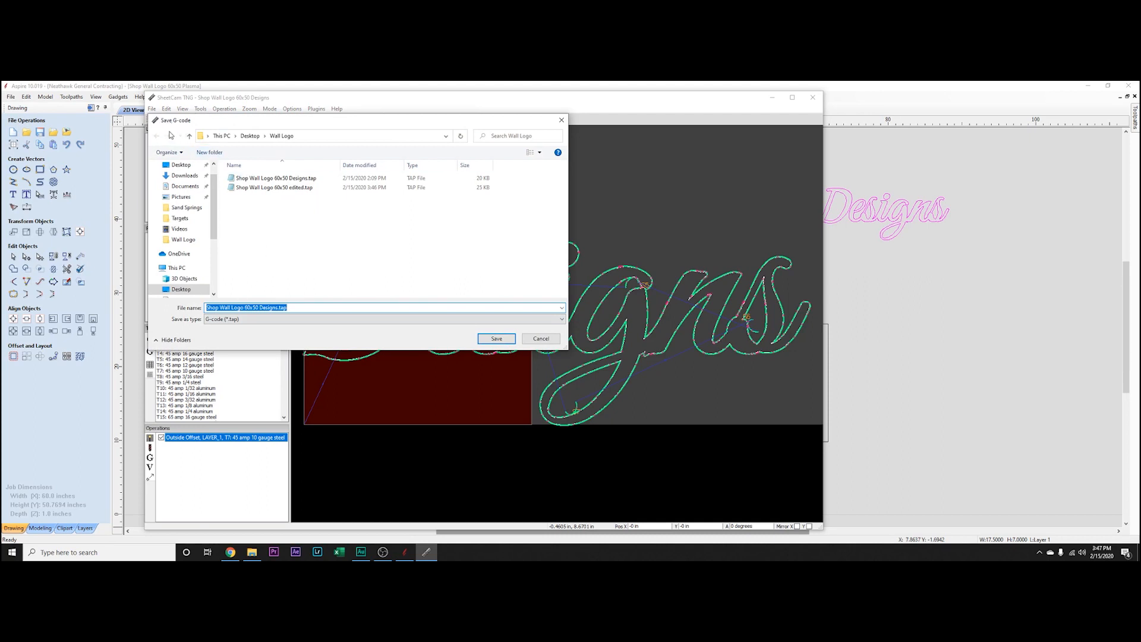
pyautogui.moveTo(209, 122); pyautogui.dragTo(327, 133)
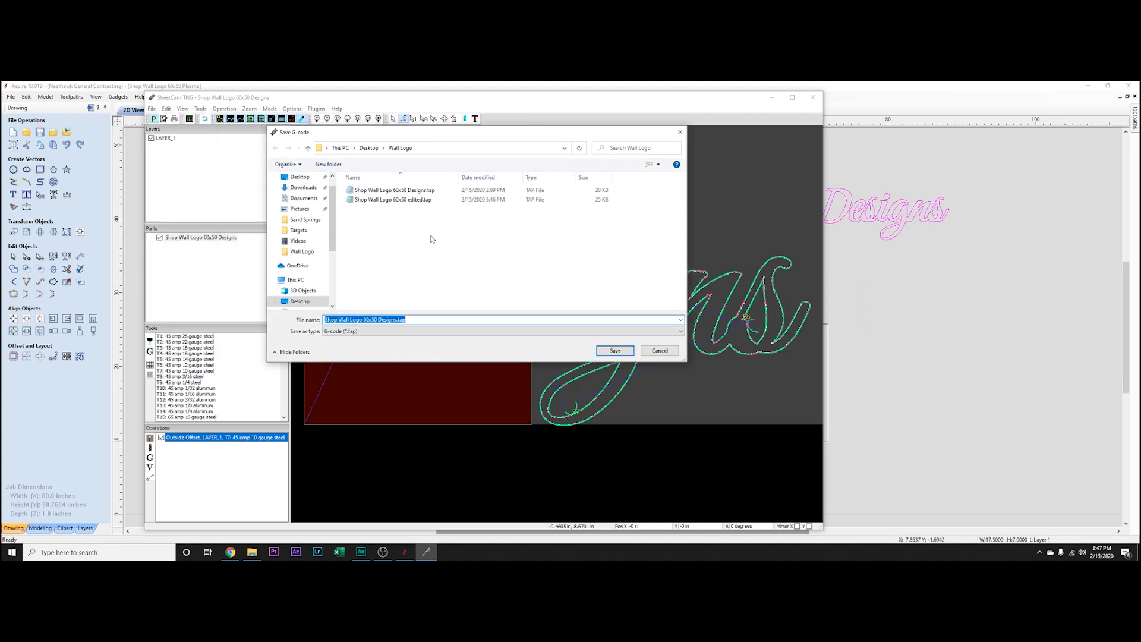
pyautogui.click(615, 352)
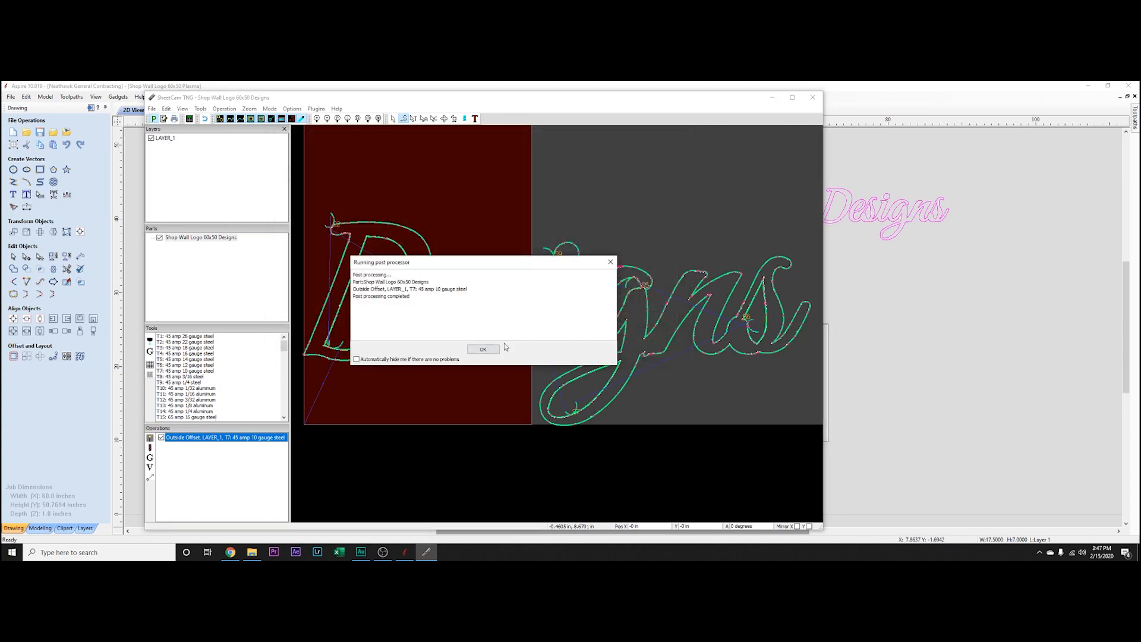
pyautogui.click(483, 352)
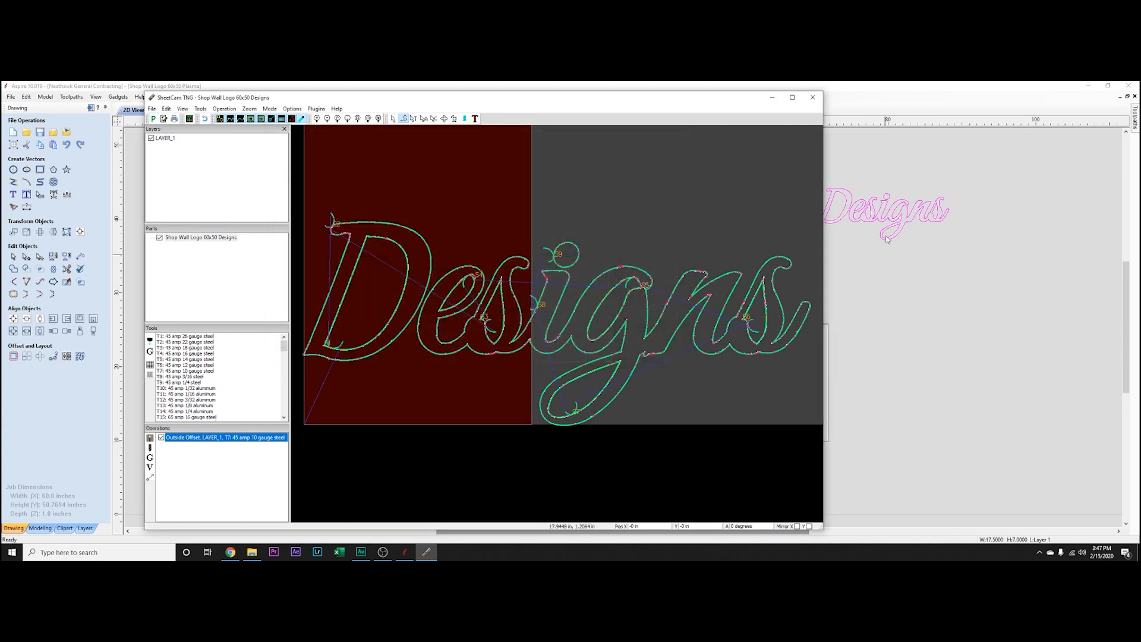
pyautogui.click(813, 97)
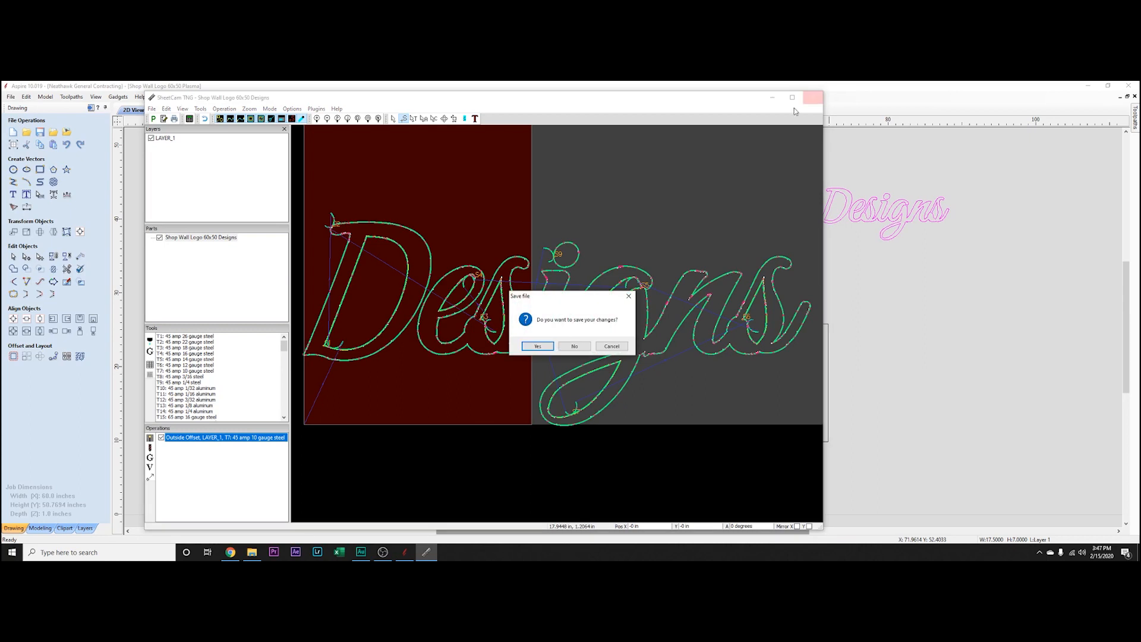
pyautogui.click(580, 348)
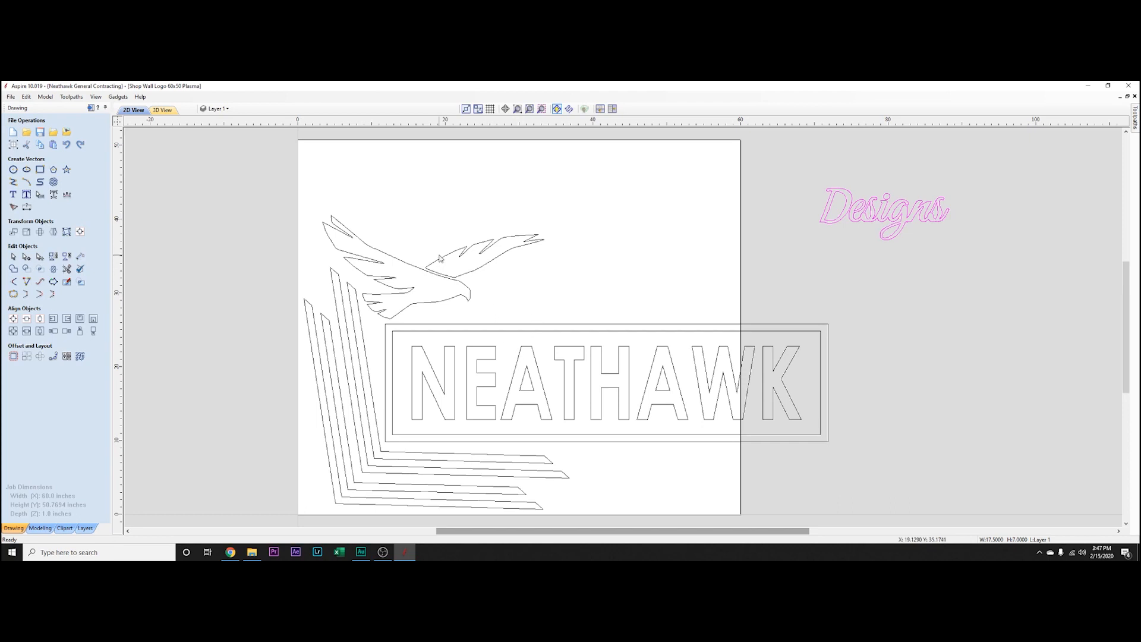
# - Save a copy of the Aspire drawing as Shop Wall Logo 60x50 Plasma Layout.crv3d in the Wall Logo folder
pyautogui.click(457, 256)
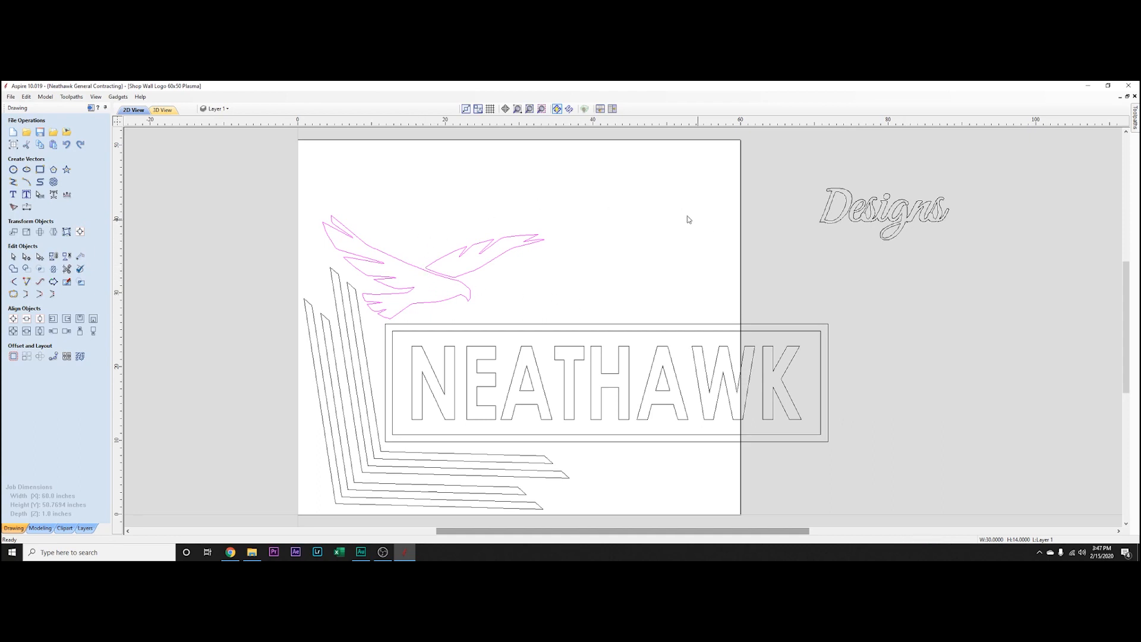
pyautogui.click(11, 96)
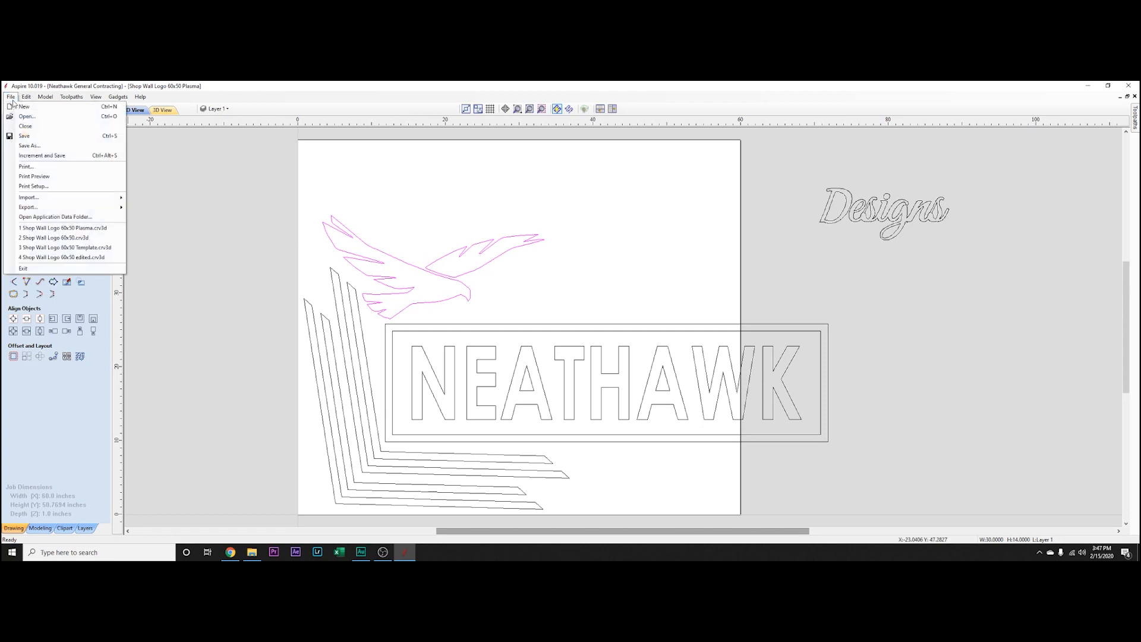
pyautogui.press('Escape')
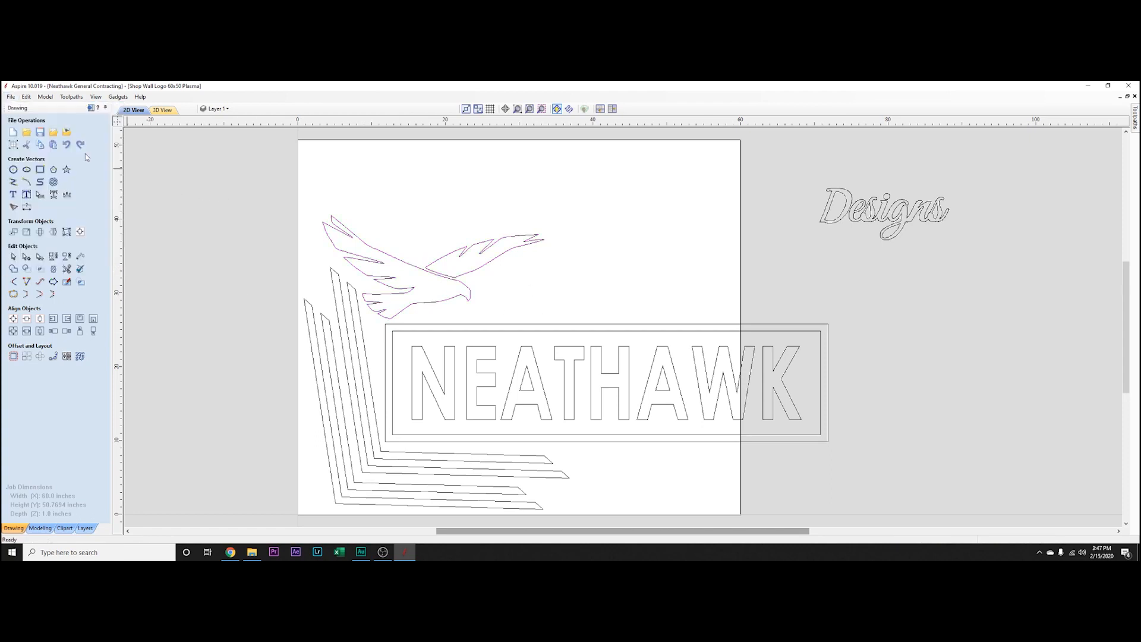
pyautogui.click(10, 96)
pyautogui.click(36, 145)
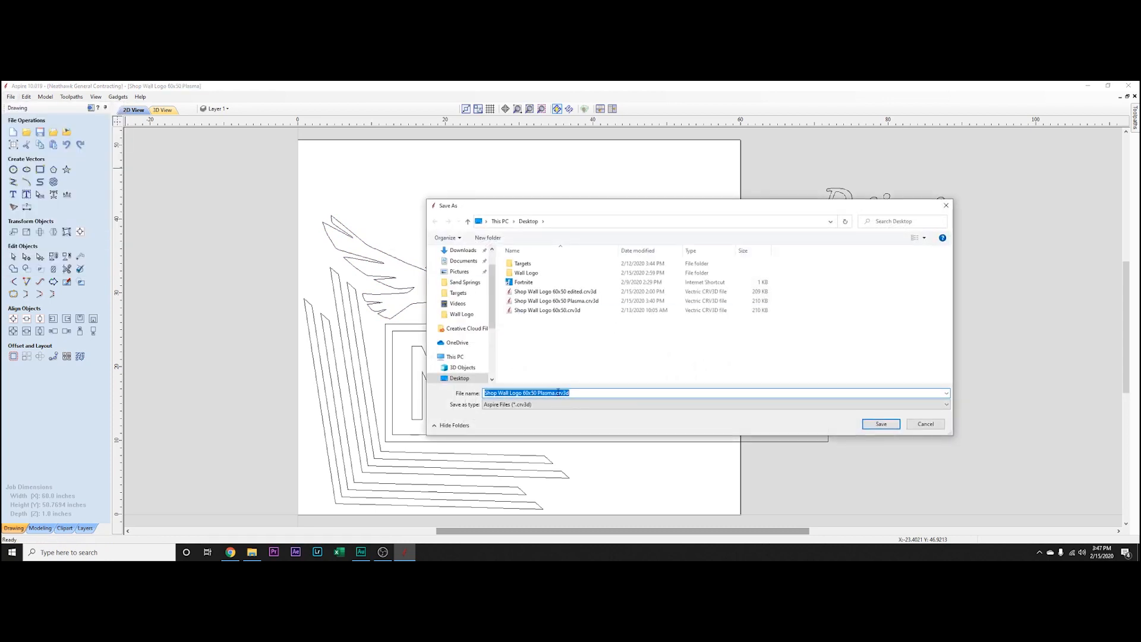
pyautogui.click(555, 394)
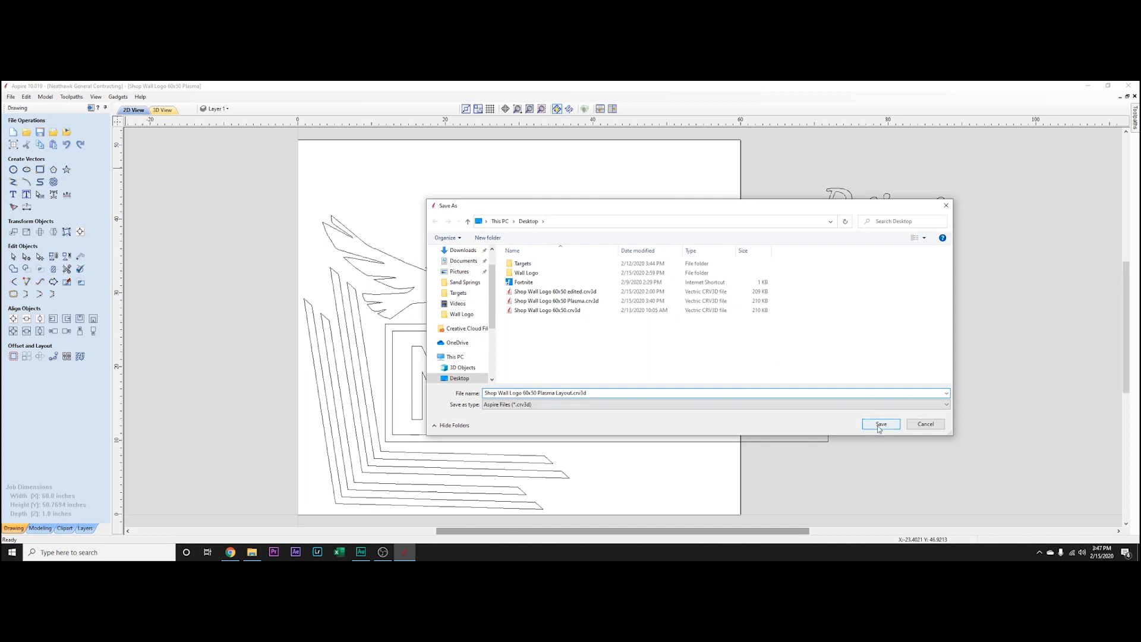
pyautogui.doubleClick(527, 274)
pyautogui.click(886, 425)
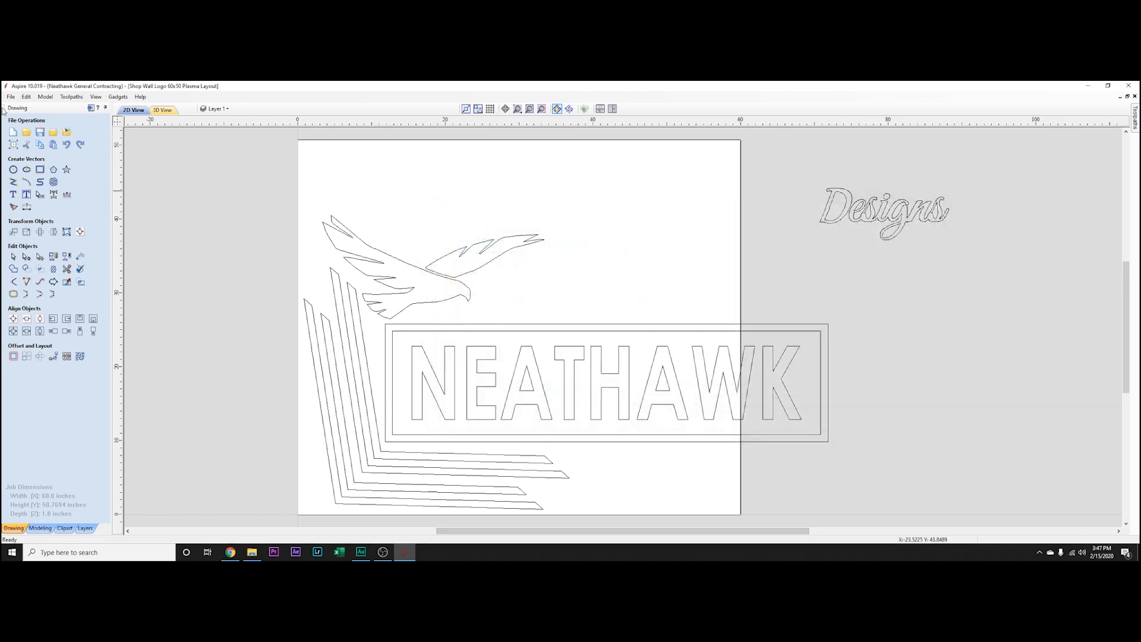
# - Close the layout file, reopen Shop Wall Logo 60x50 Plasma.crv3d and centre the eagle horizontally with the diamond lines
pyautogui.click(1136, 96)
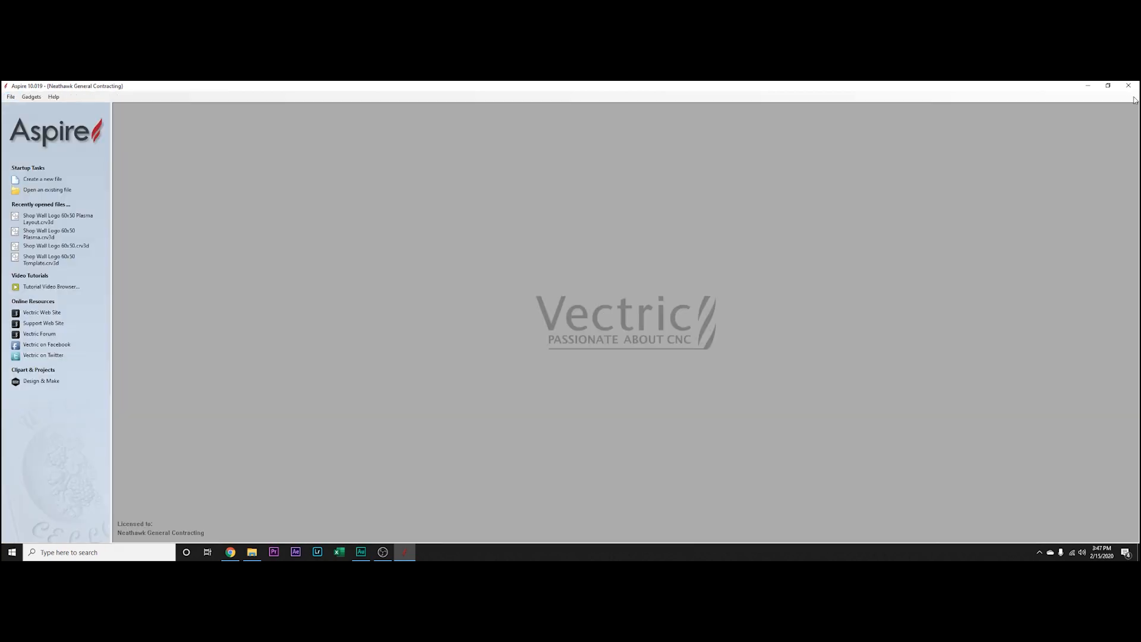
pyautogui.click(52, 233)
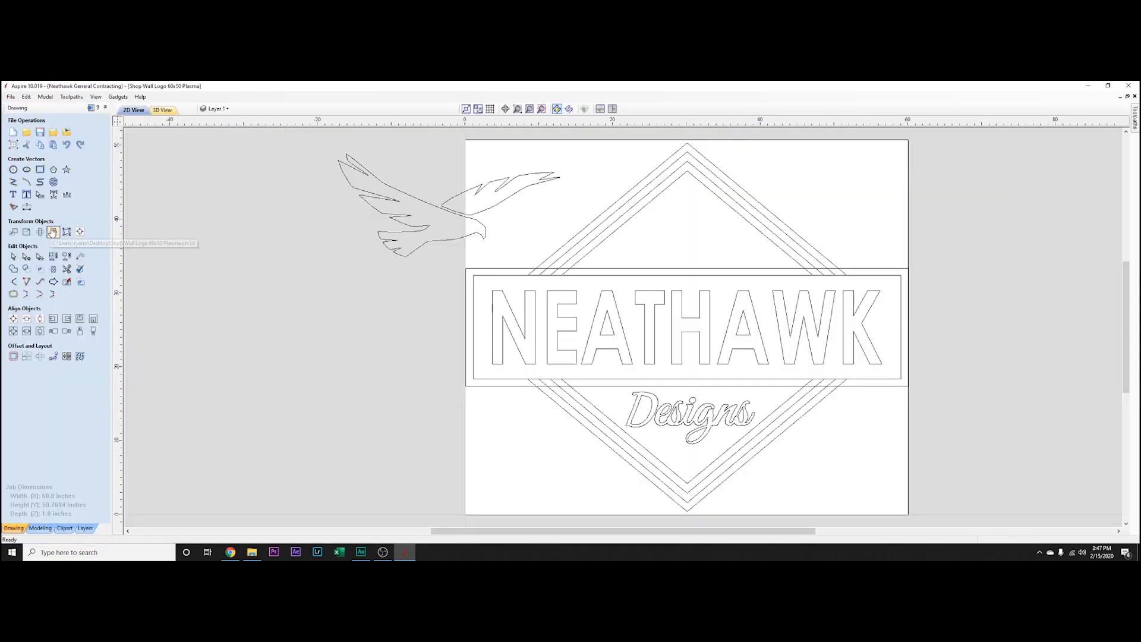
pyautogui.click(416, 200)
pyautogui.keyDown('shift'); pyautogui.click(652, 178); pyautogui.keyUp('shift')
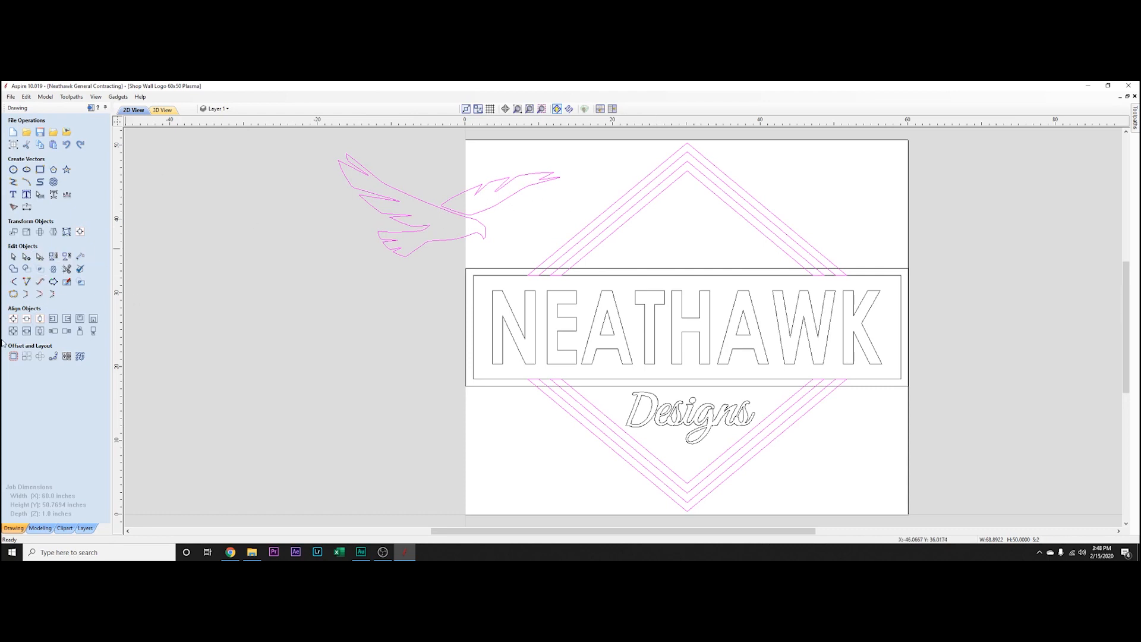
pyautogui.click(26, 332)
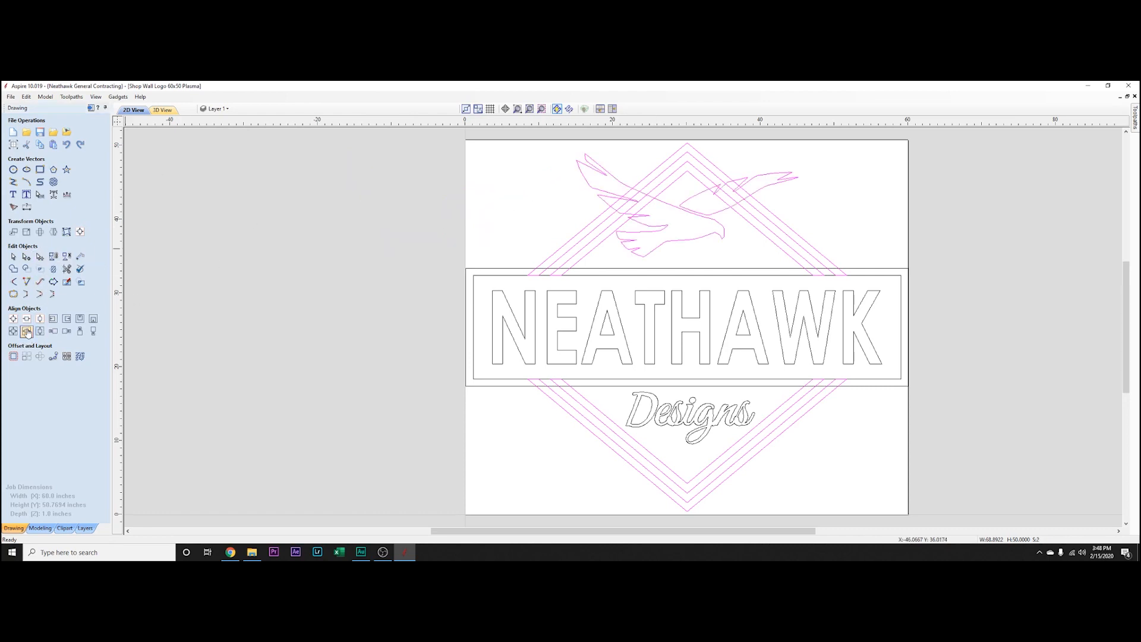
# - Place a vertical guide through the diamond's top point and nudge the eagle slightly to the right
pyautogui.click(323, 222)
pyautogui.moveTo(195, 216); pyautogui.dragTo(684, 230)
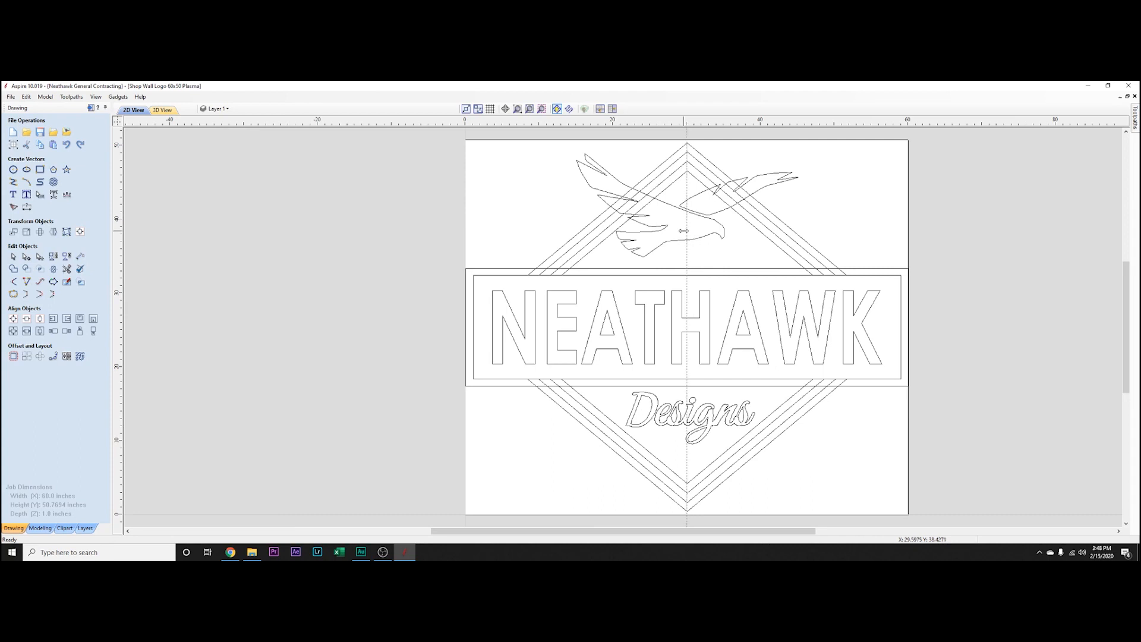
pyautogui.click(722, 227)
pyautogui.press('Right')
pyautogui.press('Right')
pyautogui.press('Right')
pyautogui.press('Right')
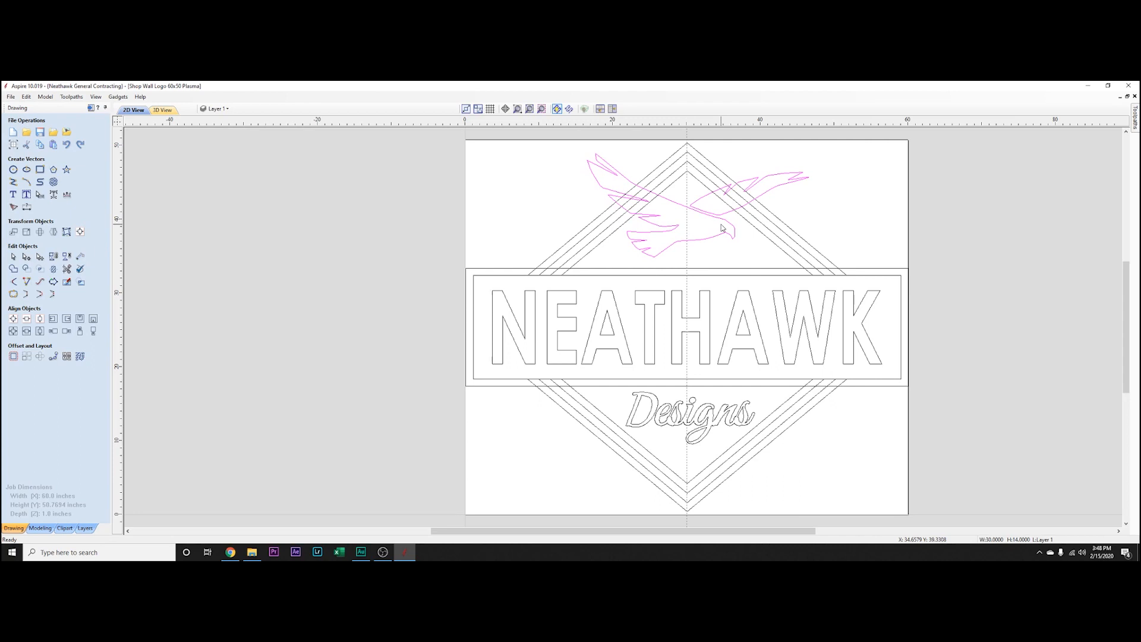
pyautogui.click(485, 202)
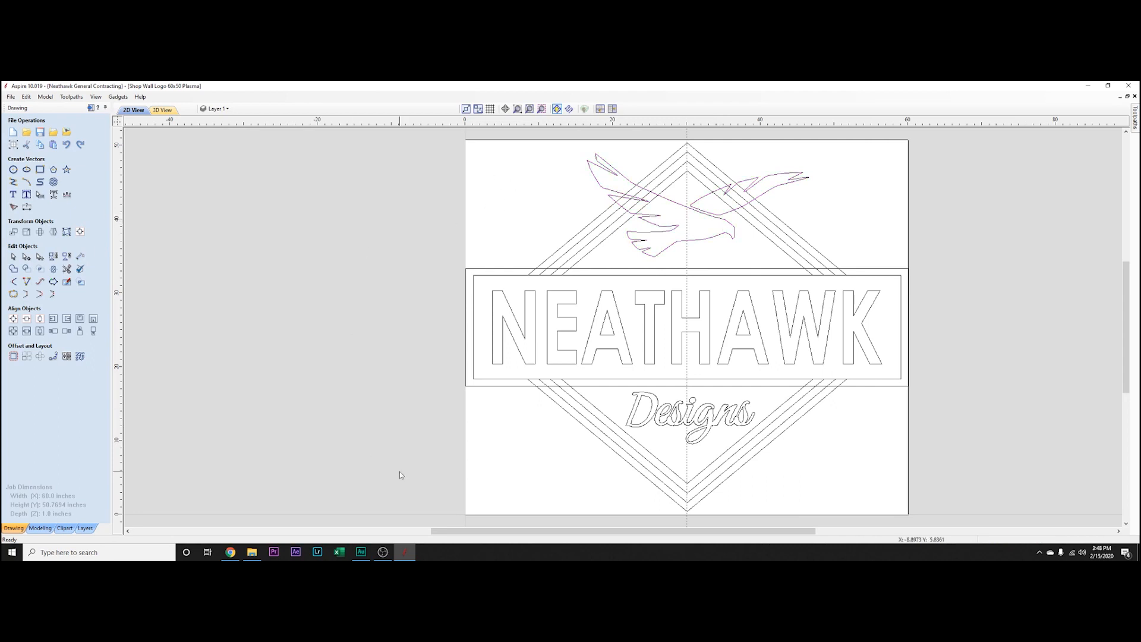
# - Open Shop Wall Logo 60x50.crv3d in a second, narrowed Aspire window with a vertical guide through the diamond's centre for comparison
pyautogui.rightClick(402, 554)
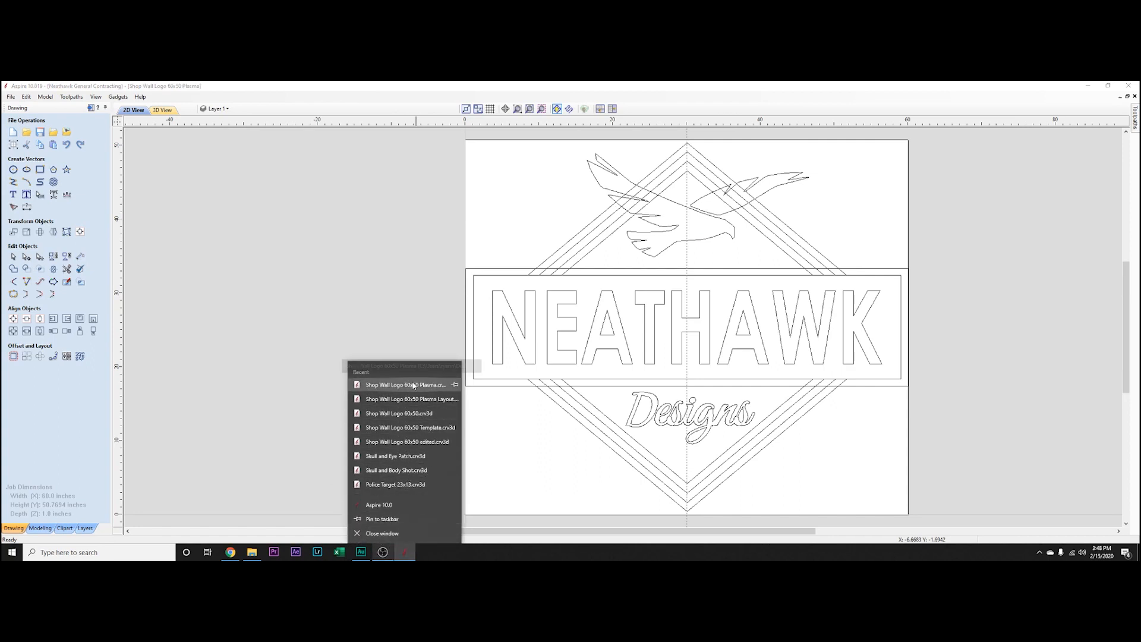
pyautogui.click(405, 413)
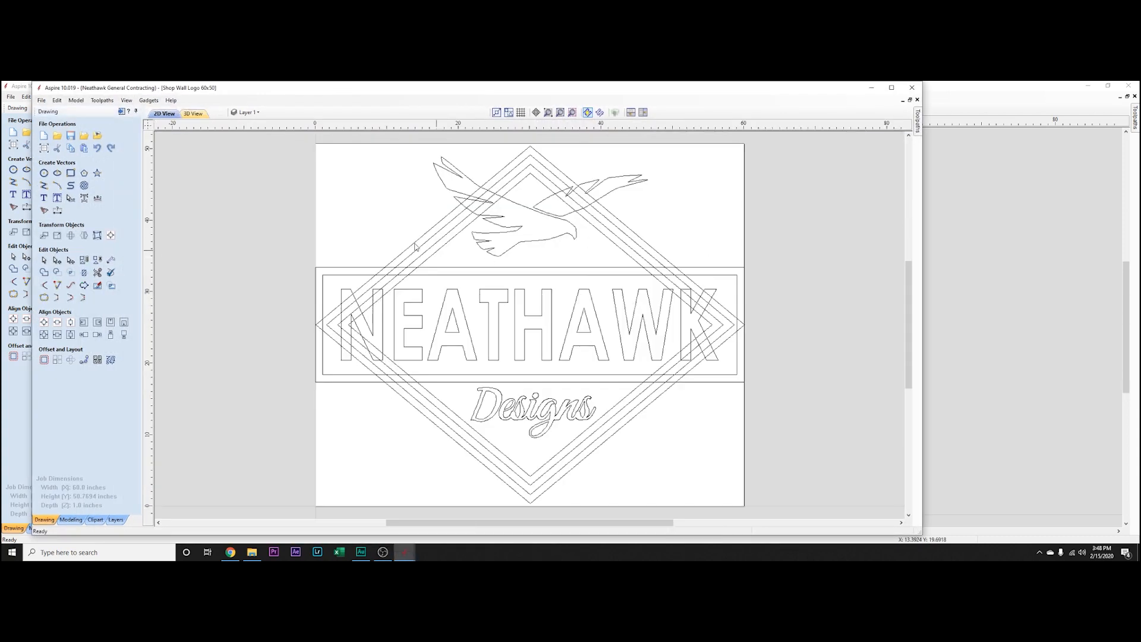
pyautogui.moveTo(147, 221); pyautogui.dragTo(530, 247)
pyautogui.moveTo(921, 206); pyautogui.dragTo(655, 207)
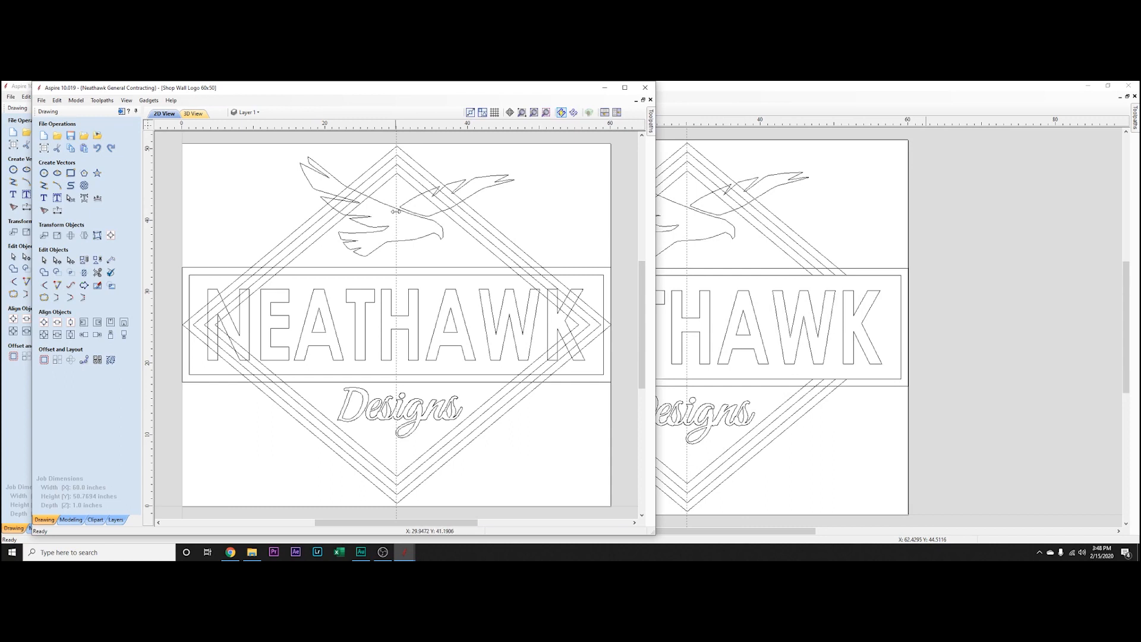
# - Nudge the eagle in the Plasma drawing slightly further right to match its position in the original logo
pyautogui.click(714, 220)
pyautogui.moveTo(713, 218); pyautogui.dragTo(714, 218)
pyautogui.click(834, 199)
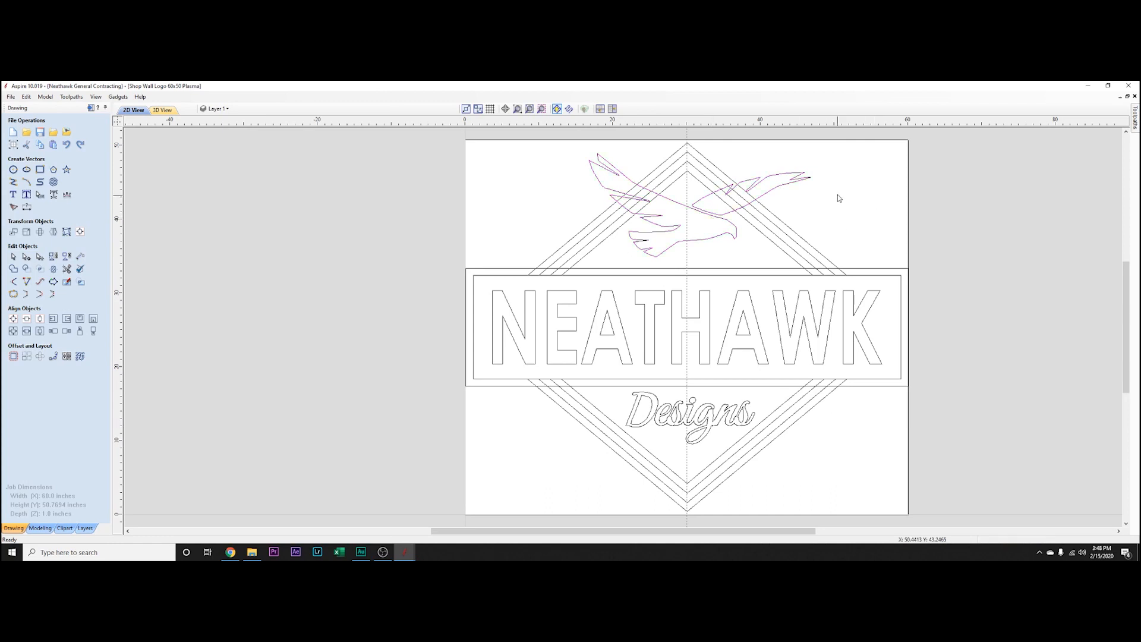
# - Compare the eagle's position with the original logo drawing and close the original's window
pyautogui.click(410, 556)
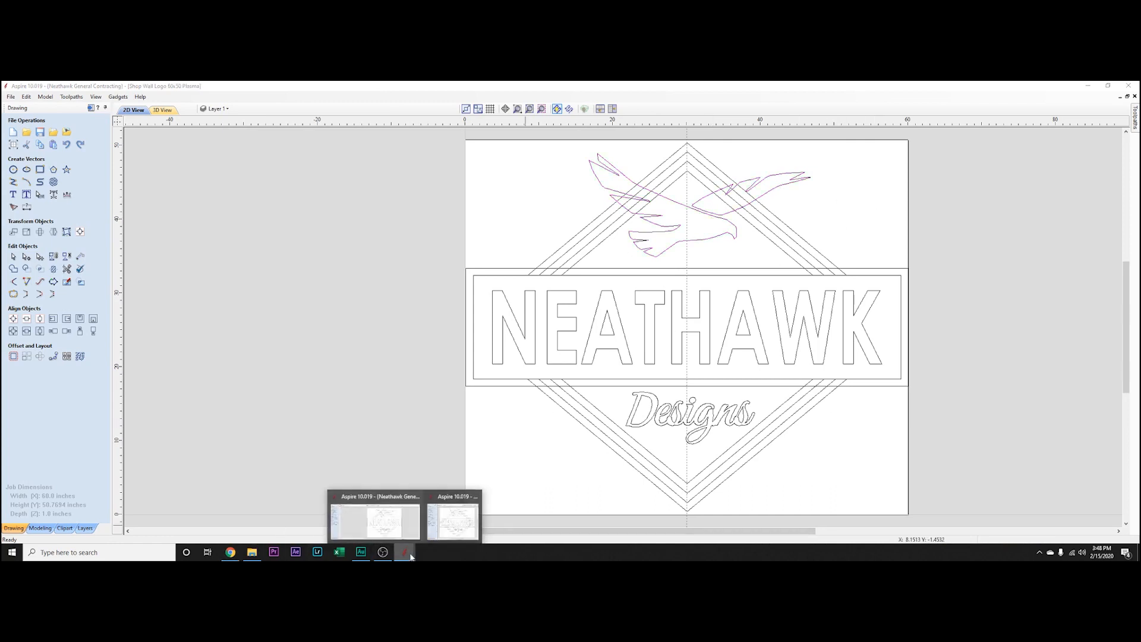
pyautogui.click(381, 532)
pyautogui.click(404, 552)
pyautogui.click(455, 521)
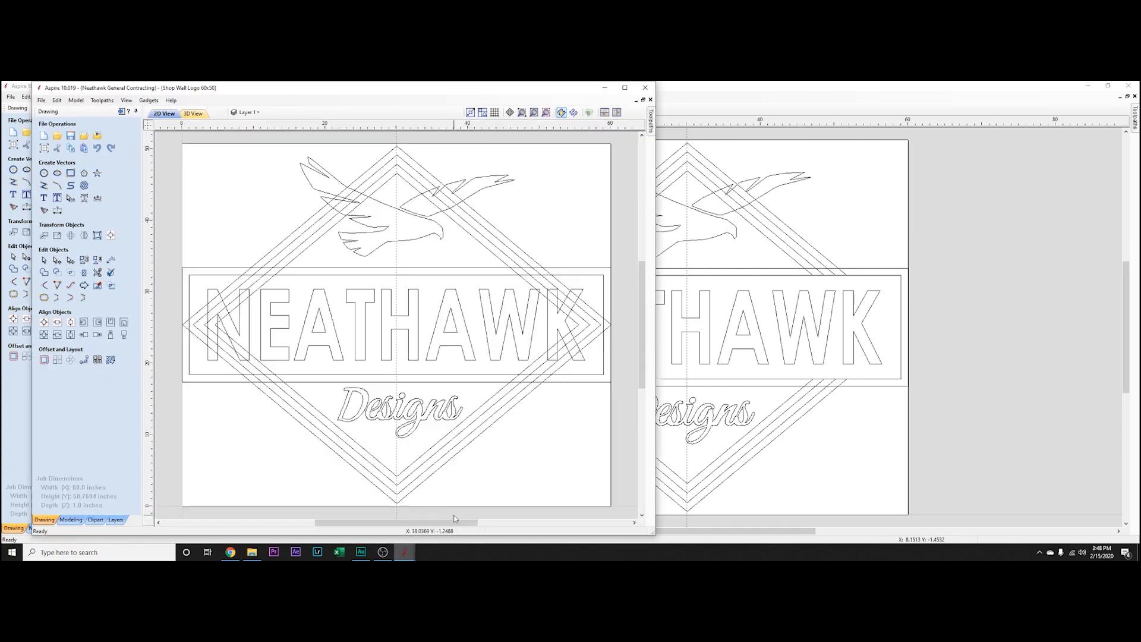
pyautogui.click(645, 87)
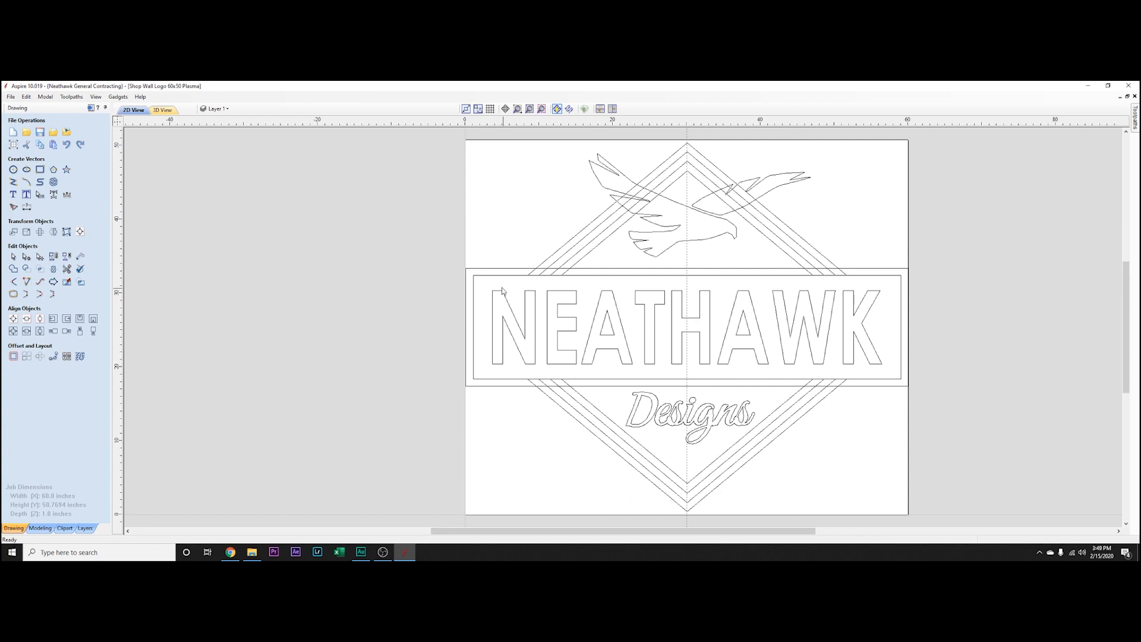
# - Set the job size to 70 inches wide, 48 inches high and 0.375 inches thick
pyautogui.click(13, 144)
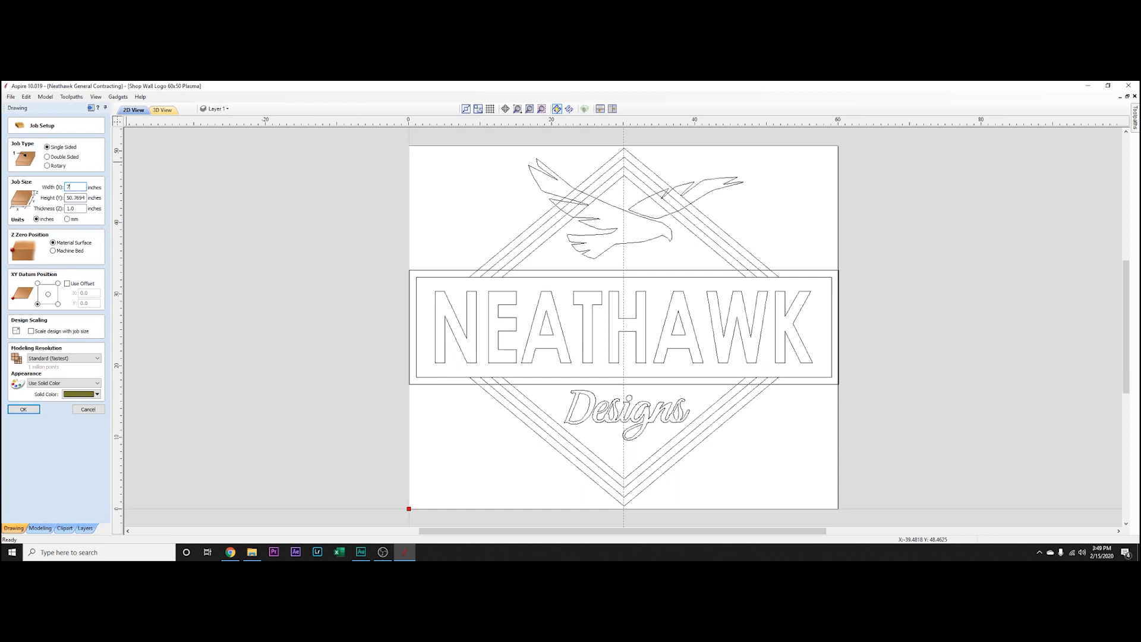
pyautogui.press('Tab')
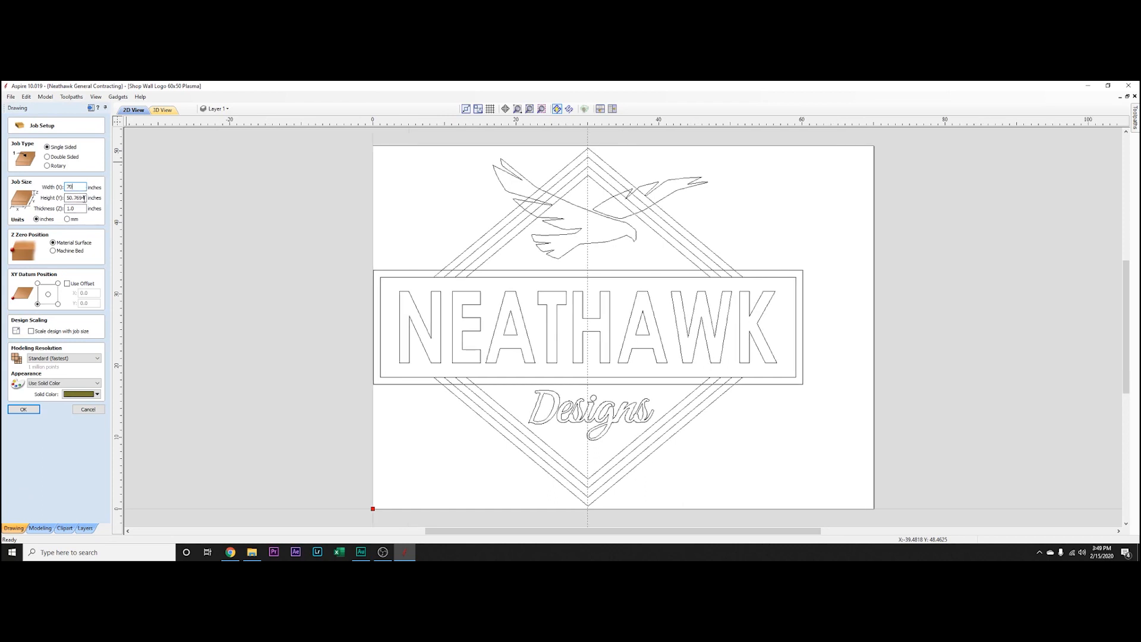
pyautogui.write('48')
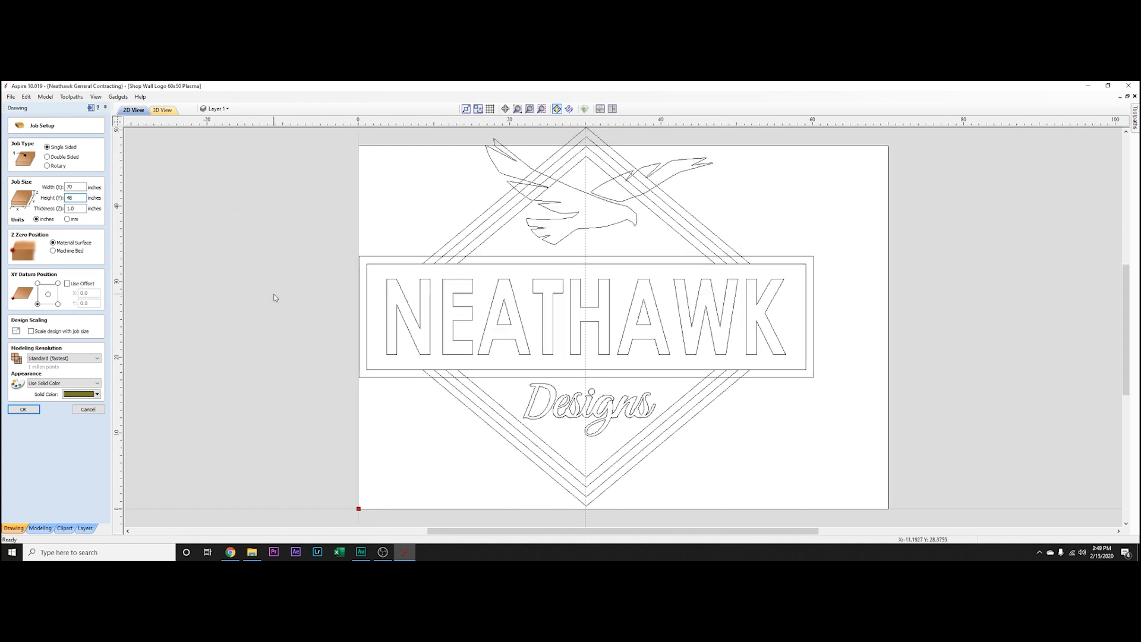
pyautogui.click(24, 410)
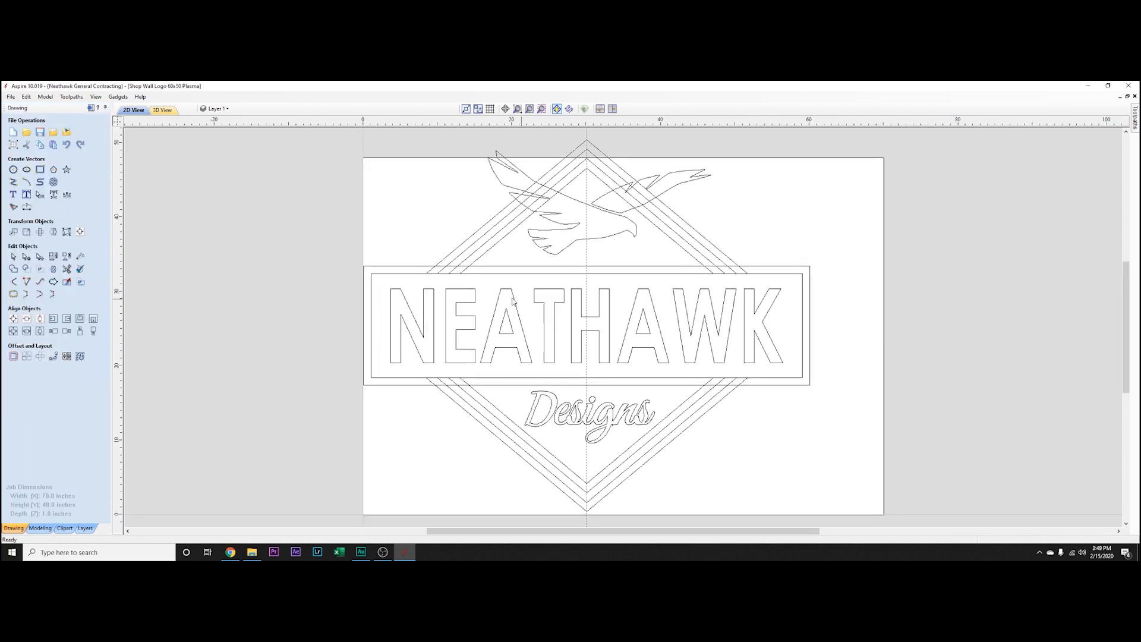
pyautogui.click(13, 145)
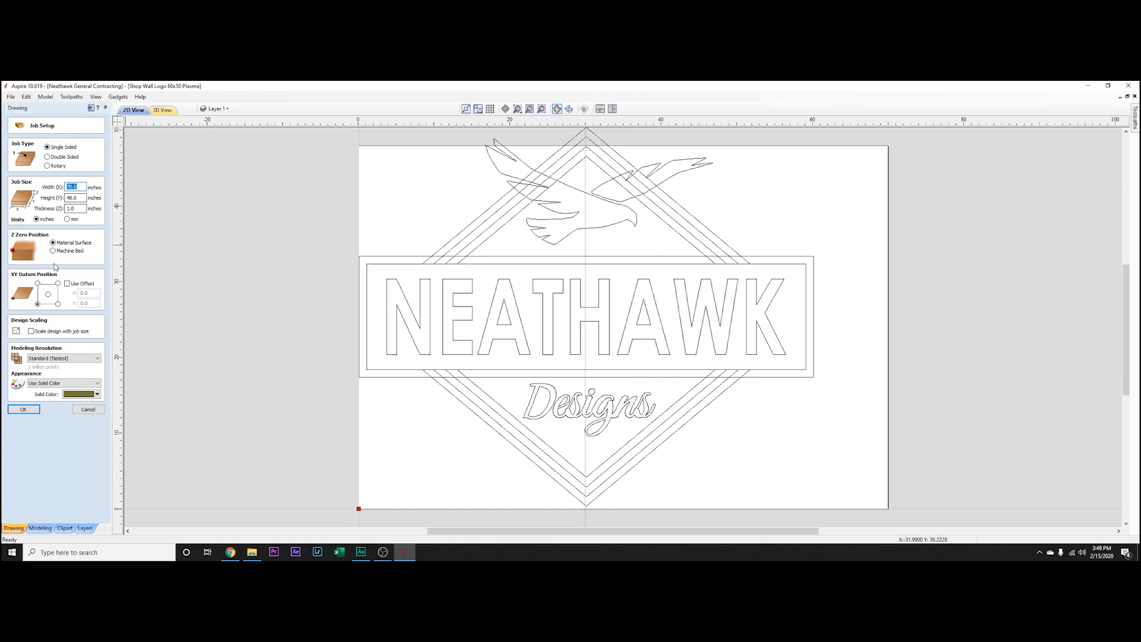
pyautogui.click(81, 209)
pyautogui.click(21, 409)
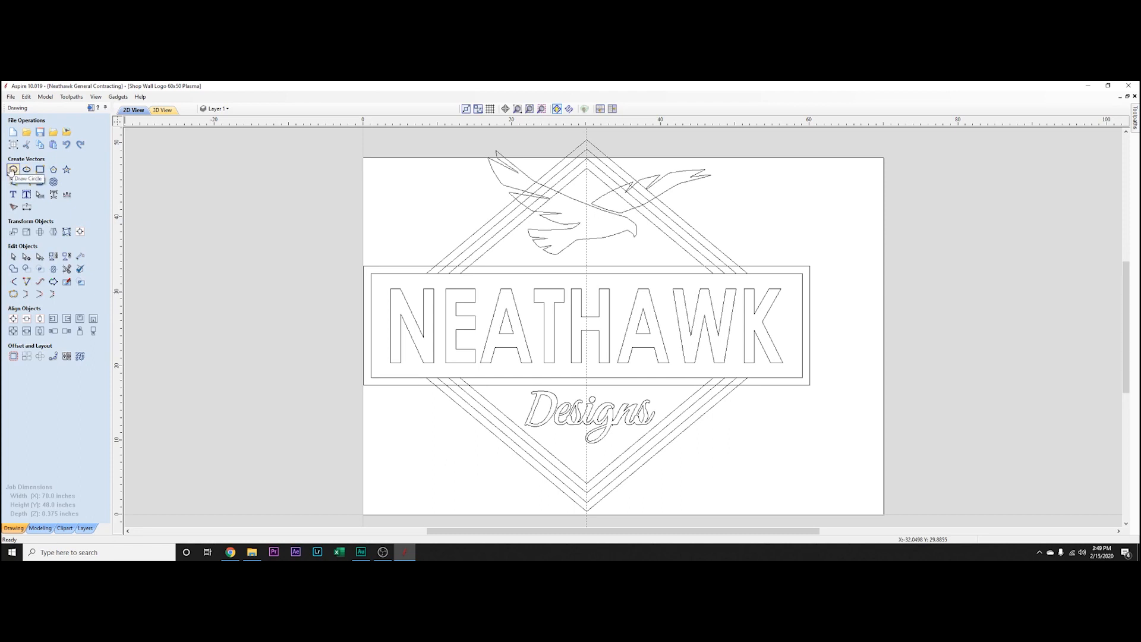
# - Draw a 0.25-inch diameter circle in the upper-left corner of the letter N and nudge it slightly left
pyautogui.click(12, 170)
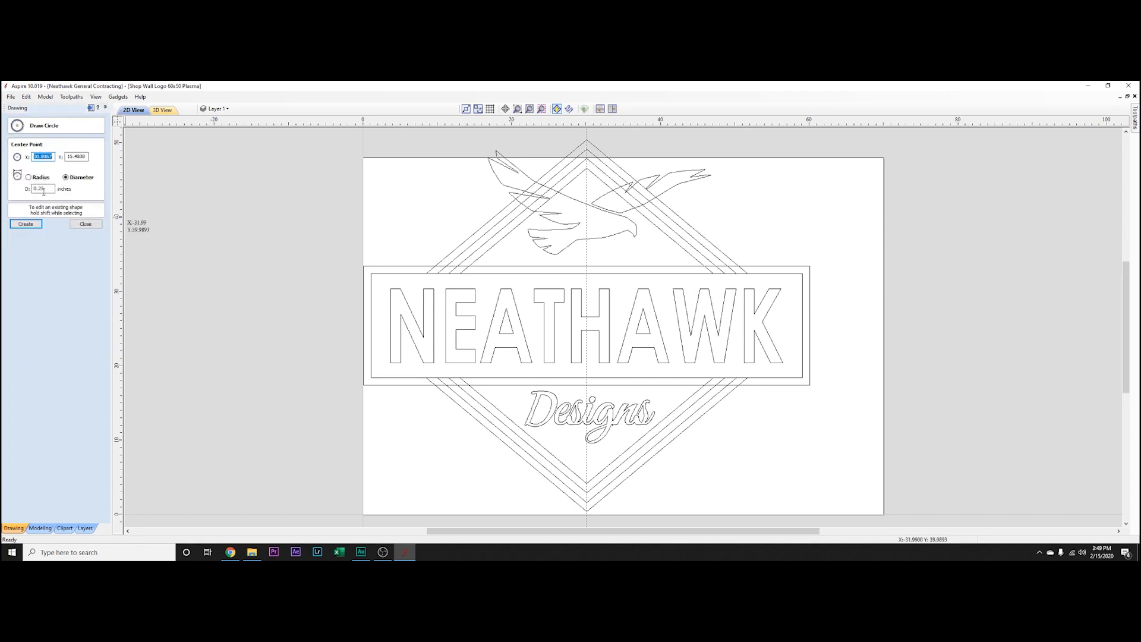
pyautogui.click(396, 294)
pyautogui.scroll(2, 391, 299)
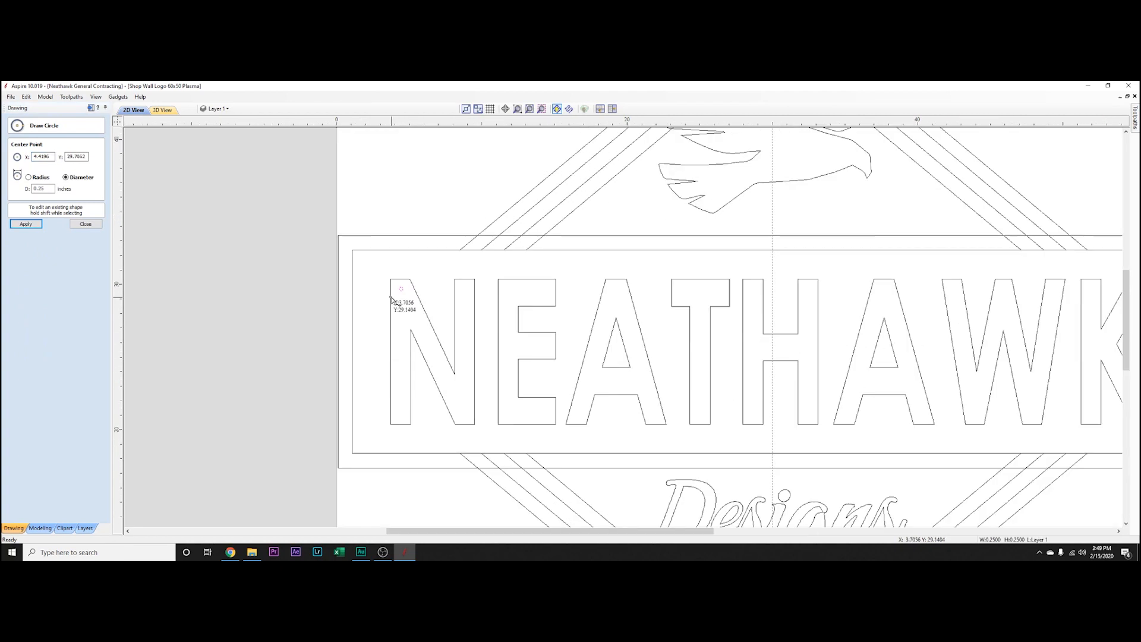
pyautogui.scroll(3, 392, 296)
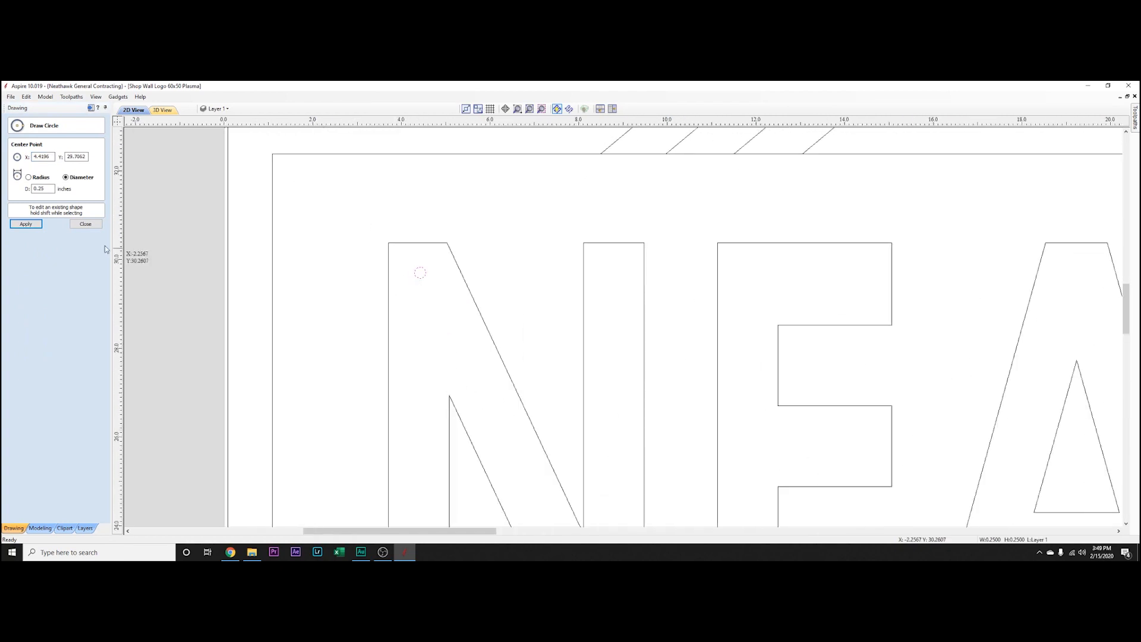
pyautogui.click(76, 226)
pyautogui.scroll(2, 400, 304)
pyautogui.click(439, 261)
pyautogui.press('Left')
pyautogui.press('Left')
pyautogui.press('Down')
pyautogui.press('Left')
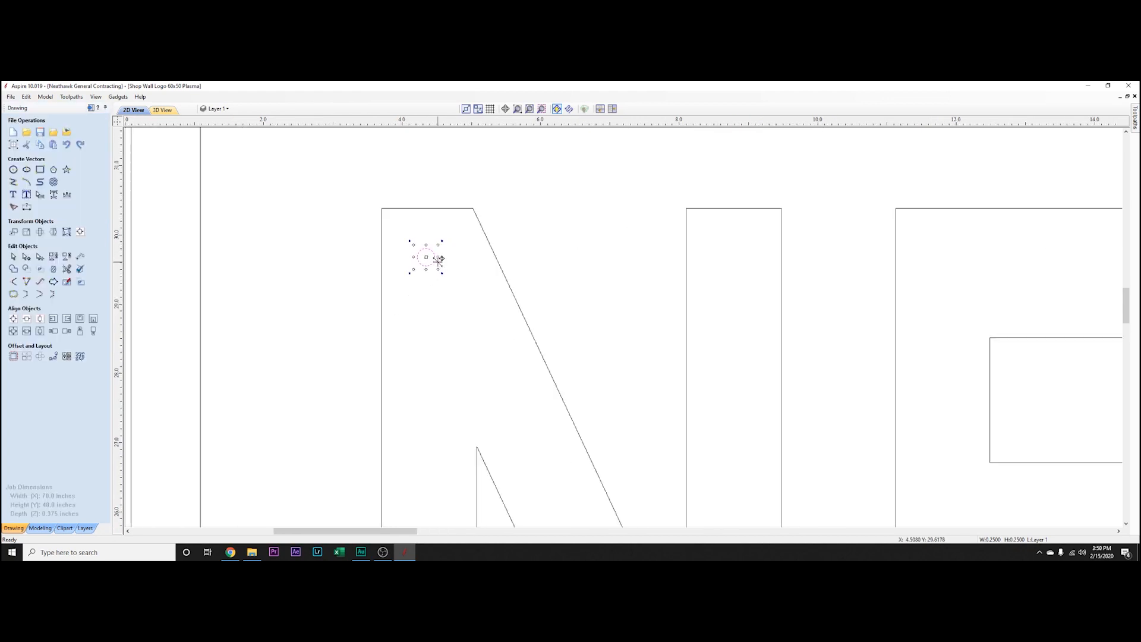
# - Move the circle across from the N to the middle of the first E's top arm
pyautogui.press('Right')
pyautogui.press('Right')
pyautogui.press('Right')
pyautogui.press('Right')
pyautogui.press('Right')
pyautogui.press('Right')
pyautogui.press('Right')
pyautogui.press('Right')
pyautogui.press('Right')
pyautogui.press('Right')
pyautogui.press('Right')
pyautogui.press('Right')
pyautogui.press('Right')
pyautogui.press('Right')
pyautogui.press('Right')
pyautogui.press('Right')
pyautogui.press('Right')
pyautogui.press('Right')
pyautogui.press('Right')
pyautogui.press('Right')
pyautogui.press('Right')
pyautogui.press('Right')
pyautogui.press('Right')
pyautogui.press('Right')
pyautogui.press('Right')
pyautogui.press('Right')
pyautogui.press('Right')
pyautogui.press('Right')
pyautogui.press('Right')
pyautogui.press('Right')
pyautogui.press('Right')
pyautogui.press('Right')
pyautogui.press('Right')
pyautogui.press('Right')
pyautogui.press('Right')
pyautogui.press('Right')
pyautogui.press('Right')
pyautogui.press('Right')
pyautogui.press('Right')
pyautogui.press('Right')
pyautogui.click(797, 530)
pyautogui.click(803, 532)
pyautogui.click(330, 533)
pyautogui.click(331, 533)
pyautogui.press('Down')
pyautogui.press('Down')
pyautogui.press('Down')
pyautogui.press('Down')
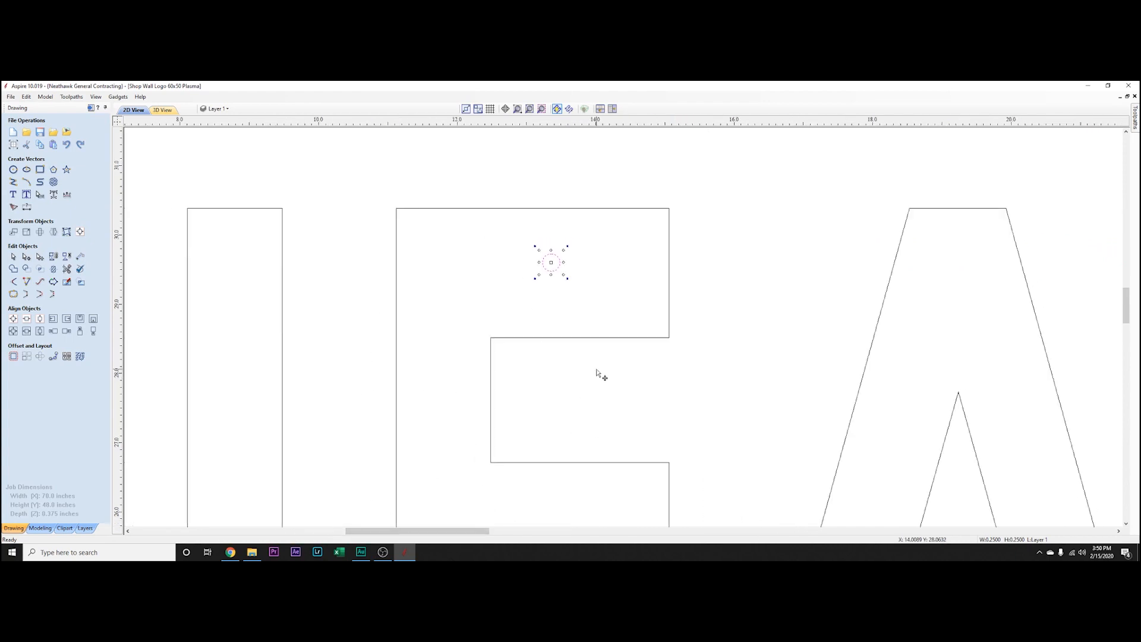
pyautogui.press('Right')
pyautogui.press('Right')
pyautogui.press('Right')
pyautogui.press('Right')
pyautogui.press('Right')
pyautogui.press('Right')
pyautogui.press('Right')
pyautogui.press('Right')
pyautogui.press('Right')
pyautogui.press('Right')
pyautogui.press('Right')
pyautogui.press('Right')
pyautogui.press('Right')
pyautogui.press('Left')
pyautogui.press('Left')
pyautogui.press('Left')
pyautogui.press('Left')
pyautogui.press('Left')
pyautogui.press('Left')
pyautogui.press('Left')
pyautogui.press('Left')
pyautogui.press('Left')
pyautogui.press('Left')
pyautogui.press('Left')
pyautogui.press('Left')
pyautogui.press('Left')
pyautogui.press('Down')
pyautogui.scroll(-4, 728, 384)
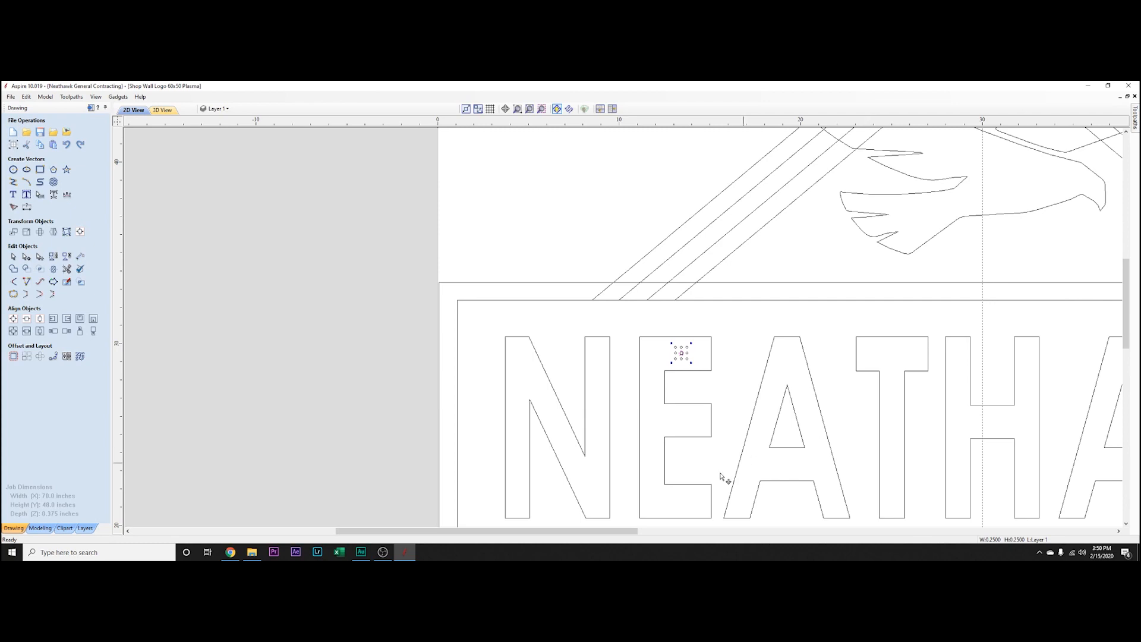
pyautogui.moveTo(581, 532); pyautogui.dragTo(696, 530)
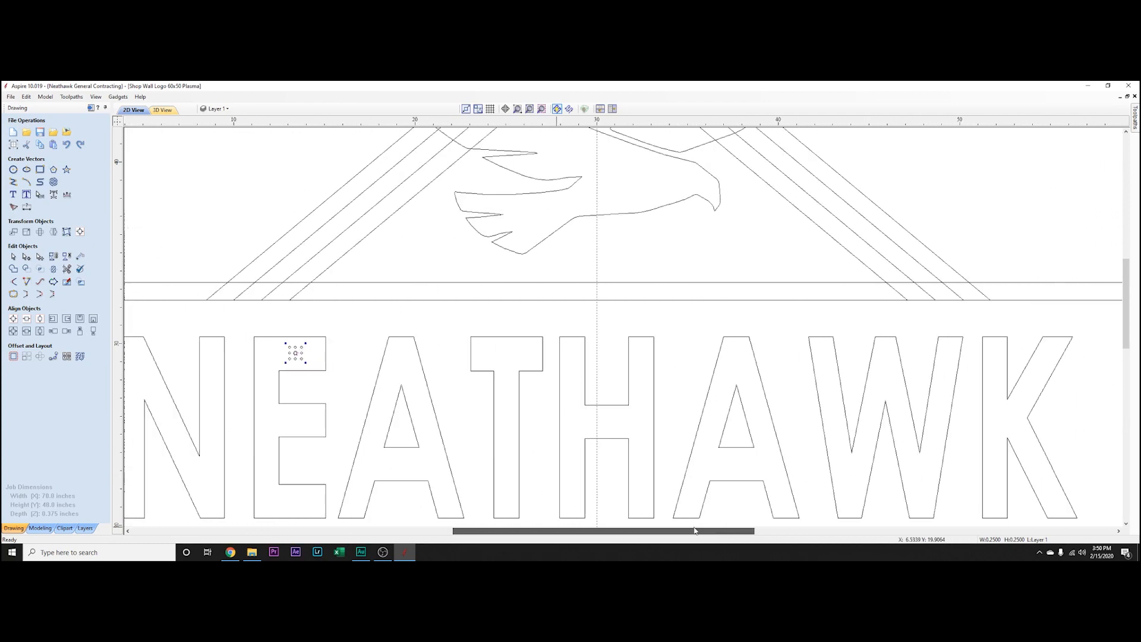
pyautogui.moveTo(695, 530); pyautogui.dragTo(696, 530)
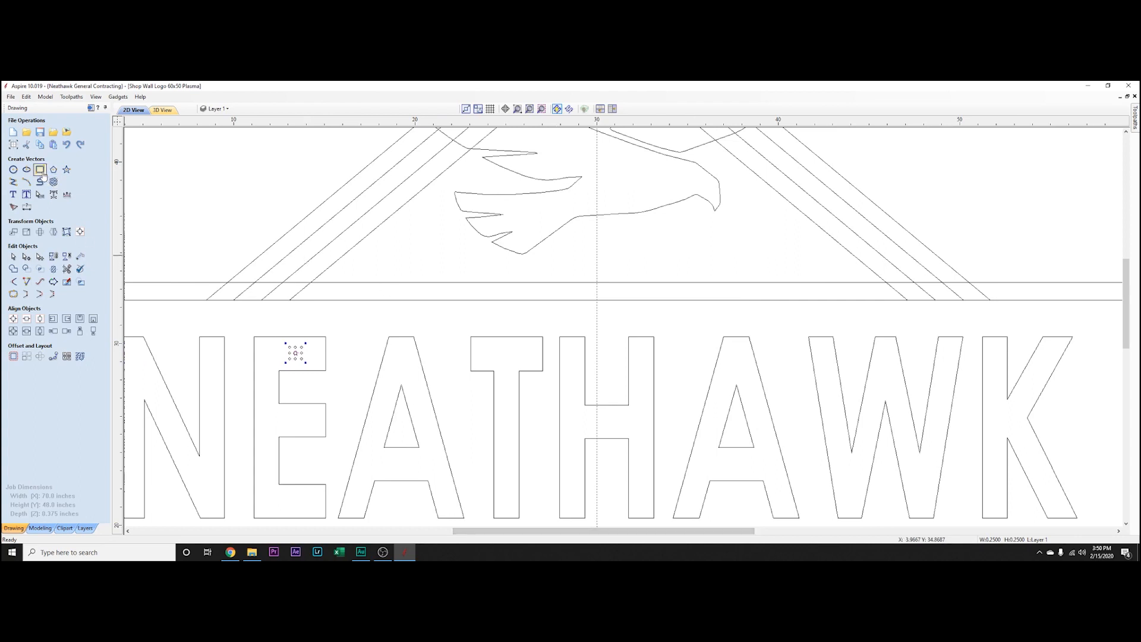
# - Draw a rectangle about 1.72 by 1.86 inches against the end of the E's top arm and centre the circle vertically on it
pyautogui.click(41, 170)
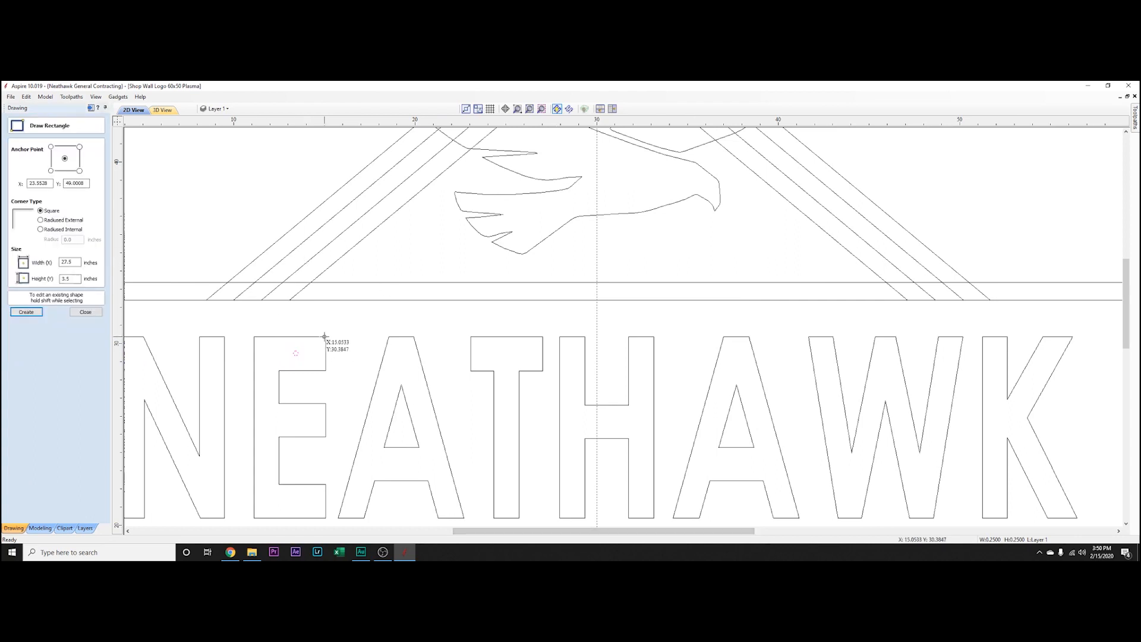
pyautogui.moveTo(325, 336)
pyautogui.mouseDown()
pyautogui.moveTo(326, 377)
pyautogui.moveTo(357, 374)
pyautogui.mouseUp()
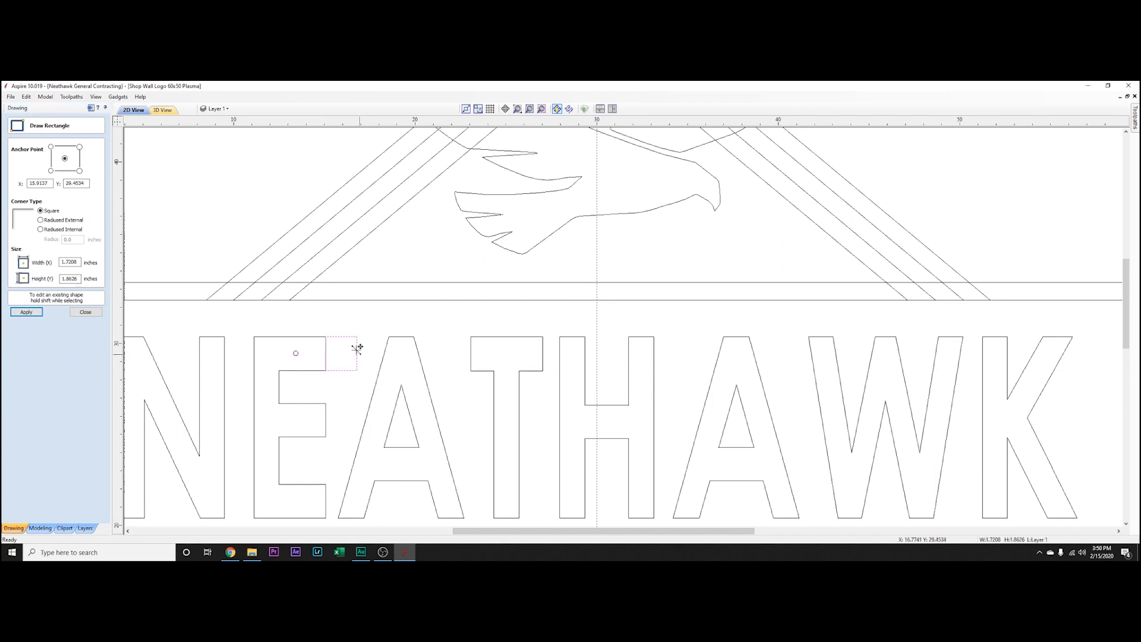
pyautogui.click(85, 312)
pyautogui.click(303, 359)
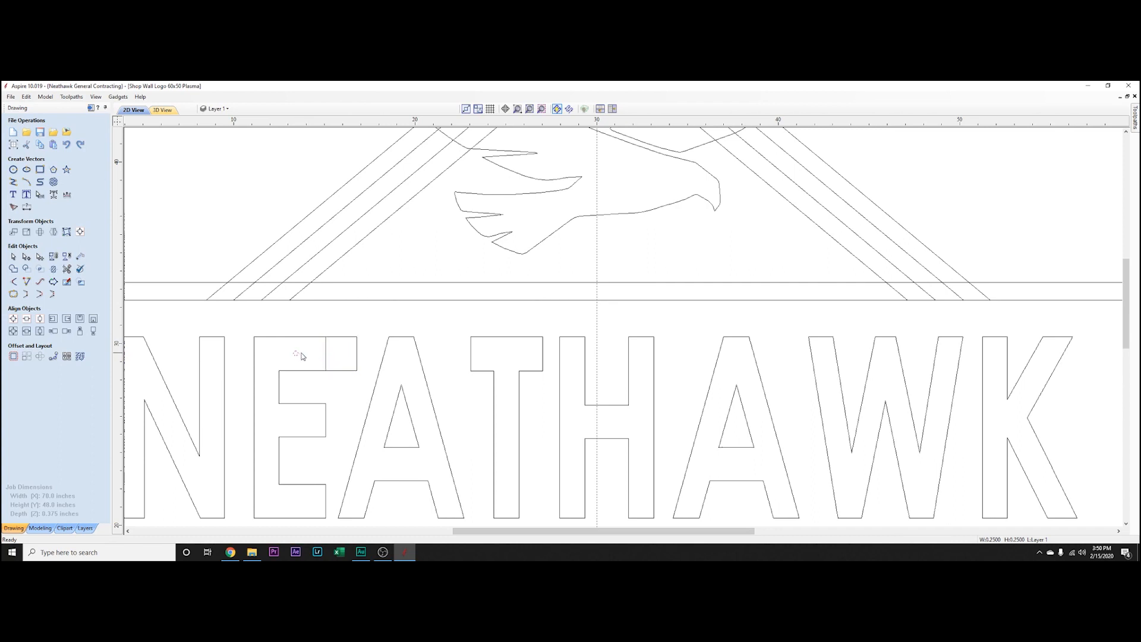
pyautogui.click(344, 340)
pyautogui.click(42, 333)
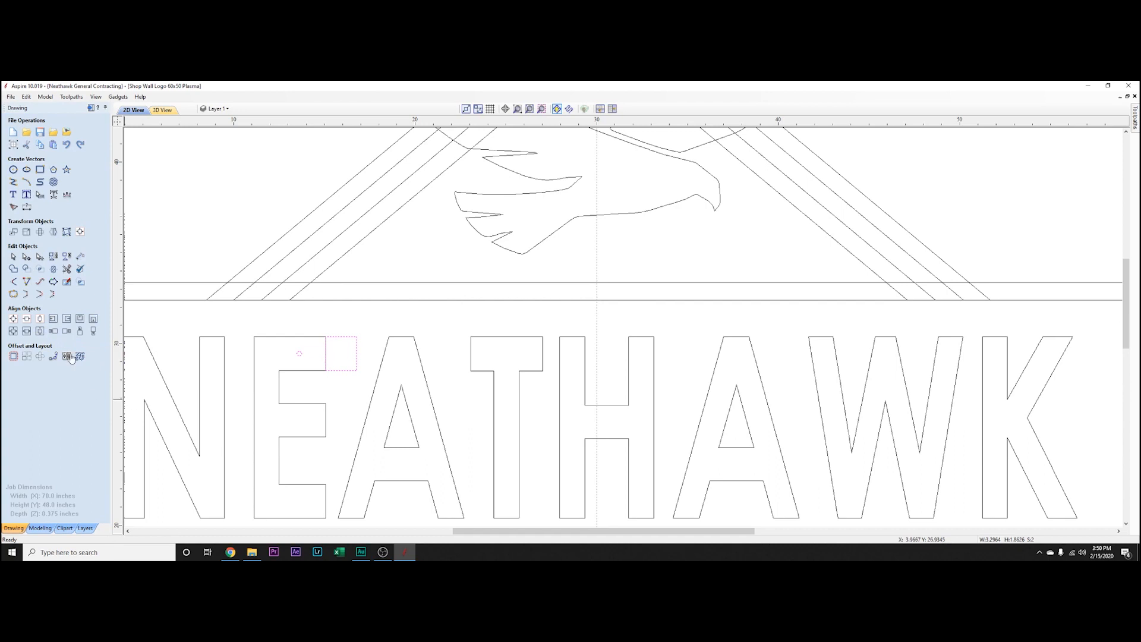
# - Draw a helper rectangle about 1.37 by 1.81 inches spanning the width of the N's left stem near its bottom
pyautogui.moveTo(468, 532); pyautogui.dragTo(435, 534)
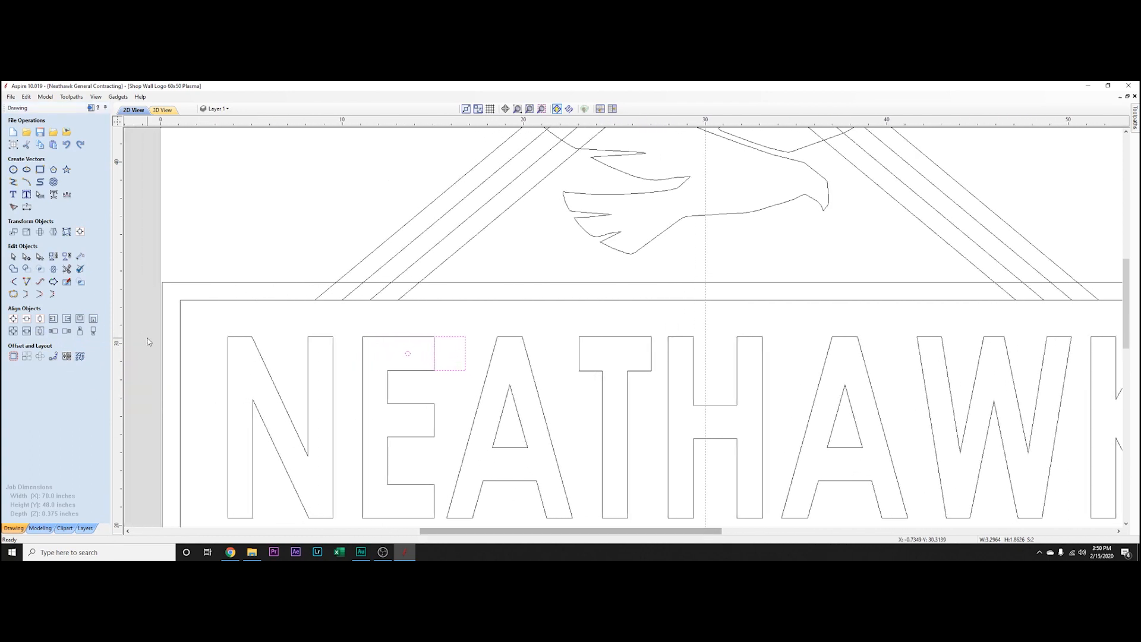
pyautogui.click(40, 170)
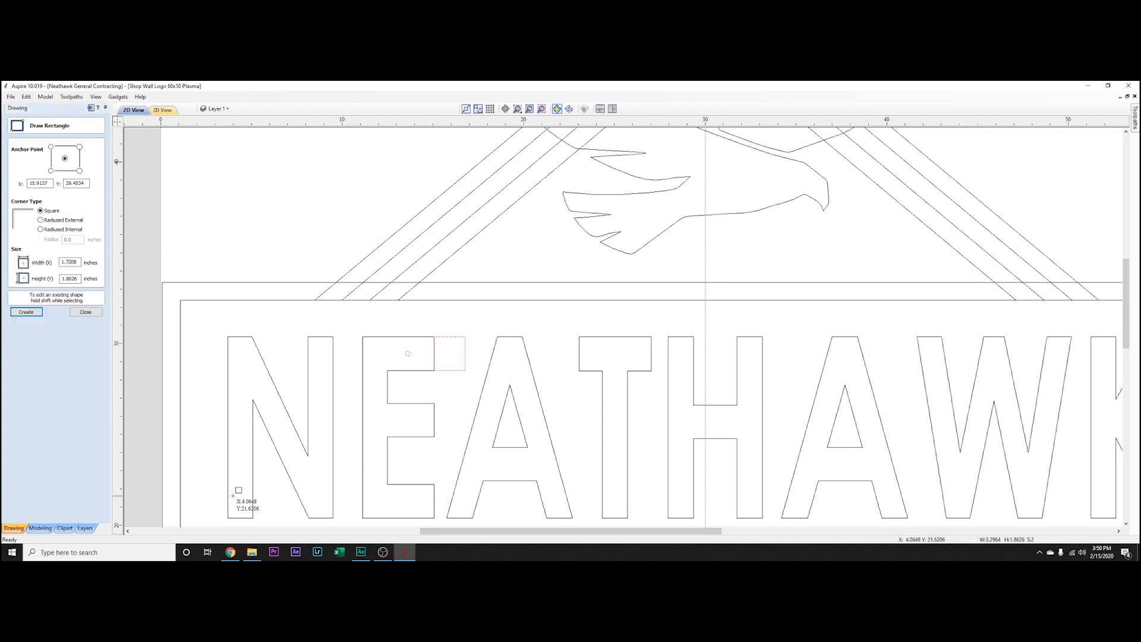
pyautogui.moveTo(229, 494)
pyautogui.mouseDown()
pyautogui.moveTo(253, 494)
pyautogui.moveTo(253, 462)
pyautogui.mouseUp()
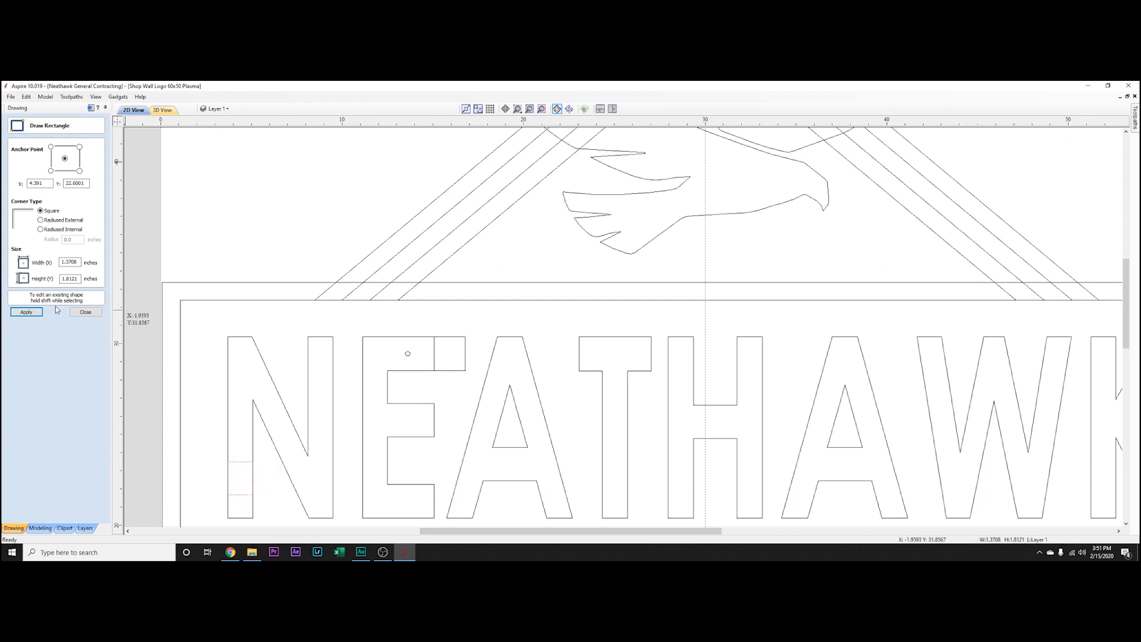
pyautogui.click(85, 312)
pyautogui.click(408, 353)
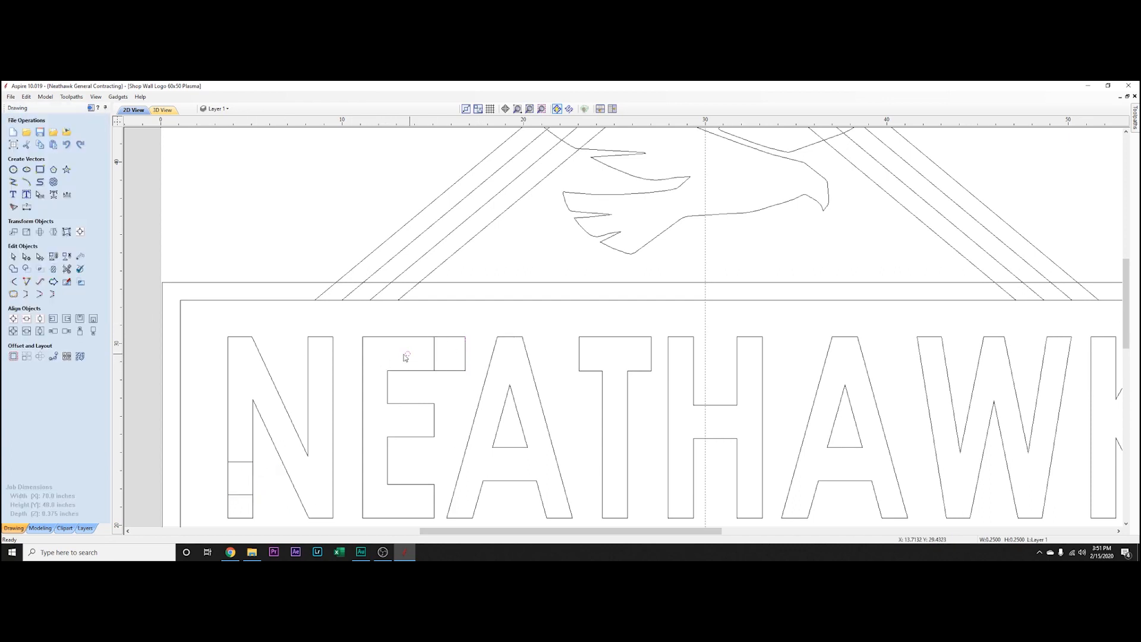
pyautogui.keyDown('shift'); pyautogui.click(242, 466); pyautogui.keyUp('shift')
pyautogui.click(13, 170)
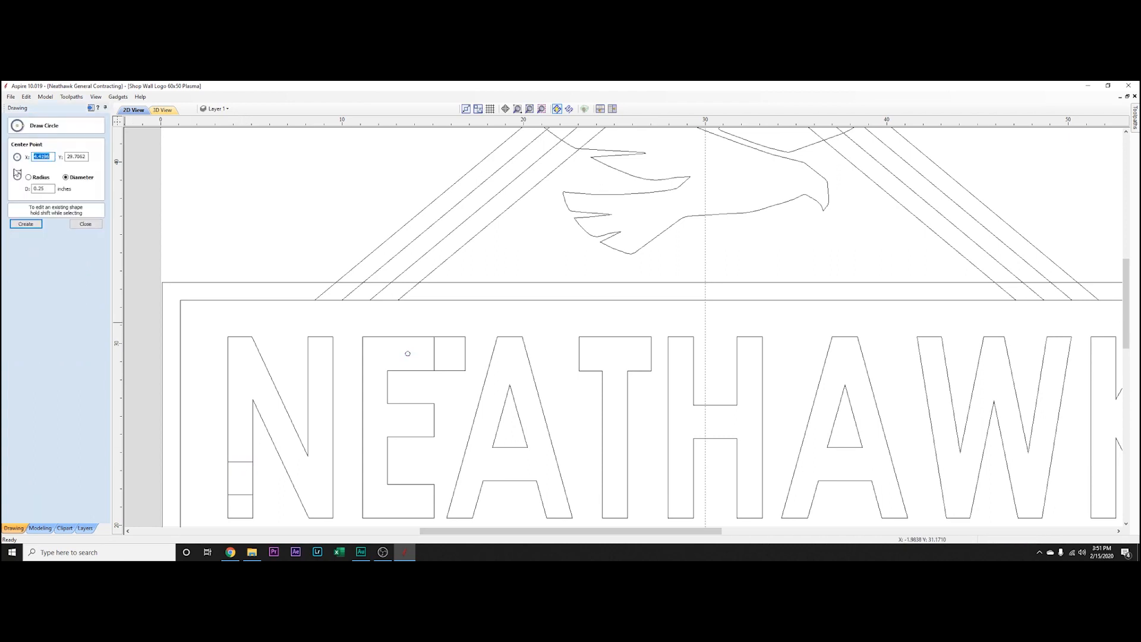
pyautogui.click(89, 225)
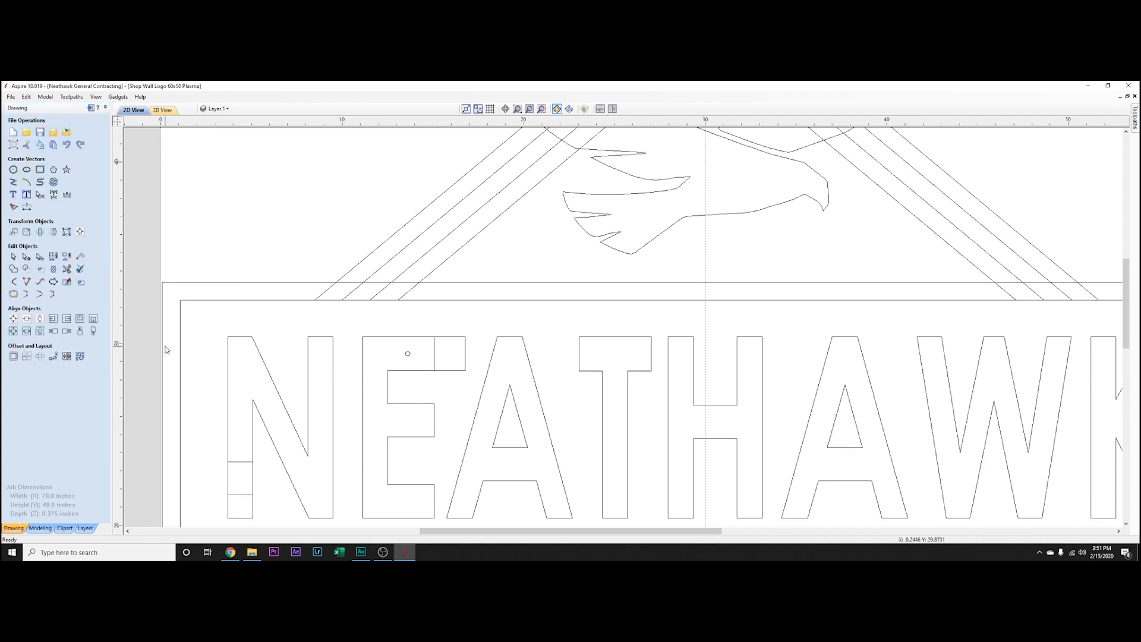
# - Centre the circle horizontally on the helper rectangle in the N's left stem
pyautogui.click(409, 355)
pyautogui.keyDown('shift'); pyautogui.click(238, 463); pyautogui.keyUp('shift')
pyautogui.click(27, 332)
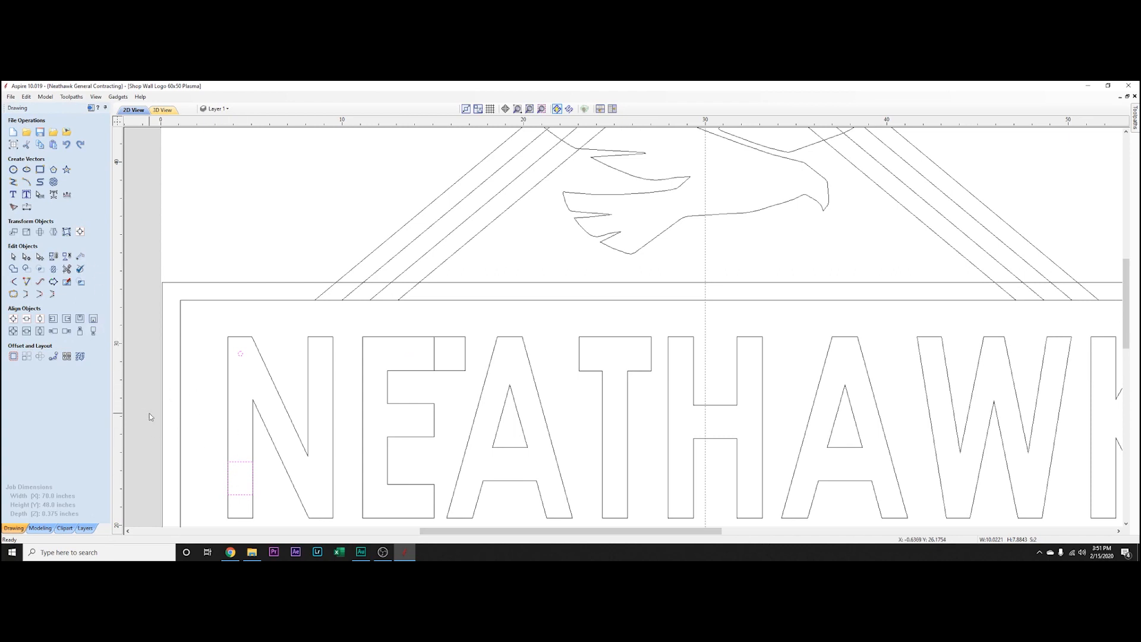
pyautogui.click(242, 463)
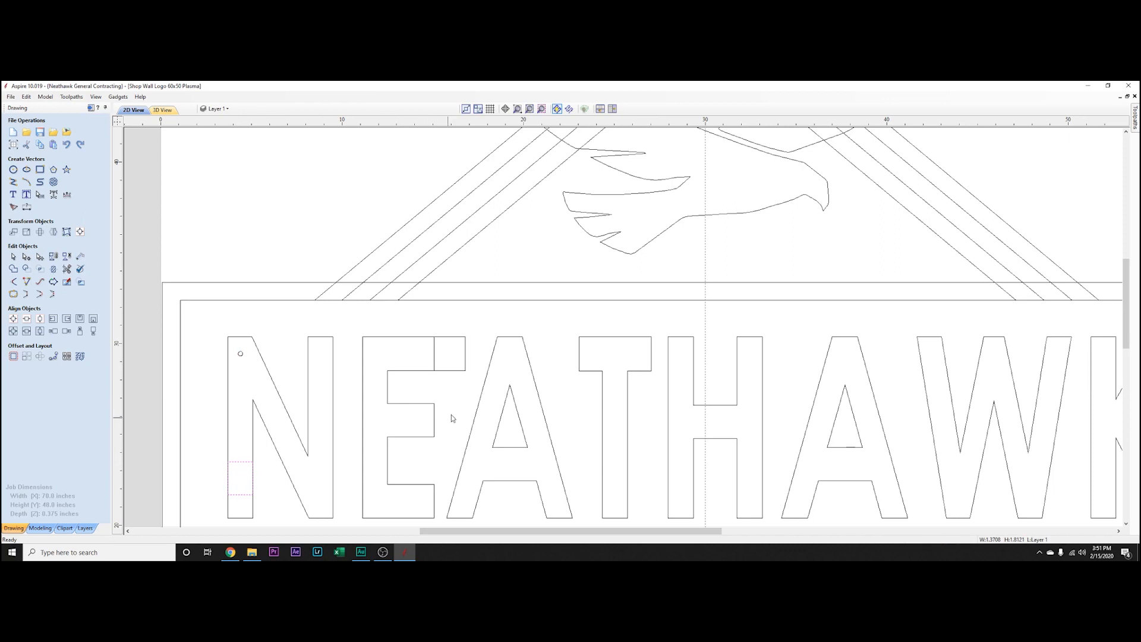
# - Move the rectangle beside the E down to its bottom arm and align its bottom edge with the NEATHAWK lettering
pyautogui.click(451, 370)
pyautogui.press('Down')
pyautogui.press('Down')
pyautogui.press('Down')
pyautogui.press('Down')
pyautogui.press('Down')
pyautogui.press('Down')
pyautogui.press('Down')
pyautogui.press('Down')
pyautogui.press('Down')
pyautogui.press('Down')
pyautogui.press('Down')
pyautogui.press('Up')
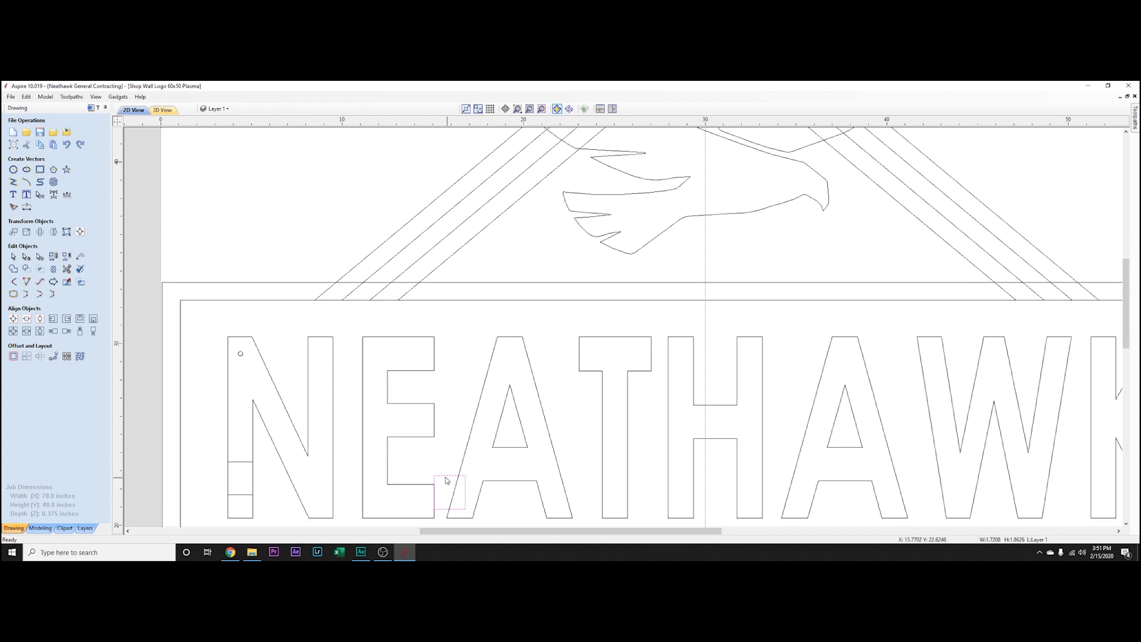
pyautogui.keyDown('shift'); pyautogui.click(410, 485); pyautogui.keyUp('shift')
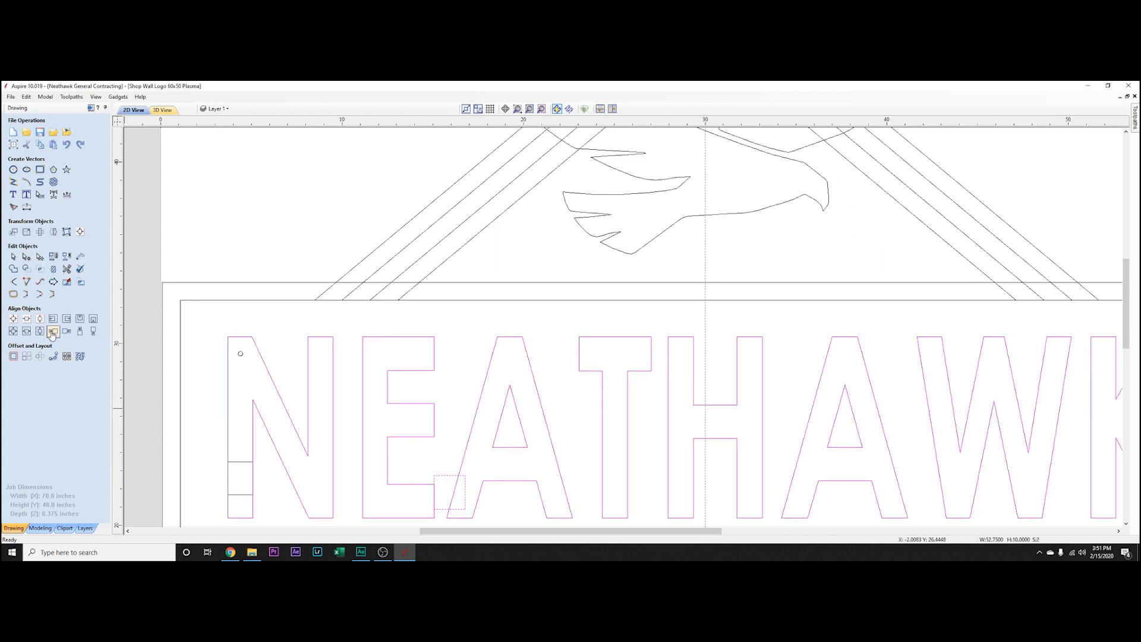
pyautogui.click(92, 320)
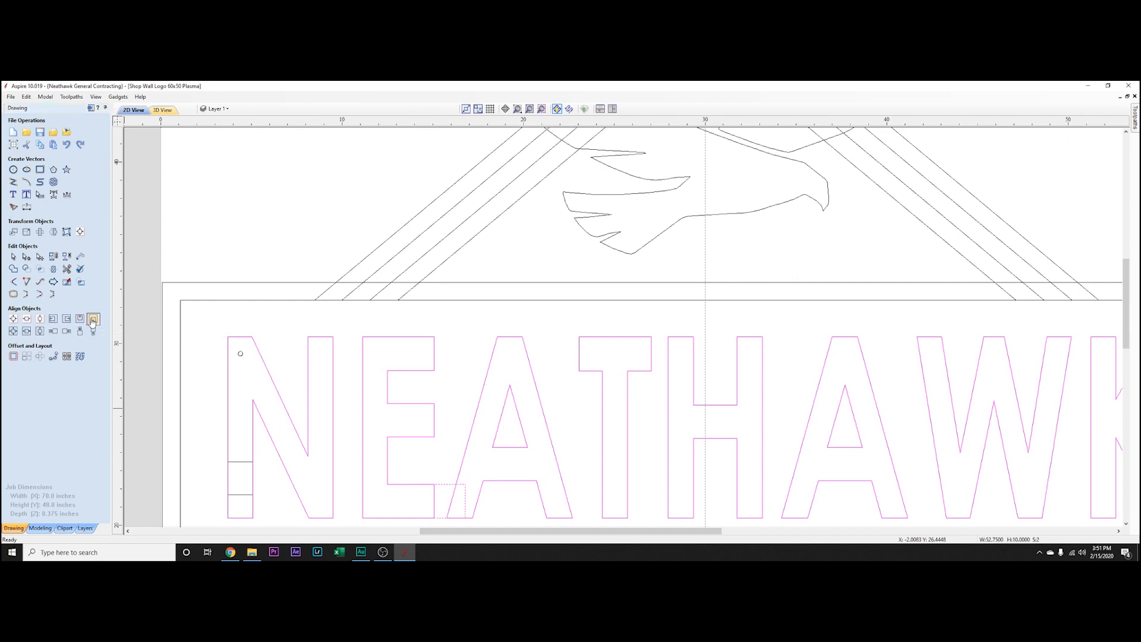
# - Place a copy of the circle lower in the N's left stem and centre it vertically on the rectangle beside the E's bottom arm
pyautogui.click(240, 354)
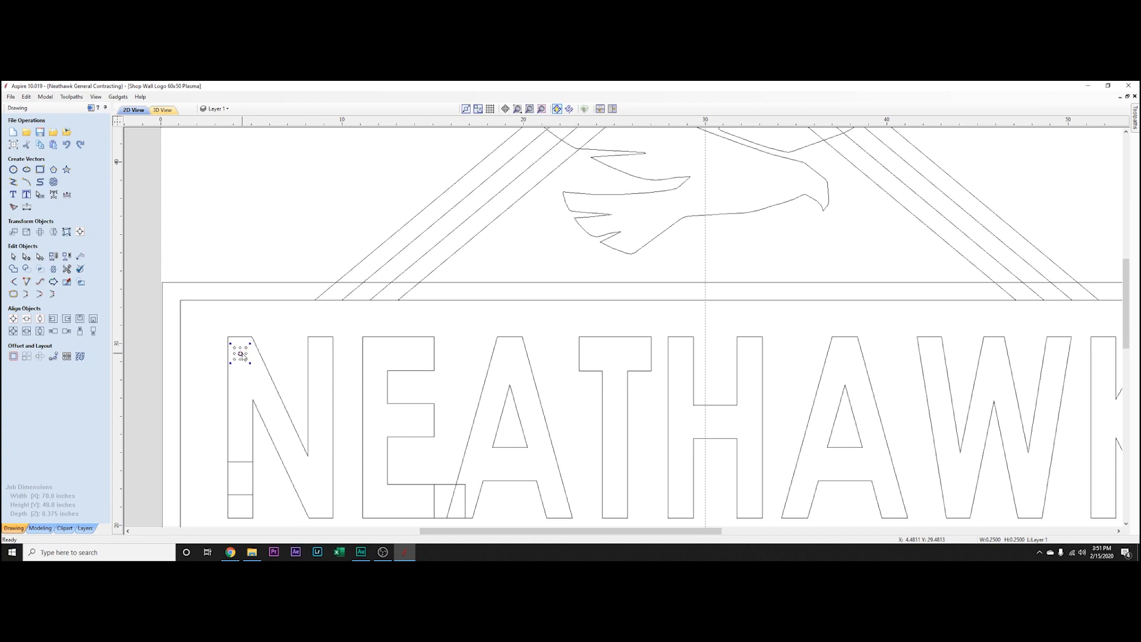
pyautogui.press('Down')
pyautogui.press('Down')
pyautogui.press('Down')
pyautogui.press('Down')
pyautogui.press('Down')
pyautogui.press('Down')
pyautogui.keyDown('shift'); pyautogui.click(447, 485); pyautogui.keyUp('shift')
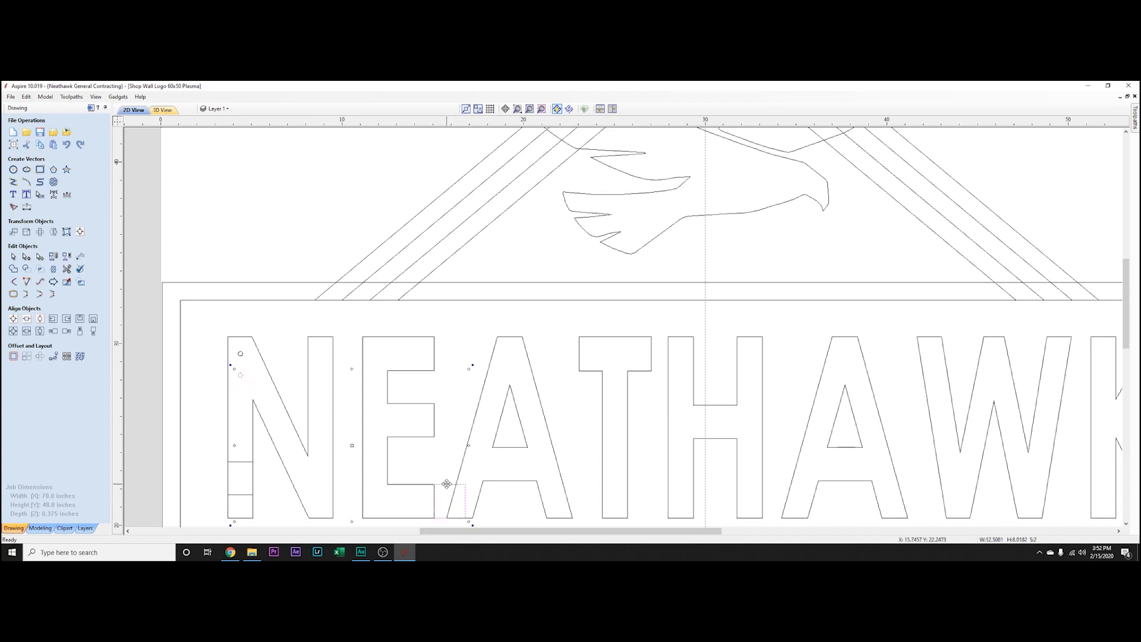
pyautogui.click(40, 332)
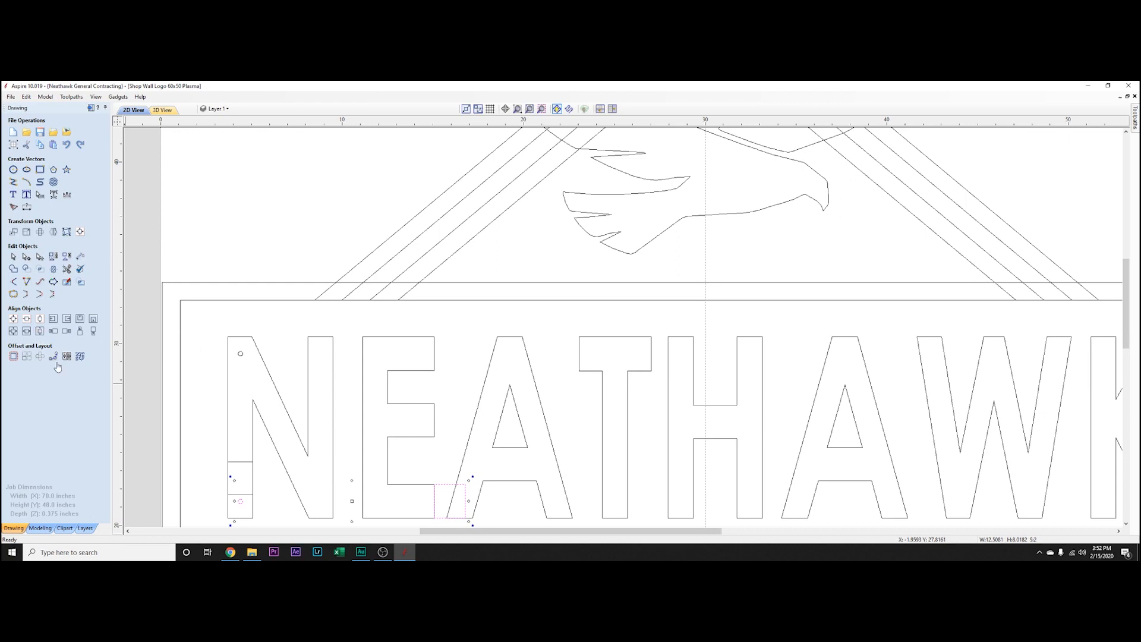
# - Delete the helper rectangles in the N's left stem and beside the E's bottom arm
pyautogui.click(241, 461)
pyautogui.press('Delete')
pyautogui.click(447, 489)
pyautogui.press('Delete')
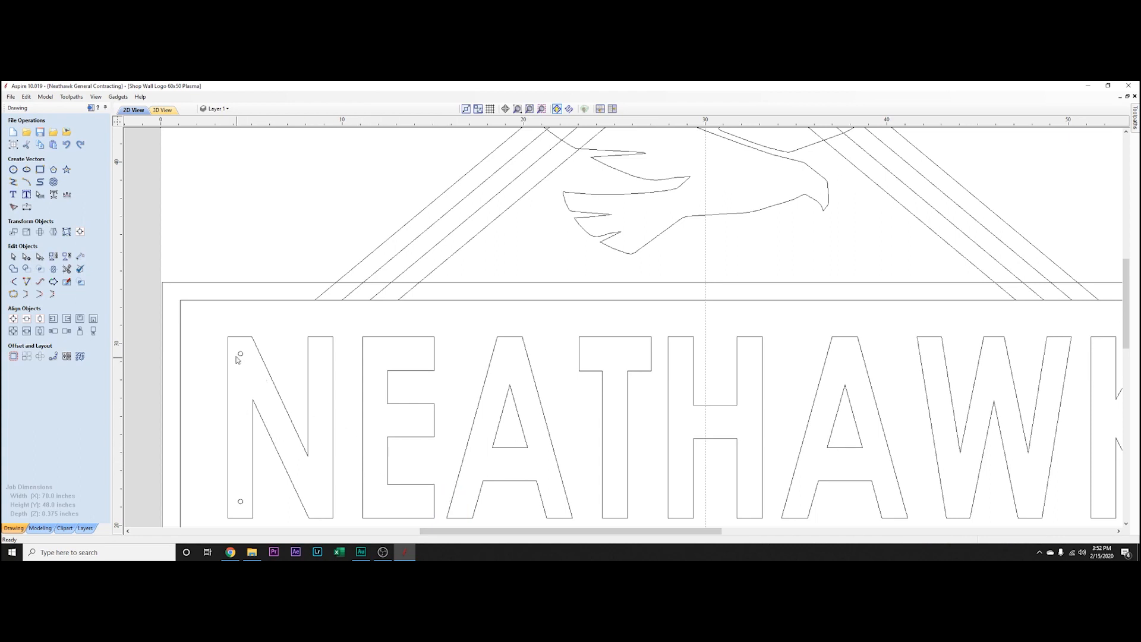
# - Group the two circles in the N's left stem and place a copy of the pair centred in its right stem
pyautogui.click(239, 356)
pyautogui.keyDown('shift'); pyautogui.click(241, 499); pyautogui.keyUp('shift')
pyautogui.click(54, 257)
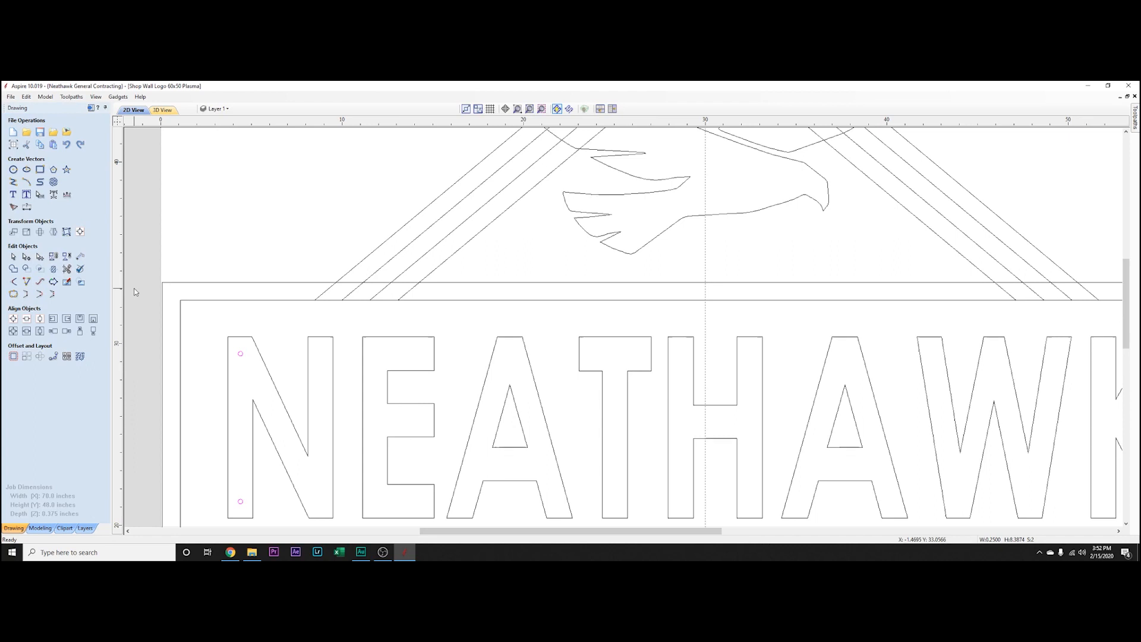
pyautogui.press('Right')
pyautogui.press('Right')
pyautogui.click(225, 373)
pyautogui.press('Right')
pyautogui.press('Right')
pyautogui.press('Right')
pyautogui.press('Right')
pyautogui.press('Right')
pyautogui.press('Right')
pyautogui.press('Right')
pyautogui.press('Right')
pyautogui.press('Right')
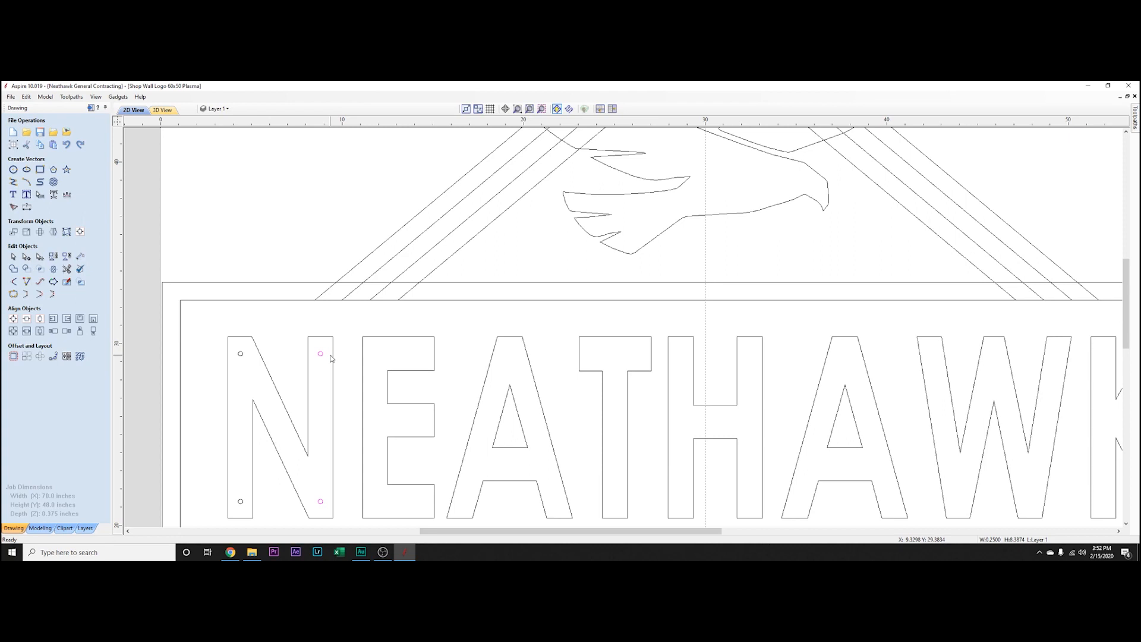
# - Place a copy of the N's right-stem circle pair in the E's left stem, keeping the circles at the same height
pyautogui.press('Right')
pyautogui.press('Right')
pyautogui.press('Right')
pyautogui.press('Right')
pyautogui.press('Right')
pyautogui.press('Right')
pyautogui.press('Right')
pyautogui.press('Right')
pyautogui.press('Right')
pyautogui.press('Right')
pyautogui.press('Left')
pyautogui.press('Right')
# - Place a copy of the circle pair centred in the T's vertical stem, level with the other holes
pyautogui.press('Right')
pyautogui.press('Right')
pyautogui.press('Right')
pyautogui.press('Right')
pyautogui.press('Right')
pyautogui.press('Right')
pyautogui.press('Right')
pyautogui.press('Right')
pyautogui.press('Right')
pyautogui.press('Right')
pyautogui.press('Right')
pyautogui.press('Right')
pyautogui.press('Right')
pyautogui.press('Right')
pyautogui.press('Right')
pyautogui.press('Right')
pyautogui.press('Right')
pyautogui.press('Right')
pyautogui.press('Right')
pyautogui.press('Right')
pyautogui.press('Right')
pyautogui.press('Right')
pyautogui.press('Right')
pyautogui.press('Right')
pyautogui.press('Right')
pyautogui.press('Right')
pyautogui.press('Right')
pyautogui.press('Right')
pyautogui.press('Right')
pyautogui.press('Right')
pyautogui.press('Right')
pyautogui.press('Right')
pyautogui.press('Right')
pyautogui.press('Right')
pyautogui.press('Right')
pyautogui.press('Right')
pyautogui.press('Right')
pyautogui.press('Right')
pyautogui.press('Right')
pyautogui.press('Right')
pyautogui.press('Right')
pyautogui.press('Right')
pyautogui.press('Right')
pyautogui.press('Right')
pyautogui.press('Right')
pyautogui.press('Right')
pyautogui.press('Right')
pyautogui.press('Right')
pyautogui.press('Right')
pyautogui.press('Right')
pyautogui.press('Right')
pyautogui.press('Right')
pyautogui.press('Right')
pyautogui.press('Right')
pyautogui.press('Right')
pyautogui.press('Right')
pyautogui.press('Right')
pyautogui.press('Right')
pyautogui.press('Right')
pyautogui.press('Right')
pyautogui.press('Right')
pyautogui.press('Right')
pyautogui.press('Right')
# - Place copies of the circle pair centred in the H's left and right stems, level with the other holes
pyautogui.press('Right')
pyautogui.press('Right')
pyautogui.press('Right')
pyautogui.press('Right')
pyautogui.press('Right')
pyautogui.press('Right')
pyautogui.press('Right')
pyautogui.press('Right')
pyautogui.press('Right')
pyautogui.press('Right')
pyautogui.press('Right')
pyautogui.press('Right')
pyautogui.press('Right')
pyautogui.press('Right')
pyautogui.press('Right')
pyautogui.press('Right')
pyautogui.press('Right')
pyautogui.press('Right')
pyautogui.press('Right')
pyautogui.press('Right')
pyautogui.press('Right')
pyautogui.press('Right')
pyautogui.press('Right')
pyautogui.press('Right')
pyautogui.press('Right')
pyautogui.press('Right')
pyautogui.press('Right')
pyautogui.press('Right')
pyautogui.press('Right')
pyautogui.press('Right')
pyautogui.press('Right')
pyautogui.press('Right')
pyautogui.press('Right')
pyautogui.press('Right')
pyautogui.press('Right')
pyautogui.press('Right')
pyautogui.press('Right')
pyautogui.press('Left')
# - Place copies of the circle pair in the K's left stem and in its diagonal arm and leg, level with the other holes
pyautogui.press('Right')
pyautogui.press('Right')
pyautogui.press('Right')
pyautogui.press('Right')
pyautogui.press('Right')
pyautogui.press('Right')
pyautogui.press('Right')
pyautogui.press('Right')
pyautogui.press('Right')
pyautogui.press('Right')
pyautogui.press('Right')
pyautogui.press('Right')
pyautogui.press('Right')
pyautogui.press('Right')
pyautogui.press('Right')
pyautogui.press('Right')
pyautogui.press('Right')
pyautogui.press('Right')
pyautogui.press('Right')
pyautogui.press('Right')
pyautogui.press('Right')
pyautogui.press('Right')
pyautogui.press('Right')
pyautogui.press('Right')
pyautogui.press('Right')
pyautogui.press('Right')
pyautogui.press('Right')
pyautogui.press('Right')
pyautogui.press('Right')
pyautogui.press('Right')
pyautogui.press('Right')
pyautogui.press('Right')
pyautogui.press('Right')
pyautogui.press('Right')
pyautogui.press('Right')
pyautogui.press('Right')
pyautogui.press('Right')
pyautogui.press('Right')
pyautogui.press('Right')
pyautogui.press('Right')
pyautogui.press('Right')
pyautogui.press('Right')
pyautogui.press('Right')
pyautogui.press('Right')
pyautogui.press('Right')
pyautogui.press('Right')
pyautogui.press('Right')
pyautogui.press('Right')
pyautogui.press('Right')
pyautogui.press('Right')
pyautogui.press('Right')
pyautogui.press('Right')
pyautogui.press('Right')
pyautogui.press('Right')
pyautogui.press('Right')
pyautogui.press('Right')
pyautogui.press('Right')
pyautogui.press('Right')
pyautogui.press('Right')
pyautogui.press('Right')
pyautogui.press('Right')
pyautogui.press('Right')
pyautogui.press('Right')
pyautogui.press('Right')
pyautogui.press('Right')
pyautogui.press('Right')
pyautogui.press('Right')
pyautogui.press('Right')
pyautogui.press('Right')
pyautogui.press('Right')
pyautogui.press('Right')
pyautogui.press('Right')
pyautogui.press('Right')
pyautogui.press('Right')
pyautogui.press('Right')
pyautogui.press('Right')
pyautogui.press('Right')
pyautogui.press('Right')
pyautogui.press('Right')
pyautogui.press('Right')
pyautogui.press('Right')
pyautogui.moveTo(529, 531); pyautogui.dragTo(577, 529)
pyautogui.press('Right')
pyautogui.press('Right')
pyautogui.press('Right')
pyautogui.press('Right')
pyautogui.press('Right')
pyautogui.press('Right')
pyautogui.press('Right')
pyautogui.press('Right')
pyautogui.press('Right')
pyautogui.press('Right')
pyautogui.press('Right')
pyautogui.press('Right')
pyautogui.press('Right')
pyautogui.press('Right')
pyautogui.press('Right')
pyautogui.press('Right')
pyautogui.press('Right')
pyautogui.press('Right')
pyautogui.press('Right')
pyautogui.press('Right')
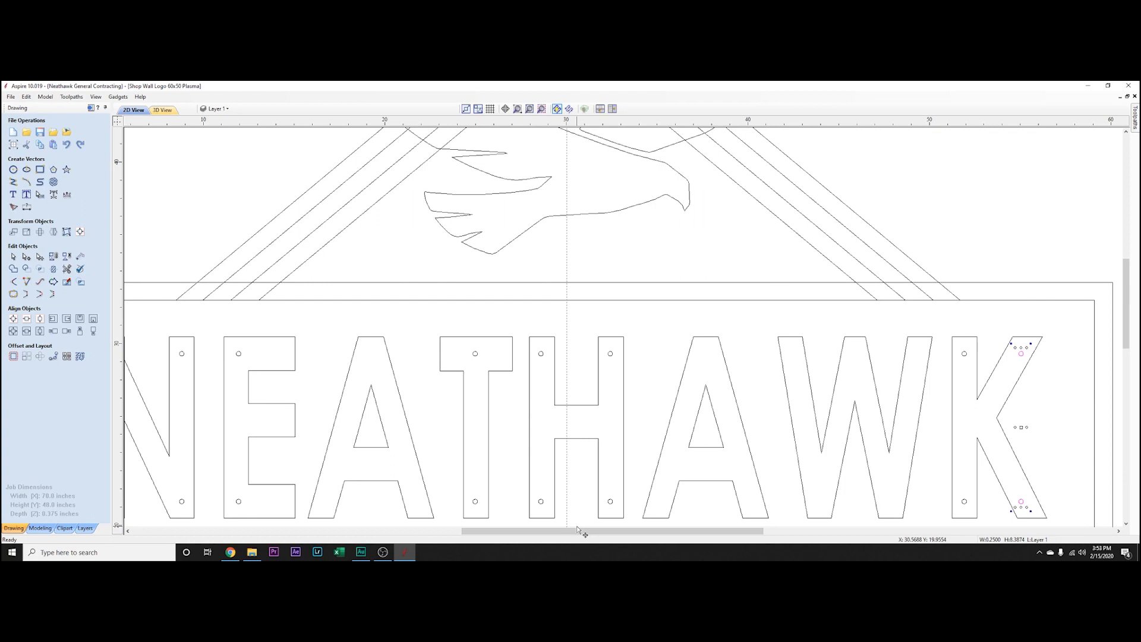
# - Nudge the K's lower-right circle slightly right so it sits centred in the diagonal leg
pyautogui.press('Right')
pyautogui.press('Right')
pyautogui.press('Right')
# - Place copies of the K's upper-right circle at the tops of both outer W arms and in the second A's apex
pyautogui.click(1023, 354)
pyautogui.hotkey('ctrl', 'v')
pyautogui.press('Left')
pyautogui.press('Left')
pyautogui.press('Left')
pyautogui.press('Left')
pyautogui.press('Left')
pyautogui.press('Left')
pyautogui.press('Left')
pyautogui.press('Left')
pyautogui.press('Left')
pyautogui.press('Left')
pyautogui.press('Left')
pyautogui.press('Left')
pyautogui.press('Left')
pyautogui.press('Left')
pyautogui.press('Left')
pyautogui.press('Left')
pyautogui.press('Left')
pyautogui.press('Left')
pyautogui.press('Left')
pyautogui.press('Left')
pyautogui.press('Left')
pyautogui.press('Left')
pyautogui.press('Left')
pyautogui.press('Left')
pyautogui.press('Left')
pyautogui.press('Left')
pyautogui.press('Left')
pyautogui.press('Left')
pyautogui.press('Left')
pyautogui.press('Left')
pyautogui.press('Left')
pyautogui.press('Left')
pyautogui.press('Left')
pyautogui.press('Left')
pyautogui.press('Left')
pyautogui.press('Left')
pyautogui.press('Left')
pyautogui.press('Left')
pyautogui.press('Left')
pyautogui.press('Left')
pyautogui.press('Left')
pyautogui.press('Left')
pyautogui.press('Left')
pyautogui.press('Left')
pyautogui.press('Left')
pyautogui.press('Left')
pyautogui.press('Left')
pyautogui.press('Left')
pyautogui.press('Left')
pyautogui.press('Left')
pyautogui.press('Left')
pyautogui.press('Left')
pyautogui.press('Left')
pyautogui.press('Left')
# - Ungroup the NEATHAWK lettering and centre the apex circle horizontally on the second A
pyautogui.click(721, 319)
pyautogui.click(708, 341)
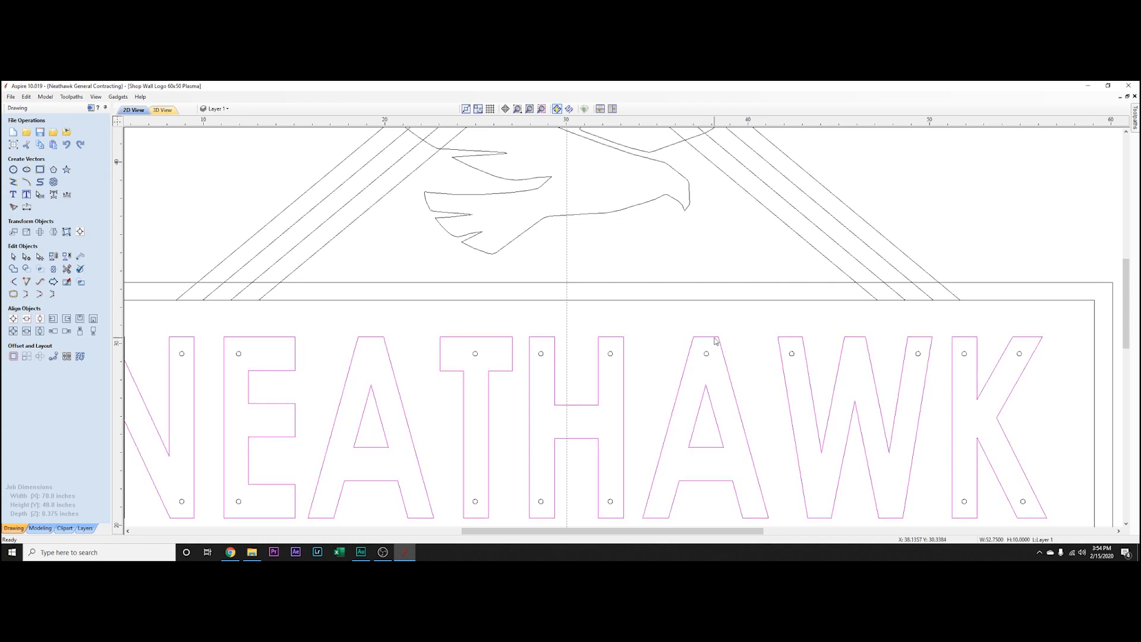
pyautogui.click(67, 270)
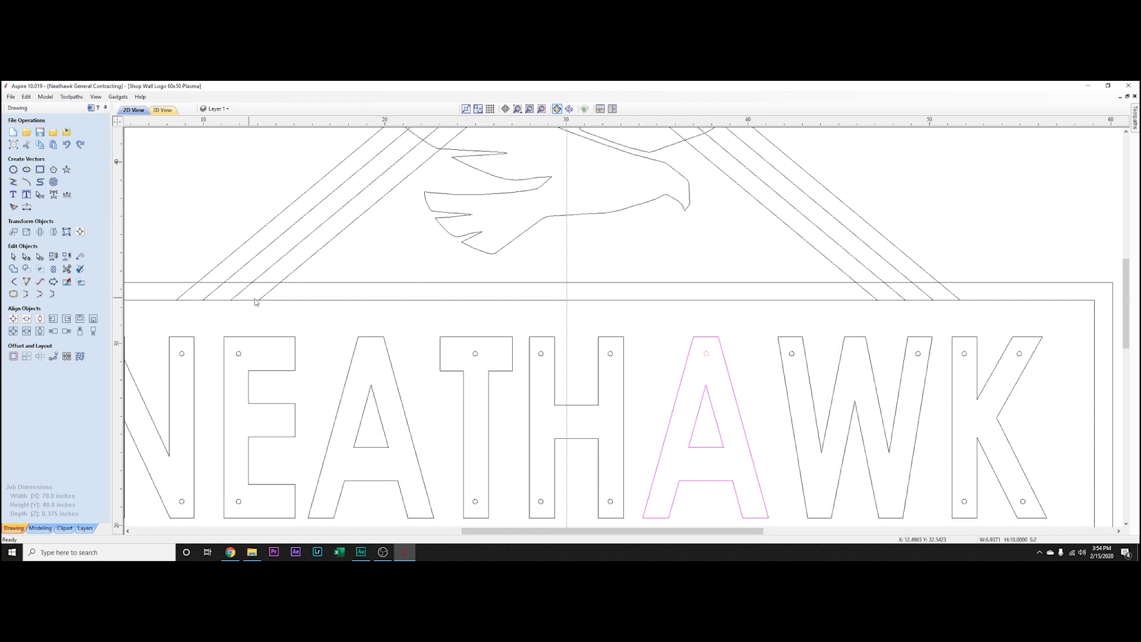
pyautogui.click(709, 363)
pyautogui.keyDown('shift'); pyautogui.click(711, 338); pyautogui.keyUp('shift')
pyautogui.click(30, 334)
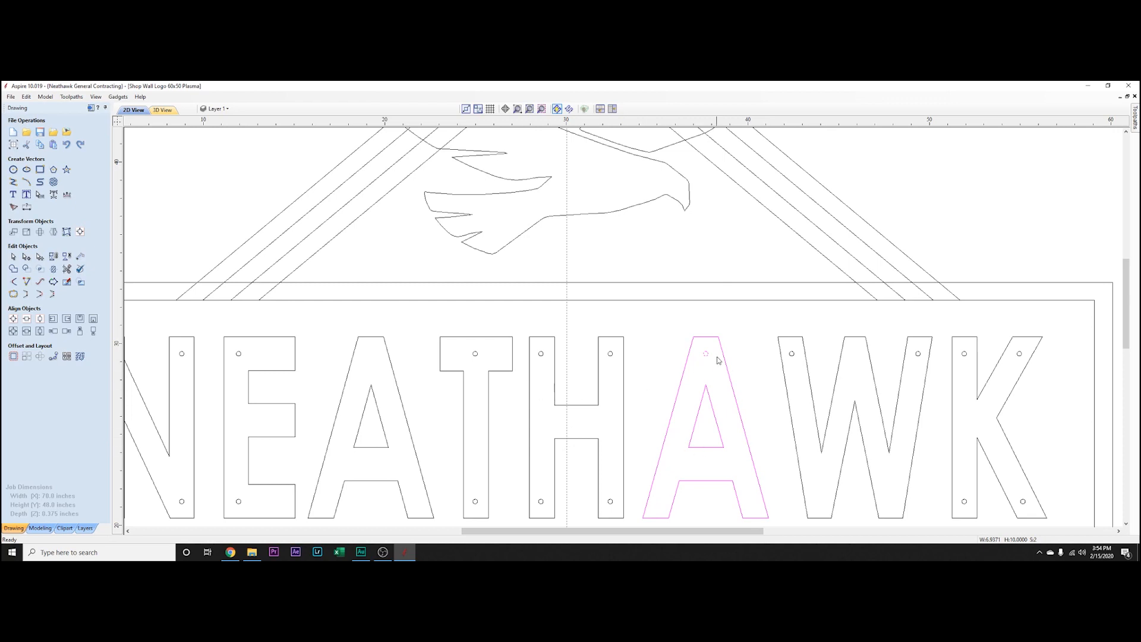
# - Use the T's upper circle and a copy of it to place one hole in each end of the crossbar
pyautogui.click(475, 354)
pyautogui.click(476, 355)
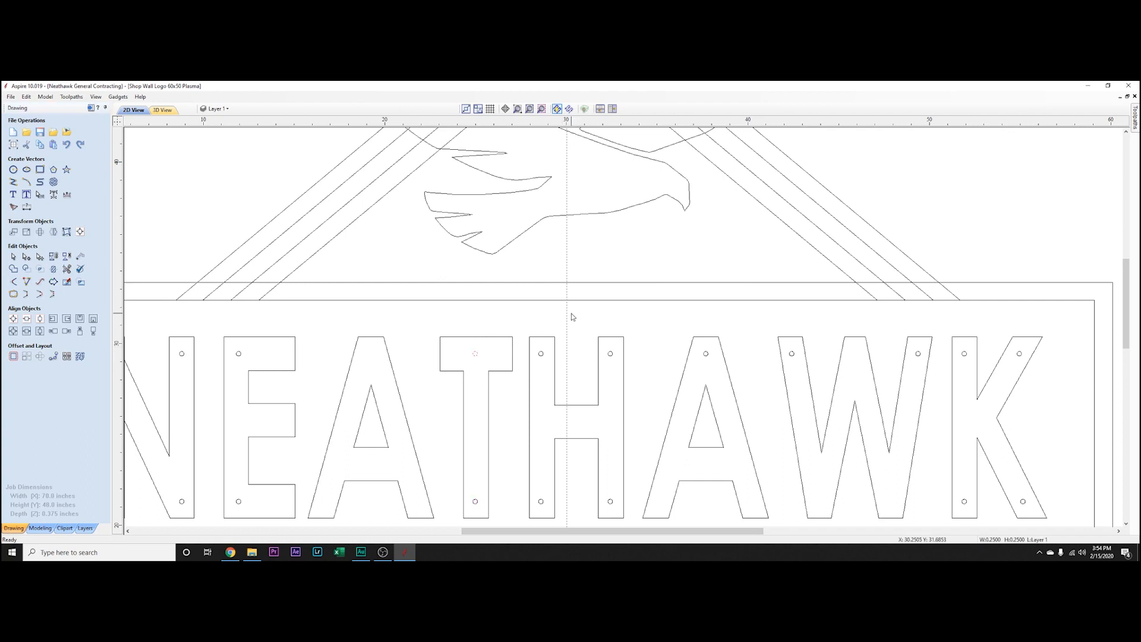
pyautogui.hotkey('ctrl', 'c')
pyautogui.hotkey('ctrl', 'v')
pyautogui.press('Left')
pyautogui.press('Left')
pyautogui.press('Left')
pyautogui.press('Left')
pyautogui.press('Left')
pyautogui.press('Left')
pyautogui.click(522, 354)
# - Group the T's two crossbar circles, centre them horizontally on the T, and ungroup them
pyautogui.click(476, 356)
pyautogui.click(63, 257)
pyautogui.click(504, 374)
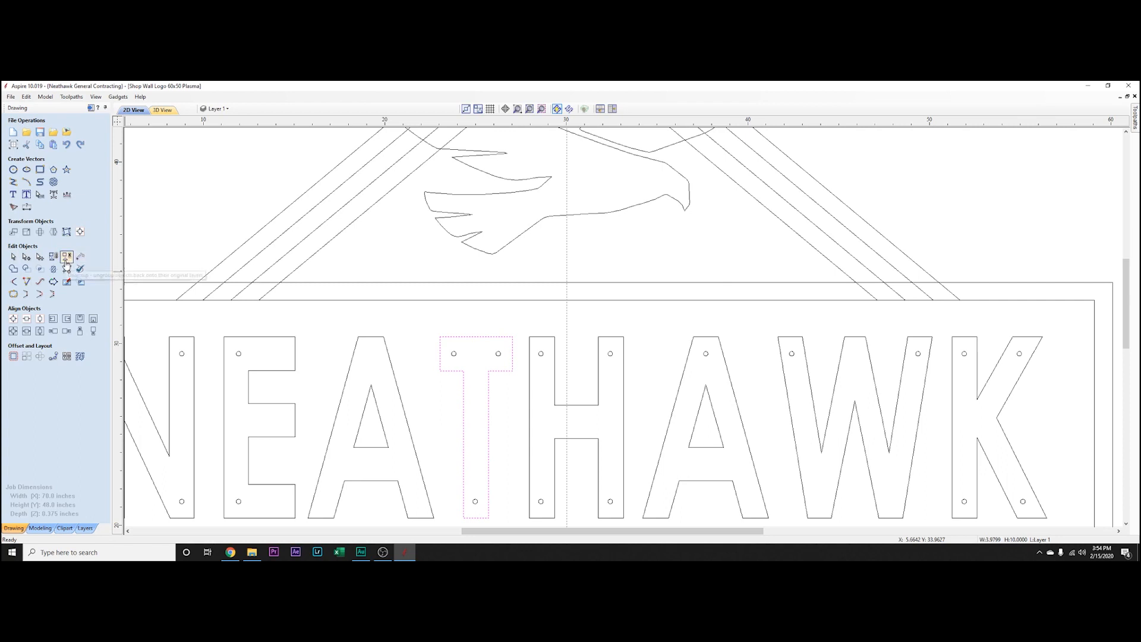
pyautogui.click(447, 347)
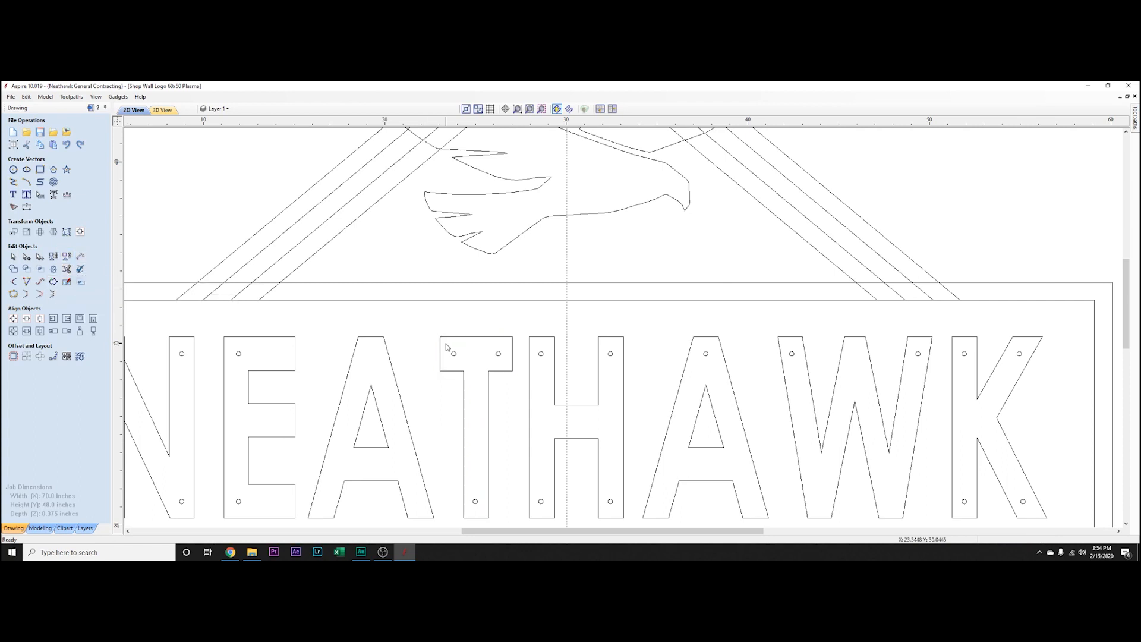
pyautogui.click(485, 340)
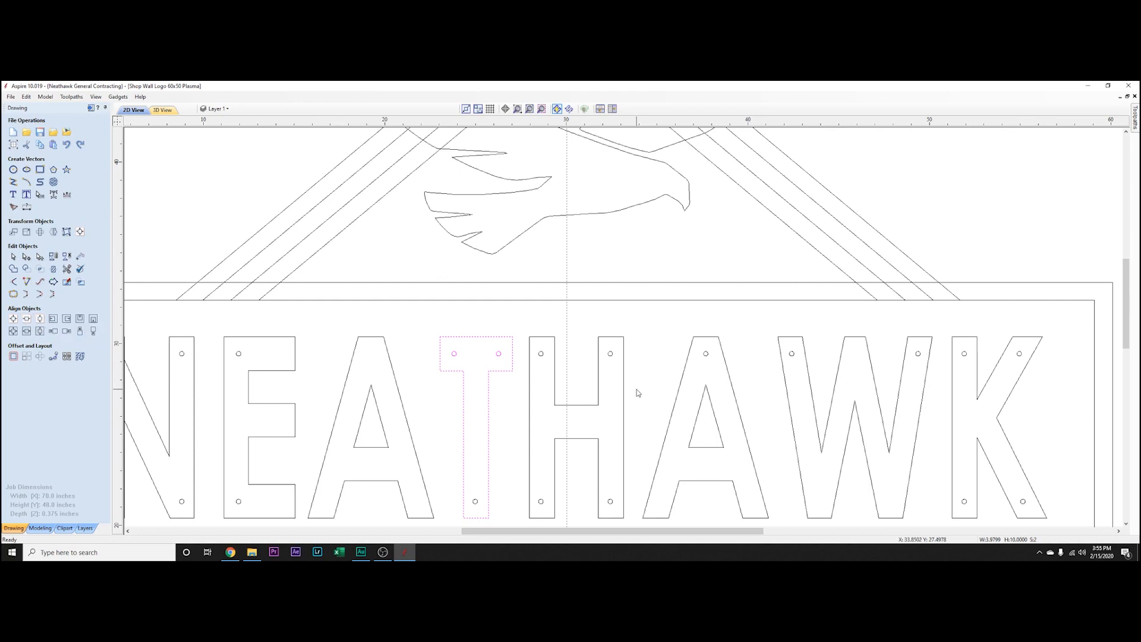
# - Place copies of the H's lower-right circle in both legs of the second A and centre the two horizontally on the letter
pyautogui.click(610, 501)
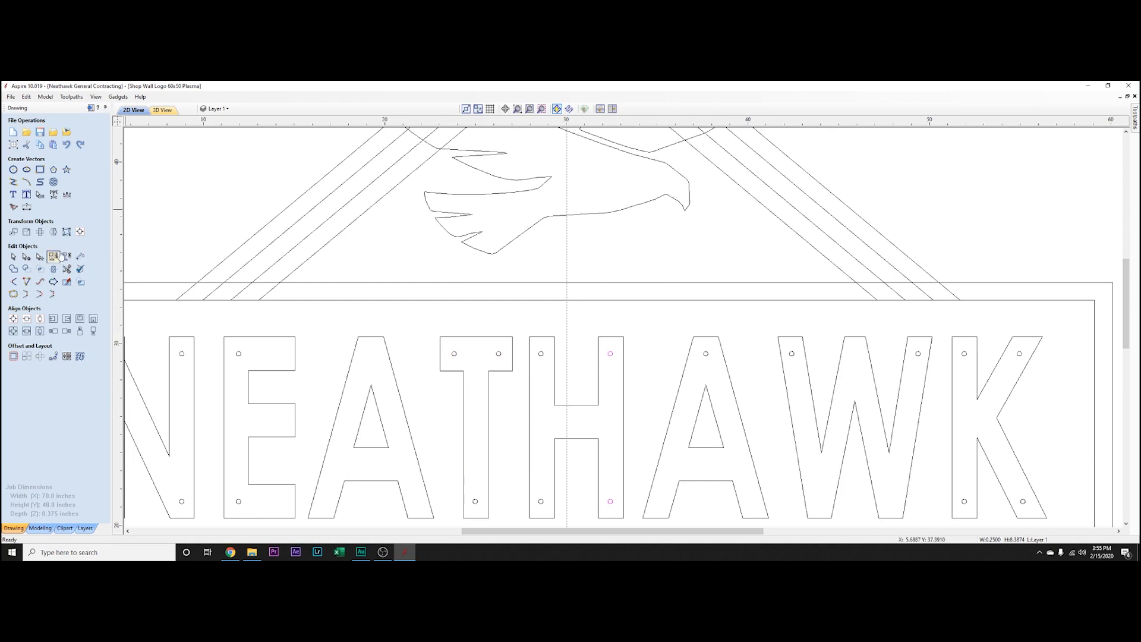
pyautogui.click(612, 501)
pyautogui.press('Right')
pyautogui.press('Right')
pyautogui.press('Right')
pyautogui.press('Right')
pyautogui.press('Right')
pyautogui.press('Right')
pyautogui.press('Right')
pyautogui.press('Right')
pyautogui.press('Right')
pyautogui.press('Right')
pyautogui.press('Right')
pyautogui.press('Right')
pyautogui.press('Right')
pyautogui.press('Right')
pyautogui.press('Right')
pyautogui.press('Right')
pyautogui.press('Right')
pyautogui.press('Right')
pyautogui.press('Right')
pyautogui.press('Right')
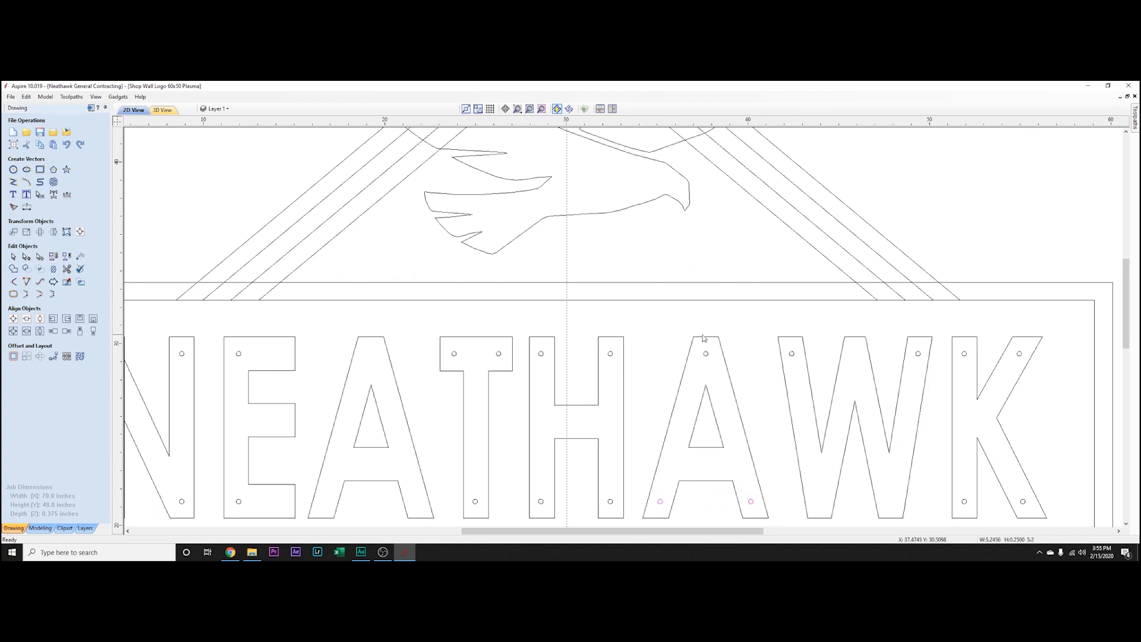
pyautogui.keyDown('shift'); pyautogui.click(732, 384); pyautogui.keyUp('shift')
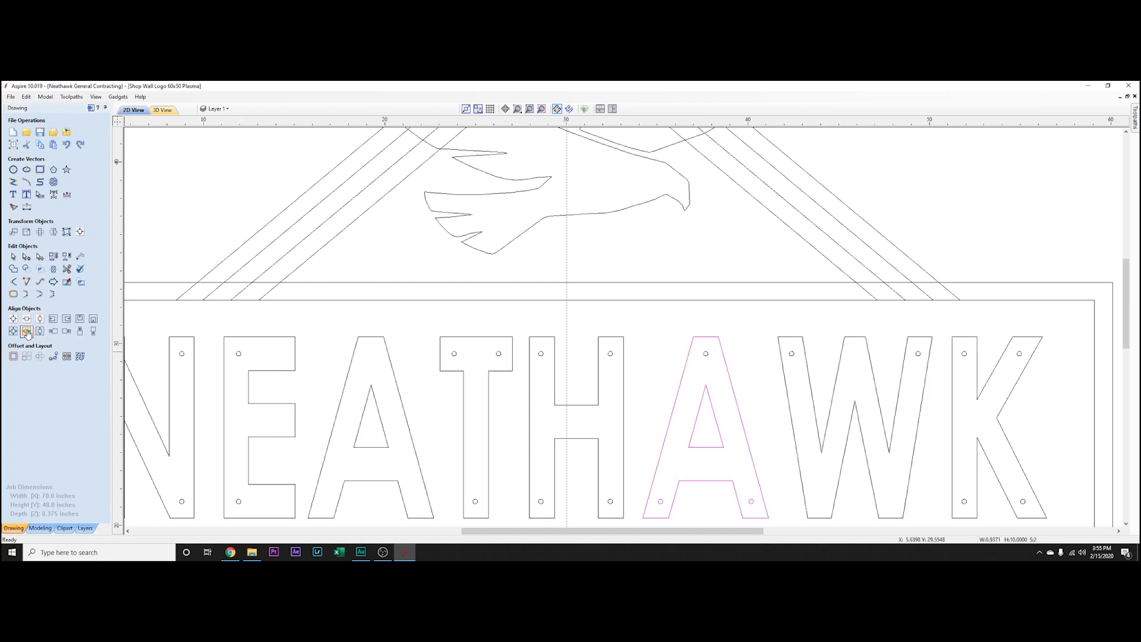
# - Group the second A's three circles and place a copy centred horizontally on the first A
pyautogui.click(707, 355)
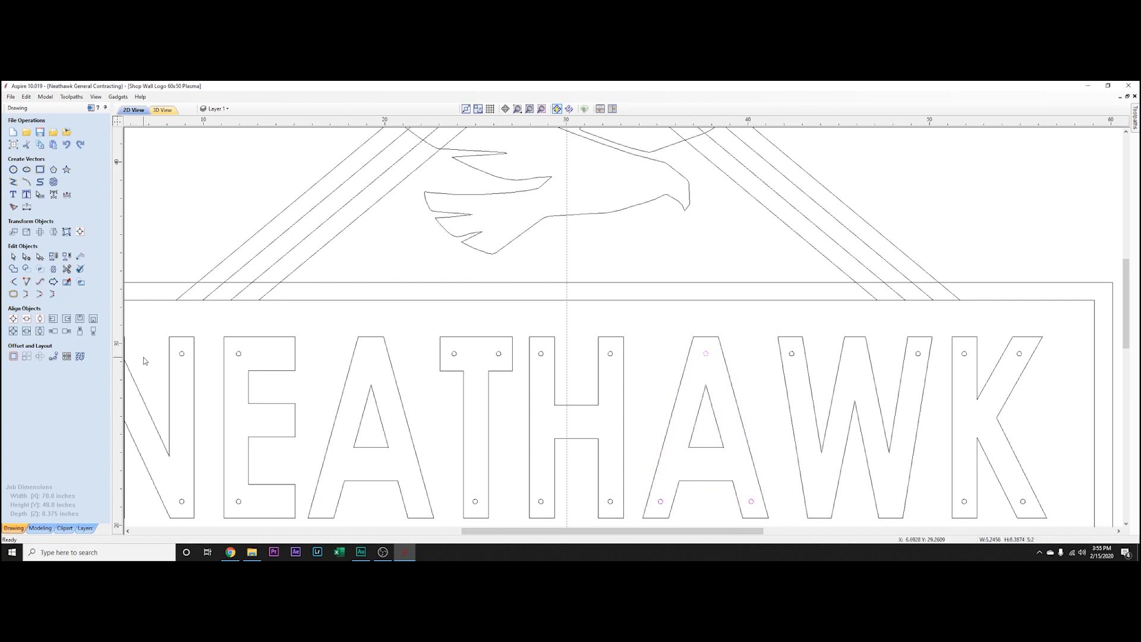
pyautogui.click(56, 259)
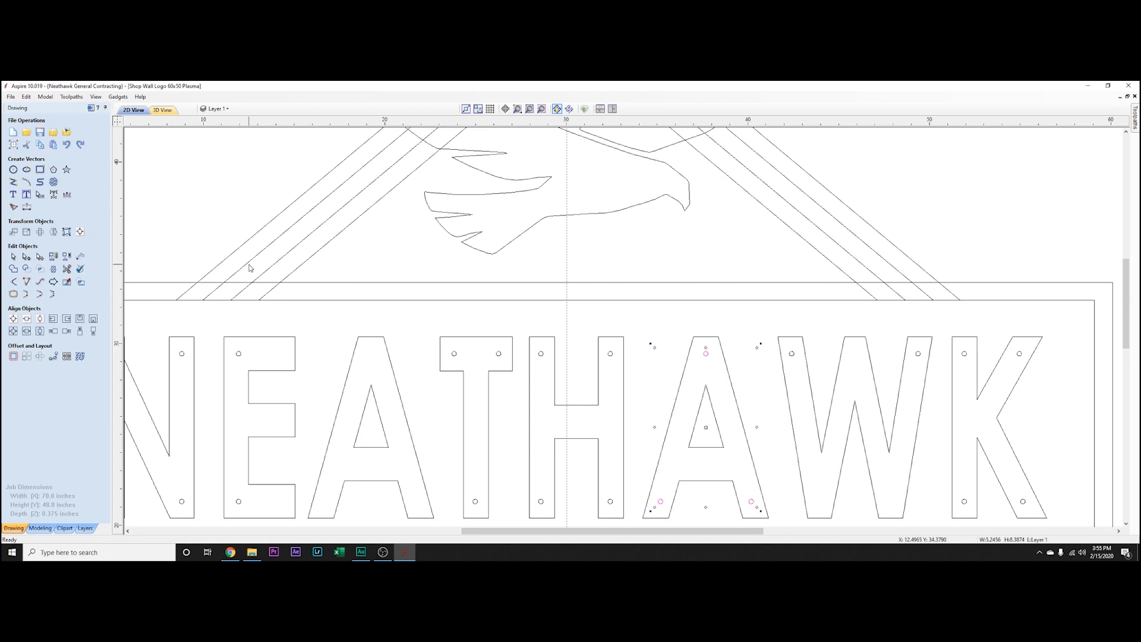
pyautogui.keyDown('shift'); pyautogui.click(389, 356); pyautogui.keyUp('shift')
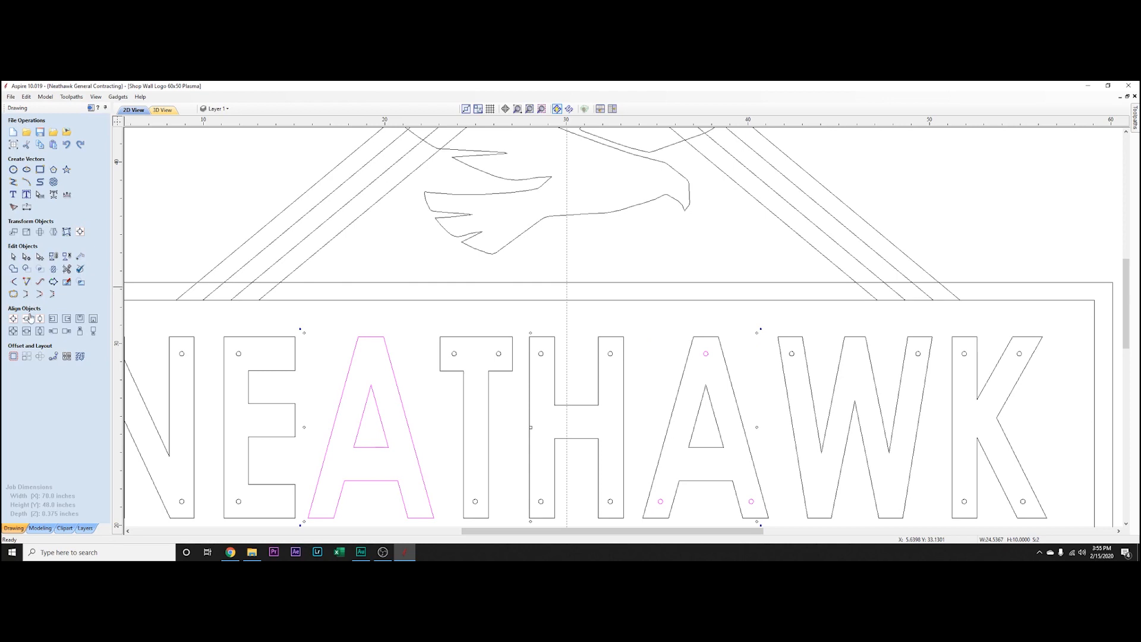
pyautogui.click(26, 335)
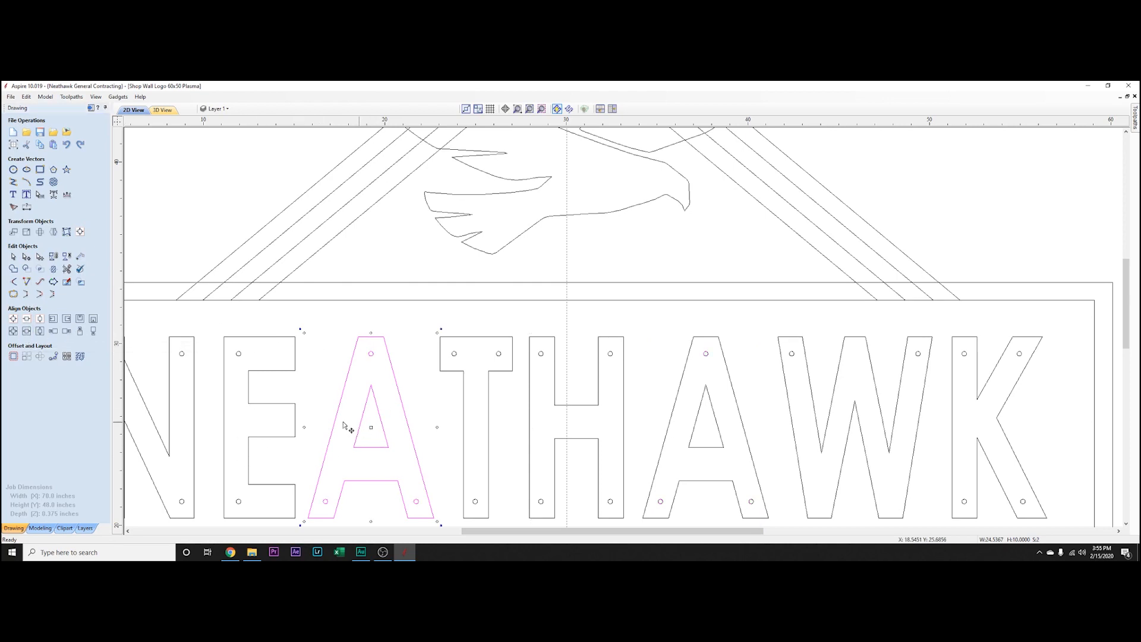
# - Ungroup the E's circle pair and place a copy of its upper circle near the end of the middle arm
pyautogui.click(239, 355)
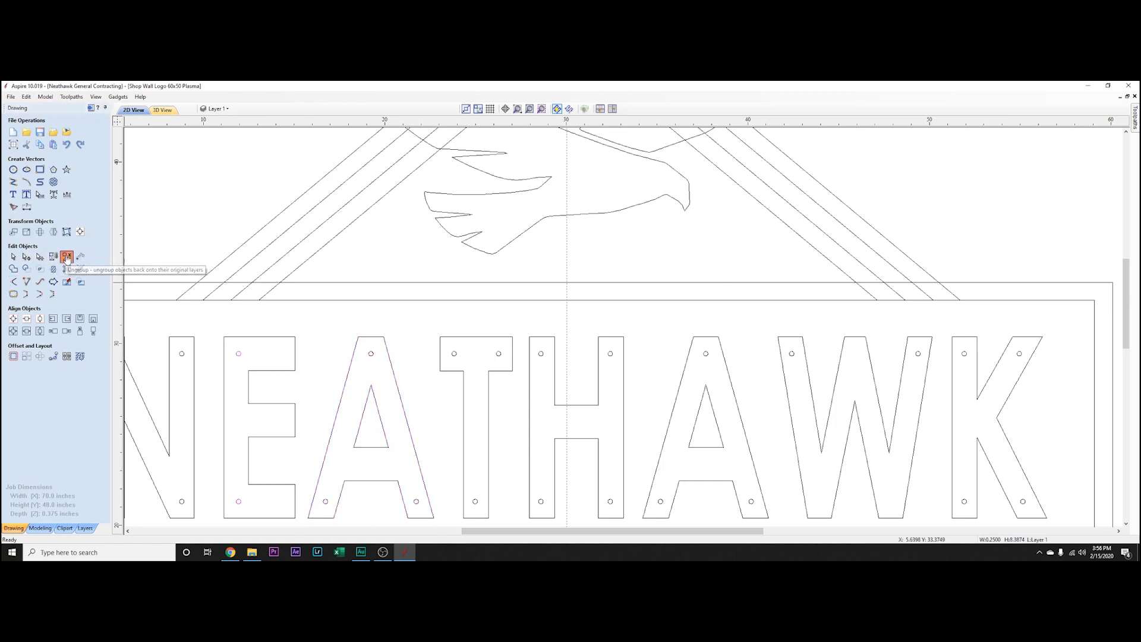
pyautogui.click(346, 359)
pyautogui.click(239, 354)
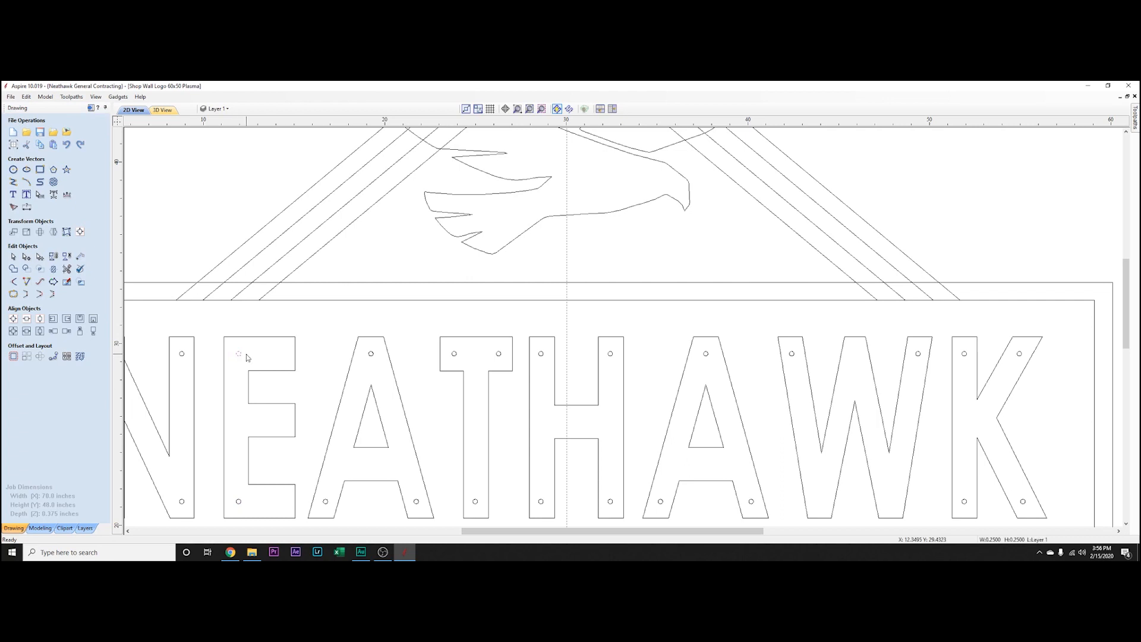
pyautogui.press('Down')
pyautogui.press('Down')
pyautogui.press('Down')
pyautogui.press('Down')
pyautogui.press('Down')
pyautogui.press('Down')
pyautogui.press('Down')
pyautogui.press('Down')
pyautogui.press('Down')
pyautogui.press('Down')
pyautogui.press('Down')
pyautogui.press('Down')
pyautogui.press('Right')
pyautogui.press('Right')
pyautogui.press('Right')
pyautogui.press('Right')
pyautogui.press('Right')
pyautogui.press('Right')
pyautogui.press('Right')
pyautogui.press('Down')
pyautogui.click(318, 341)
pyautogui.click(282, 422)
pyautogui.click(13, 170)
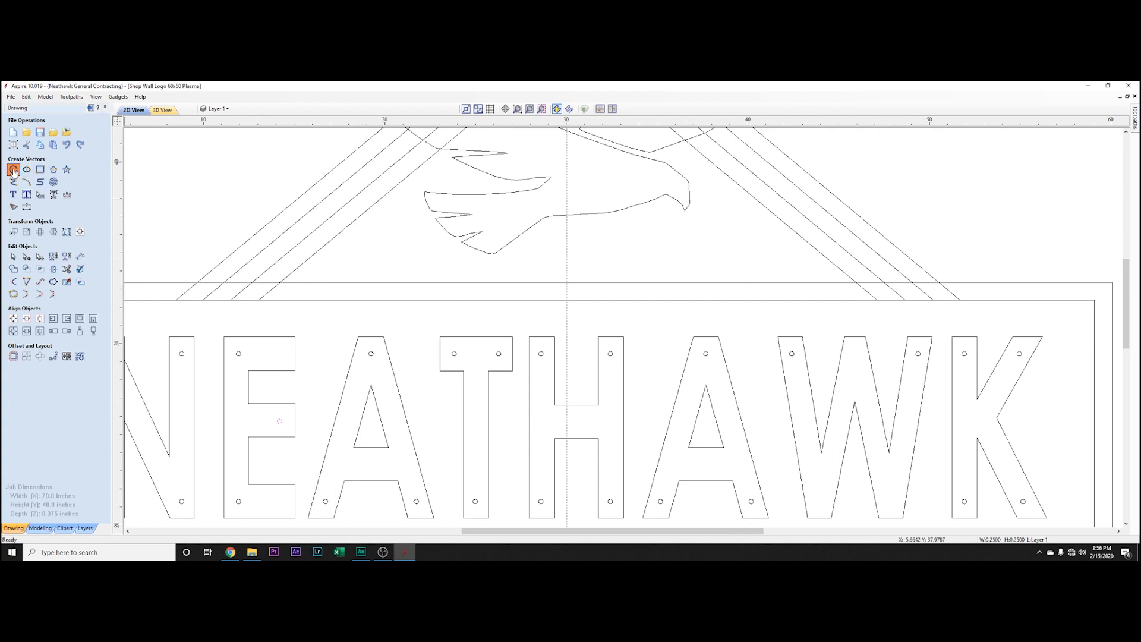
pyautogui.press('Escape')
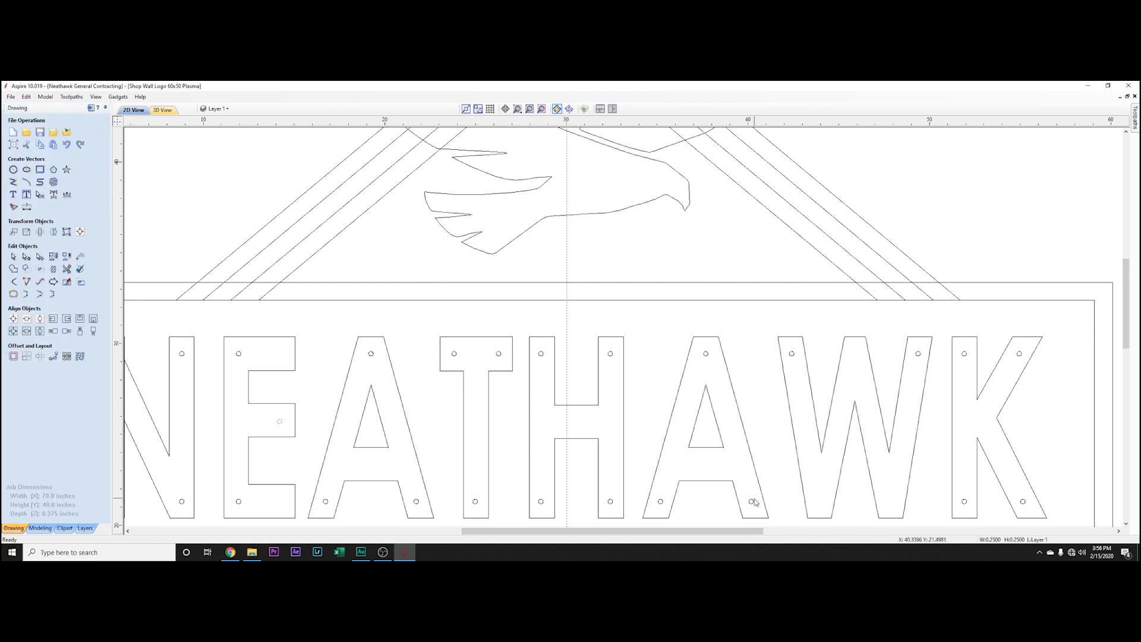
# - Place copies of the T's bottom circle in both lower points of the W
pyautogui.click(475, 501)
pyautogui.hotkey('ctrl', 'v')
pyautogui.press('Right')
pyautogui.press('Right')
pyautogui.press('Right')
pyautogui.press('Right')
pyautogui.press('Right')
pyautogui.press('Right')
pyautogui.press('Right')
pyautogui.press('Right')
pyautogui.press('Right')
pyautogui.press('Right')
pyautogui.press('Right')
pyautogui.press('Right')
pyautogui.press('Right')
pyautogui.press('Right')
pyautogui.press('Right')
pyautogui.press('Right')
pyautogui.press('Right')
pyautogui.press('Right')
pyautogui.press('Right')
pyautogui.press('Right')
pyautogui.press('Right')
pyautogui.press('Right')
pyautogui.press('Right')
pyautogui.press('Right')
pyautogui.press('Right')
pyautogui.press('Right')
pyautogui.press('Right')
pyautogui.press('Right')
pyautogui.press('Right')
pyautogui.press('Right')
pyautogui.press('Right')
pyautogui.press('Right')
pyautogui.press('Right')
pyautogui.press('Right')
pyautogui.press('Right')
pyautogui.press('Right')
pyautogui.press('Right')
pyautogui.press('Right')
pyautogui.press('Right')
pyautogui.press('Right')
pyautogui.press('Right')
pyautogui.press('Right')
pyautogui.press('Right')
pyautogui.press('Right')
pyautogui.press('Right')
pyautogui.press('Right')
pyautogui.press('Right')
pyautogui.press('Right')
pyautogui.press('Right')
pyautogui.press('Right')
pyautogui.press('Right')
pyautogui.press('Right')
pyautogui.press('Right')
pyautogui.press('Right')
pyautogui.press('Right')
pyautogui.press('Right')
pyautogui.press('Right')
pyautogui.press('Right')
pyautogui.press('Right')
pyautogui.press('Right')
pyautogui.press('Right')
pyautogui.press('Right')
pyautogui.press('Right')
pyautogui.press('Right')
pyautogui.press('Right')
pyautogui.press('Right')
pyautogui.press('Right')
pyautogui.press('Right')
pyautogui.press('Right')
pyautogui.press('Right')
pyautogui.press('Right')
pyautogui.press('Right')
pyautogui.press('Right')
pyautogui.press('Right')
pyautogui.press('Right')
pyautogui.press('Right')
pyautogui.press('Right')
pyautogui.press('Right')
pyautogui.press('Right')
pyautogui.press('Right')
pyautogui.press('Right')
pyautogui.press('Right')
pyautogui.press('Right')
pyautogui.press('Right')
pyautogui.press('Right')
pyautogui.press('Right')
pyautogui.press('Right')
pyautogui.press('Right')
pyautogui.press('Right')
pyautogui.press('Right')
pyautogui.press('Right')
pyautogui.press('Right')
pyautogui.press('Right')
pyautogui.press('Right')
pyautogui.press('Right')
pyautogui.press('Right')
pyautogui.press('Right')
pyautogui.press('Right')
pyautogui.press('Right')
pyautogui.press('Right')
pyautogui.press('Right')
pyautogui.press('Right')
pyautogui.press('Right')
pyautogui.press('Right')
pyautogui.press('Right')
pyautogui.press('Right')
pyautogui.press('Right')
pyautogui.press('Right')
pyautogui.press('Right')
pyautogui.press('Right')
pyautogui.press('Right')
pyautogui.press('Right')
pyautogui.press('Right')
pyautogui.press('Right')
pyautogui.press('Right')
pyautogui.click(897, 502)
# - Centre the W's lower circle pair and its upper circle pair horizontally on the letter
pyautogui.click(891, 503)
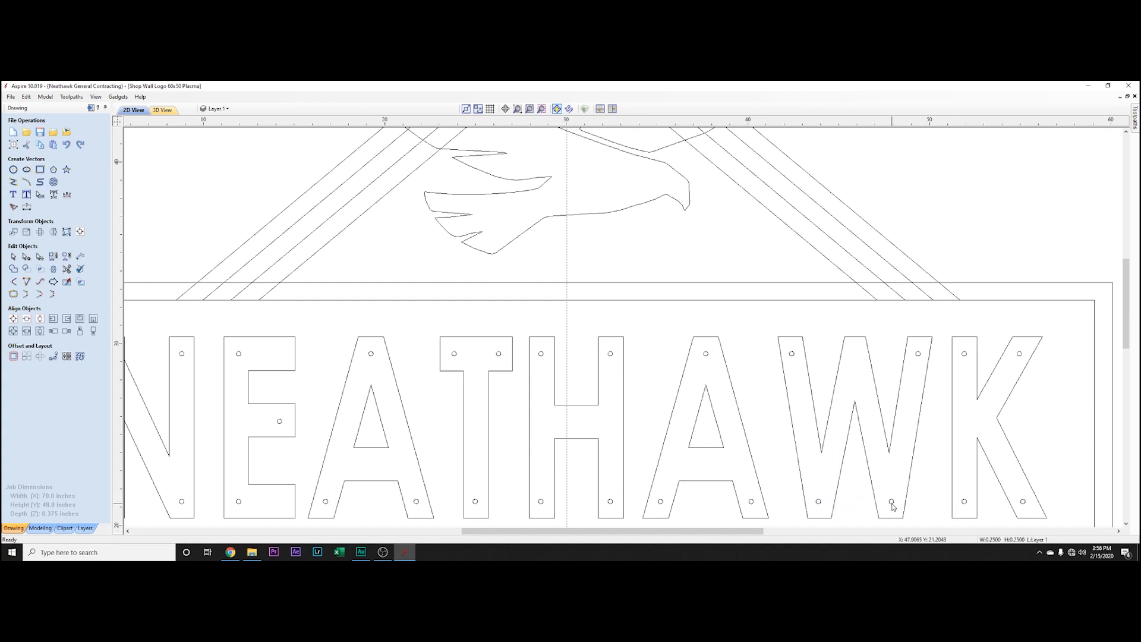
pyautogui.keyDown('shift'); pyautogui.click(820, 504); pyautogui.keyUp('shift')
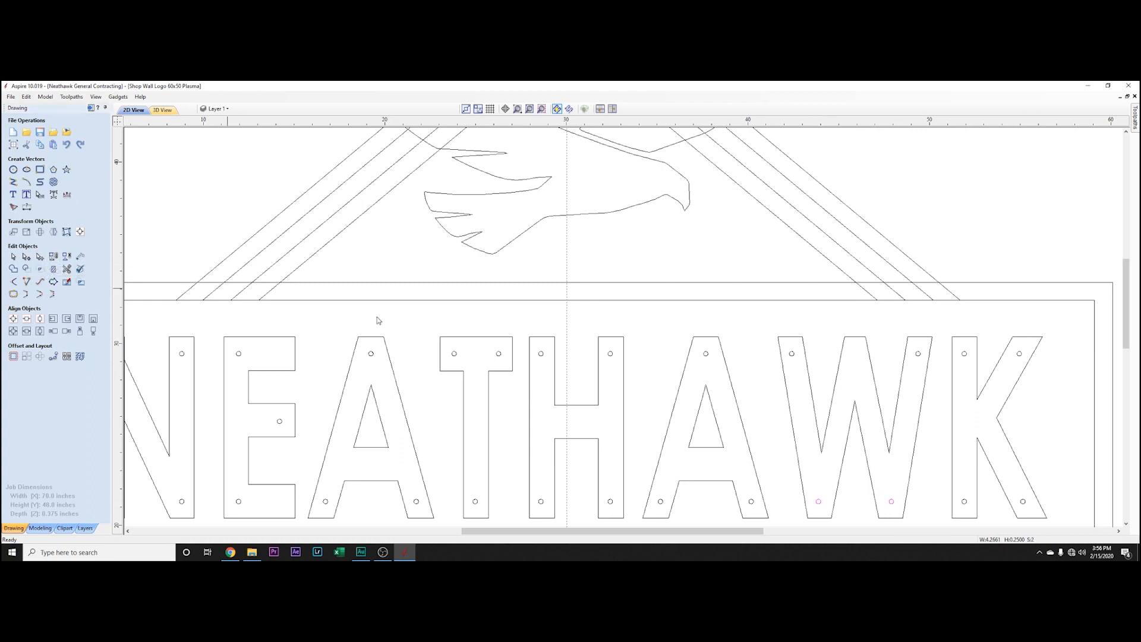
pyautogui.keyDown('shift'); pyautogui.click(856, 339); pyautogui.keyUp('shift')
pyautogui.click(27, 331)
pyautogui.click(793, 355)
pyautogui.click(867, 348)
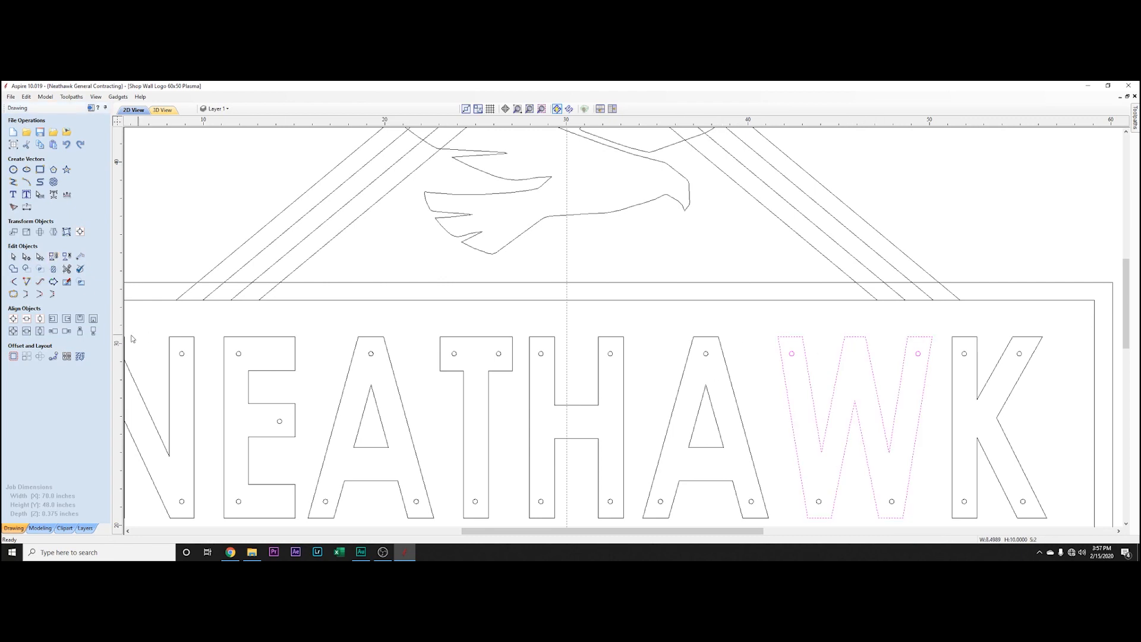
pyautogui.scroll(-2, 358, 412)
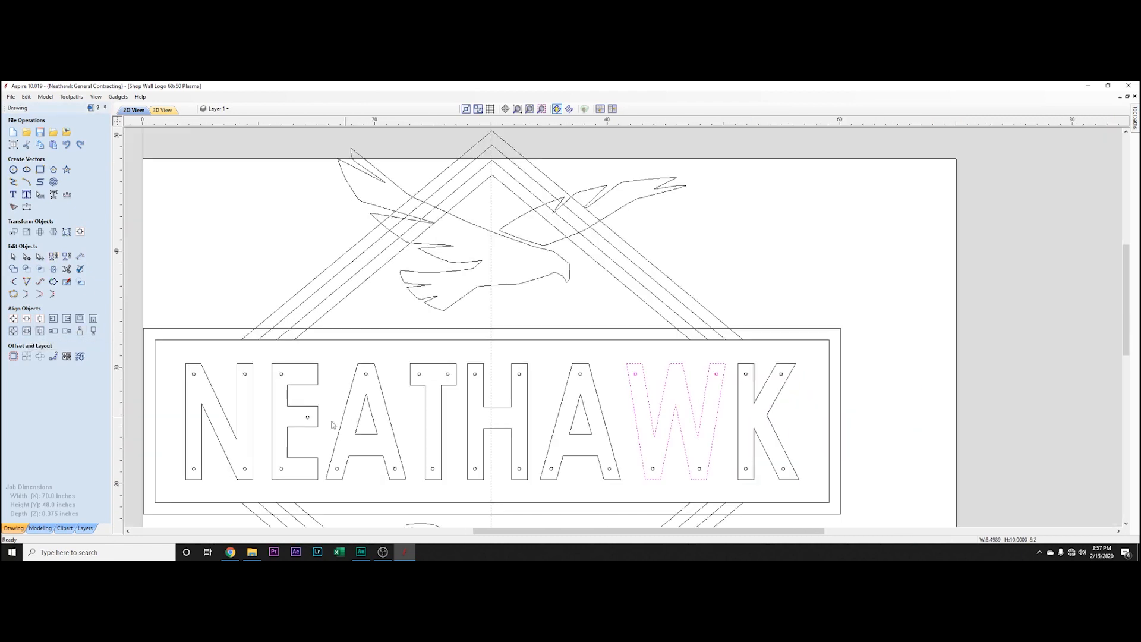
pyautogui.click(361, 354)
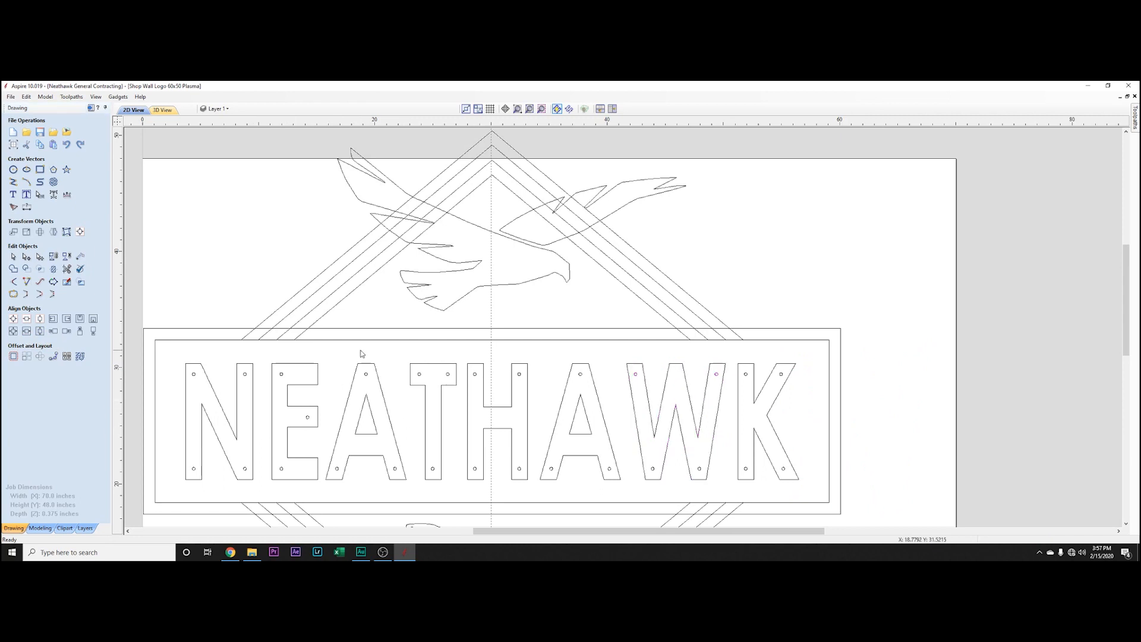
# - Select all the mounting circles in the NEATHAWK letters
pyautogui.click(246, 375)
pyautogui.keyDown('shift'); pyautogui.click(283, 375); pyautogui.keyUp('shift')
pyautogui.keyDown('shift'); pyautogui.click(308, 419); pyautogui.keyUp('shift')
pyautogui.keyDown('shift'); pyautogui.click(448, 375); pyautogui.keyUp('shift')
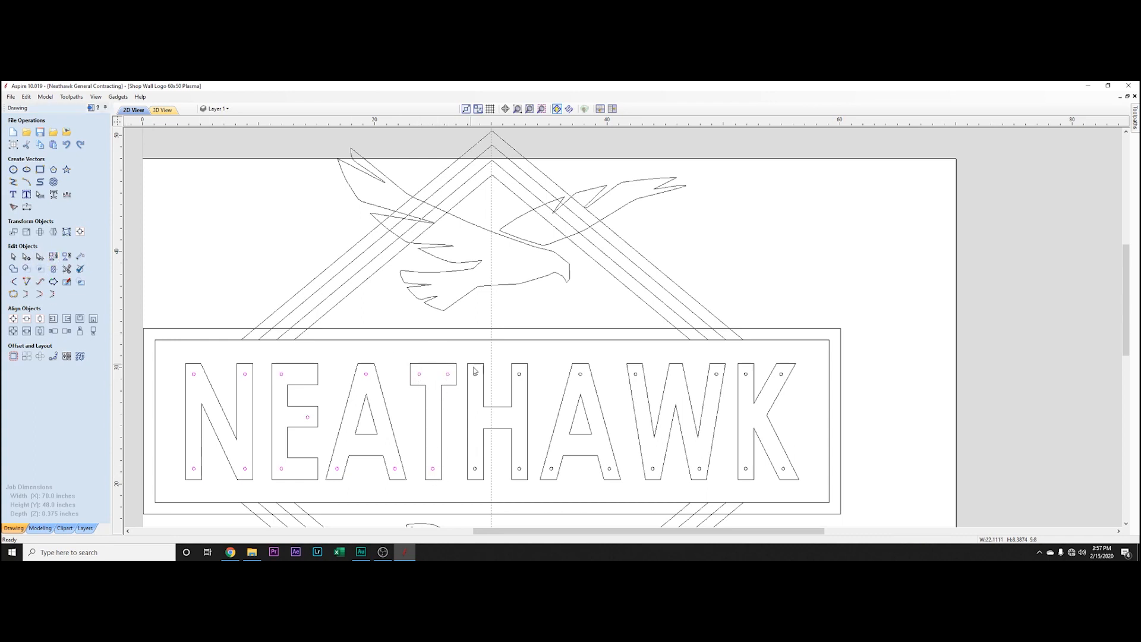
pyautogui.keyDown('shift'); pyautogui.click(475, 374); pyautogui.keyUp('shift')
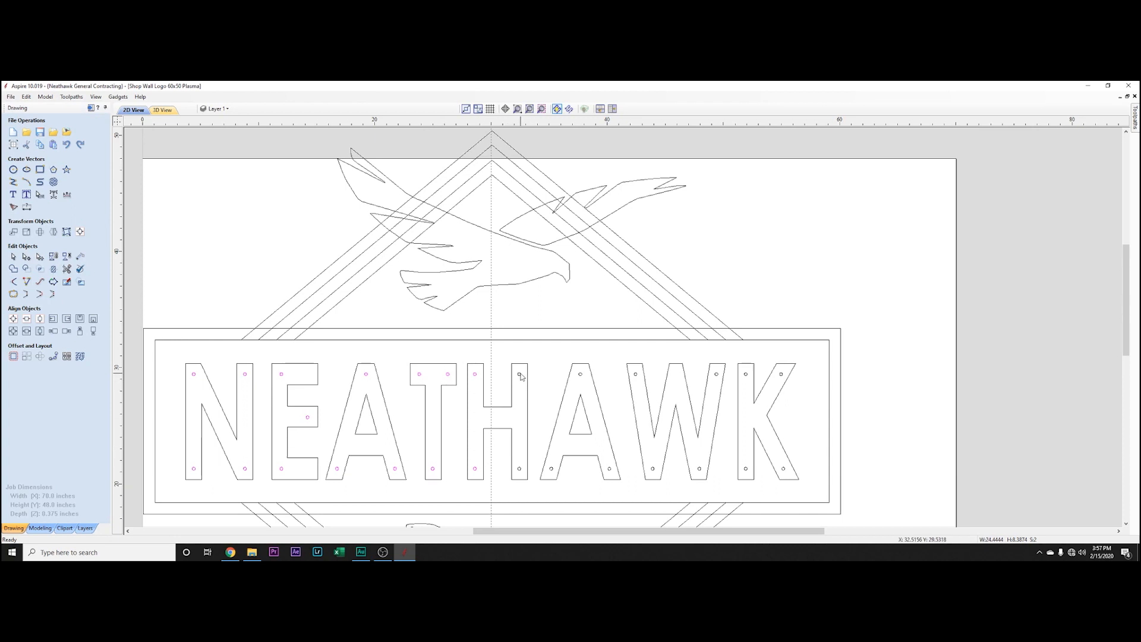
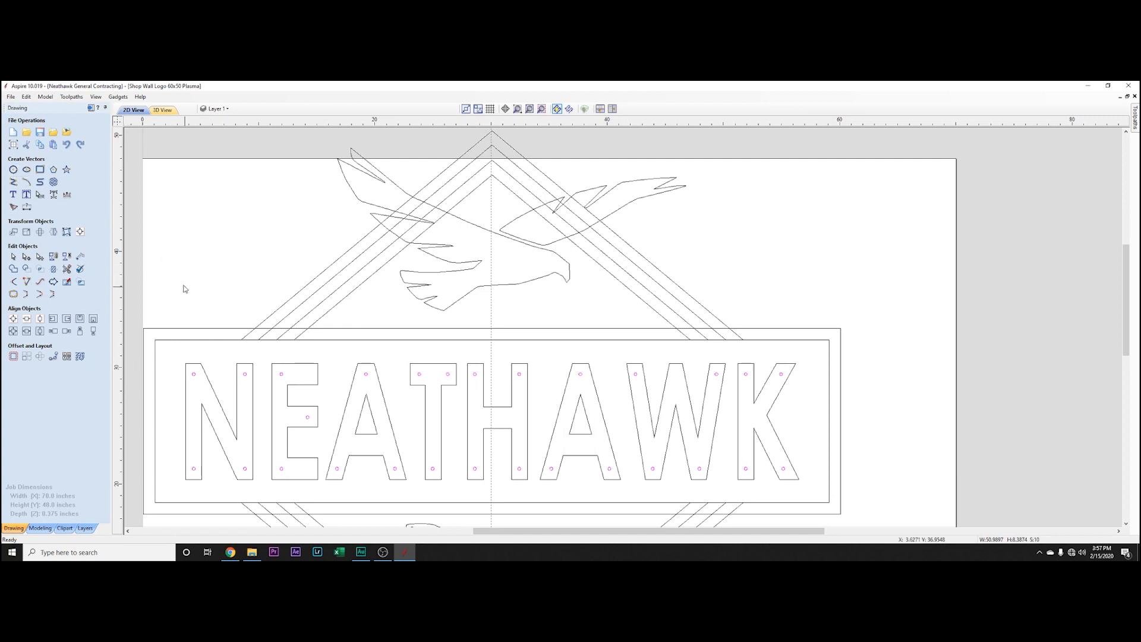
# - Draw four guide rectangles across the width of the frame's 1-inch border, one on each side, making the top one 4.25 inches wide
pyautogui.click(40, 170)
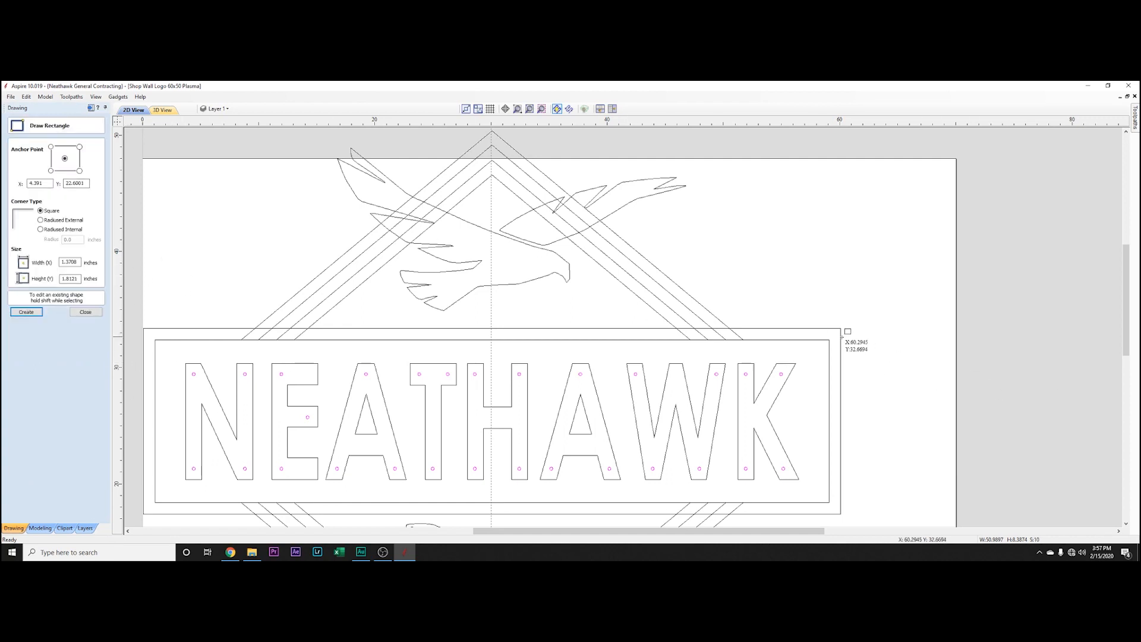
pyautogui.moveTo(820, 335); pyautogui.dragTo(864, 329)
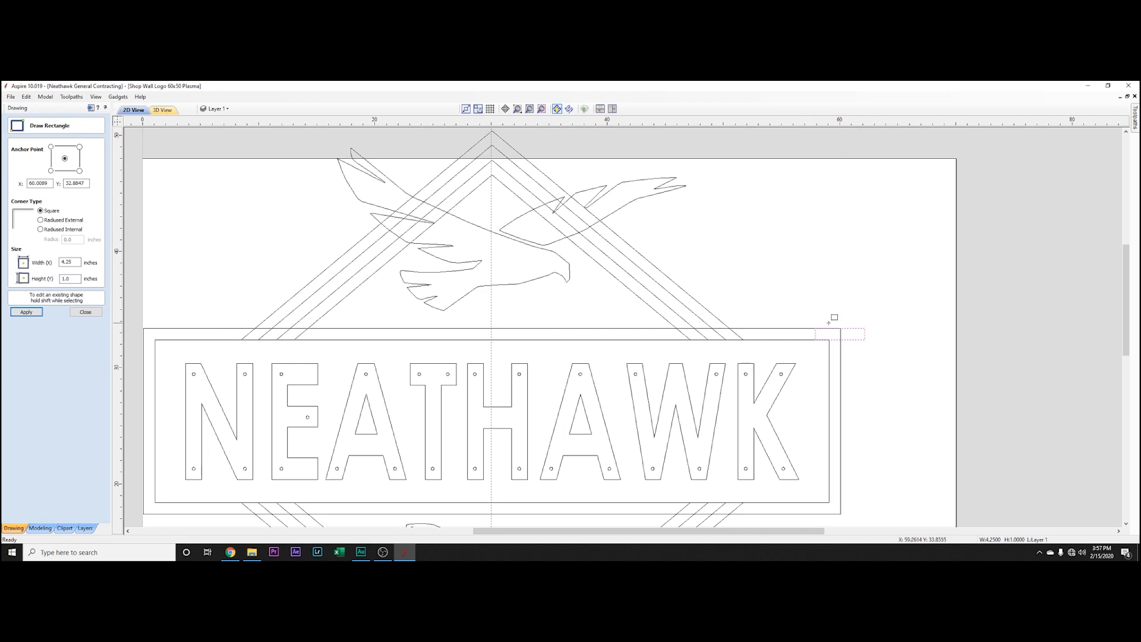
pyautogui.moveTo(830, 365); pyautogui.dragTo(842, 396)
pyautogui.moveTo(786, 503); pyautogui.dragTo(814, 514)
pyautogui.moveTo(144, 390); pyautogui.dragTo(159, 419)
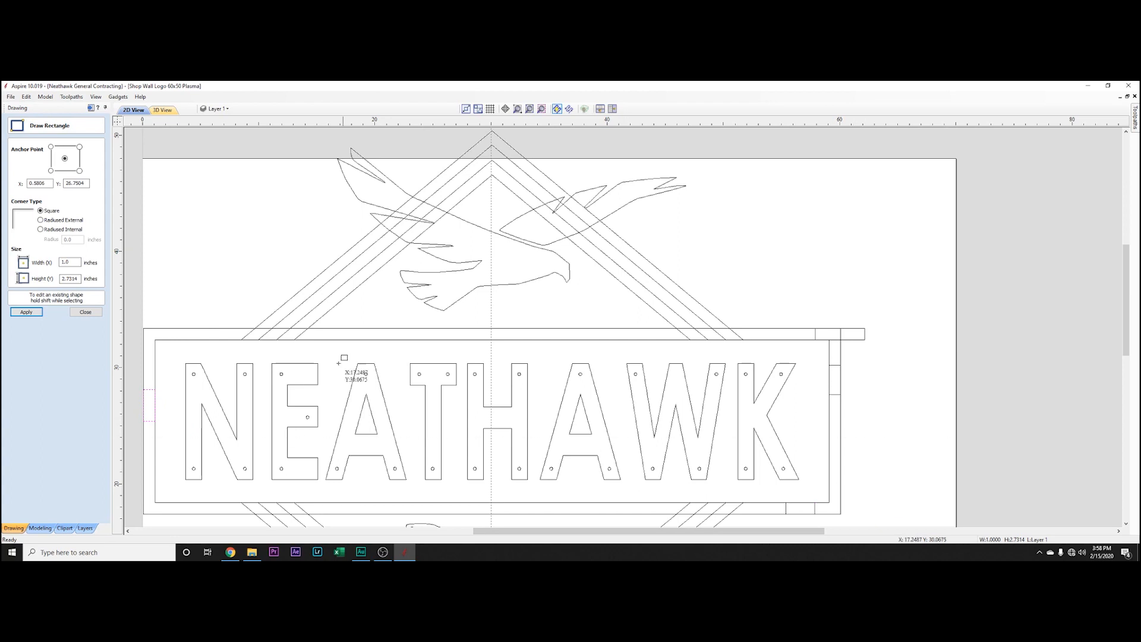
pyautogui.click(84, 312)
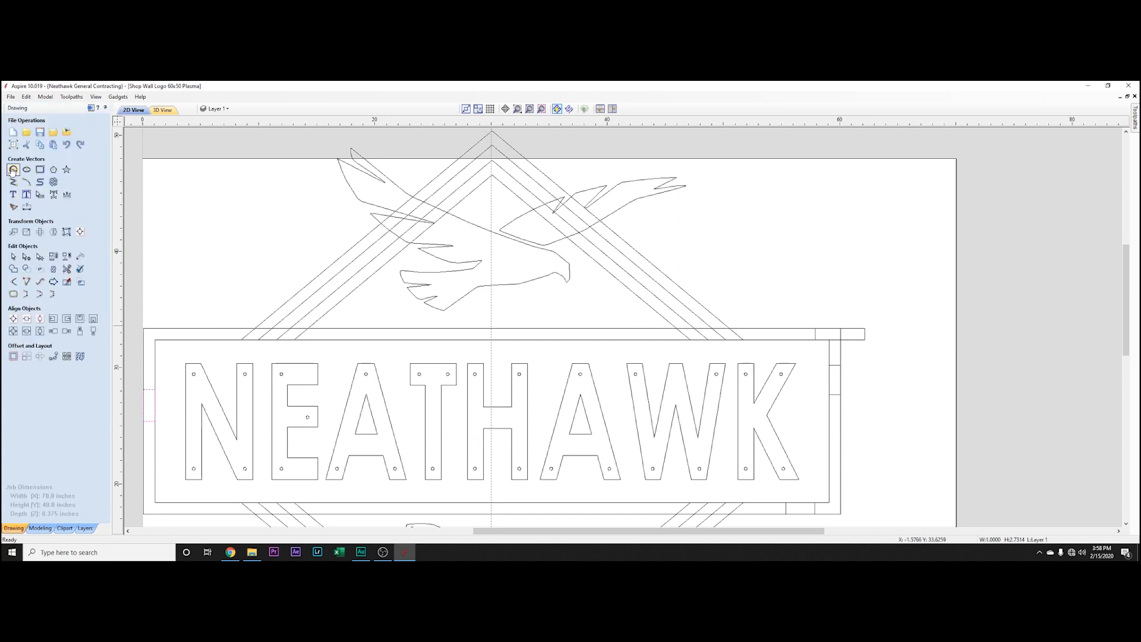
# - Draw a 0.25-inch diameter circle in the frame's upper-left corner and centre it on the top guide vertically and the left guide horizontally
pyautogui.click(13, 169)
pyautogui.click(148, 334)
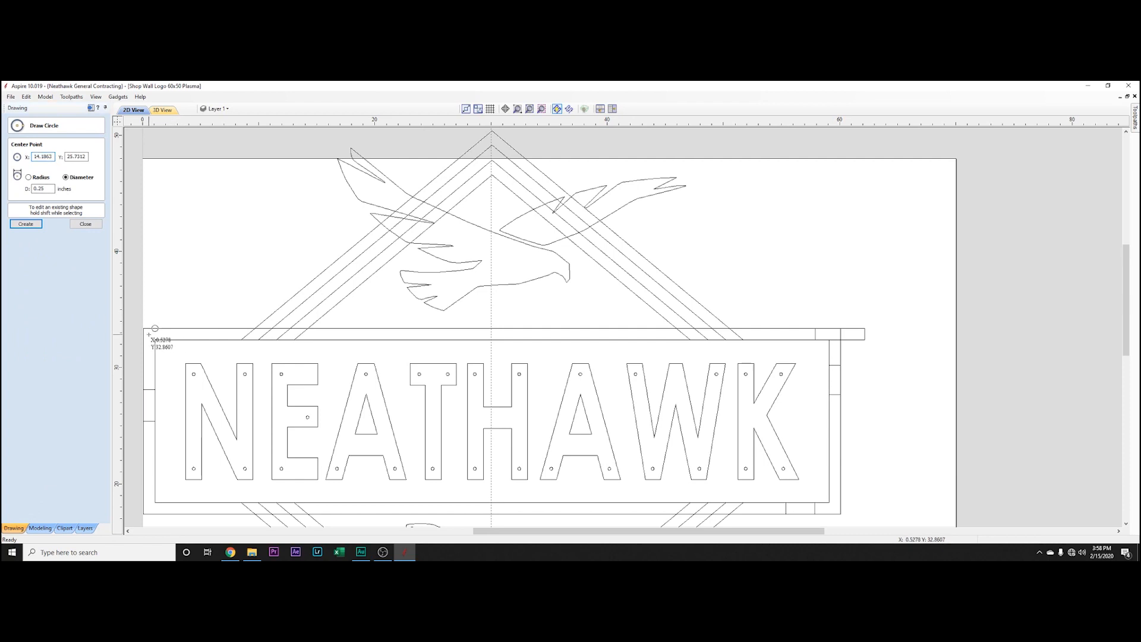
pyautogui.click(85, 225)
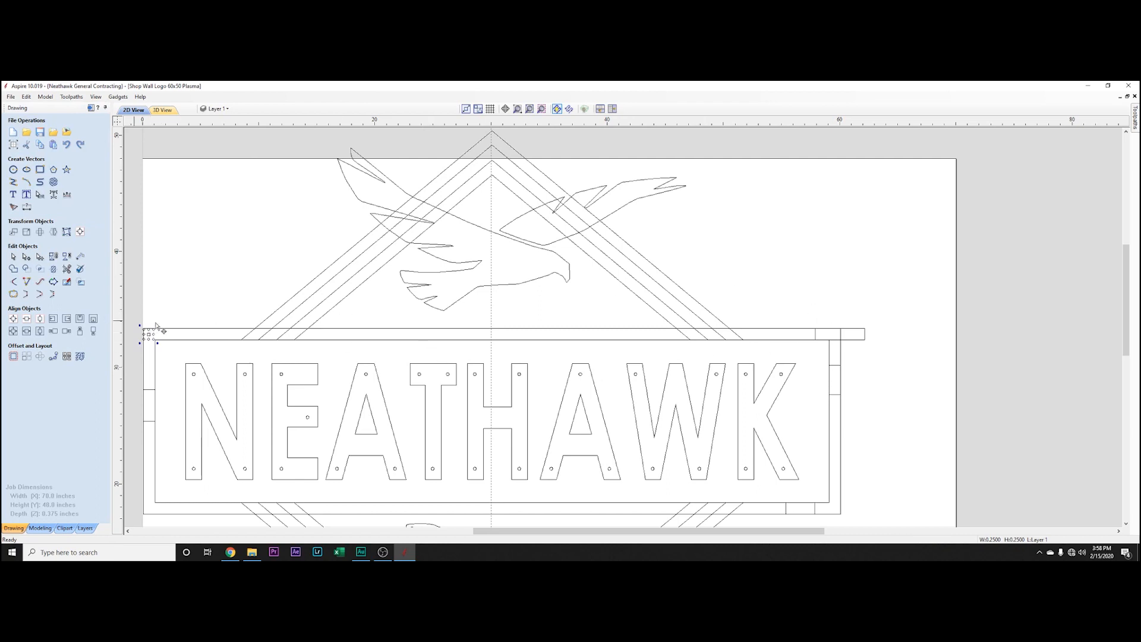
pyautogui.keyDown('shift'); pyautogui.click(860, 333); pyautogui.keyUp('shift')
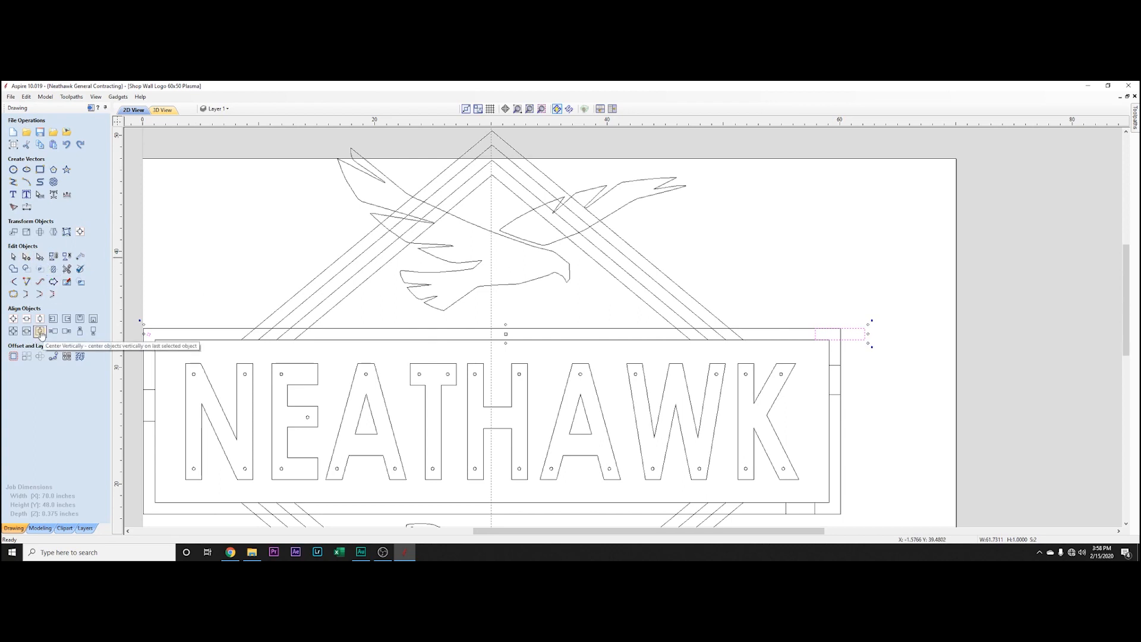
pyautogui.click(159, 327)
pyautogui.click(148, 333)
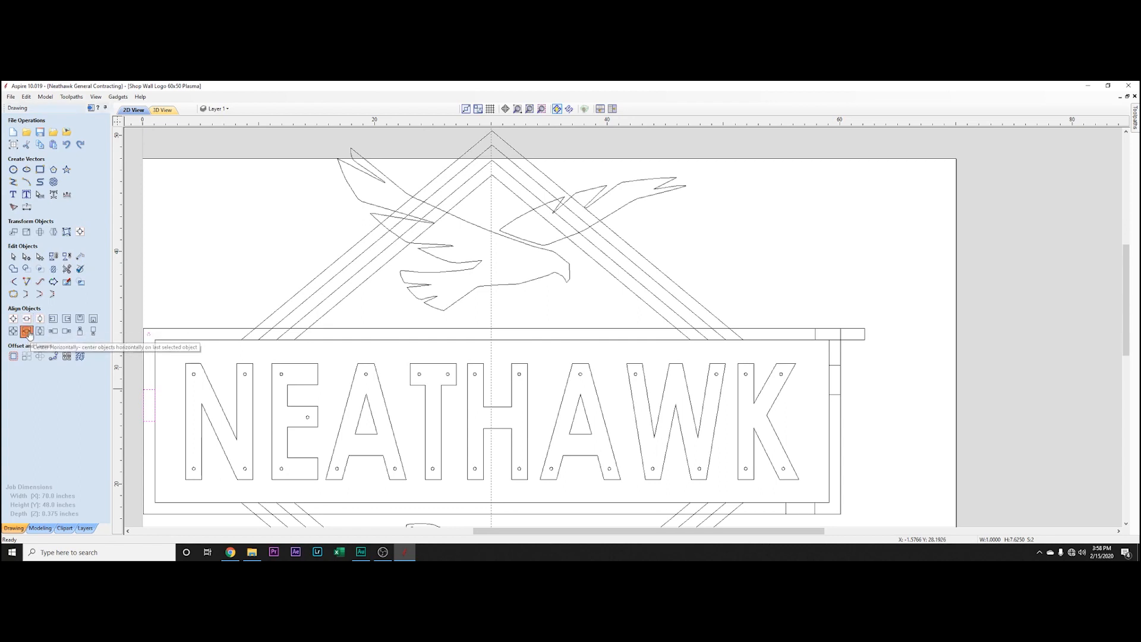
pyautogui.click(238, 308)
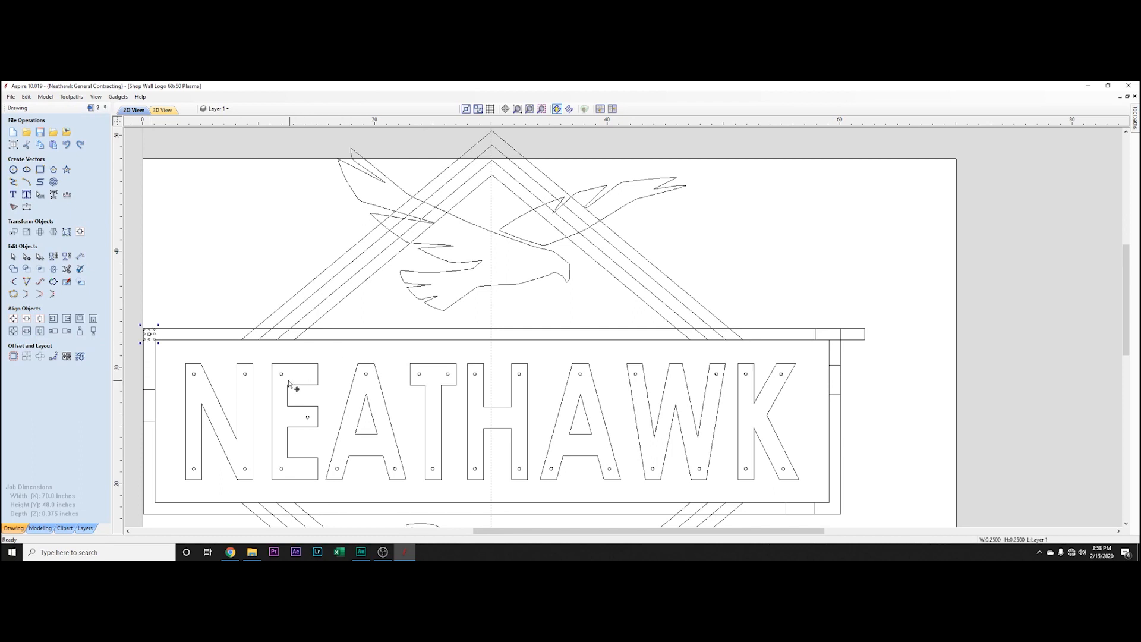
# - Place copies of the corner circle in the frame's other three corners, centring them with the bottom, right and top guide rectangles
pyautogui.keyDown('shift'); pyautogui.click(816, 510); pyautogui.keyUp('shift')
pyautogui.click(38, 331)
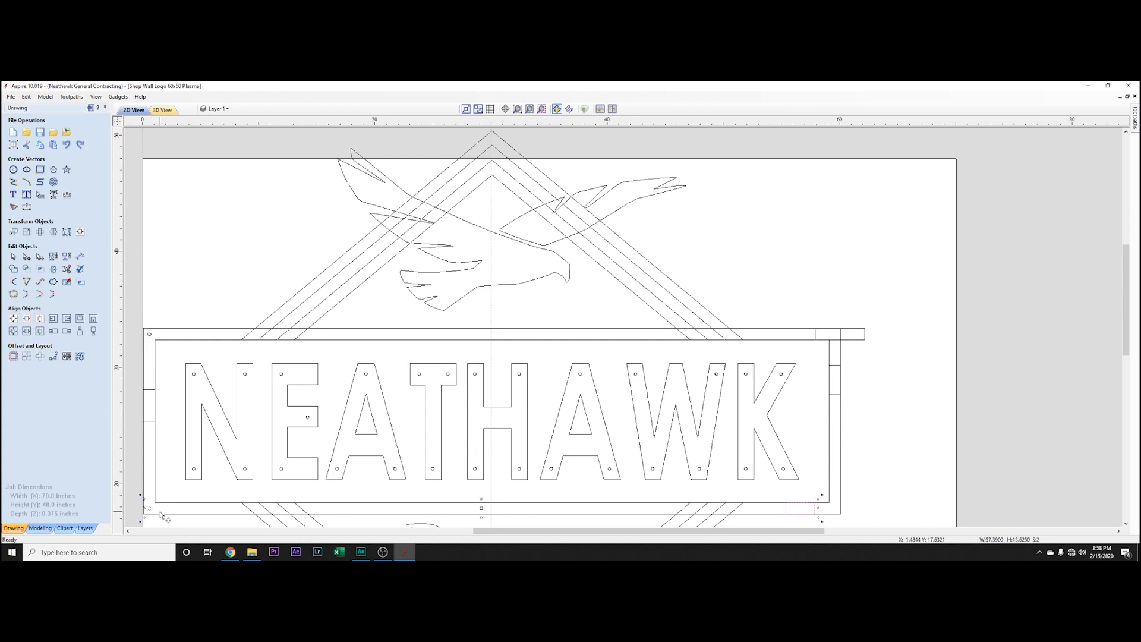
pyautogui.click(150, 509)
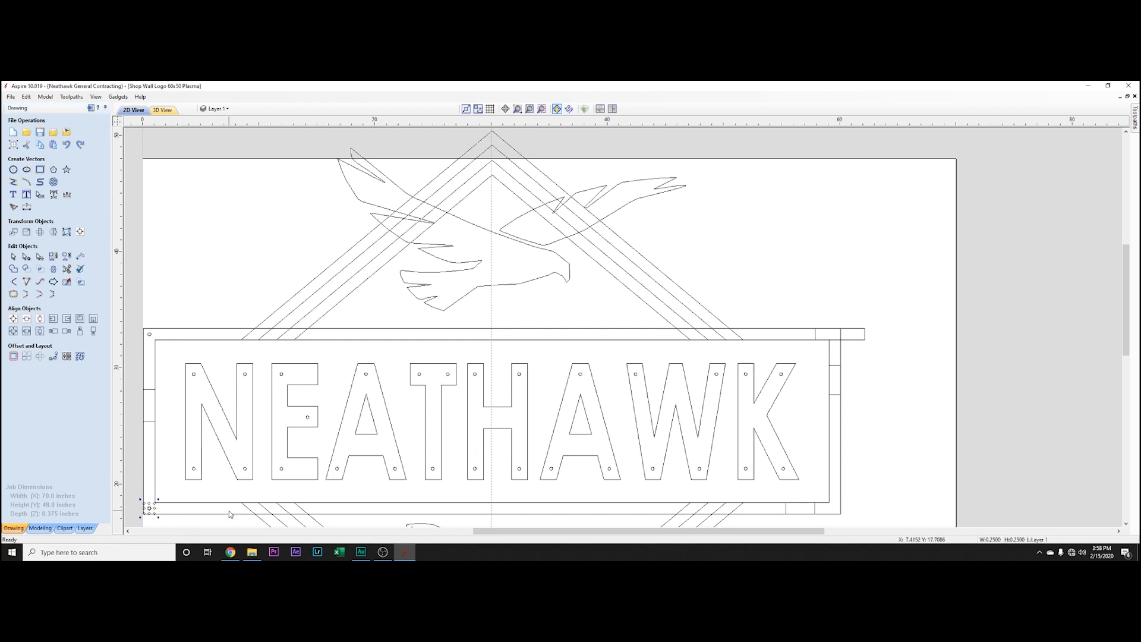
pyautogui.keyDown('shift'); pyautogui.click(838, 366); pyautogui.keyUp('shift')
pyautogui.click(27, 332)
pyautogui.click(906, 522)
pyautogui.keyDown('shift'); pyautogui.click(857, 332); pyautogui.keyUp('shift')
pyautogui.click(40, 331)
pyautogui.click(876, 389)
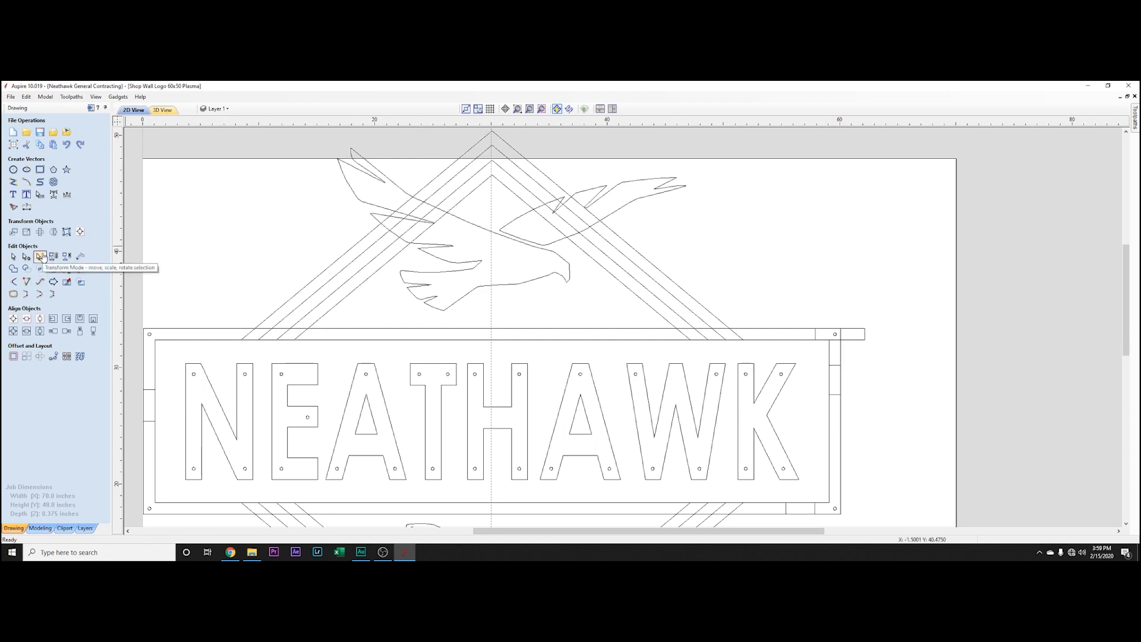
# - Draw two 0.25-inch diameter circles in the frame's top border, at X about 16.5 and 37.1 inches
pyautogui.click(13, 170)
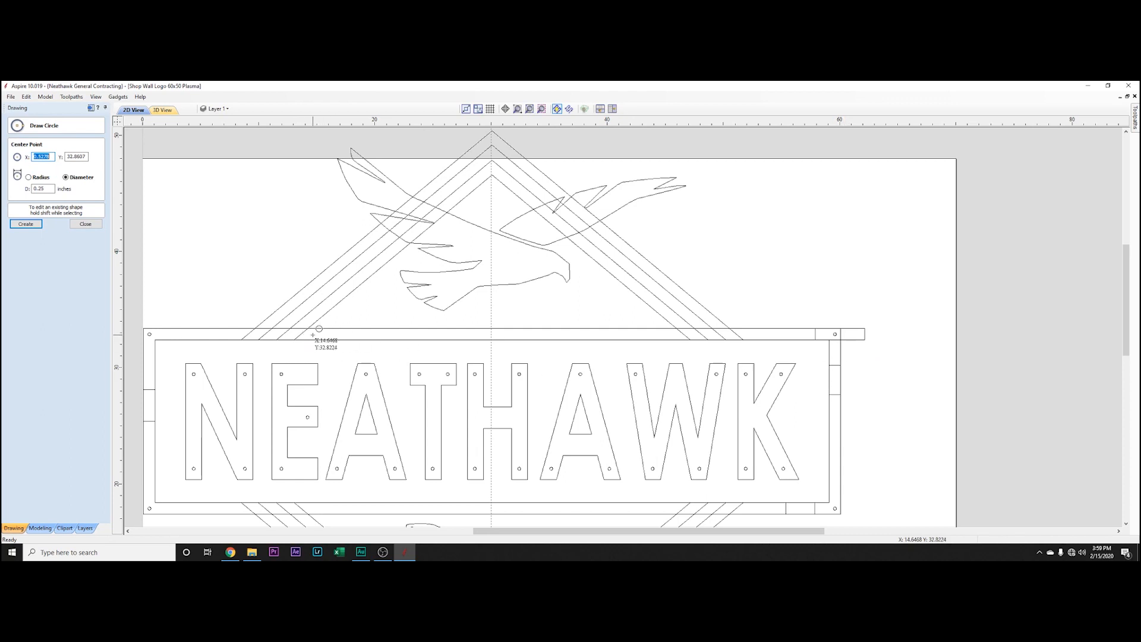
pyautogui.click(334, 334)
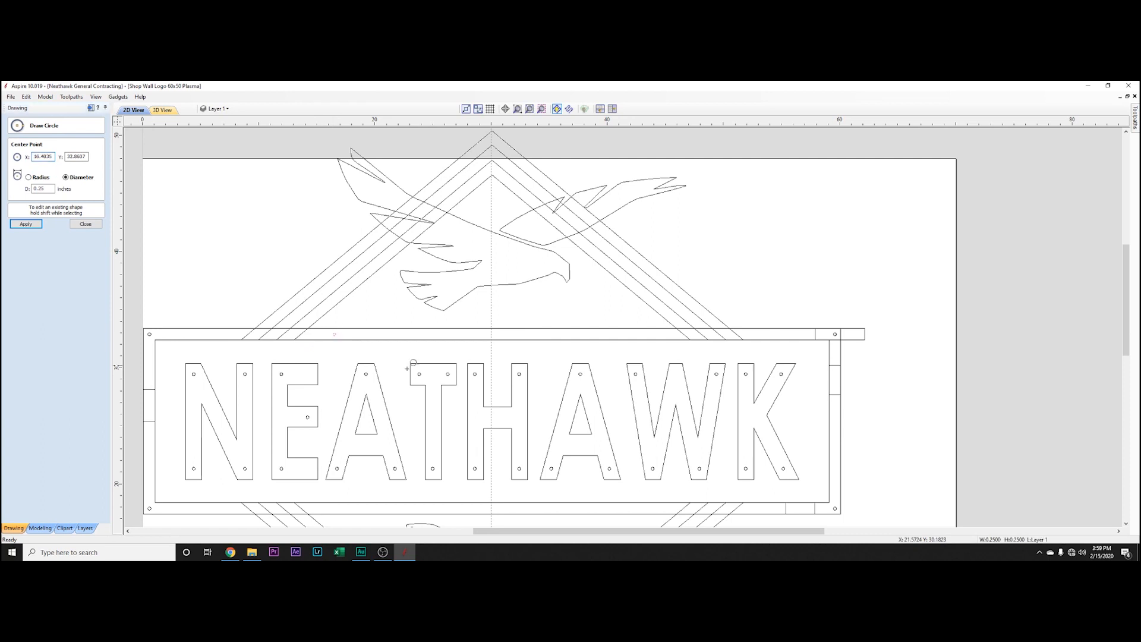
pyautogui.click(573, 335)
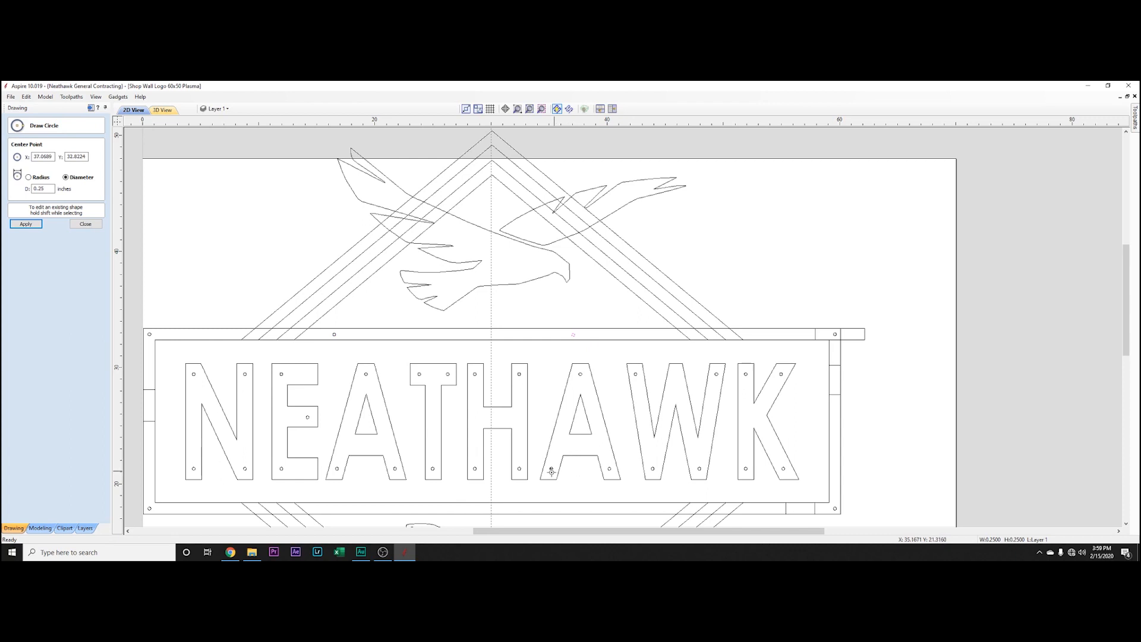
pyautogui.click(86, 224)
pyautogui.keyDown('shift'); pyautogui.click(334, 334); pyautogui.keyUp('shift')
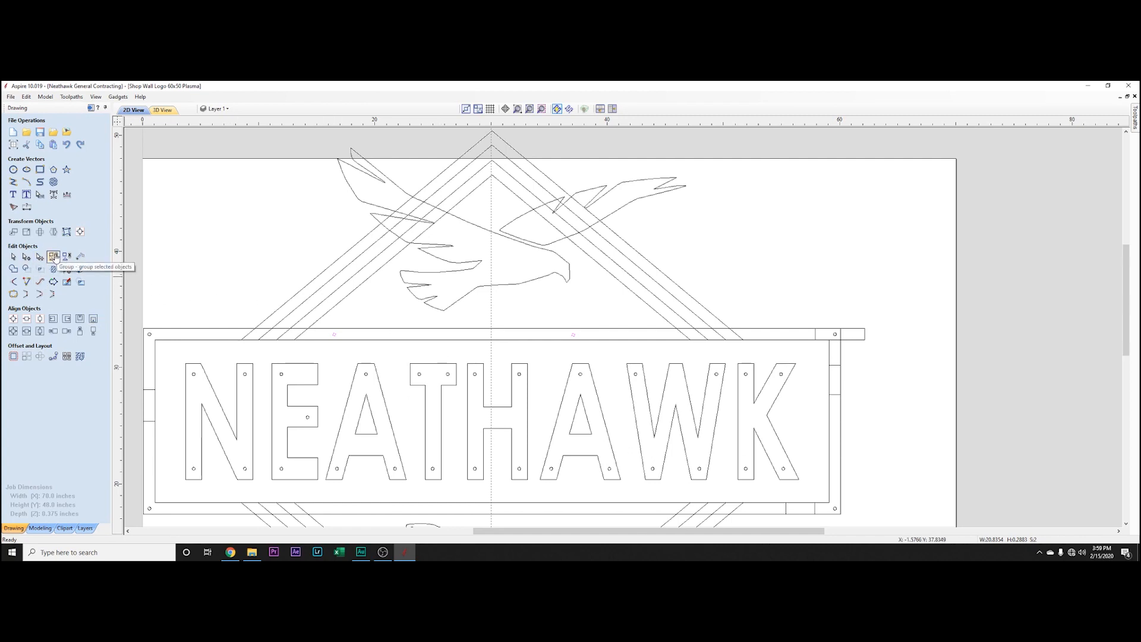
pyautogui.click(210, 340)
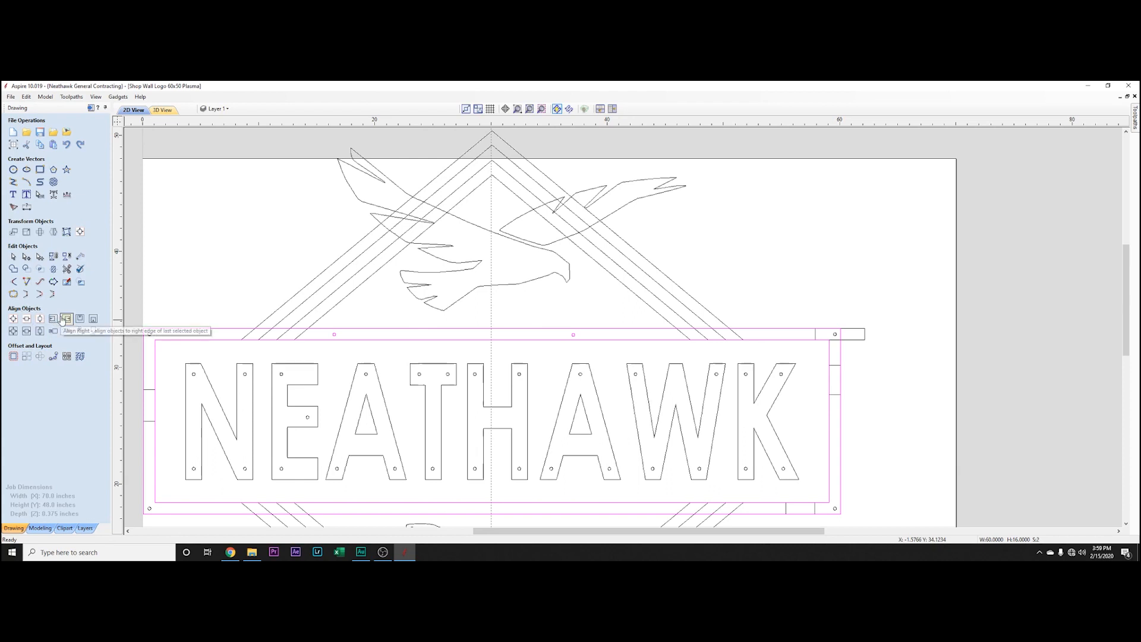
pyautogui.click(230, 255)
pyautogui.click(573, 336)
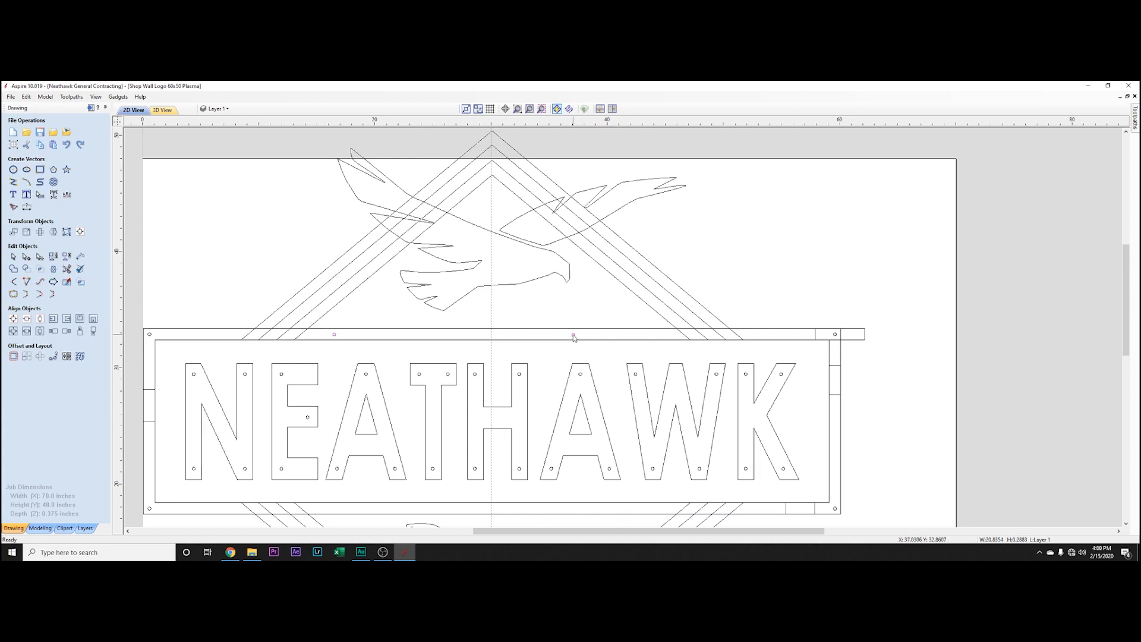
pyautogui.click(66, 257)
# - Move the right-hand circle in the frame's top border further right, to X about 38.7 inches
pyautogui.click(574, 335)
pyautogui.press('Escape')
pyautogui.click(334, 334)
pyautogui.moveTo(334, 336); pyautogui.dragTo(408, 338)
pyautogui.press('Right')
pyautogui.press('Right')
pyautogui.press('Right')
pyautogui.press('Right')
pyautogui.press('Right')
pyautogui.press('Right')
pyautogui.press('Right')
pyautogui.press('Right')
pyautogui.press('Right')
pyautogui.press('Right')
pyautogui.press('Right')
pyautogui.press('Right')
pyautogui.press('Right')
pyautogui.press('Right')
pyautogui.press('Right')
pyautogui.press('Right')
pyautogui.press('Right')
pyautogui.press('Right')
pyautogui.press('Right')
pyautogui.press('Right')
pyautogui.press('Right')
pyautogui.press('Right')
# - Group the two top-border circles, centre them horizontally in the frame and centre them vertically on the top guide rectangle
pyautogui.keyDown('shift'); pyautogui.click(332, 334); pyautogui.keyUp('shift')
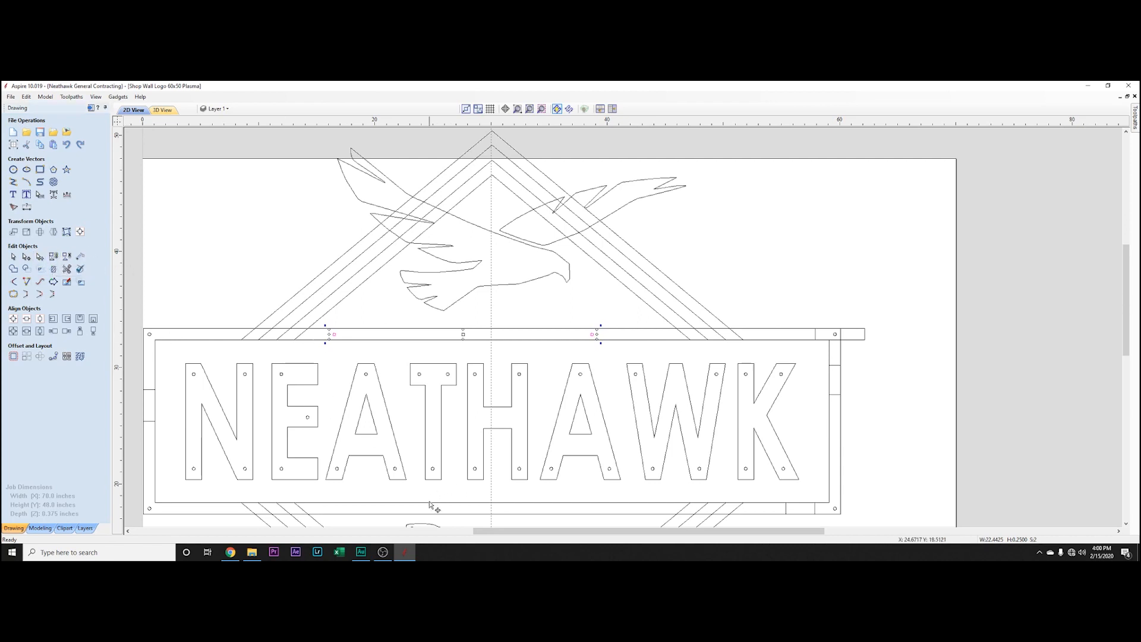
pyautogui.click(411, 339)
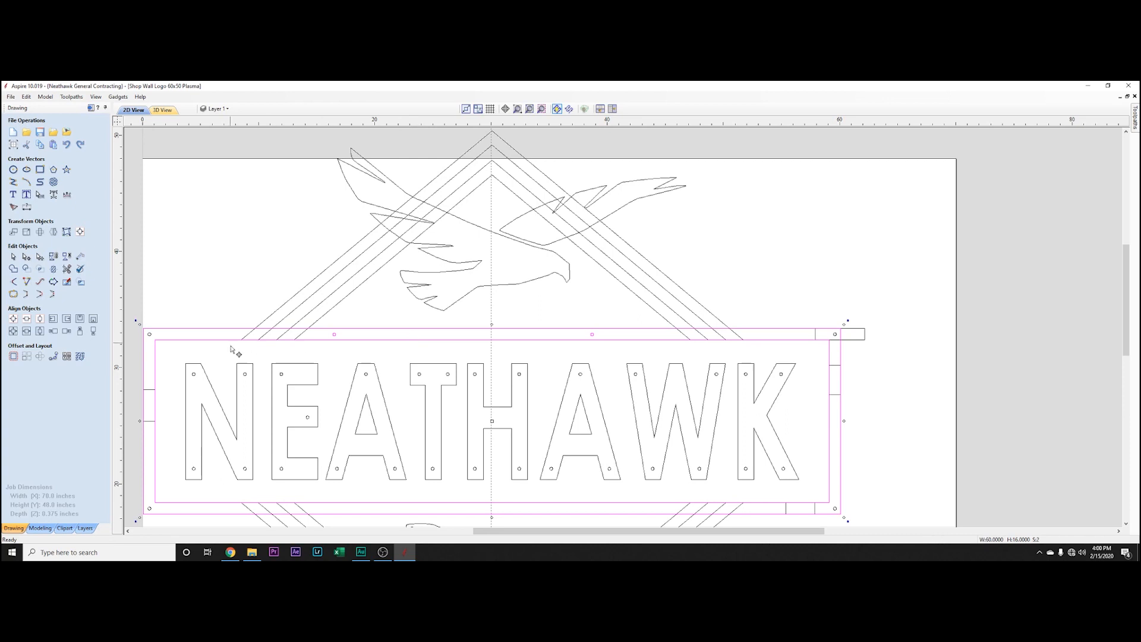
pyautogui.click(26, 331)
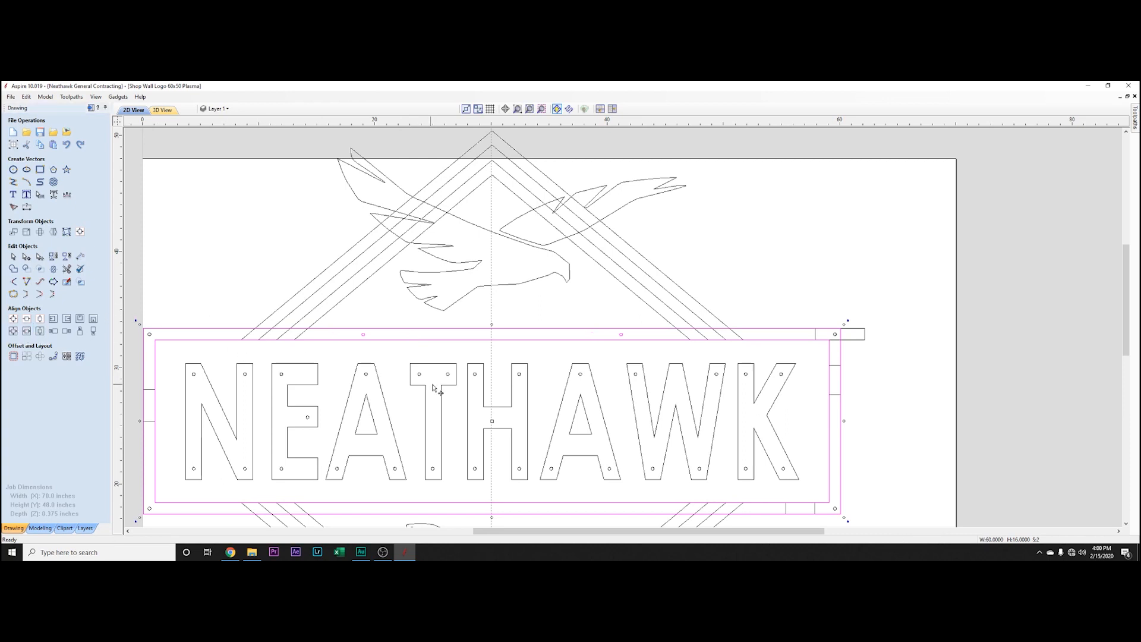
pyautogui.click(394, 315)
pyautogui.click(364, 334)
pyautogui.keyDown('shift'); pyautogui.click(848, 338); pyautogui.keyUp('shift')
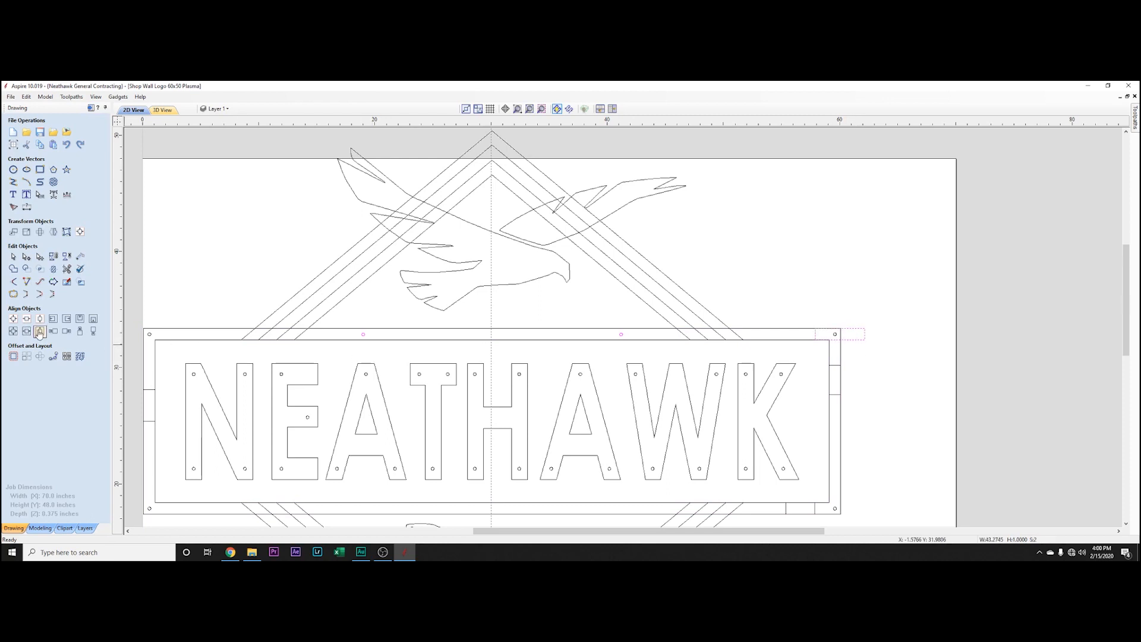
# - Place a copy of the top-border circle pair in the bottom border, centred vertically on the bottom guide rectangle
pyautogui.click(621, 334)
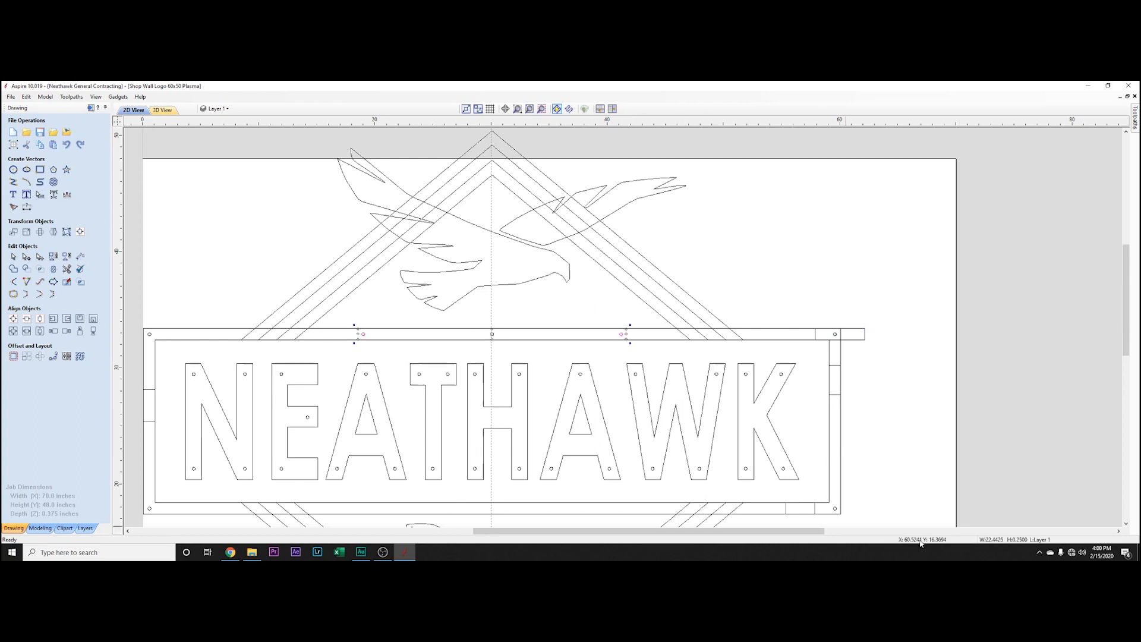
pyautogui.keyDown('shift'); pyautogui.click(786, 510); pyautogui.keyUp('shift')
pyautogui.click(36, 333)
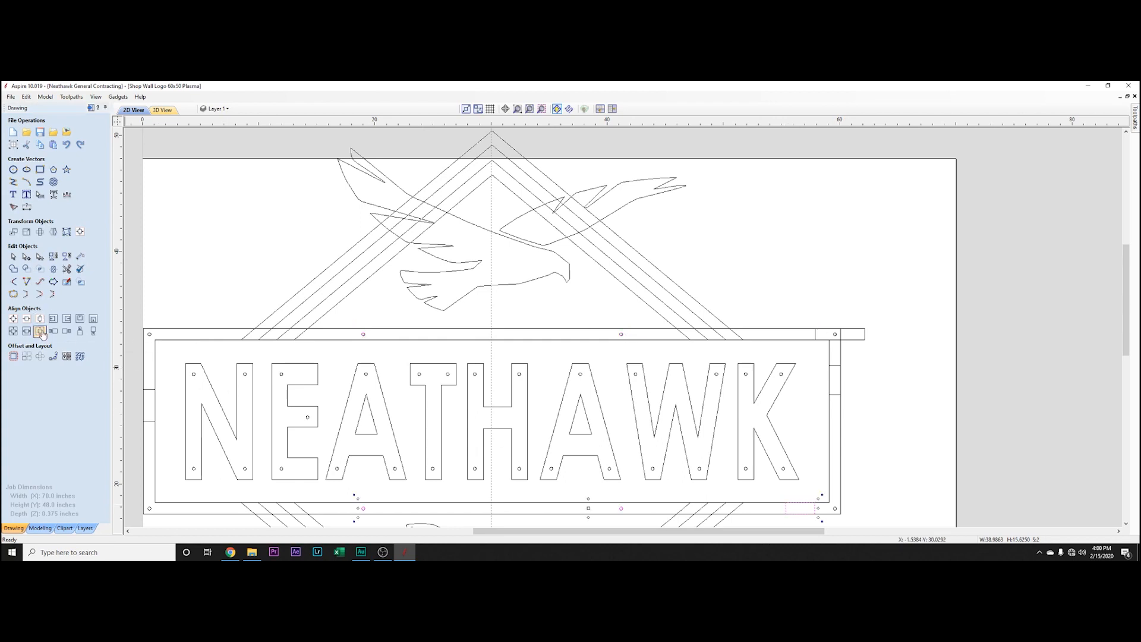
pyautogui.click(759, 260)
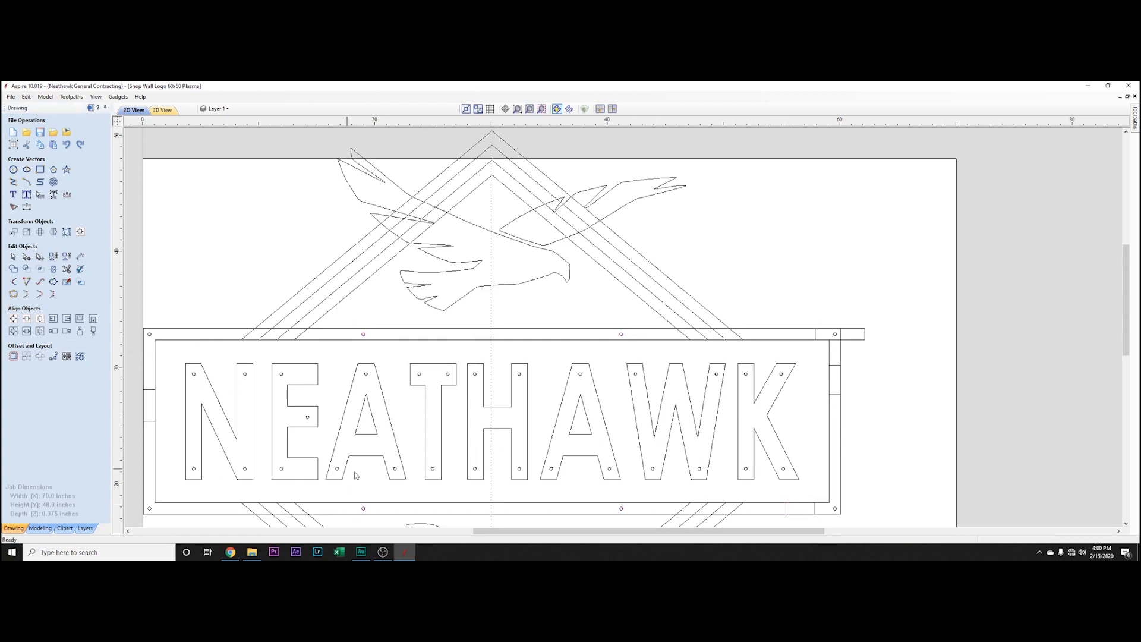
# - Group all the frame's mounting-hole circles, including the four corners and the top and bottom pairs
pyautogui.click(150, 336)
pyautogui.keyDown('shift'); pyautogui.click(364, 334); pyautogui.keyUp('shift')
pyautogui.keyDown('shift'); pyautogui.click(836, 335); pyautogui.keyUp('shift')
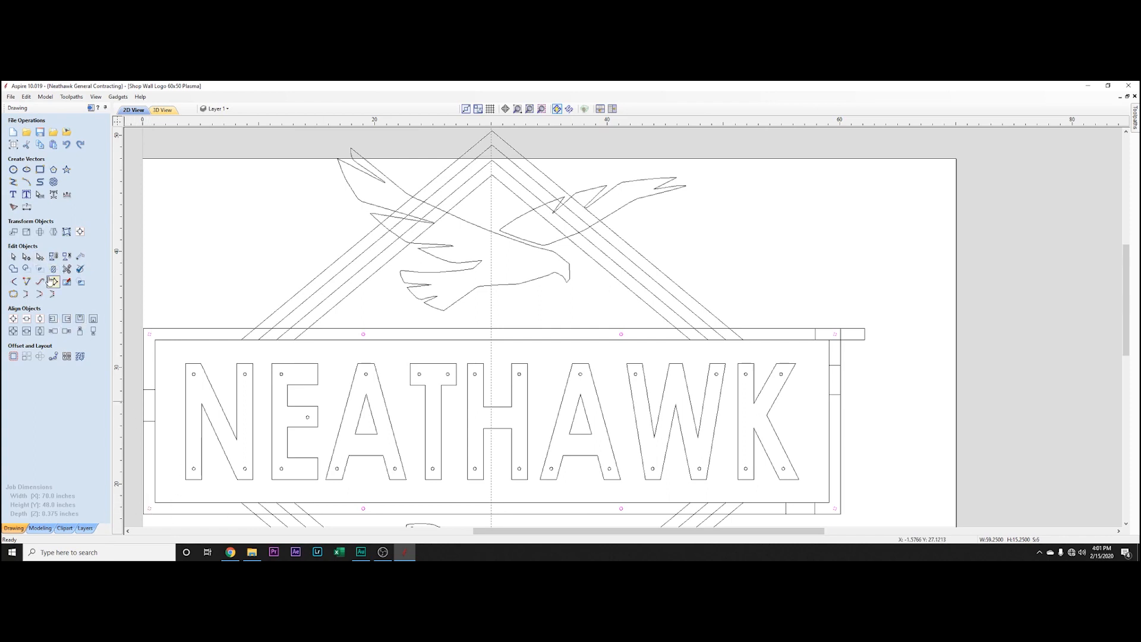
pyautogui.click(53, 258)
# - Delete the guide rectangles from the frame's border
pyautogui.click(160, 393)
pyautogui.click(867, 339)
pyautogui.press('Delete')
pyautogui.click(836, 369)
pyautogui.press('Delete')
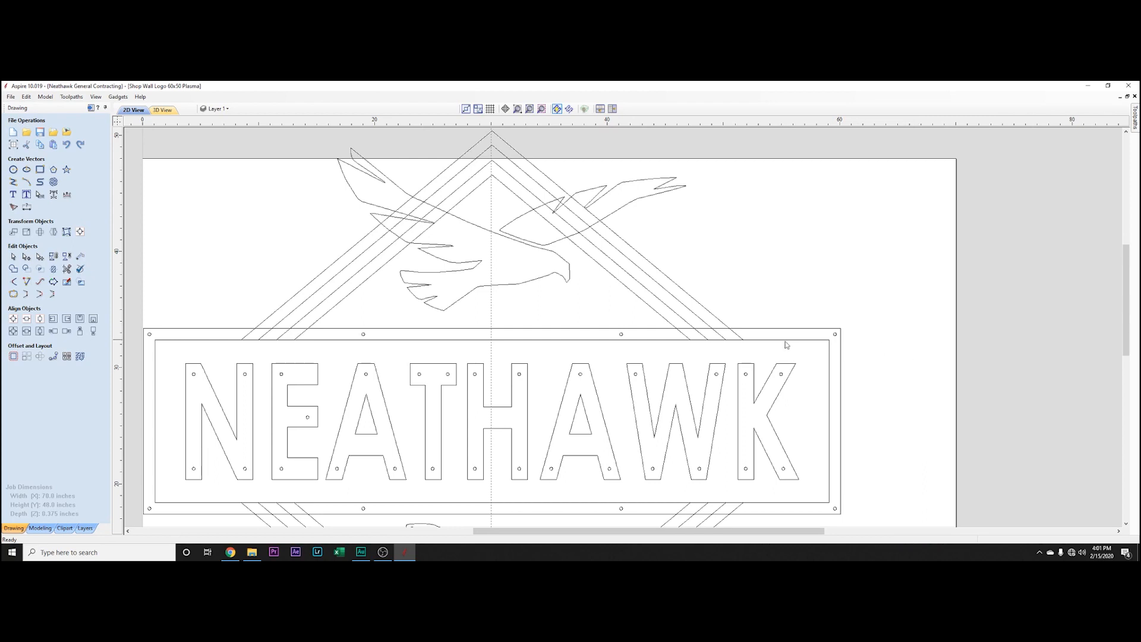
# - Draw 0.25-inch diameter circles on the eagle: two in its left wing and body, three in its right wing, one each in head and tail
pyautogui.scroll(-1, 811, 371)
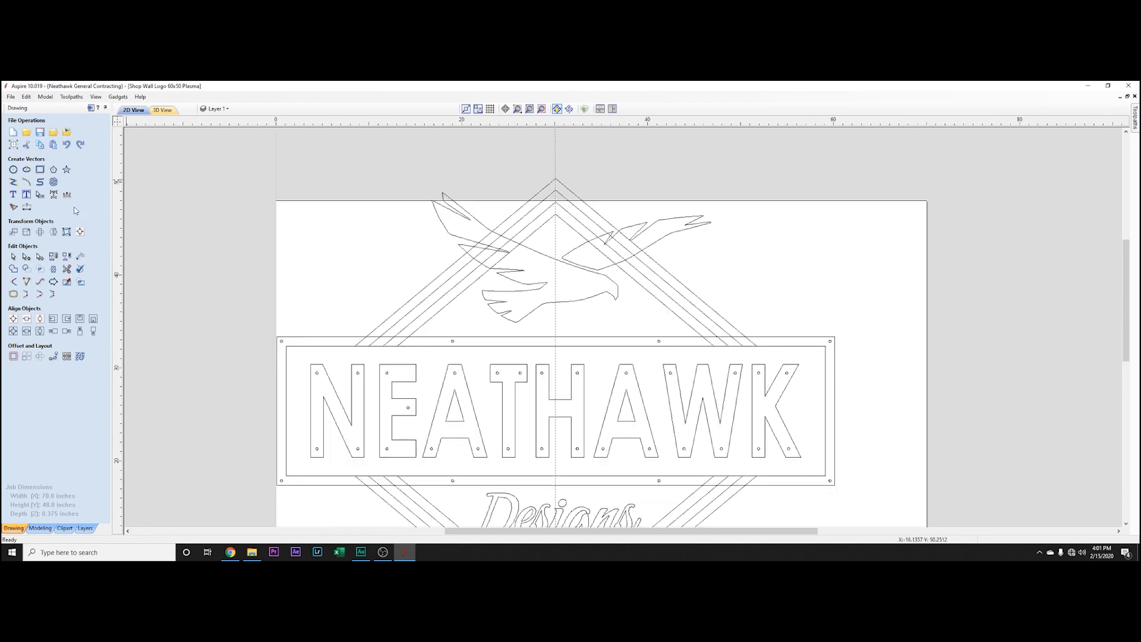
pyautogui.click(13, 170)
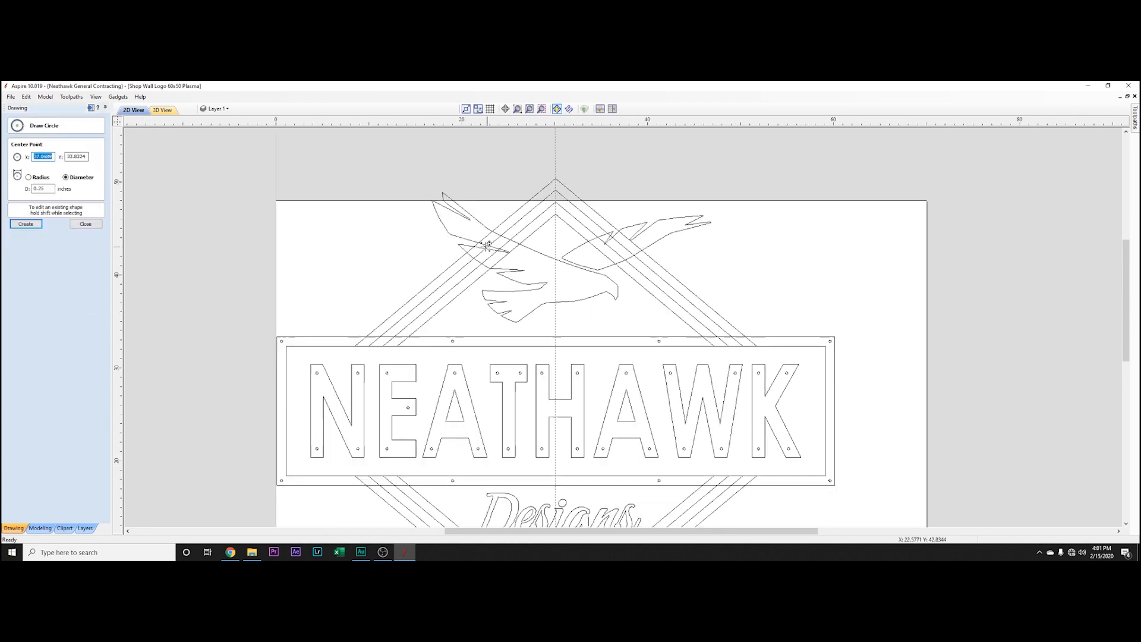
pyautogui.click(454, 222)
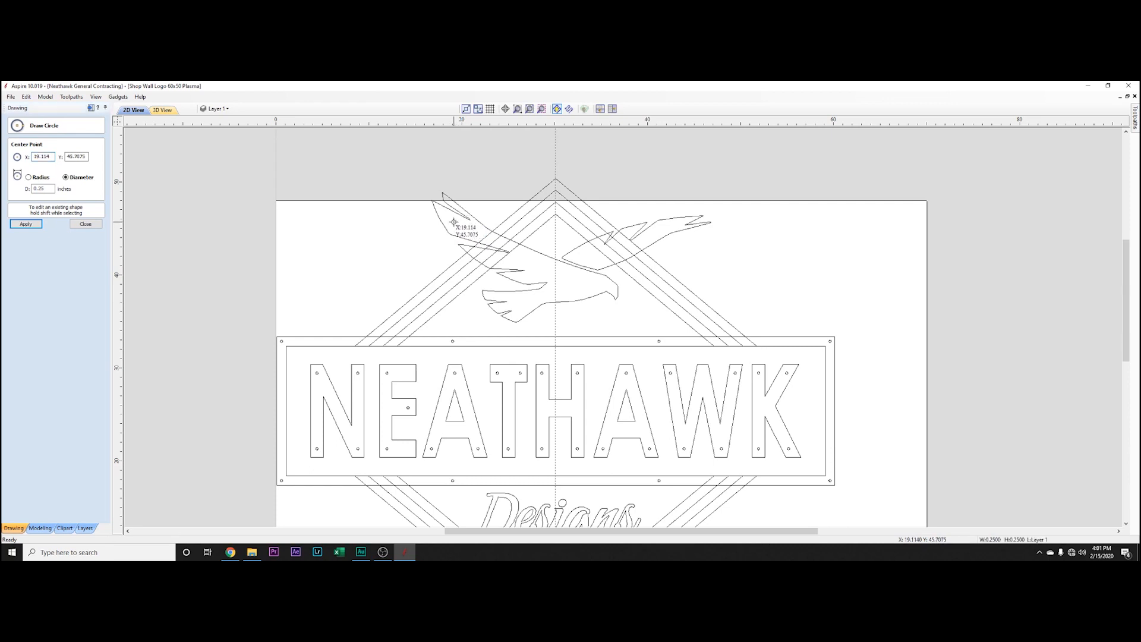
pyautogui.click(556, 267)
pyautogui.click(596, 264)
pyautogui.click(573, 256)
pyautogui.click(605, 286)
pyautogui.click(71, 226)
# - Nudge the eagle's tail circle slightly up and right, and move the head circle slightly higher
pyautogui.scroll(10, 517, 306)
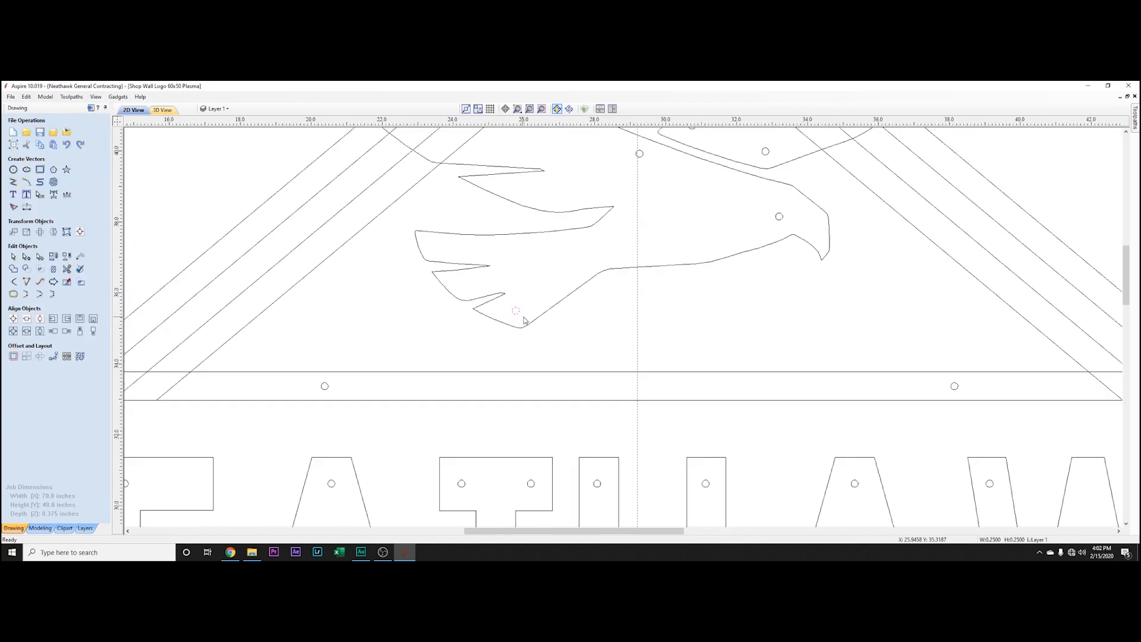
pyautogui.click(513, 300)
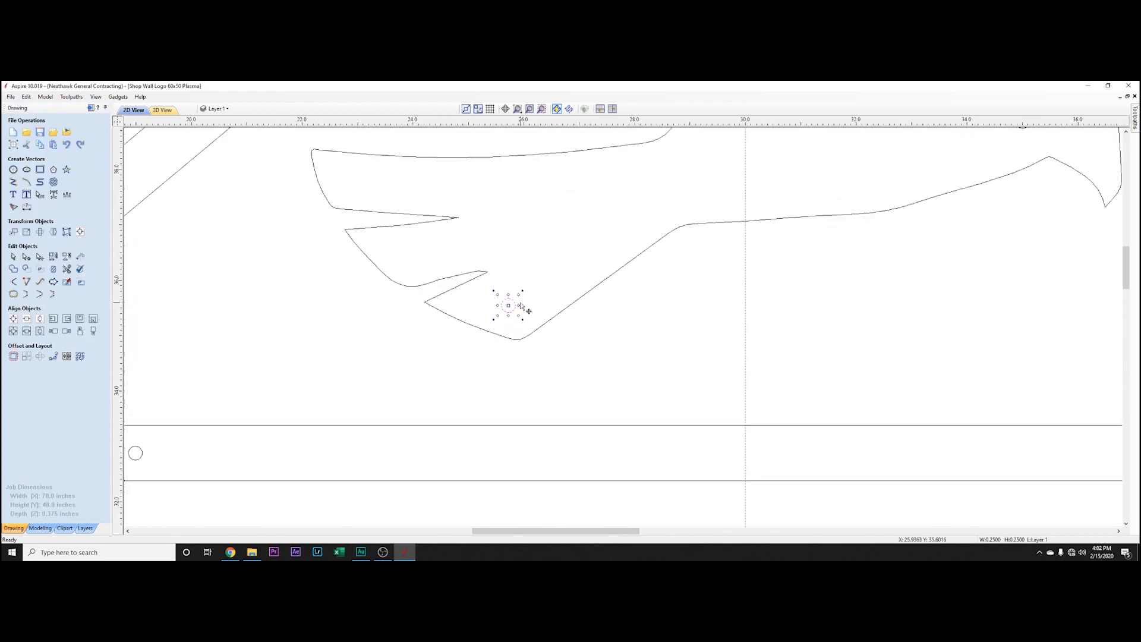
pyautogui.press('Up')
pyautogui.press('Right')
pyautogui.press('Right')
pyautogui.press('Up')
pyautogui.press('Up')
pyautogui.scroll(-5, 521, 306)
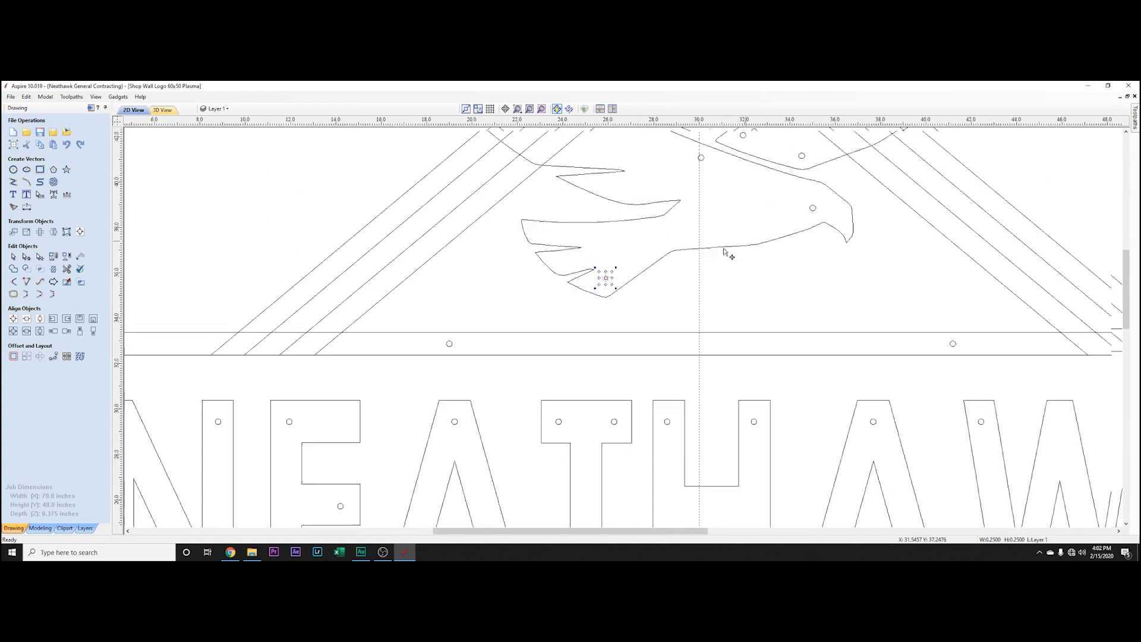
pyautogui.click(728, 249)
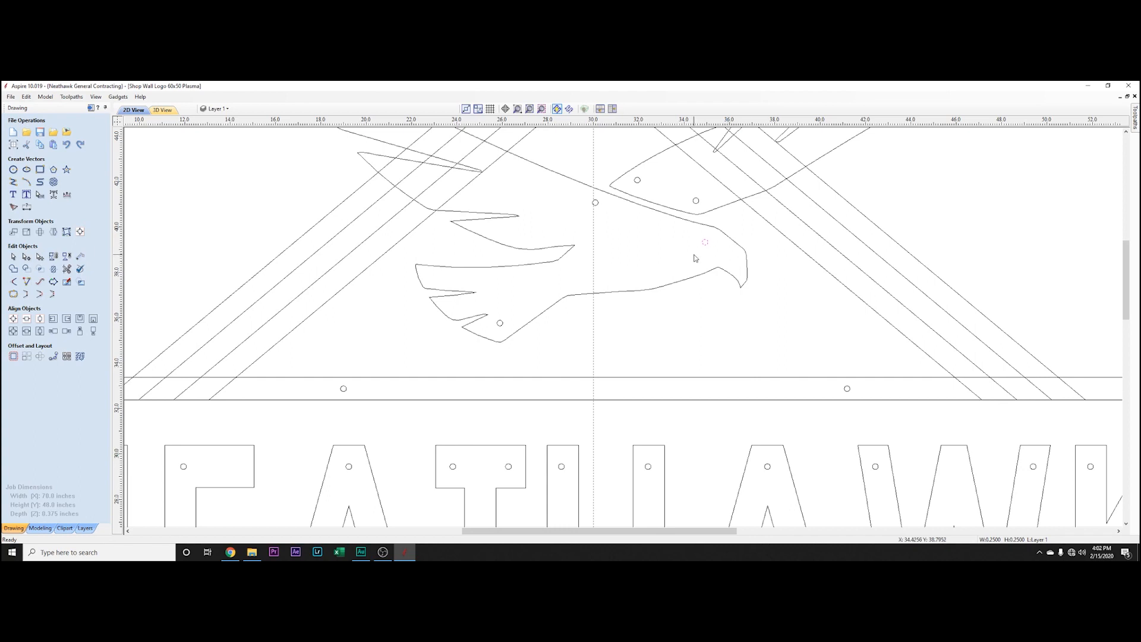
pyautogui.scroll(-3, 627, 229)
pyautogui.moveTo(573, 196); pyautogui.dragTo(532, 252, button='middle')
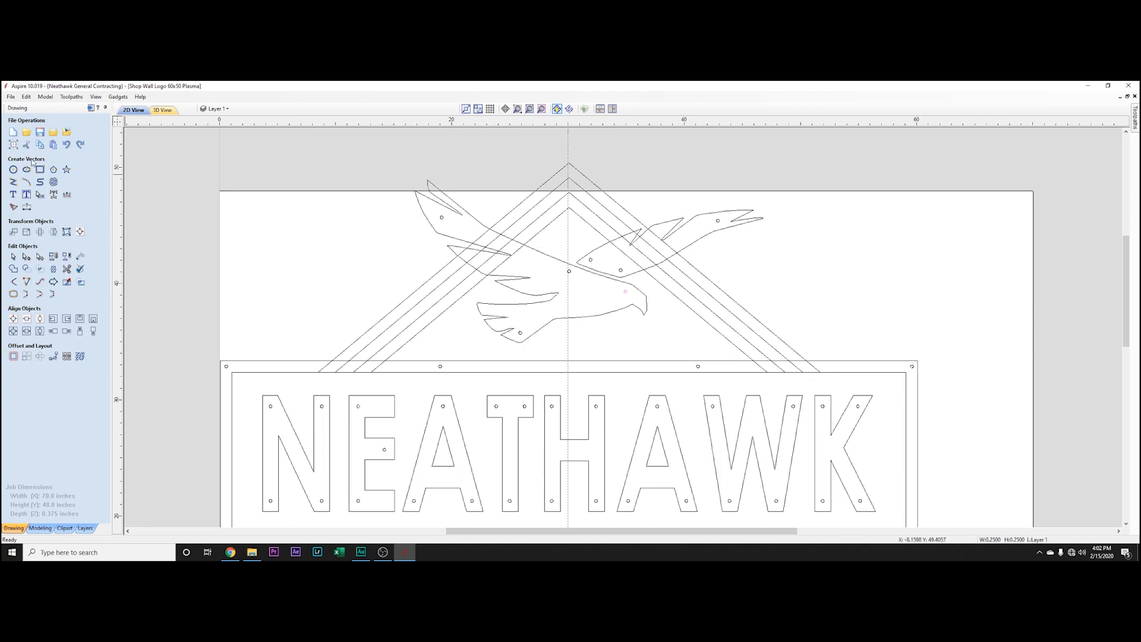
# - Draw 0.25-inch diameter circles in the diamond's inner band, at its apex at X 30 and on its left leg at X about 20 inches
pyautogui.click(13, 169)
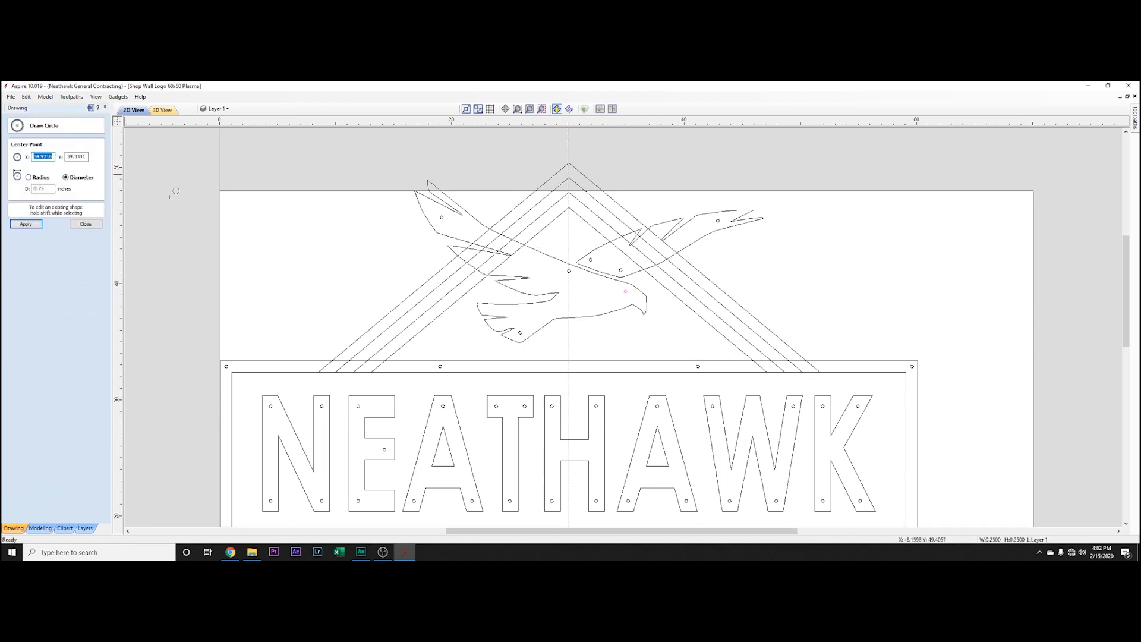
pyautogui.click(569, 201)
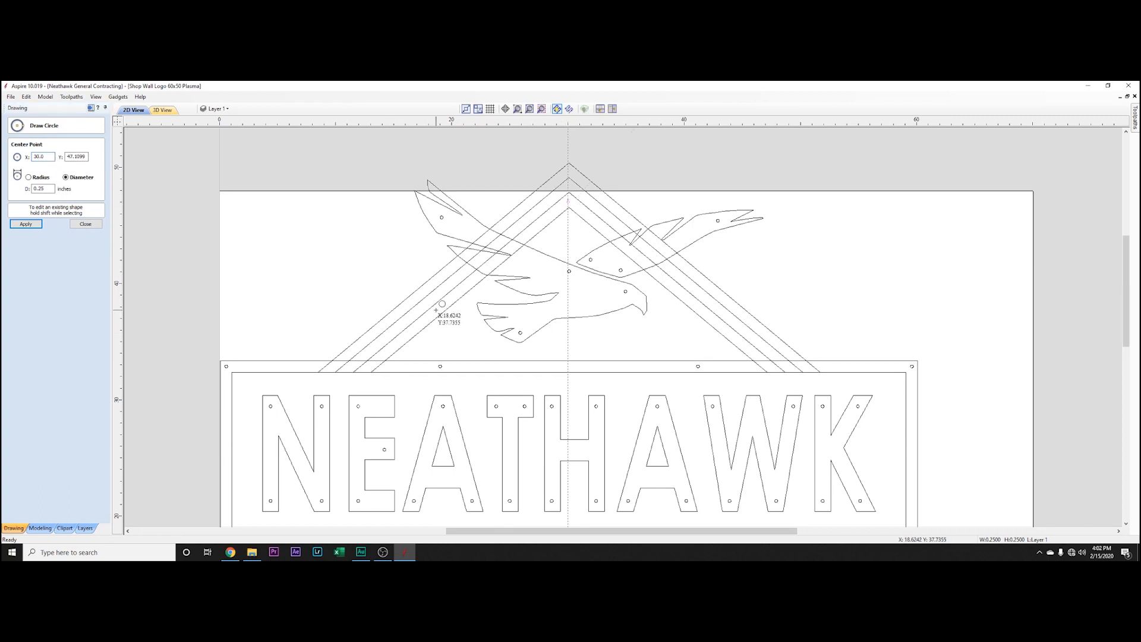
pyautogui.click(451, 297)
pyautogui.click(86, 224)
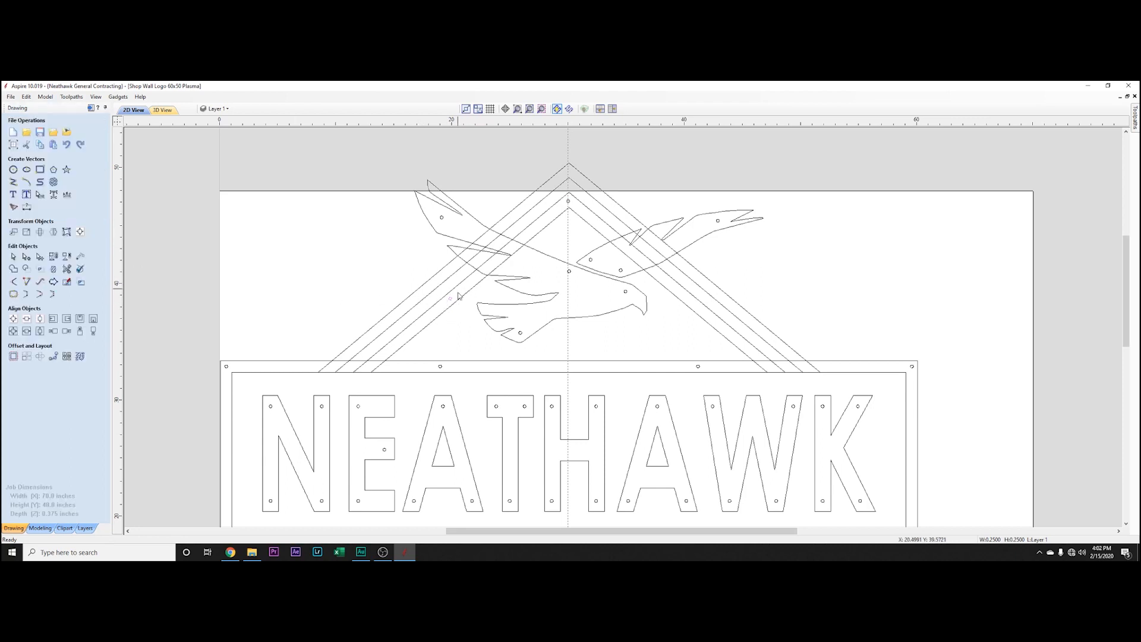
# - Place a copy of the diamond's left-leg circle level with it in the outer band, at X about 16.8 inches
pyautogui.click(452, 297)
pyautogui.press('Left')
pyautogui.press('Left')
pyautogui.press('Left')
pyautogui.press('Left')
pyautogui.press('Left')
pyautogui.press('Left')
pyautogui.press('Left')
pyautogui.press('Left')
pyautogui.scroll(4, 422, 311)
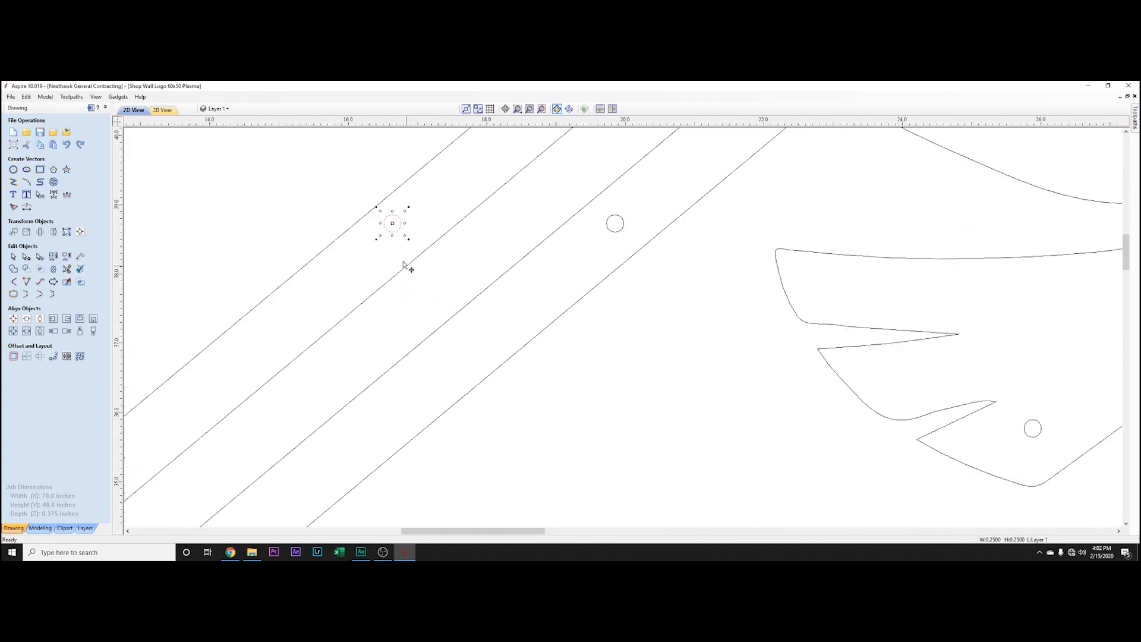
pyautogui.press('Right')
pyautogui.press('Right')
# - Copy the two left-leg circles level across to the diamond's right leg, at X about 40.2 and 43.4 inches
pyautogui.click(610, 231)
pyautogui.keyDown('shift'); pyautogui.click(409, 231); pyautogui.keyUp('shift')
pyautogui.hotkey('ctrl', 'c')
pyautogui.hotkey('ctrl', 'v')
pyautogui.press('Right')
pyautogui.press('Right')
pyautogui.press('Right')
pyautogui.press('Right')
pyautogui.press('Right')
pyautogui.press('Right')
pyautogui.press('Right')
pyautogui.press('Right')
pyautogui.press('Right')
pyautogui.press('Right')
pyautogui.press('Right')
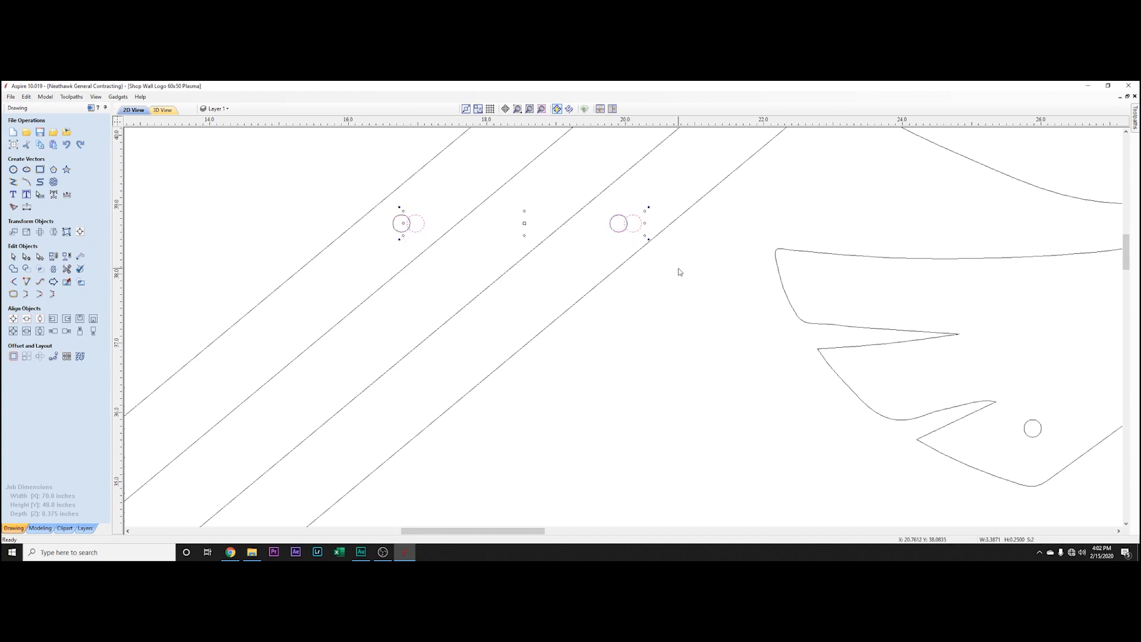
pyautogui.press('Right')
pyautogui.press('Right')
pyautogui.press('Right')
pyautogui.press('Right')
pyautogui.press('Right')
pyautogui.press('Right')
pyautogui.press('Right')
pyautogui.press('Right')
pyautogui.press('Right')
pyautogui.press('Right')
pyautogui.press('Right')
pyautogui.press('Right')
pyautogui.press('Right')
pyautogui.press('Right')
pyautogui.press('Right')
pyautogui.scroll(-5, 833, 217)
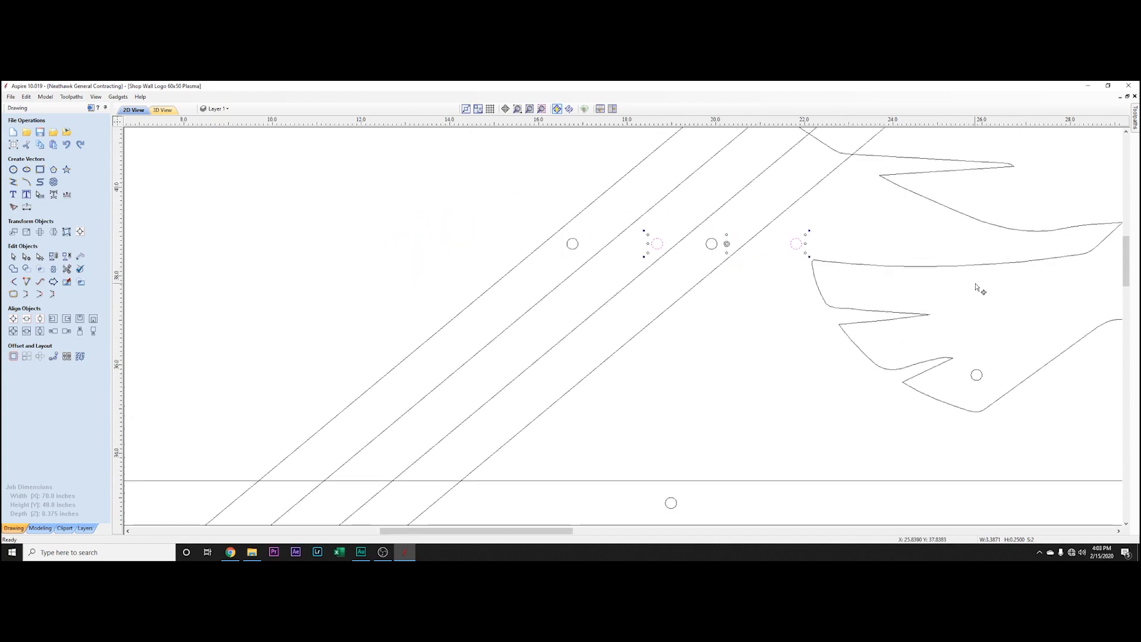
pyautogui.press('Right')
pyautogui.press('Right')
pyautogui.press('Right')
pyautogui.press('Right')
pyautogui.moveTo(1045, 335); pyautogui.dragTo(627, 337, button='middle')
pyautogui.press('Right')
pyautogui.press('Right')
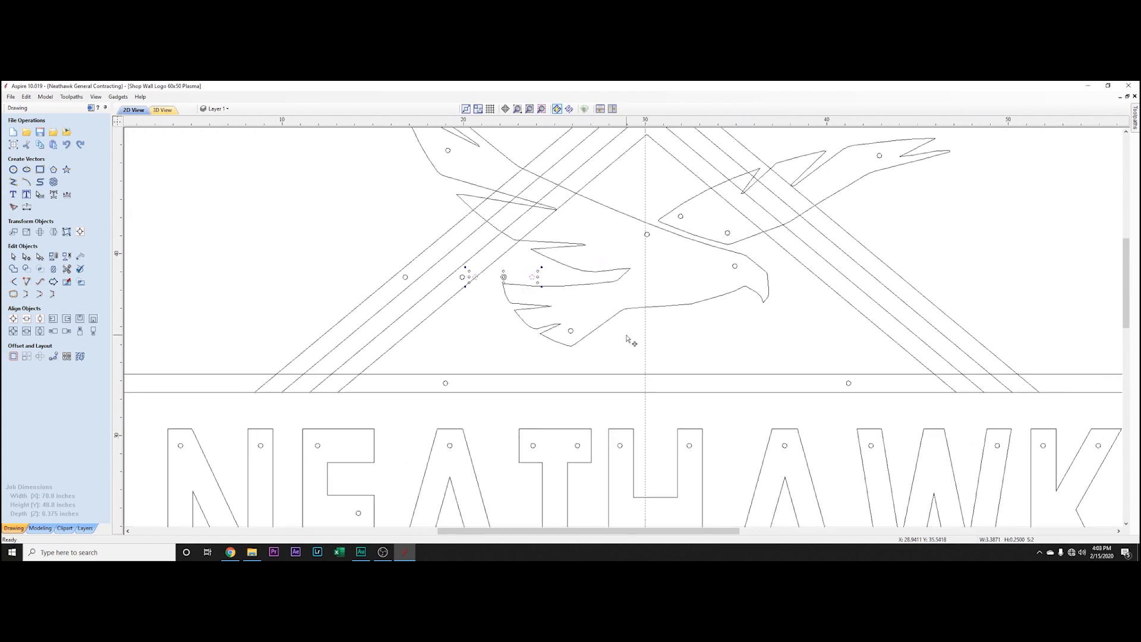
pyautogui.press('Right')
pyautogui.press('Right')
pyautogui.press('Right')
pyautogui.press('Right')
pyautogui.press('Right')
pyautogui.press('Right')
pyautogui.press('Right')
pyautogui.press('Right')
pyautogui.press('Right')
pyautogui.press('Right')
pyautogui.press('Right')
pyautogui.press('Right')
pyautogui.press('Right')
pyautogui.press('Right')
pyautogui.press('Right')
pyautogui.press('Right')
pyautogui.press('Right')
pyautogui.press('Right')
pyautogui.press('Right')
pyautogui.press('Right')
pyautogui.press('Right')
pyautogui.press('Right')
pyautogui.press('Right')
pyautogui.press('Right')
pyautogui.press('Right')
pyautogui.press('Right')
pyautogui.press('Right')
pyautogui.press('Right')
pyautogui.press('Right')
pyautogui.press('Right')
pyautogui.press('Right')
pyautogui.press('Right')
pyautogui.press('Right')
pyautogui.press('Right')
pyautogui.press('Right')
pyautogui.press('Right')
pyautogui.press('Right')
pyautogui.press('Right')
pyautogui.press('Right')
pyautogui.press('Right')
pyautogui.press('Right')
pyautogui.press('Right')
pyautogui.press('Right')
pyautogui.press('Right')
pyautogui.press('Right')
pyautogui.press('Right')
pyautogui.press('Right')
pyautogui.press('Right')
pyautogui.press('Right')
pyautogui.scroll(5, 908, 313)
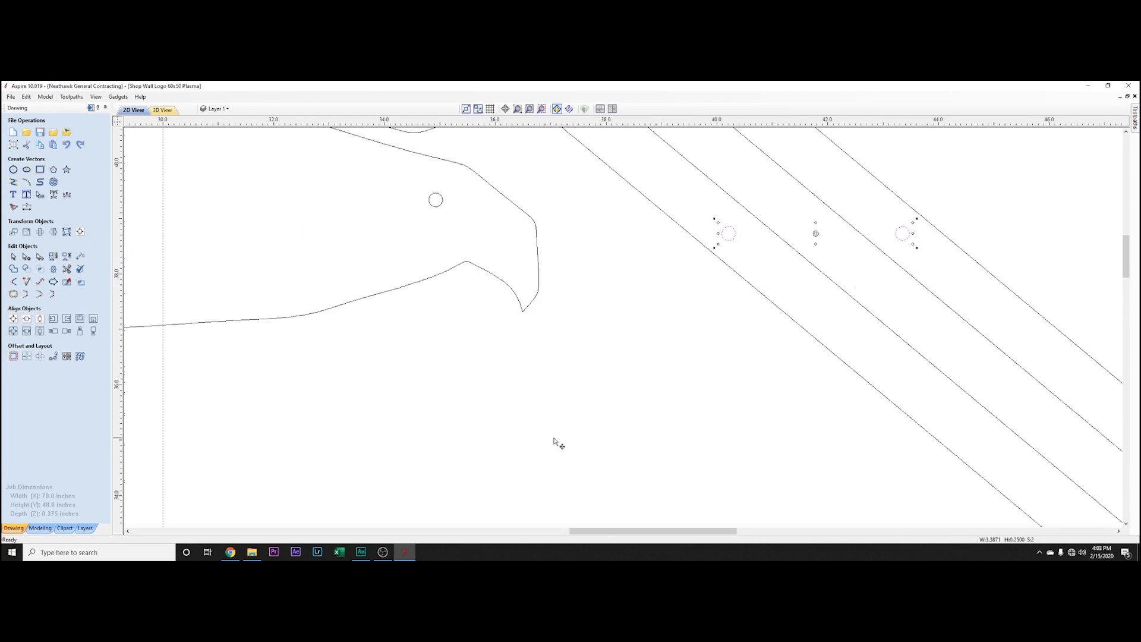
pyautogui.click(623, 381)
# - Select the whole logo and examine how its lower point and upper apex fit within the material boundary
pyautogui.scroll(-6, 622, 362)
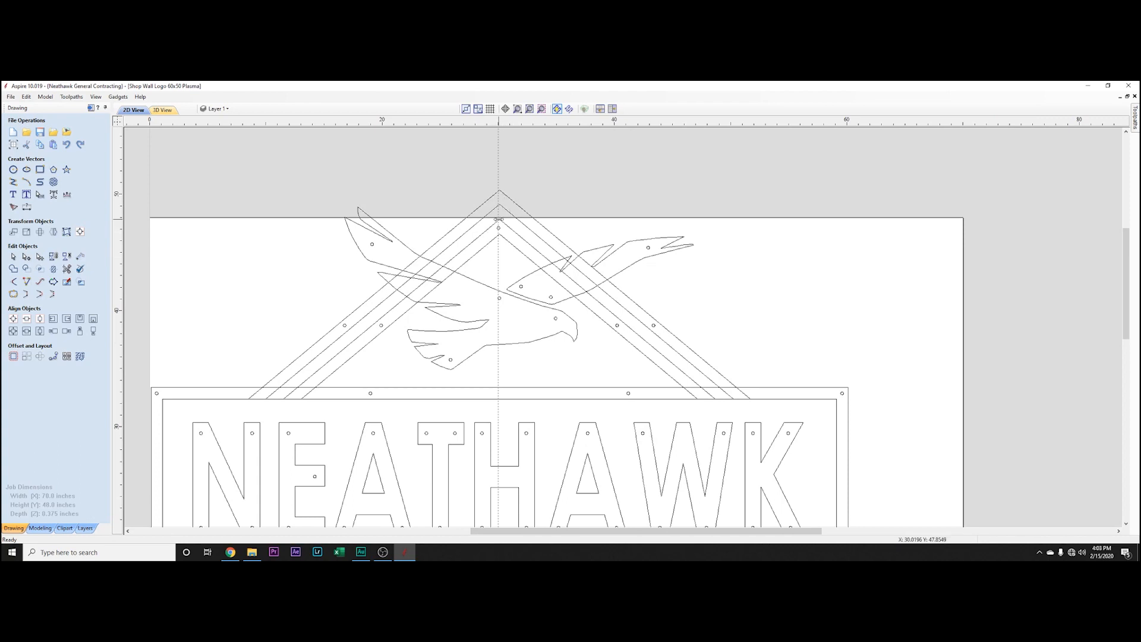
pyautogui.scroll(-3, 517, 308)
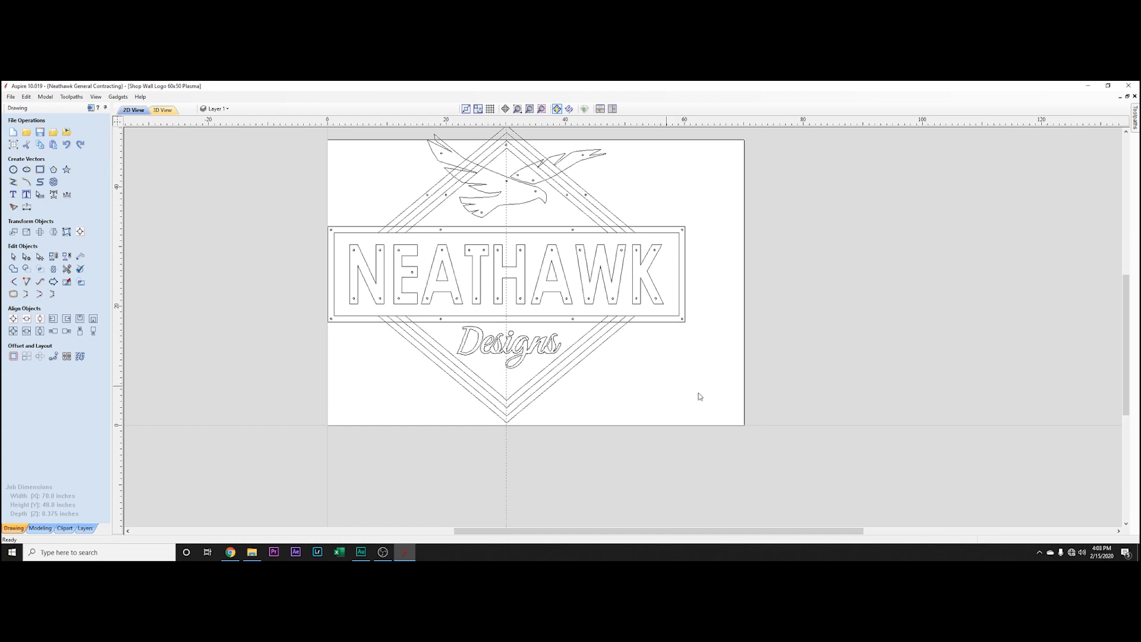
pyautogui.moveTo(749, 449); pyautogui.dragTo(282, 108)
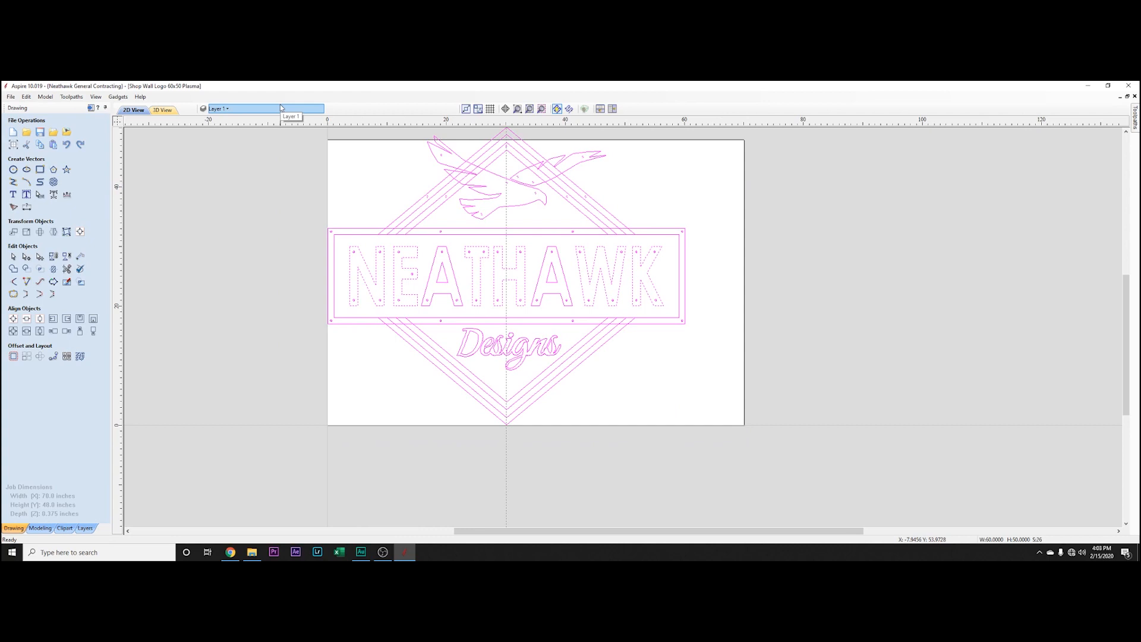
pyautogui.scroll(4, 504, 431)
pyautogui.scroll(-1, 425, 381)
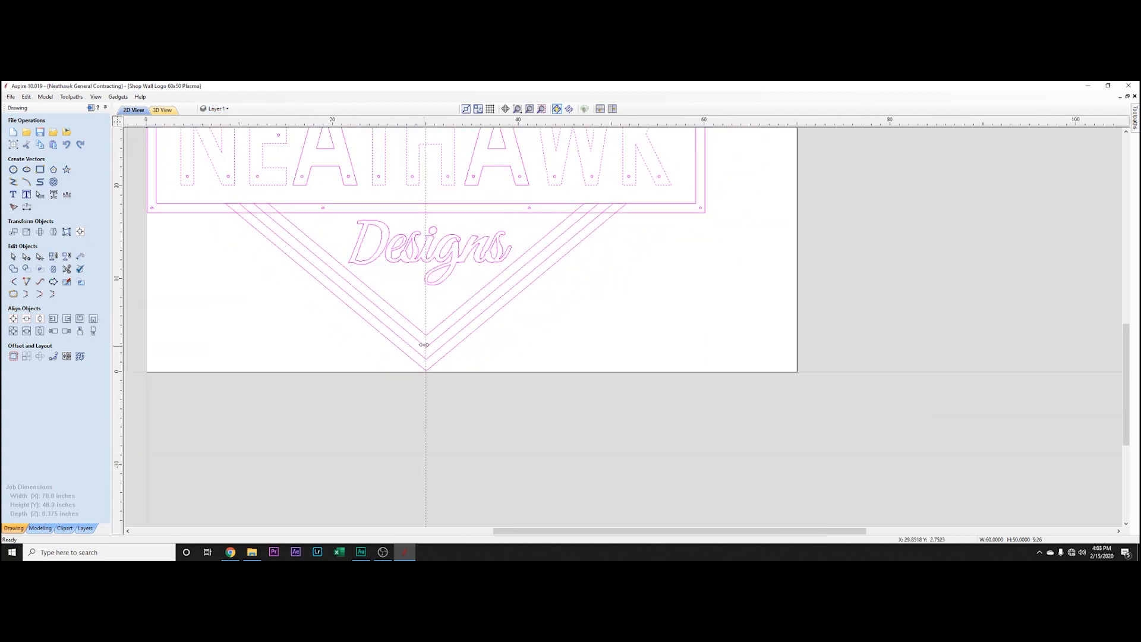
pyautogui.scroll(-3, 423, 345)
pyautogui.scroll(4, 529, 289)
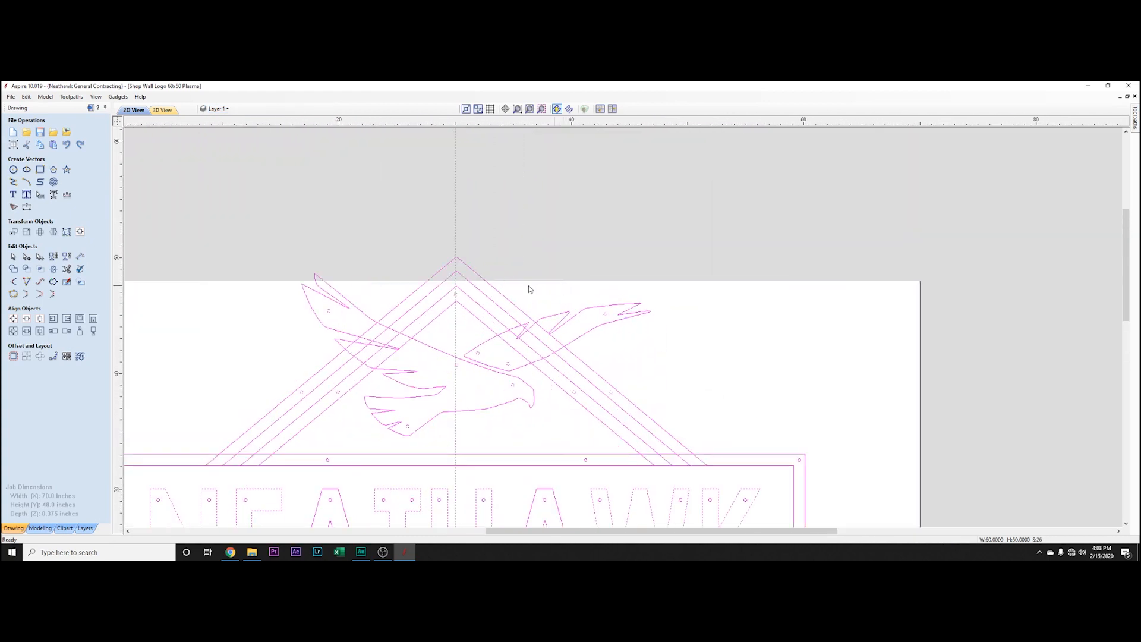
# - Draw a 27.0 by 6.5 inch rectangle over the diamond's apex and eagle's left wing tip, its lower edge just inside the material's upper boundary
pyautogui.click(171, 188)
pyautogui.click(40, 170)
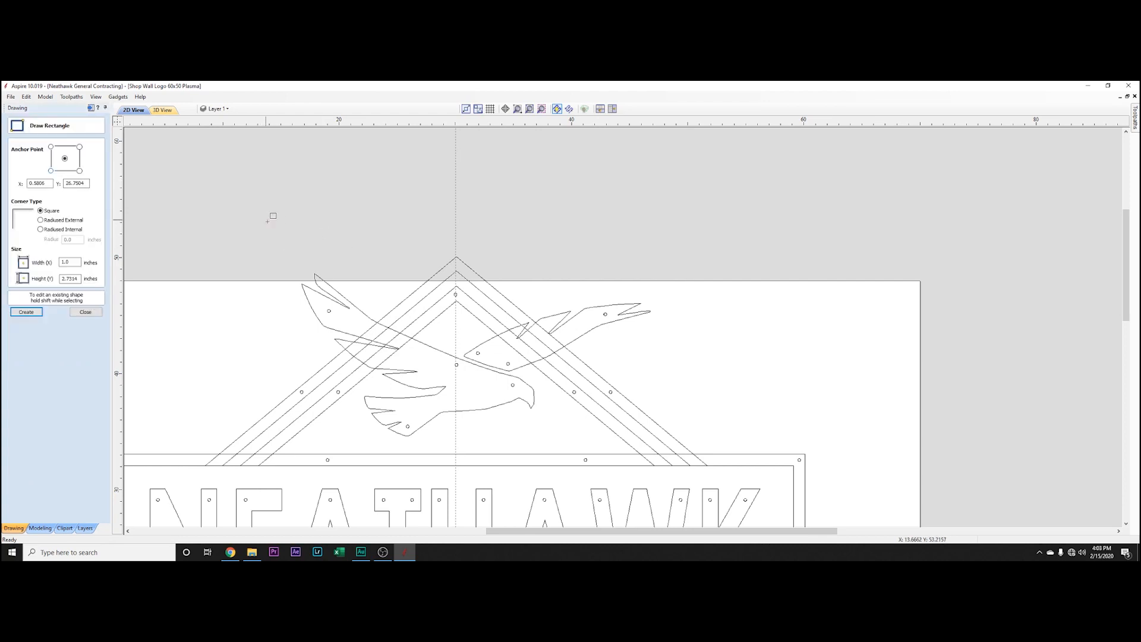
pyautogui.moveTo(263, 209); pyautogui.dragTo(577, 285)
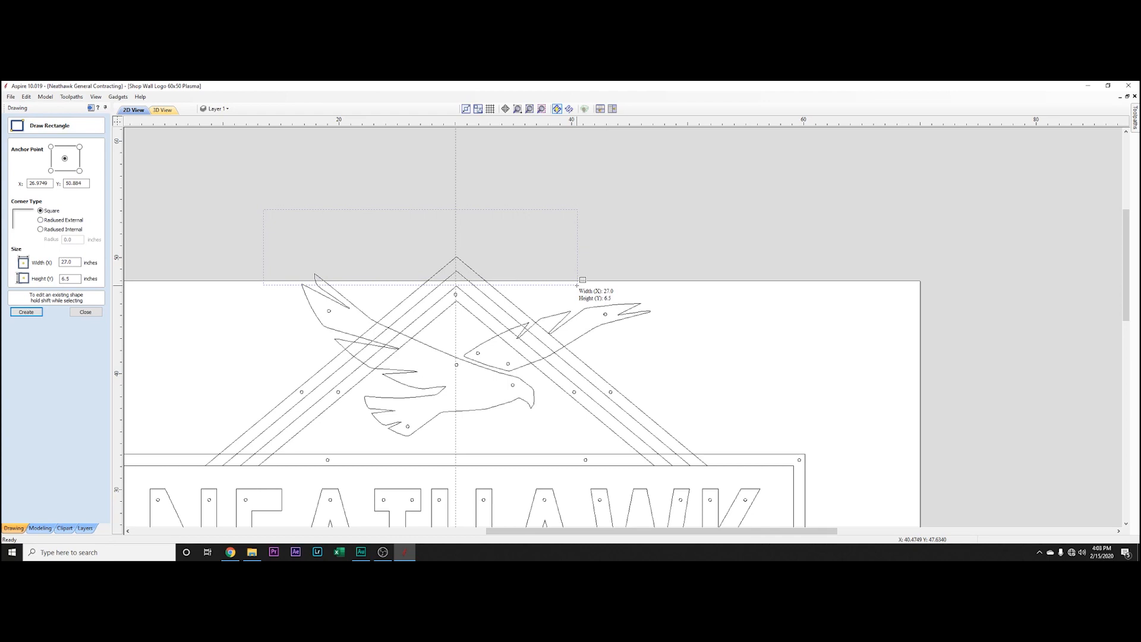
pyautogui.moveTo(576, 285); pyautogui.dragTo(577, 284)
pyautogui.scroll(3, 421, 327)
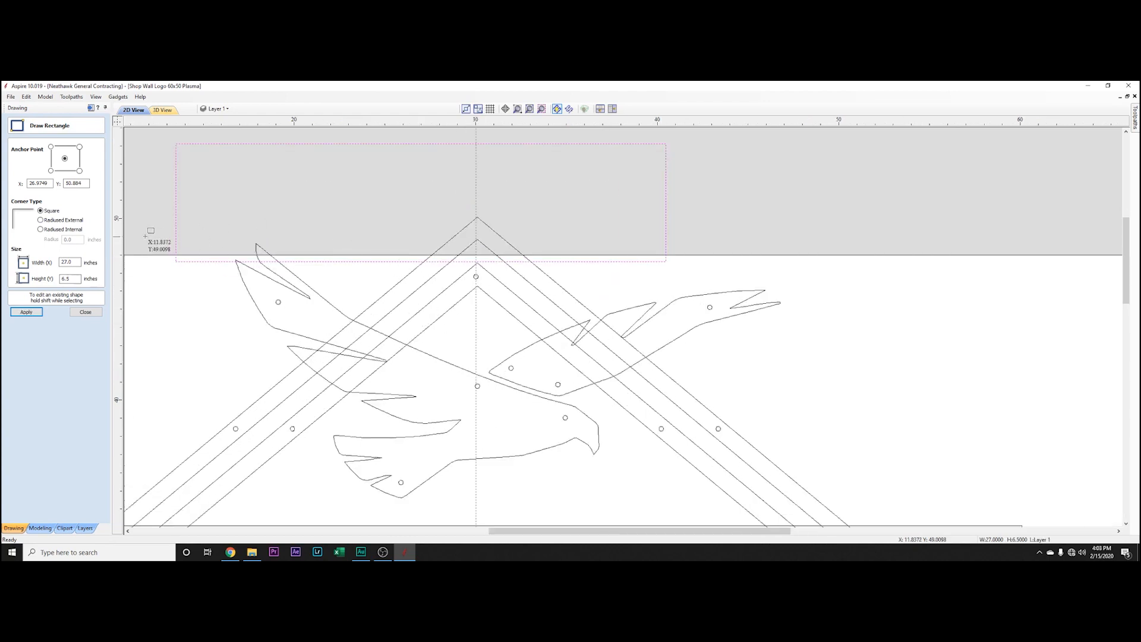
pyautogui.click(86, 312)
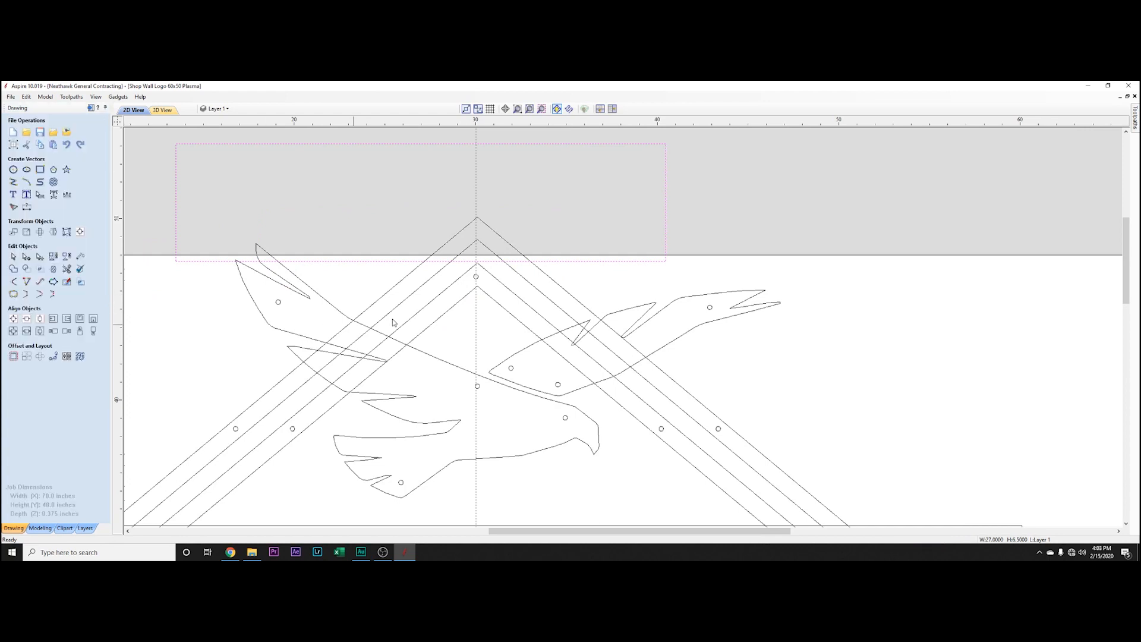
# - Ungroup the diamond bands and eagle, and trim away their parts extending above the rectangle's lower edge
pyautogui.click(425, 287)
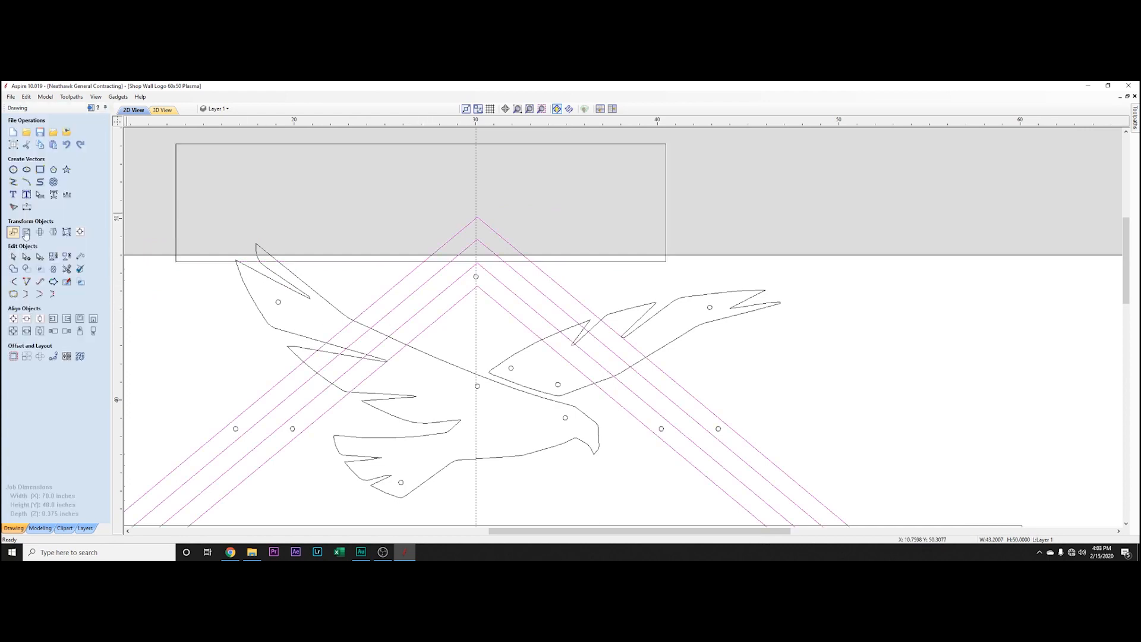
pyautogui.click(320, 297)
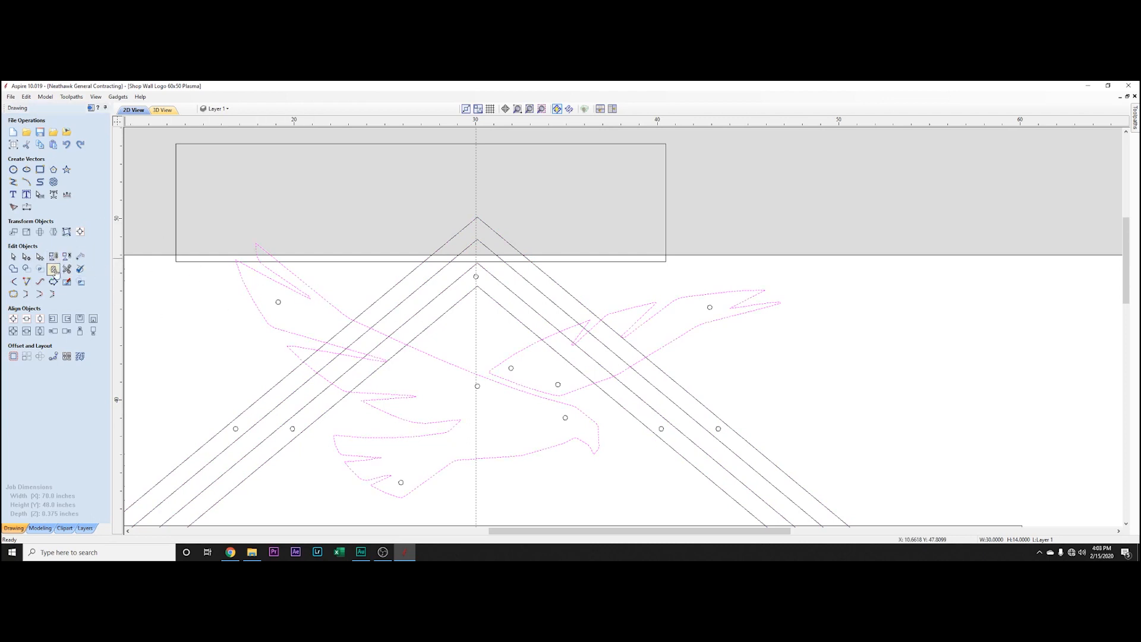
pyautogui.click(67, 268)
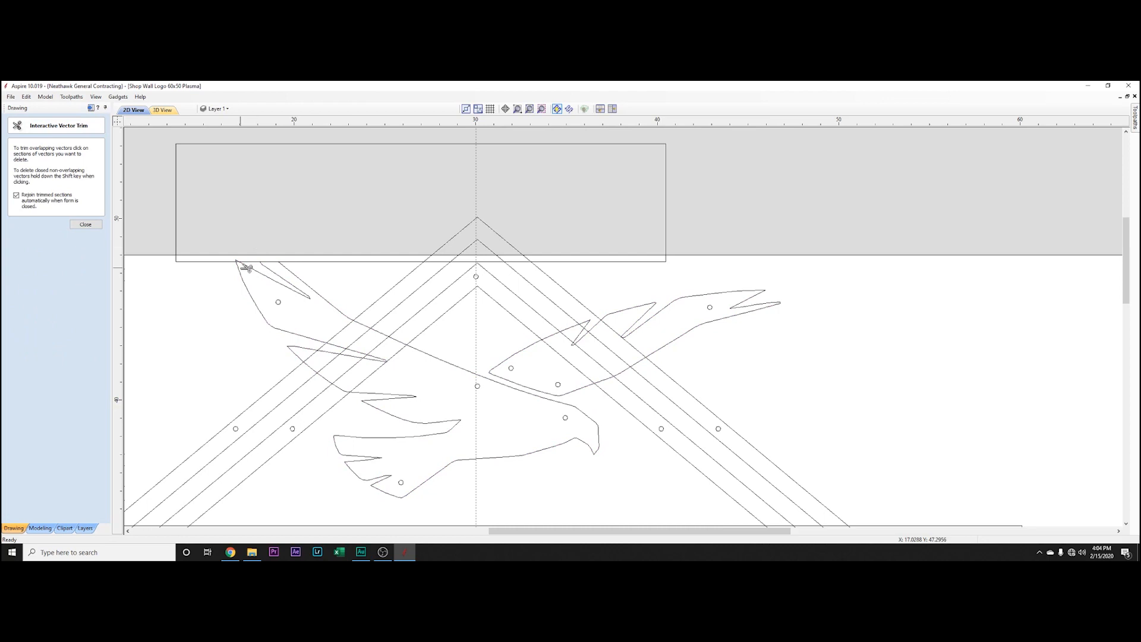
pyautogui.scroll(5, 240, 256)
pyautogui.scroll(1, 244, 255)
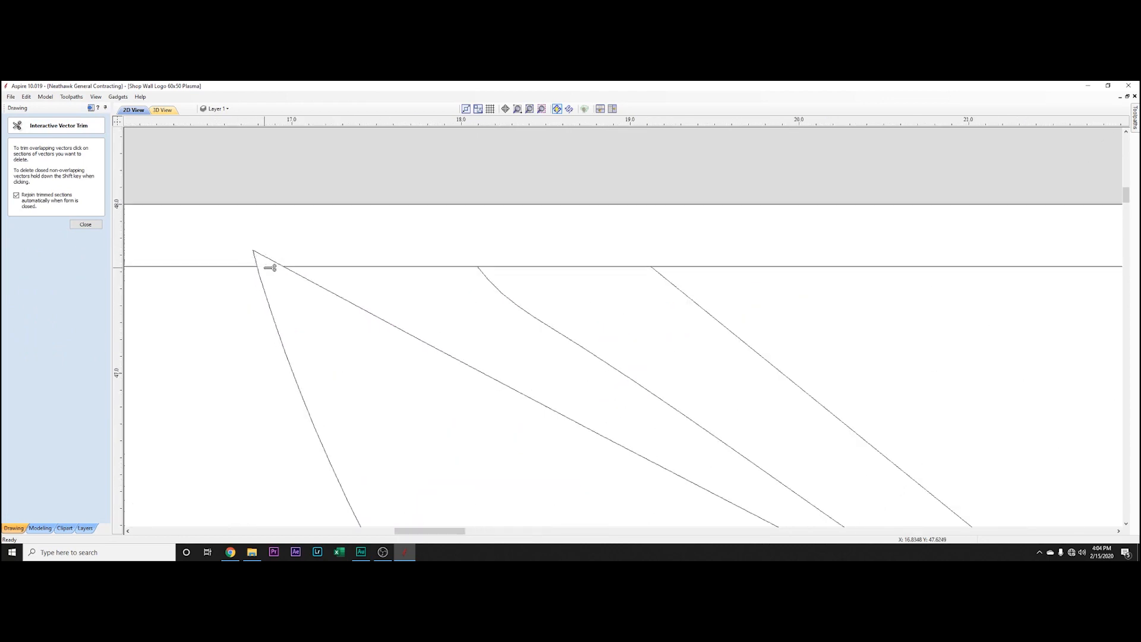
pyautogui.scroll(-1, 342, 221)
pyautogui.scroll(-1, 630, 259)
pyautogui.scroll(-1, 435, 298)
pyautogui.scroll(-1, 582, 175)
pyautogui.click(585, 175)
pyautogui.click(586, 231)
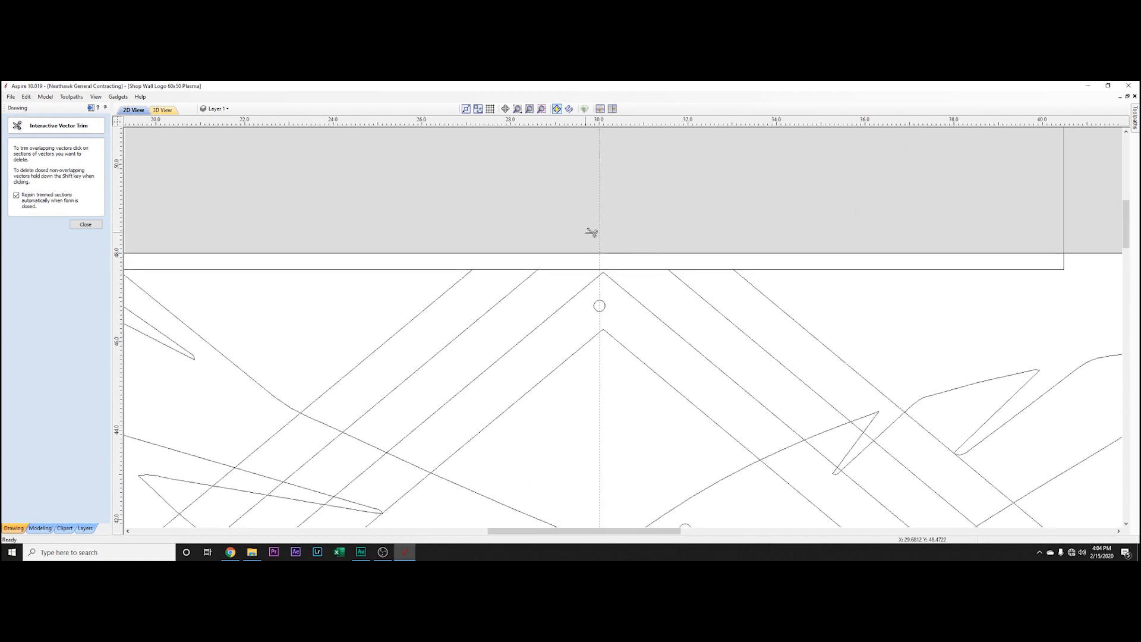
# - Trim away the leftover rectangle sections, keeping only the short segments that cap the cut diamond bands and wing tip
pyautogui.click(587, 271)
pyautogui.scroll(-1, 616, 263)
pyautogui.click(785, 268)
pyautogui.click(485, 268)
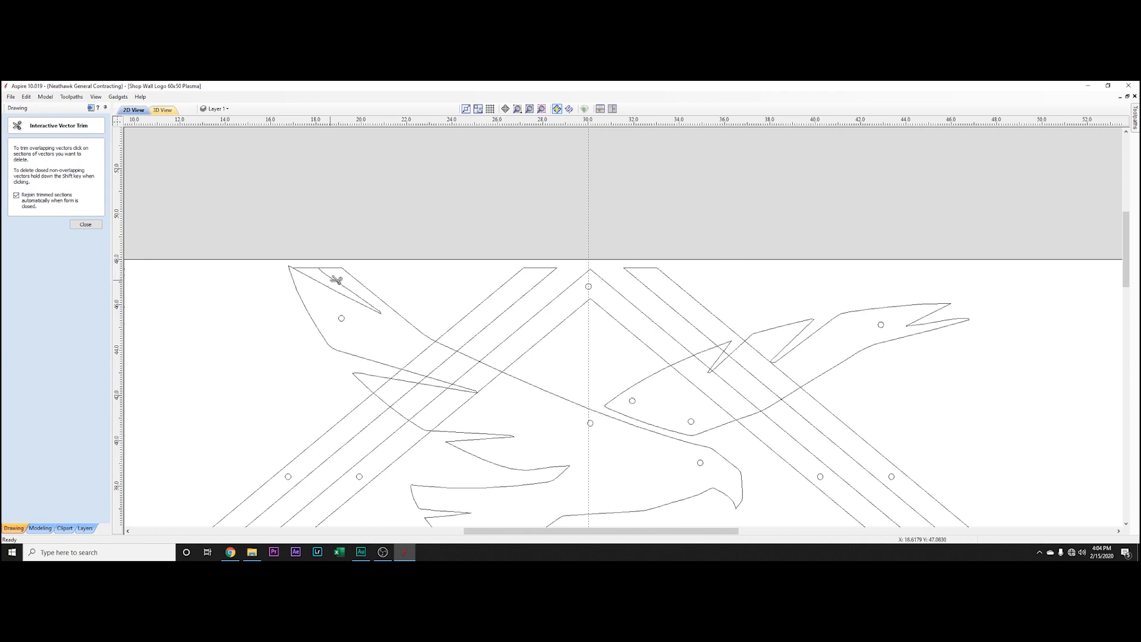
pyautogui.click(306, 267)
# - Examine the trimmed apex and wing tip, and review the rest of the logo within the material boundary
pyautogui.scroll(-1, 311, 262)
pyautogui.scroll(-2, 312, 253)
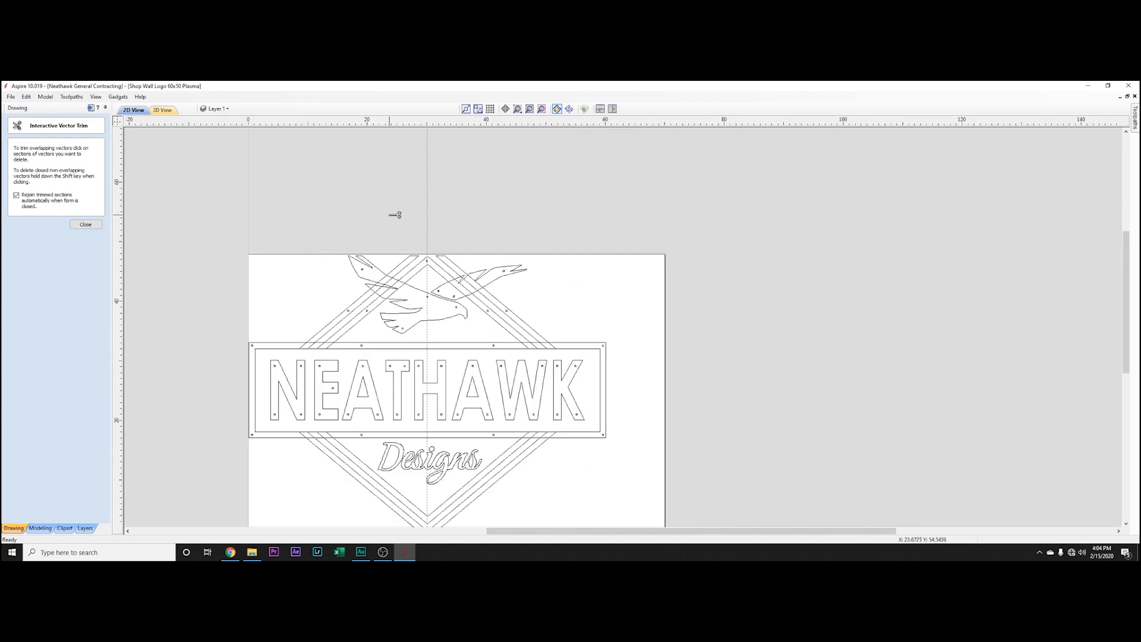
pyautogui.scroll(3, 425, 252)
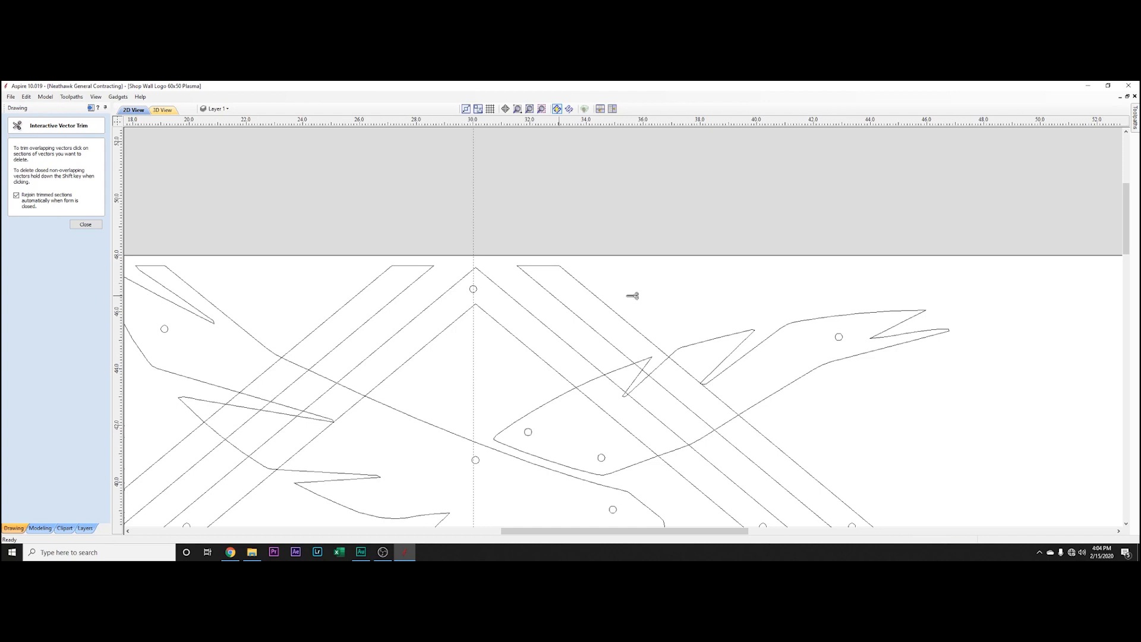
pyautogui.scroll(-1, 632, 322)
pyautogui.moveTo(672, 384); pyautogui.dragTo(593, 285, button='middle')
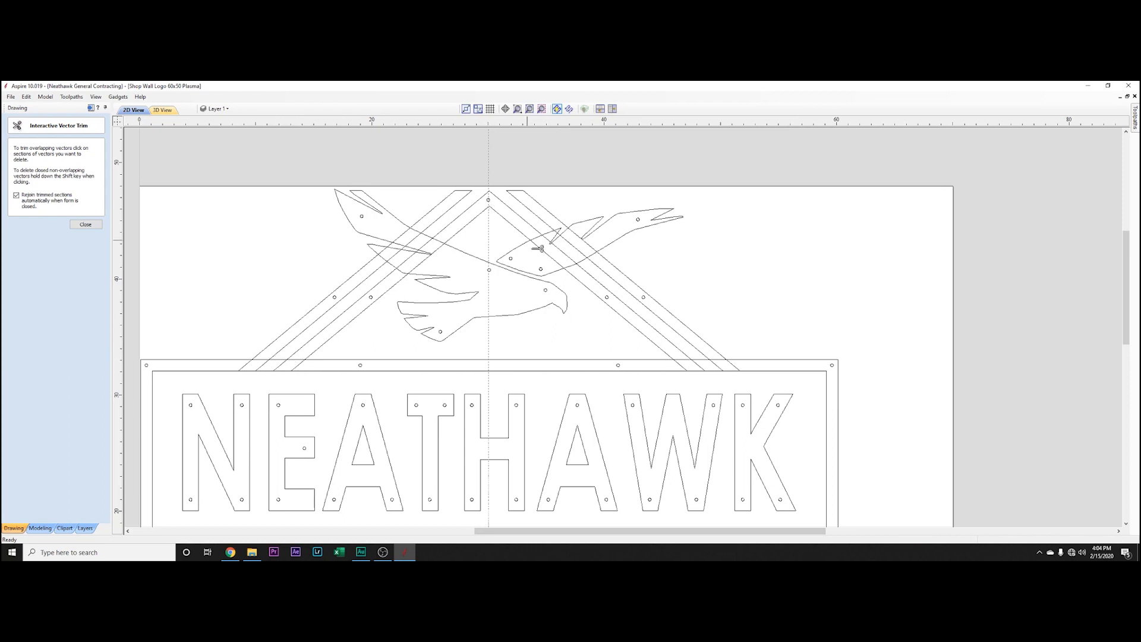
pyautogui.scroll(-2, 545, 349)
pyautogui.moveTo(527, 413); pyautogui.dragTo(529, 242, button='middle')
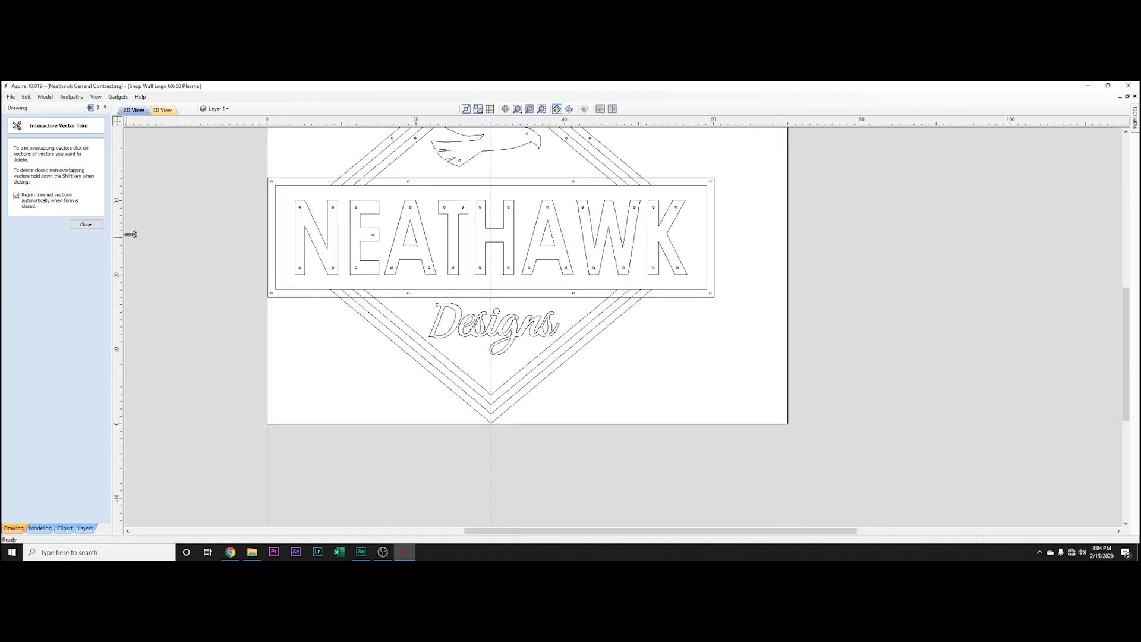
pyautogui.scroll(1, 369, 254)
pyautogui.scroll(-2, 448, 268)
pyautogui.moveTo(535, 247); pyautogui.dragTo(516, 395, button='middle')
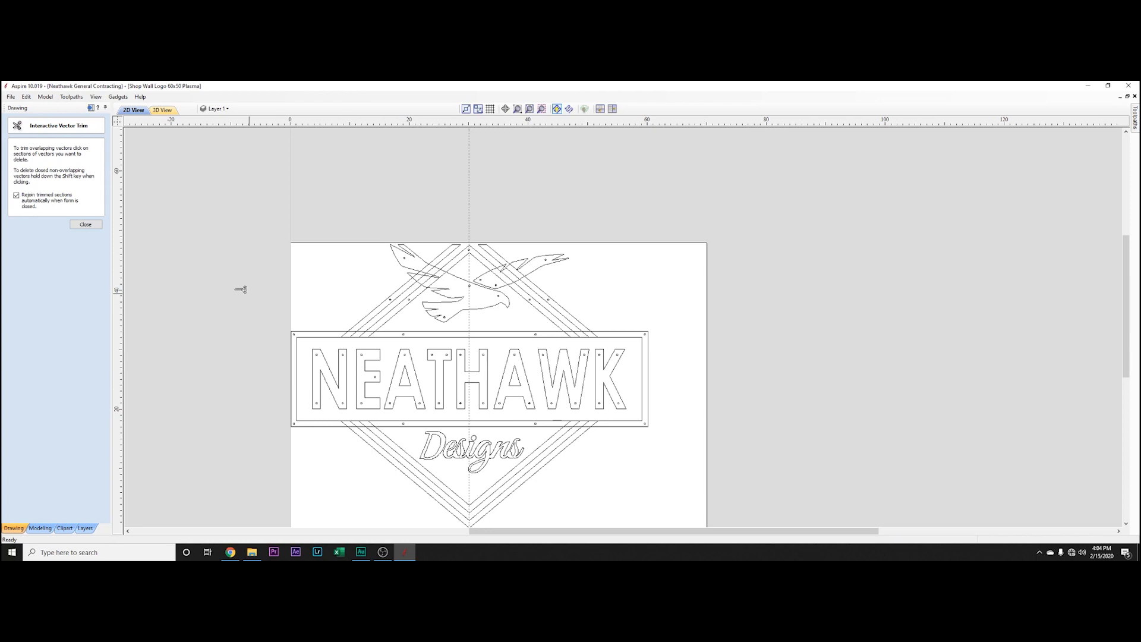
# - Close the trimming tool and group the eagle's body and right wing outlines
pyautogui.click(85, 224)
pyautogui.click(419, 260)
pyautogui.keyDown('shift'); pyautogui.click(537, 260); pyautogui.keyUp('shift')
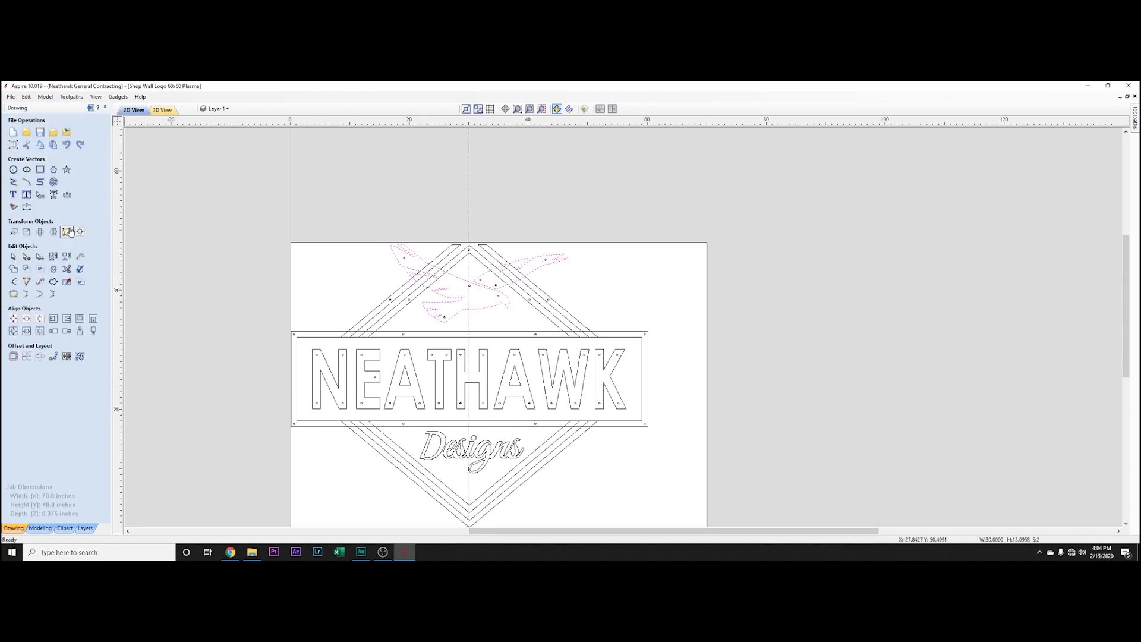
pyautogui.click(53, 257)
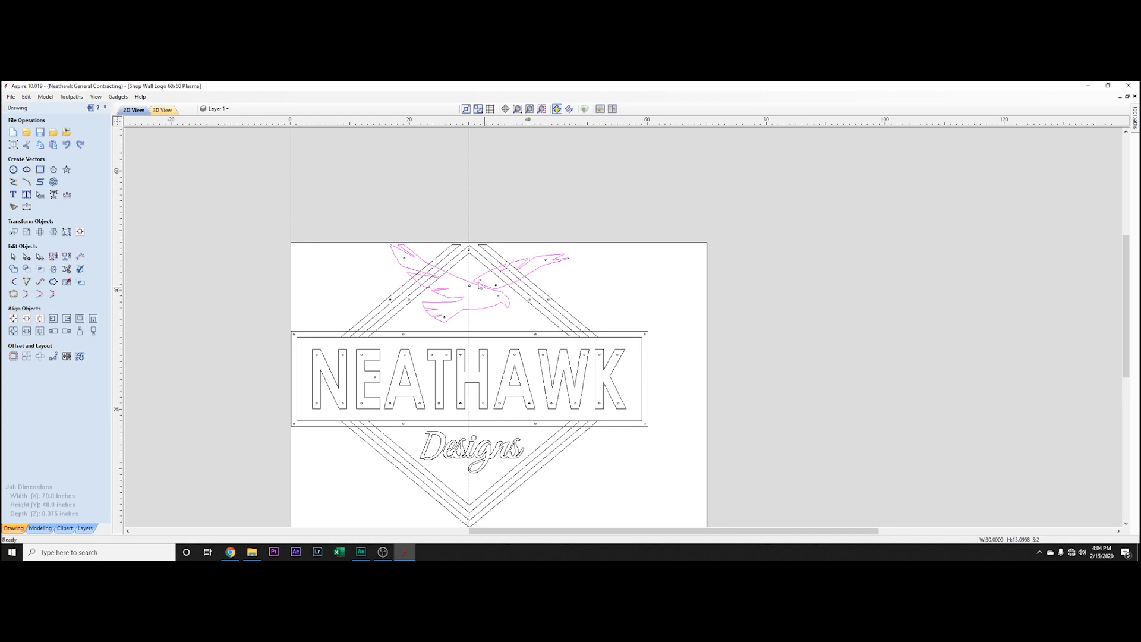
# - Group the inner band and both cut outer band pieces of the diamond's upper half
pyautogui.click(463, 260)
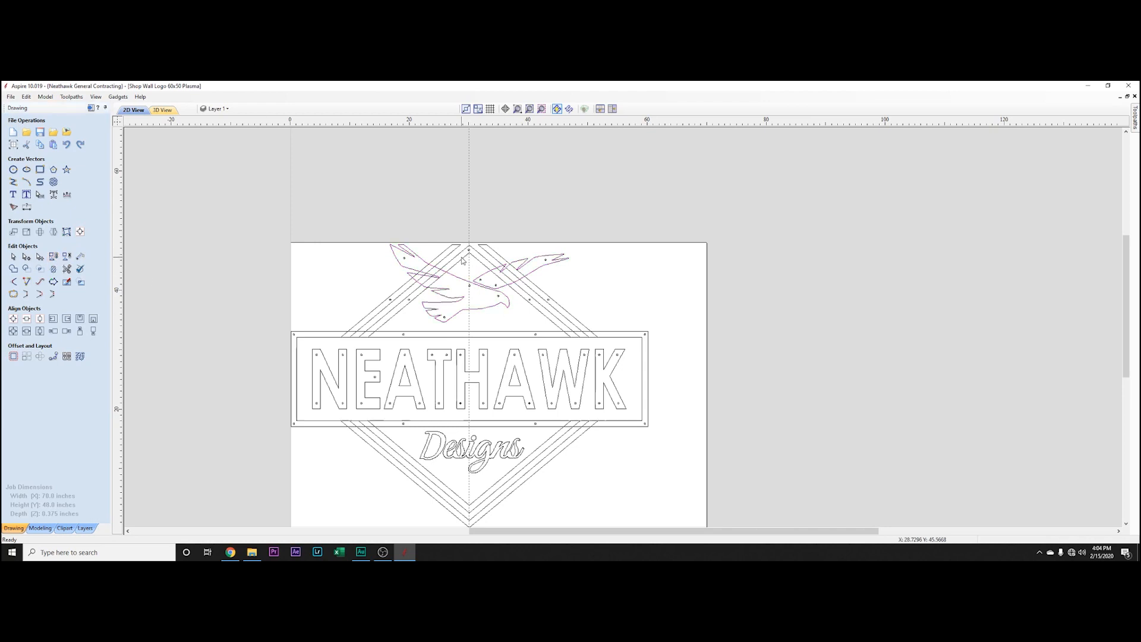
pyautogui.click(462, 259)
pyautogui.keyDown('shift'); pyautogui.click(450, 254); pyautogui.keyUp('shift')
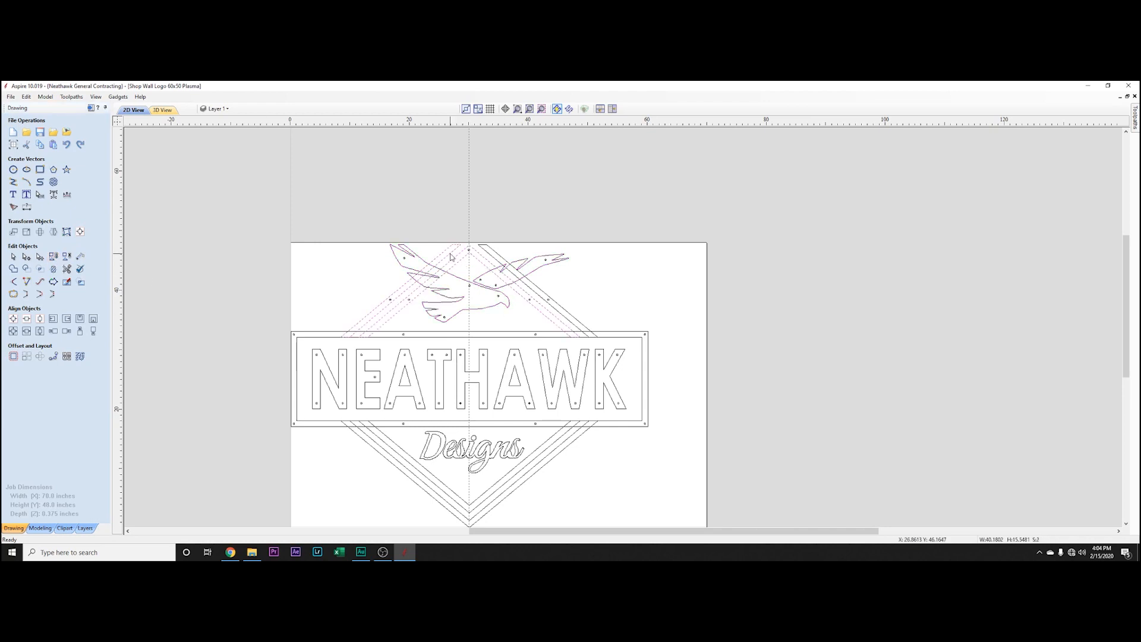
pyautogui.keyDown('shift'); pyautogui.click(499, 256); pyautogui.keyUp('shift')
pyautogui.click(58, 257)
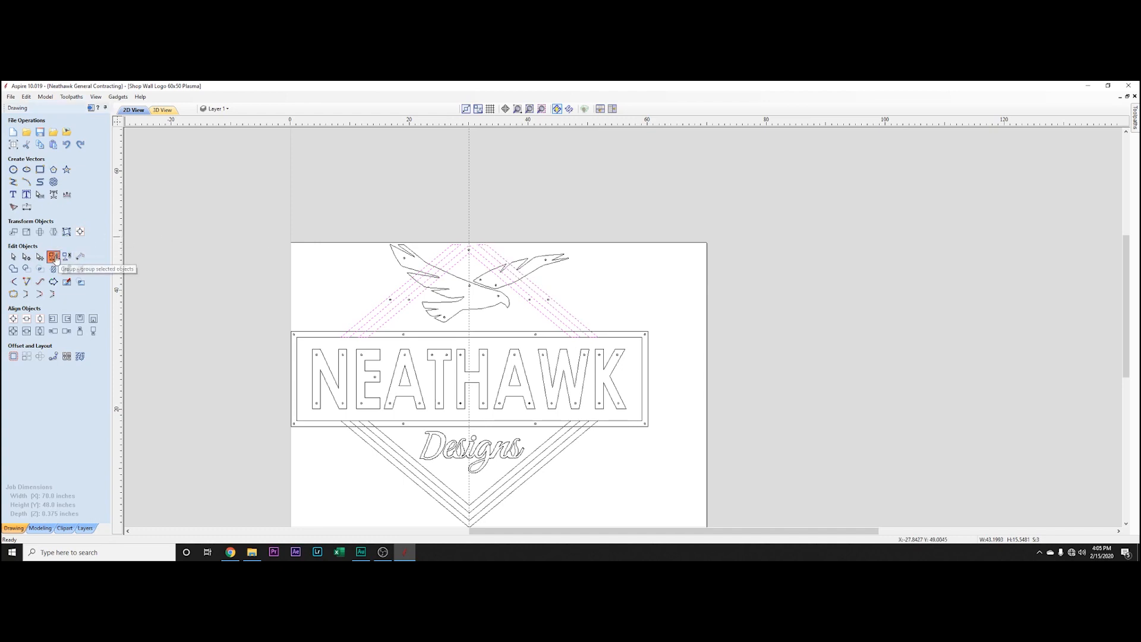
# - Mirror a copy of the five circles in the diamond's upper half vertically about the job center into its lower half
pyautogui.click(392, 303)
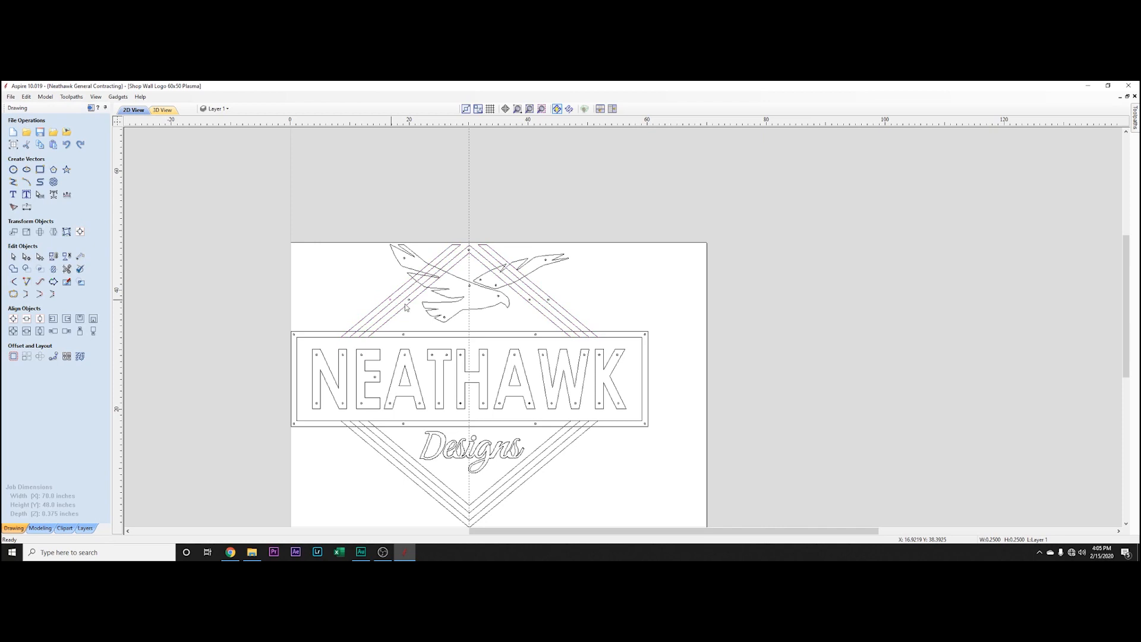
pyautogui.click(409, 303)
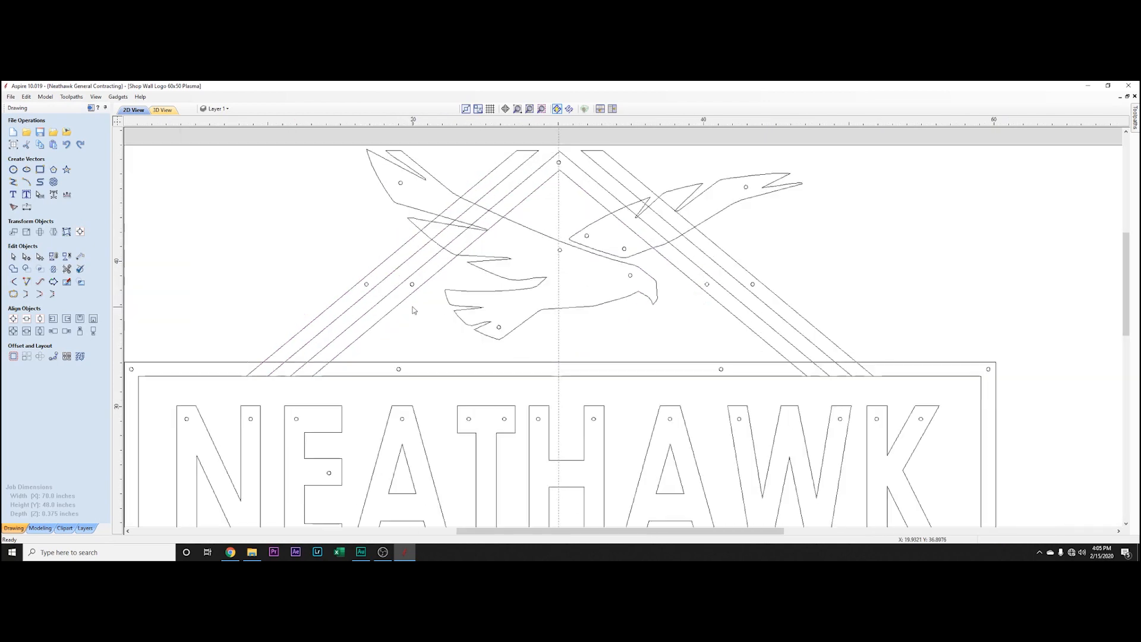
pyautogui.scroll(3, 424, 310)
pyautogui.click(412, 284)
pyautogui.keyDown('shift'); pyautogui.click(367, 284); pyautogui.keyUp('shift')
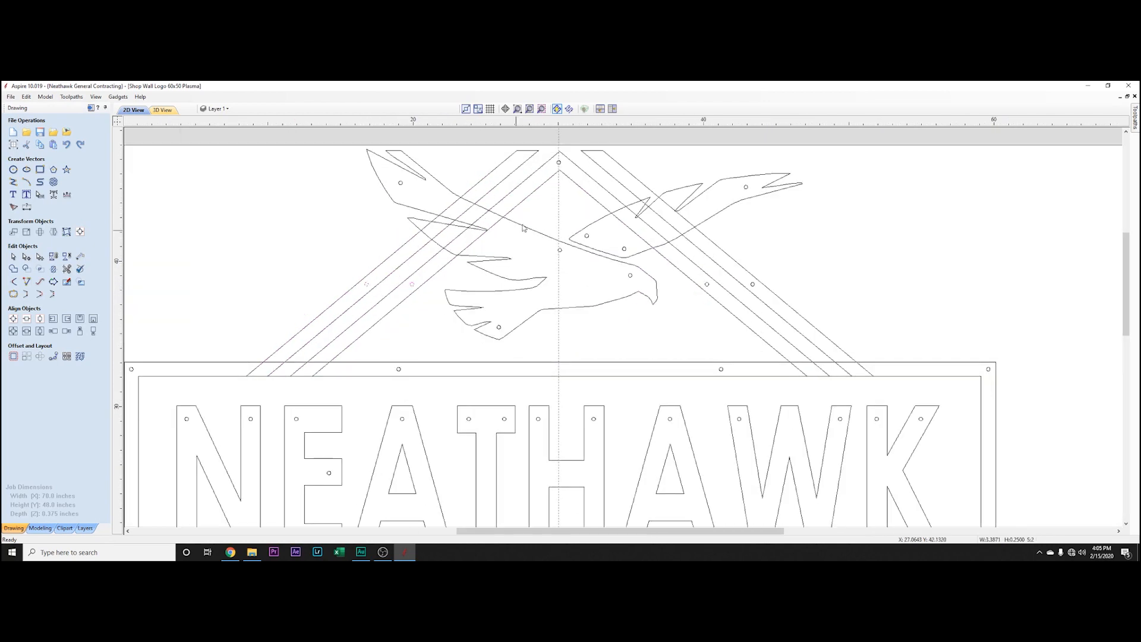
pyautogui.keyDown('shift'); pyautogui.click(559, 161); pyautogui.keyUp('shift')
pyautogui.keyDown('shift'); pyautogui.click(754, 286); pyautogui.keyUp('shift')
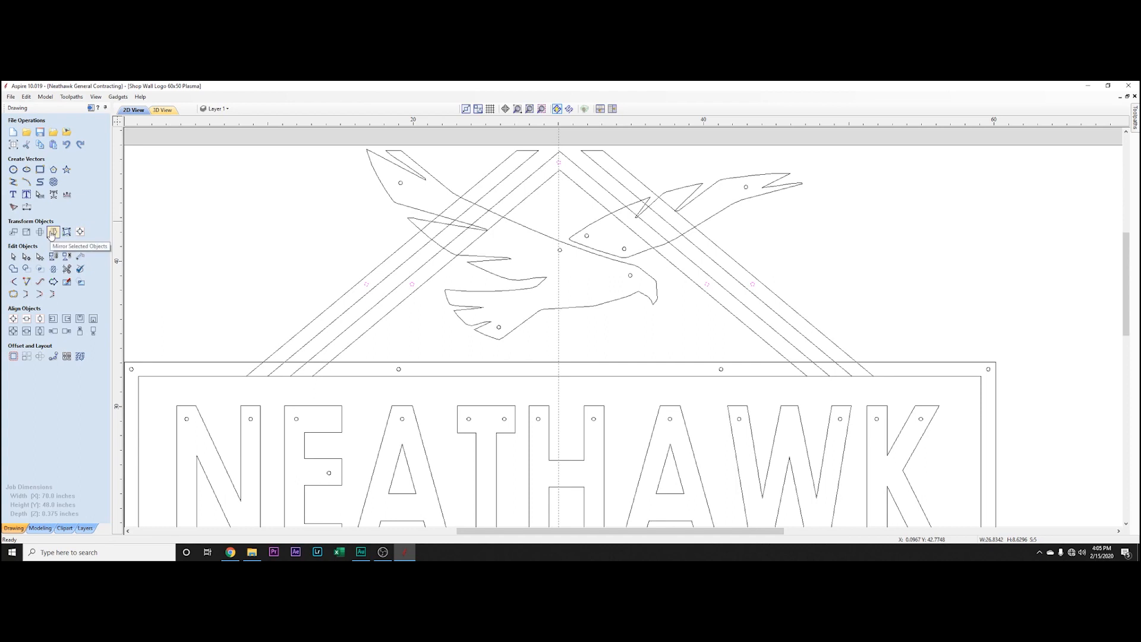
pyautogui.click(54, 233)
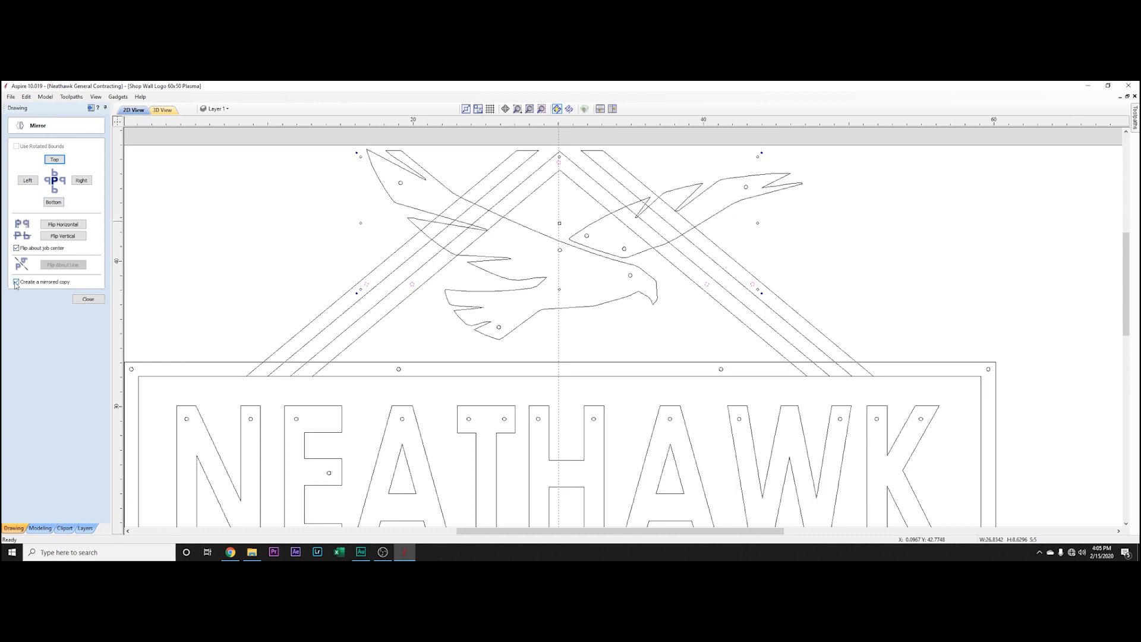
pyautogui.click(63, 237)
pyautogui.scroll(-4, 603, 341)
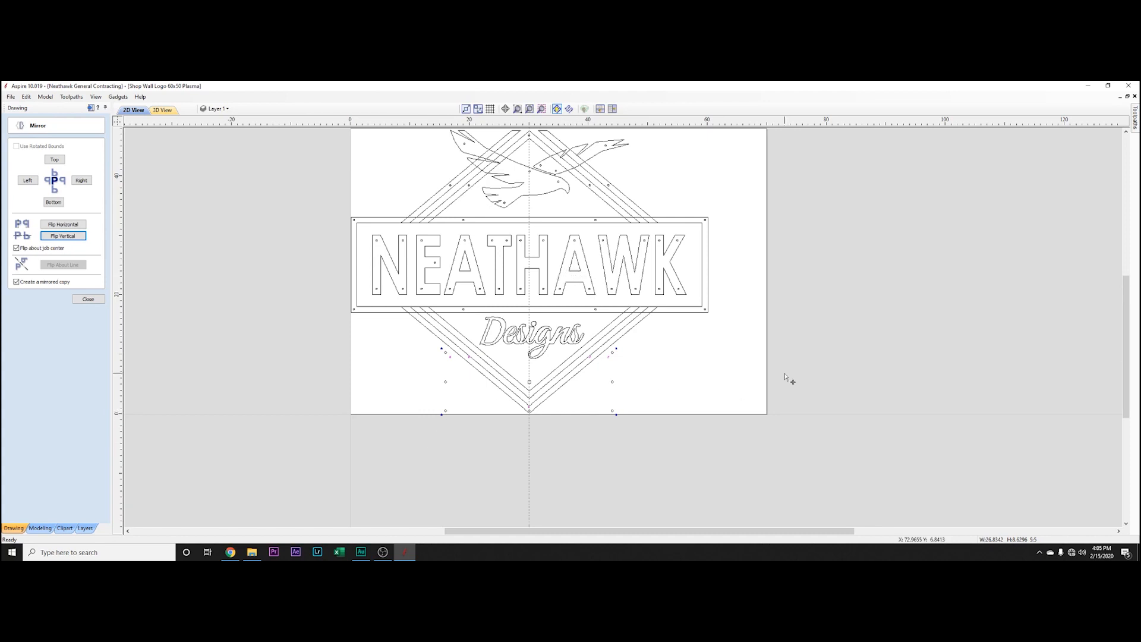
# - Nudge the five mirrored circles upward so they sit within the bands of the diamond's lower half
pyautogui.press('Up')
pyautogui.scroll(2, 764, 428)
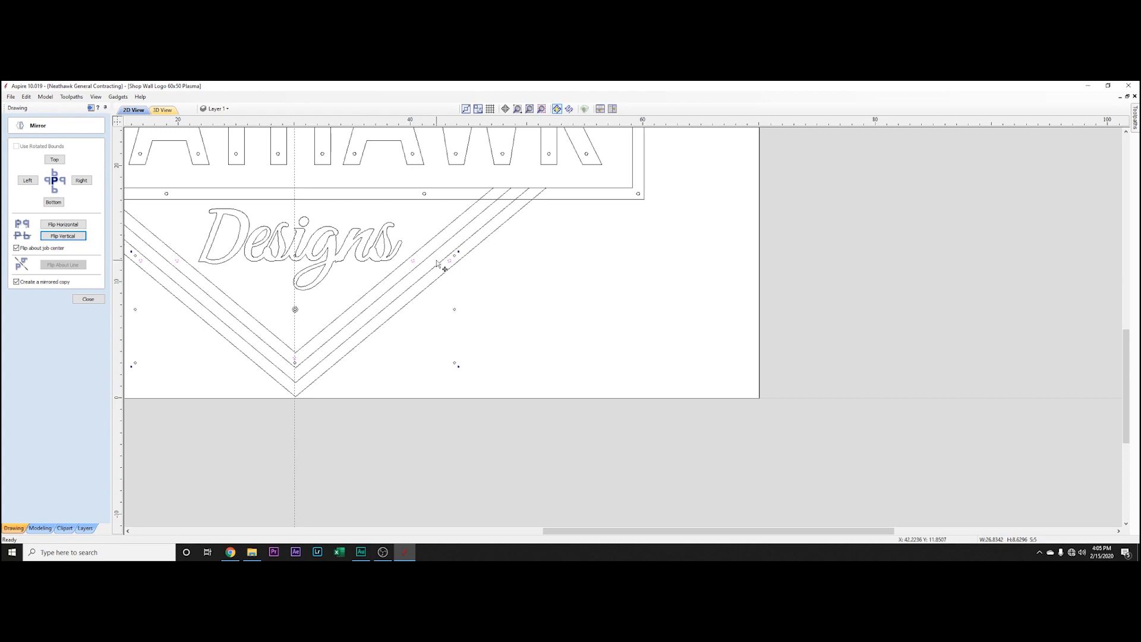
pyautogui.scroll(3, 302, 351)
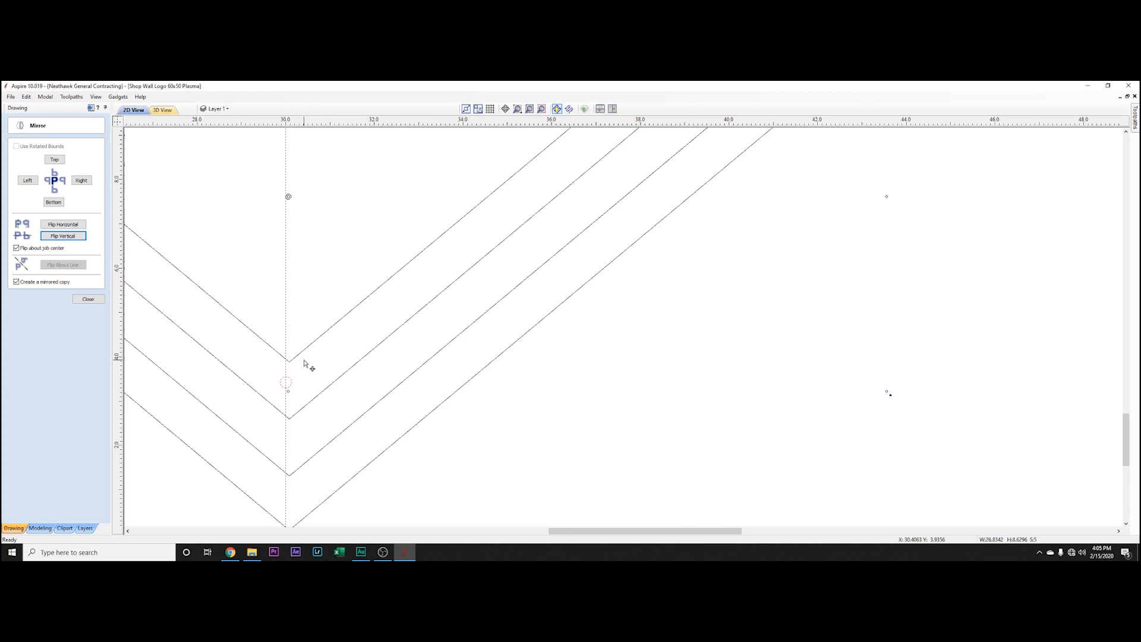
# - Delete the vertical guide line at the 30-inch position
pyautogui.scroll(-4, 334, 186)
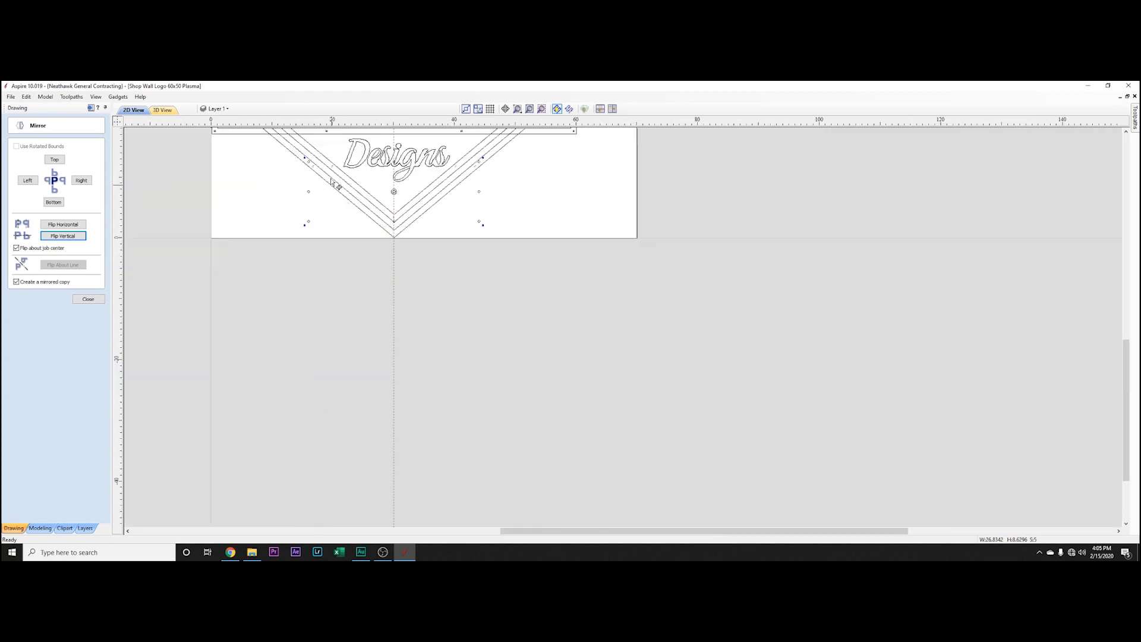
pyautogui.moveTo(343, 215); pyautogui.dragTo(350, 456, button='middle')
pyautogui.scroll(4, 416, 279)
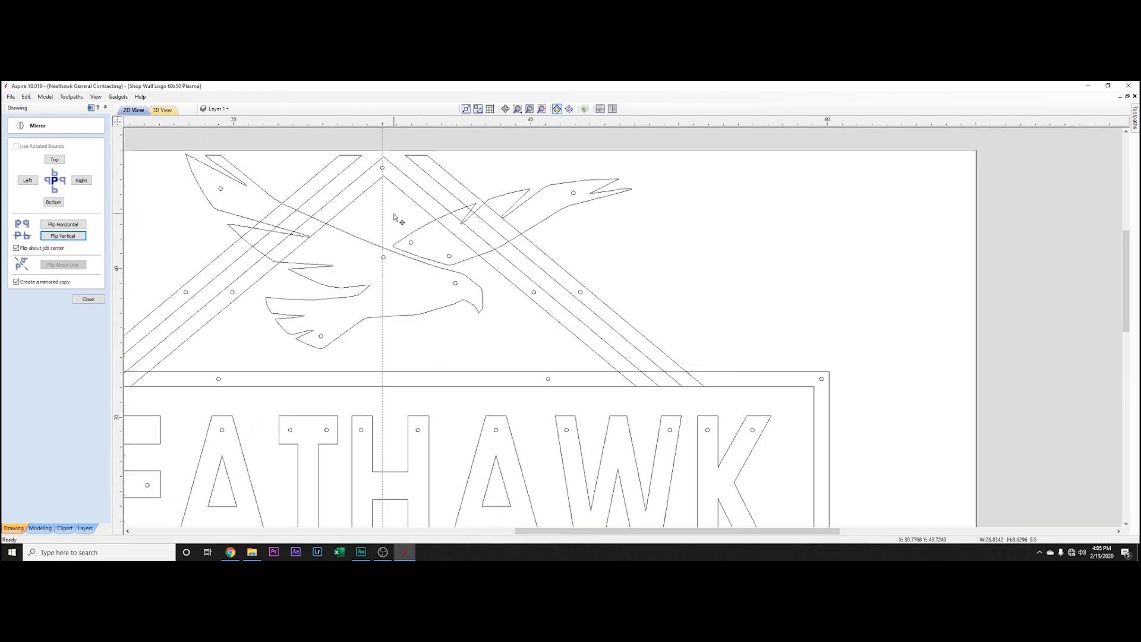
pyautogui.doubleClick(382, 207)
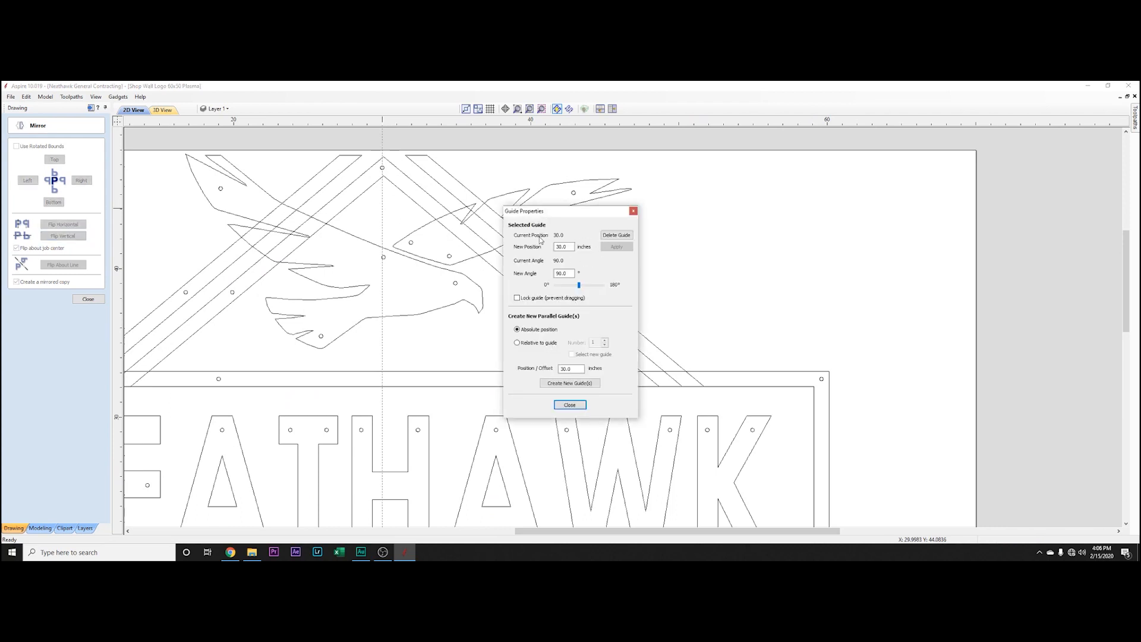
pyautogui.click(617, 234)
pyautogui.scroll(-5, 418, 339)
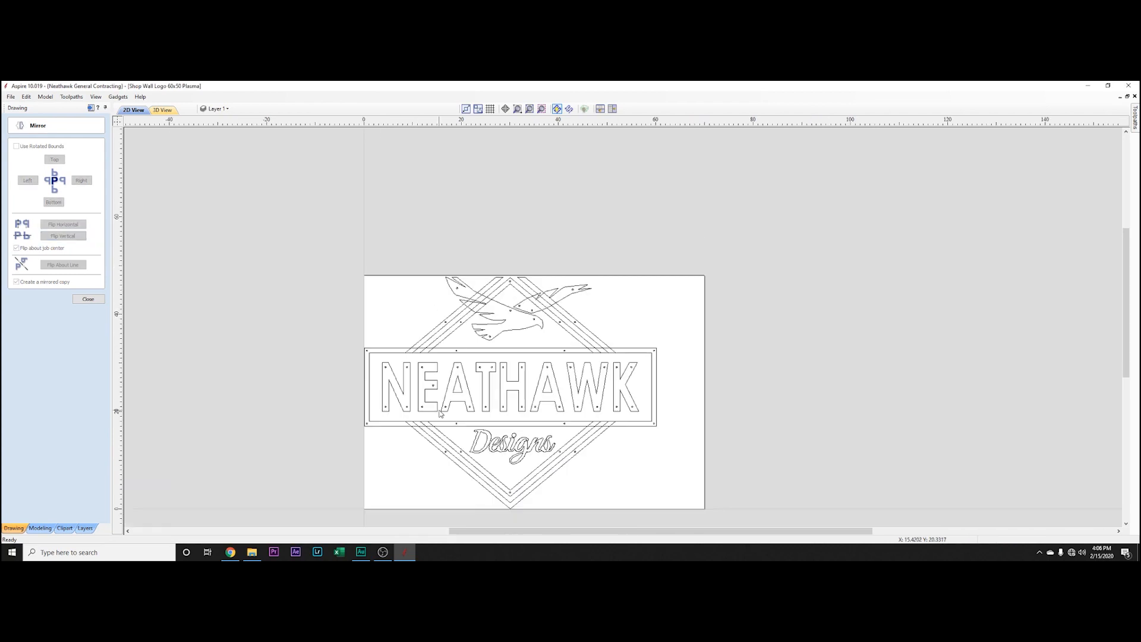
# - Nudge the circle at the diamond's lower tip to the right and center it horizontally on the lower bands
pyautogui.moveTo(441, 408); pyautogui.dragTo(334, 291, button='middle')
pyautogui.scroll(5, 405, 368)
pyautogui.scroll(1, 482, 397)
pyautogui.click(476, 391)
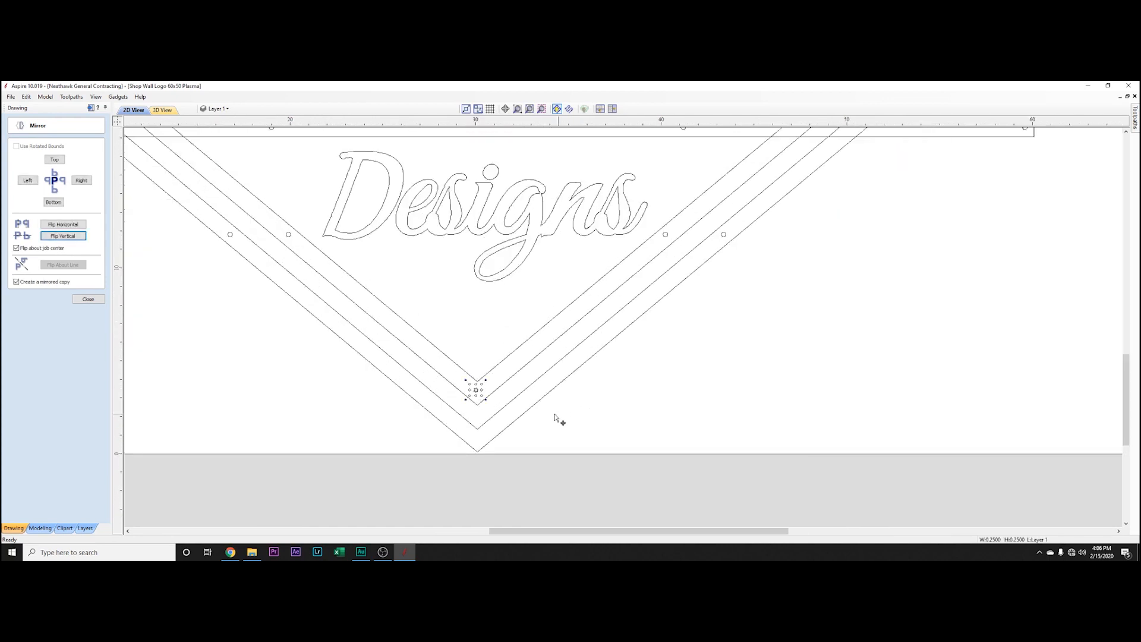
pyautogui.press('Right')
pyautogui.scroll(3, 540, 416)
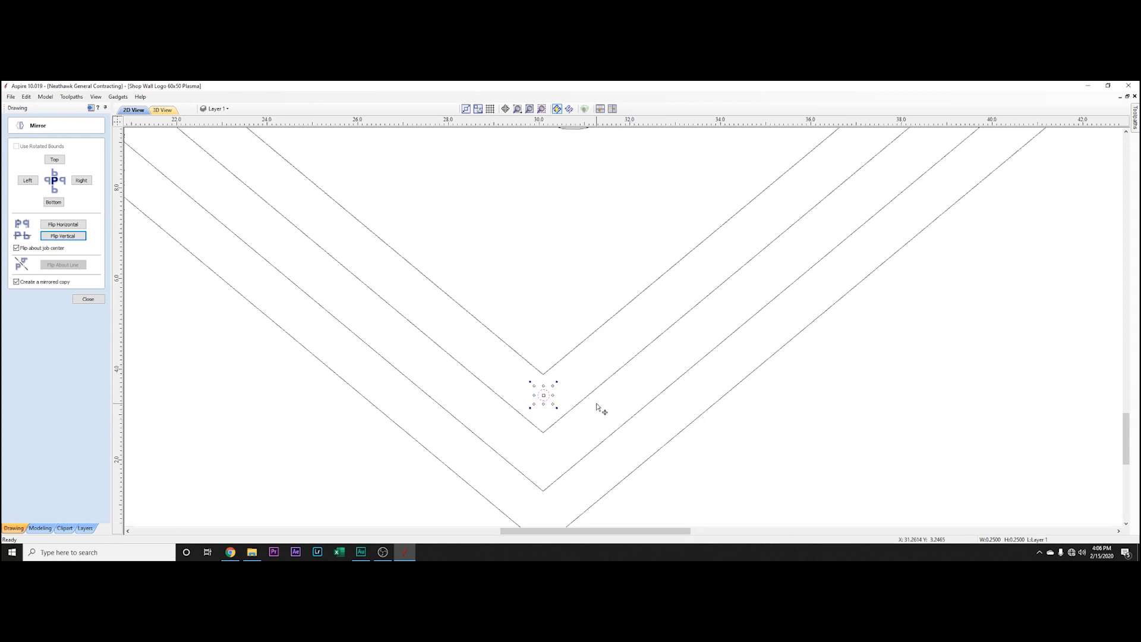
pyautogui.keyDown('shift'); pyautogui.click(520, 355); pyautogui.keyUp('shift')
pyautogui.click(89, 299)
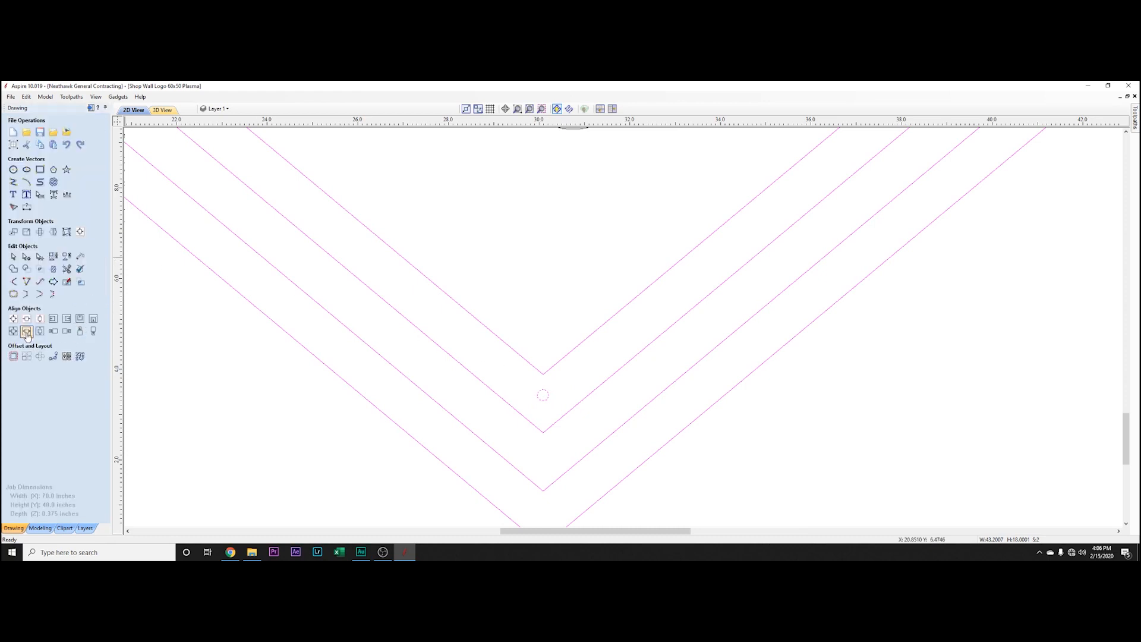
pyautogui.click(574, 387)
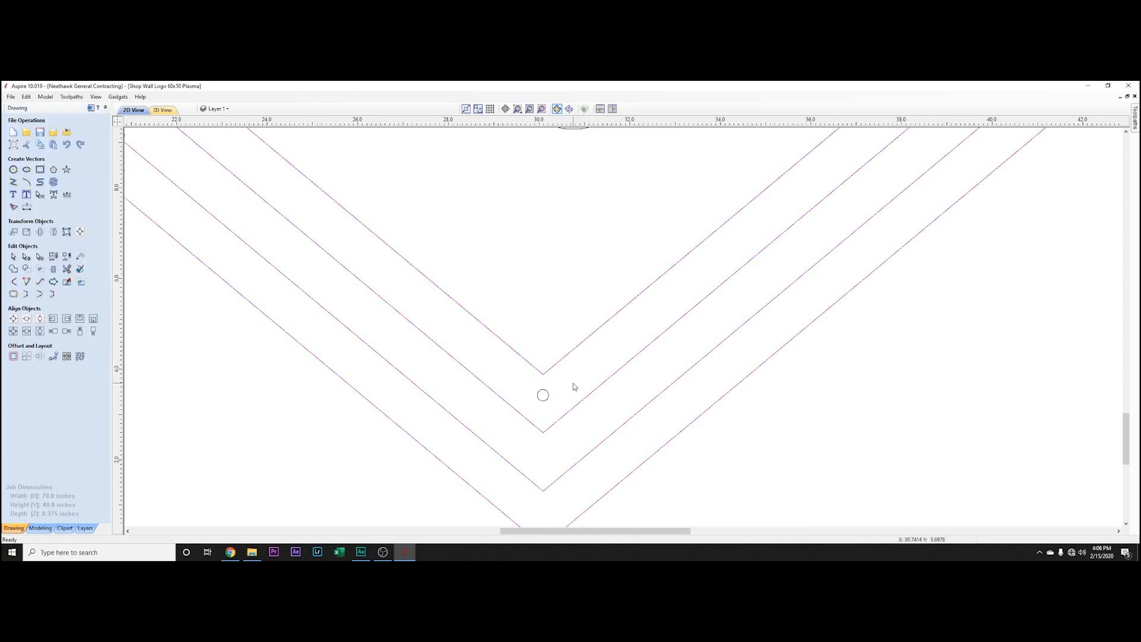
# - Place a copy of the lower tip circle straight below it, inside the tip of the diamond's outer band
pyautogui.click(543, 401)
pyautogui.press('Down')
pyautogui.press('Down')
pyautogui.press('Down')
pyautogui.press('Down')
pyautogui.press('Down')
pyautogui.press('Down')
pyautogui.press('Down')
pyautogui.press('Down')
pyautogui.press('Down')
pyautogui.press('Down')
pyautogui.press('Down')
pyautogui.press('Down')
pyautogui.press('Down')
pyautogui.press('Down')
pyautogui.press('Down')
pyautogui.press('Down')
pyautogui.press('Down')
pyautogui.press('Down')
pyautogui.press('Down')
pyautogui.press('Down')
pyautogui.press('Down')
pyautogui.press('Down')
pyautogui.press('Down')
pyautogui.press('Down')
pyautogui.press('Down')
pyautogui.press('Down')
pyautogui.press('Down')
pyautogui.press('Down')
pyautogui.press('Down')
pyautogui.press('Down')
pyautogui.press('Down')
pyautogui.press('Down')
pyautogui.press('Down')
pyautogui.press('Down')
pyautogui.press('Down')
pyautogui.press('Down')
pyautogui.press('Down')
pyautogui.press('Down')
pyautogui.scroll(-2, 632, 331)
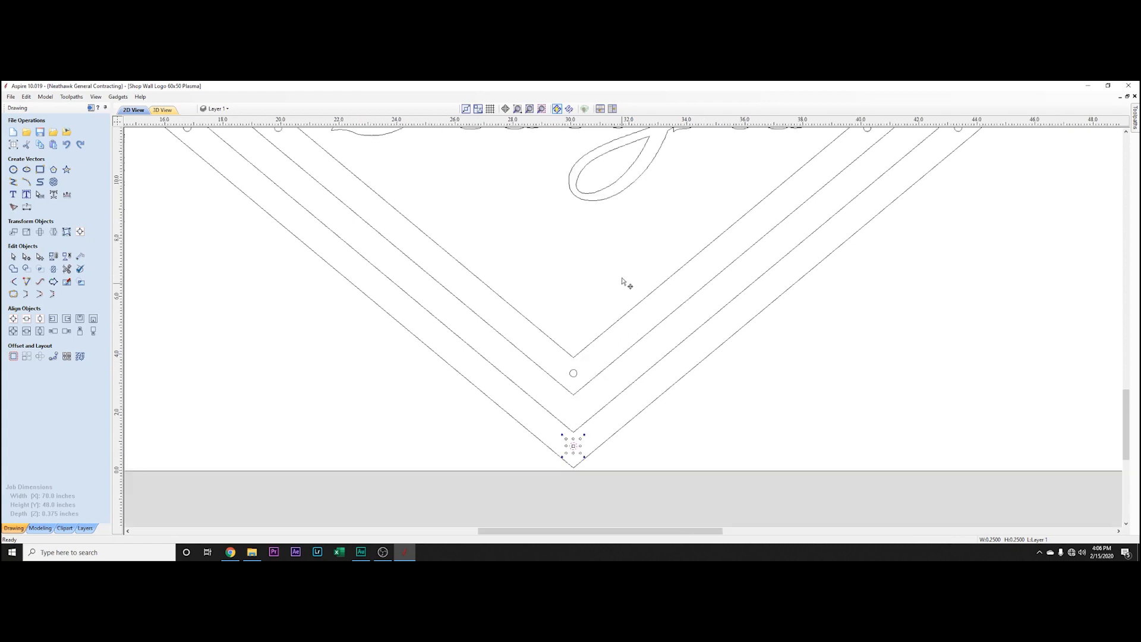
pyautogui.scroll(-4, 622, 288)
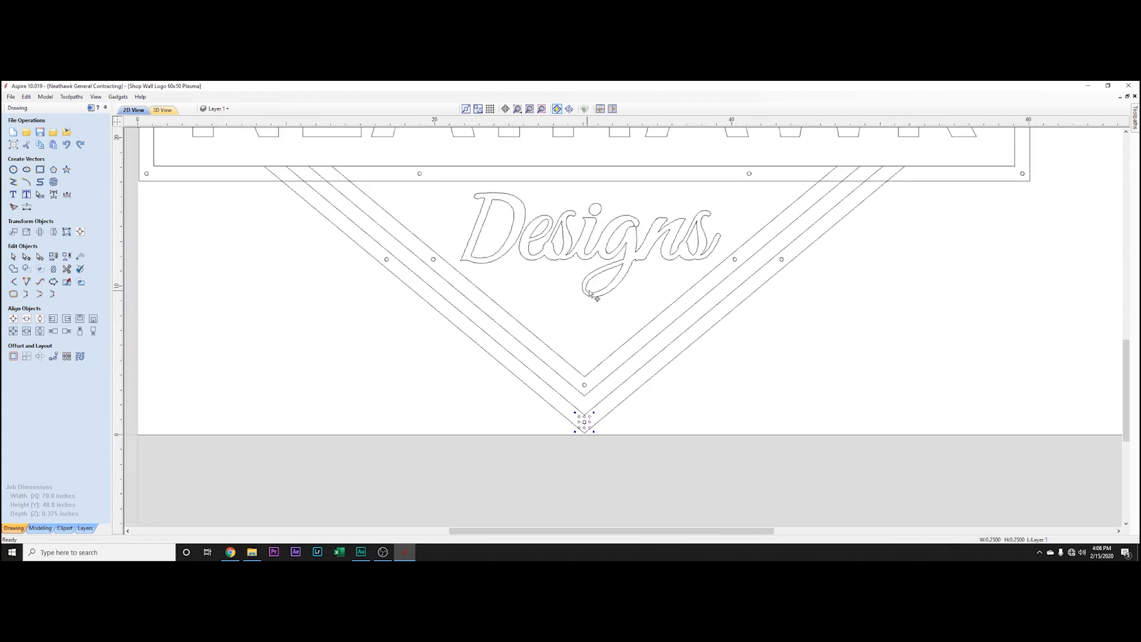
pyautogui.scroll(-2, 588, 297)
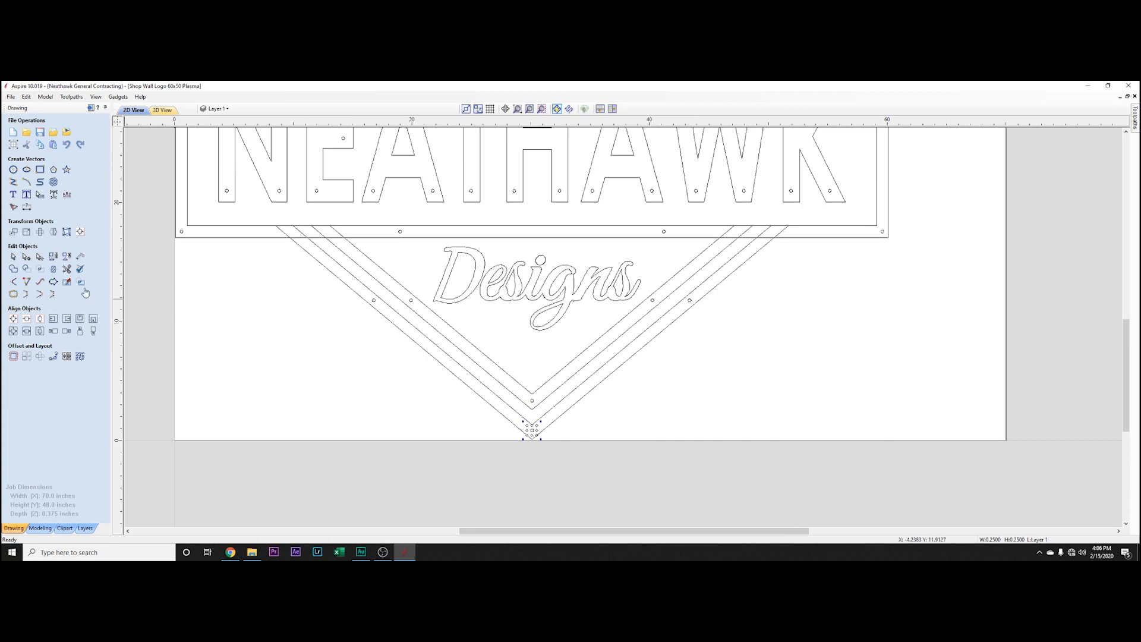
# - Draw two 0.25-inch diameter circles in the D of Designs, at its upper curve and its lower corner
pyautogui.click(13, 169)
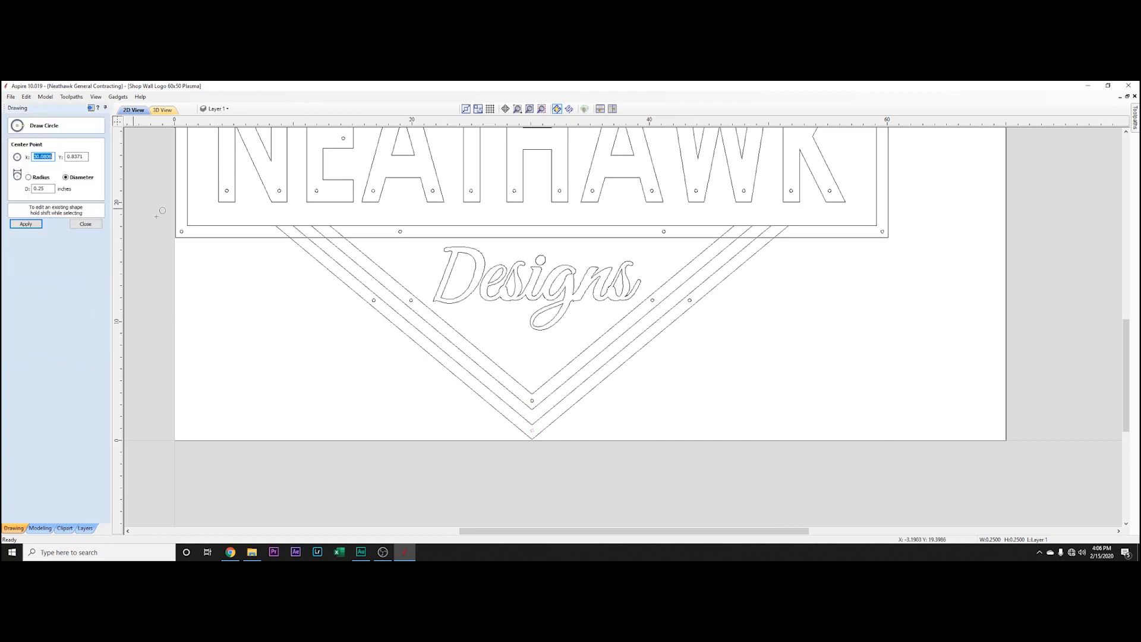
pyautogui.click(386, 554)
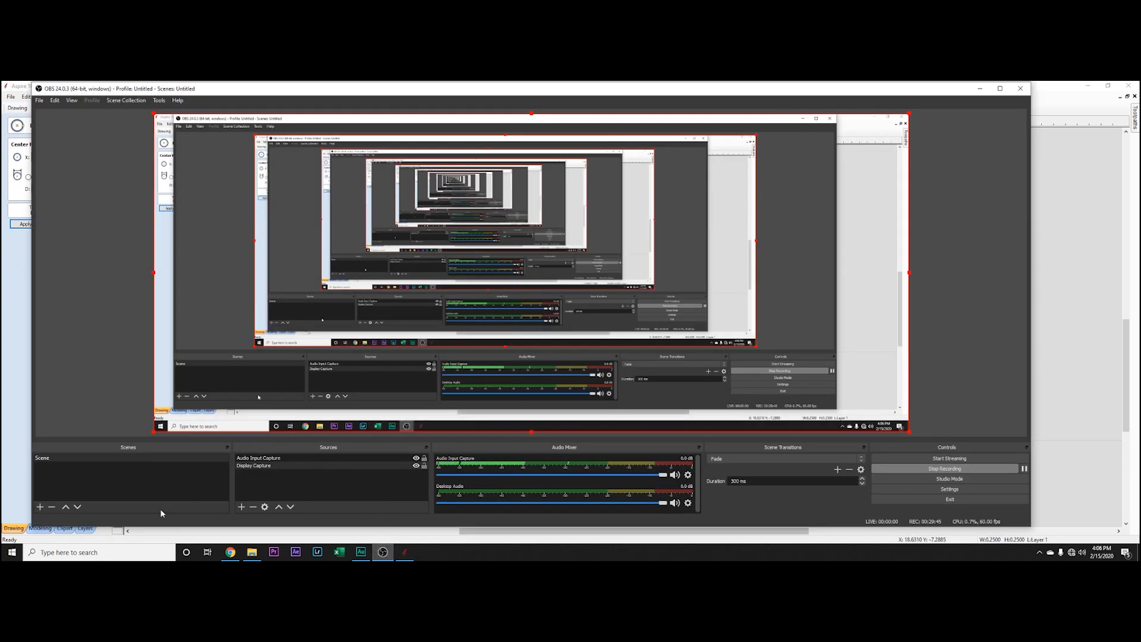
pyautogui.click(155, 538)
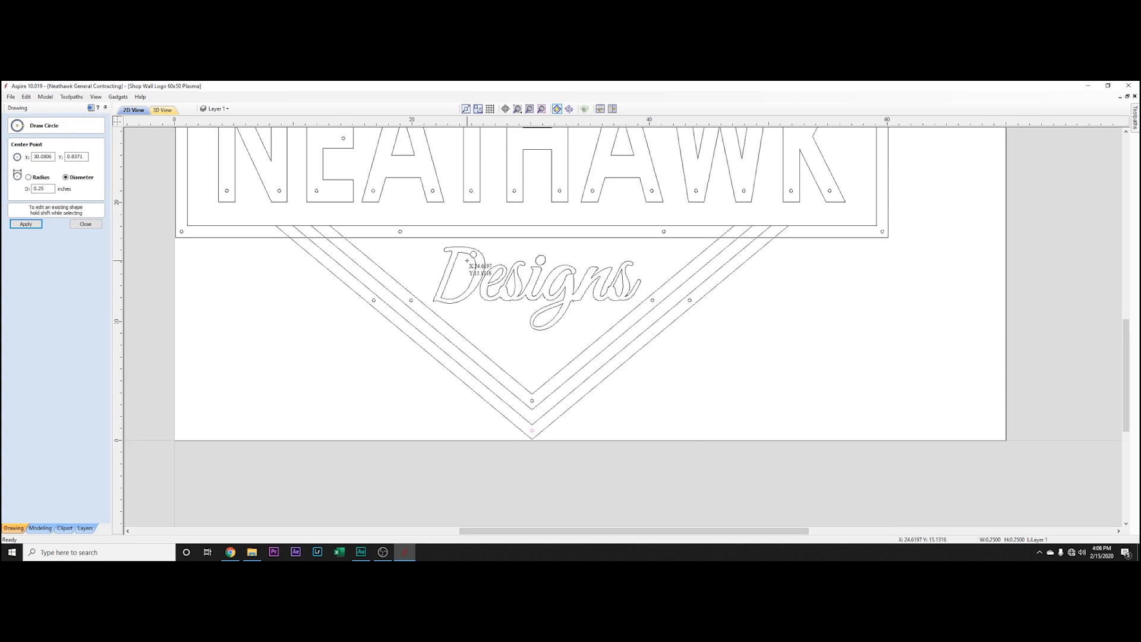
pyautogui.scroll(5, 481, 260)
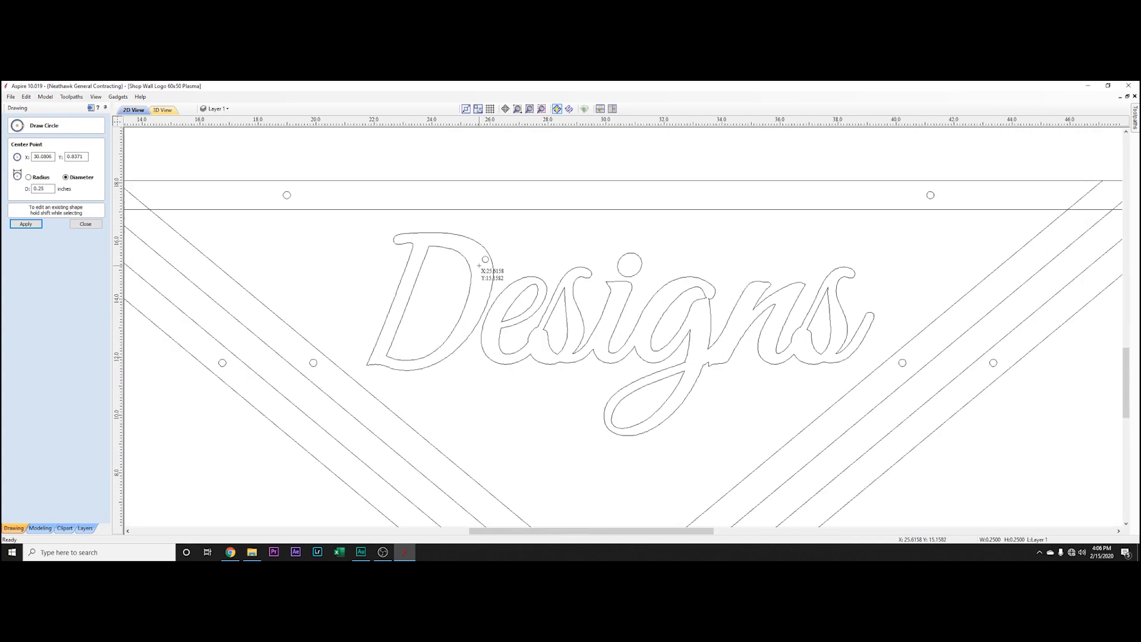
pyautogui.click(480, 259)
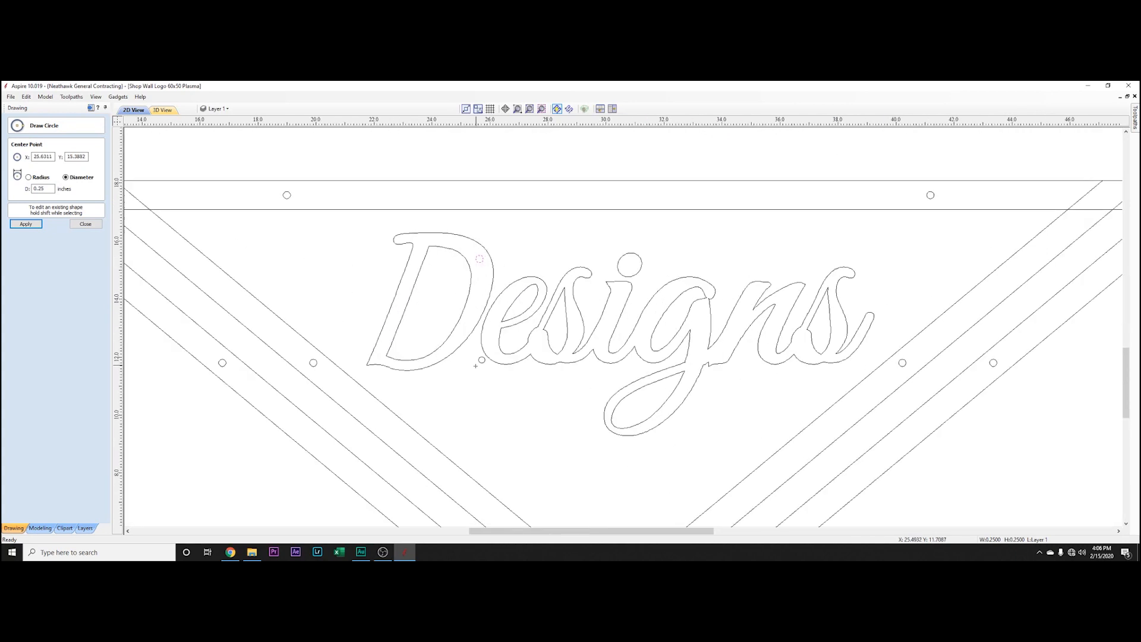
pyautogui.click(378, 357)
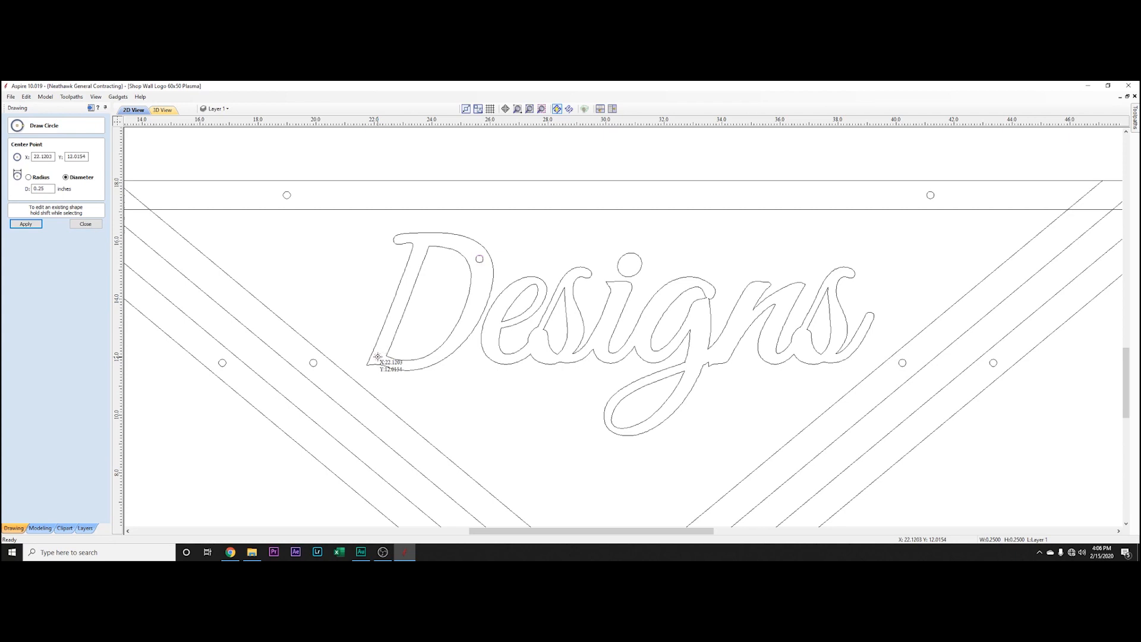
# - Draw 0.25-inch circles in the first e, the dot and stem of the i, and the lower part of the g of Designs
pyautogui.click(493, 331)
pyautogui.click(631, 263)
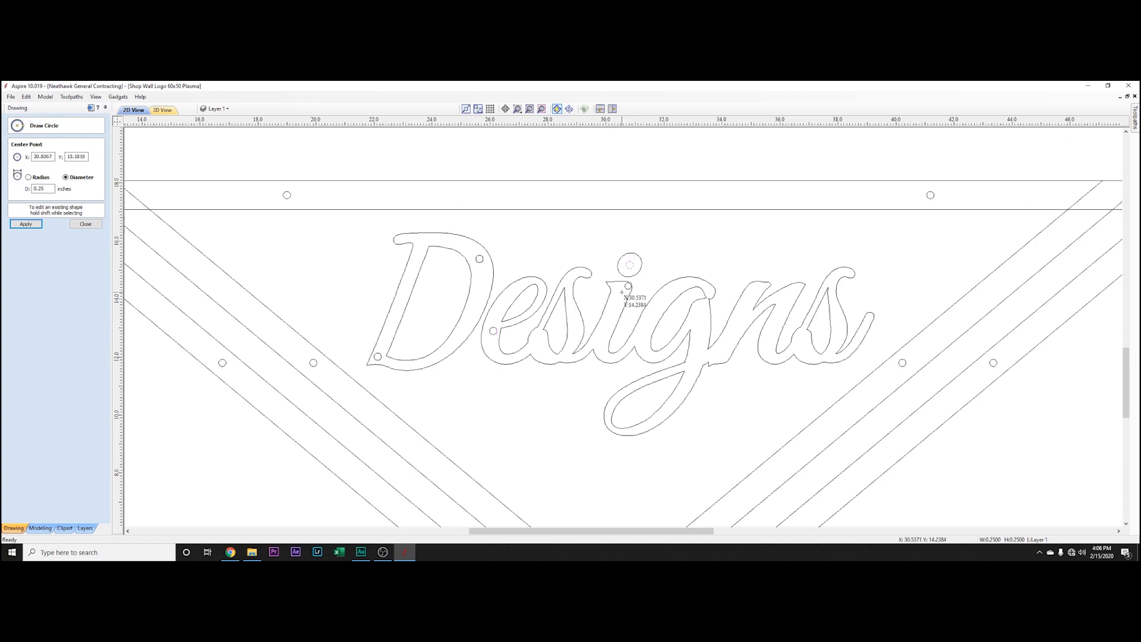
pyautogui.click(620, 290)
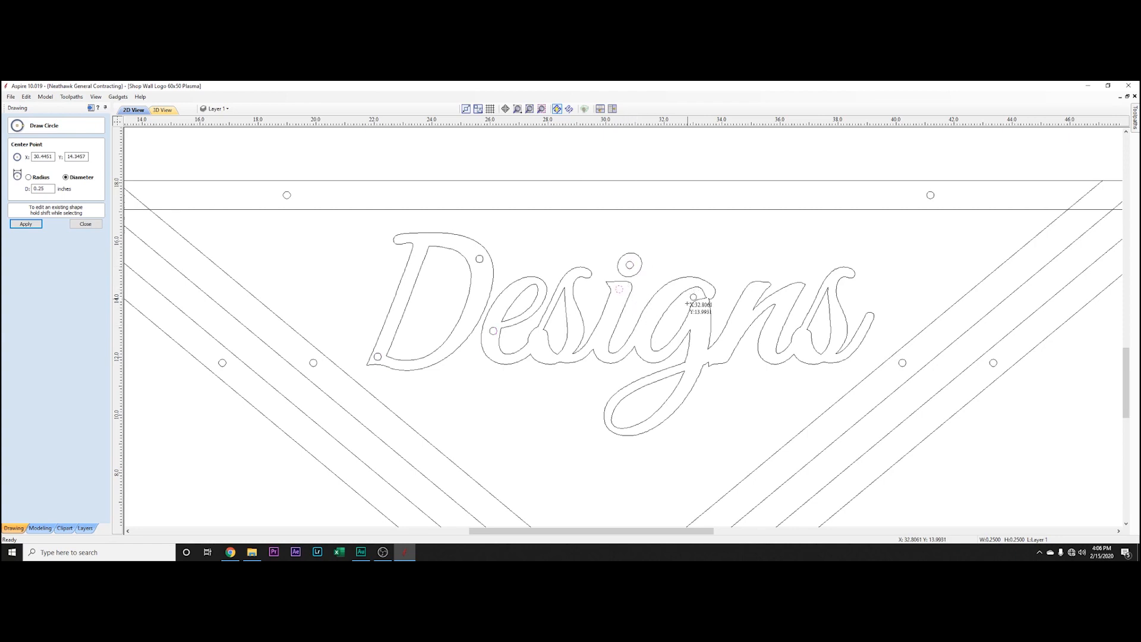
pyautogui.click(696, 360)
pyautogui.click(86, 223)
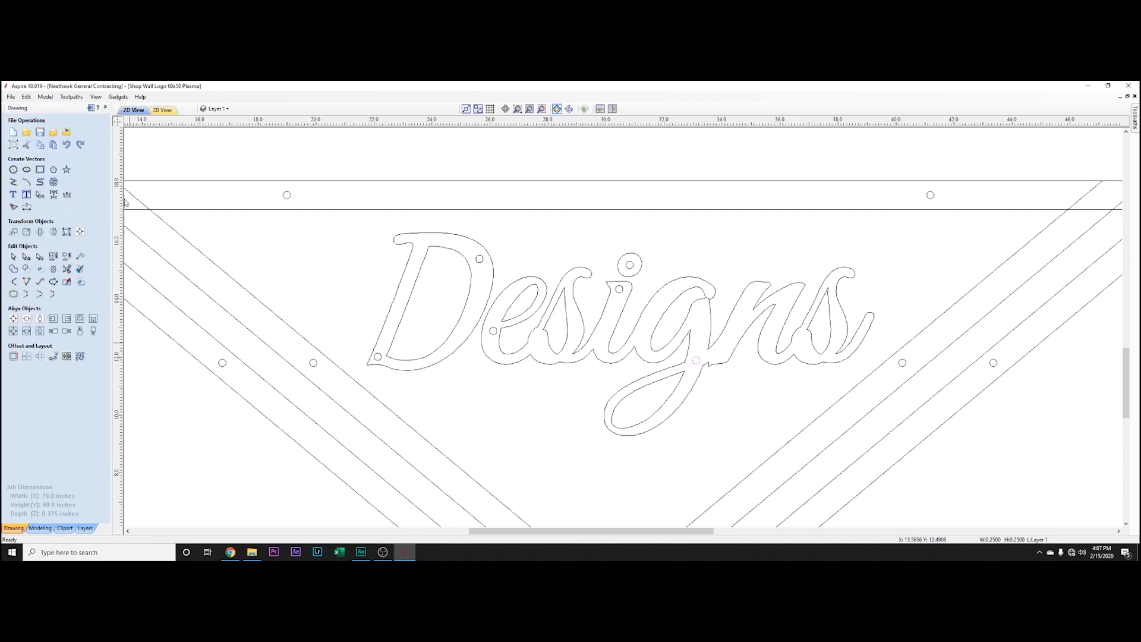
# - Measure from the upper edge of the final s in Designs
pyautogui.click(82, 257)
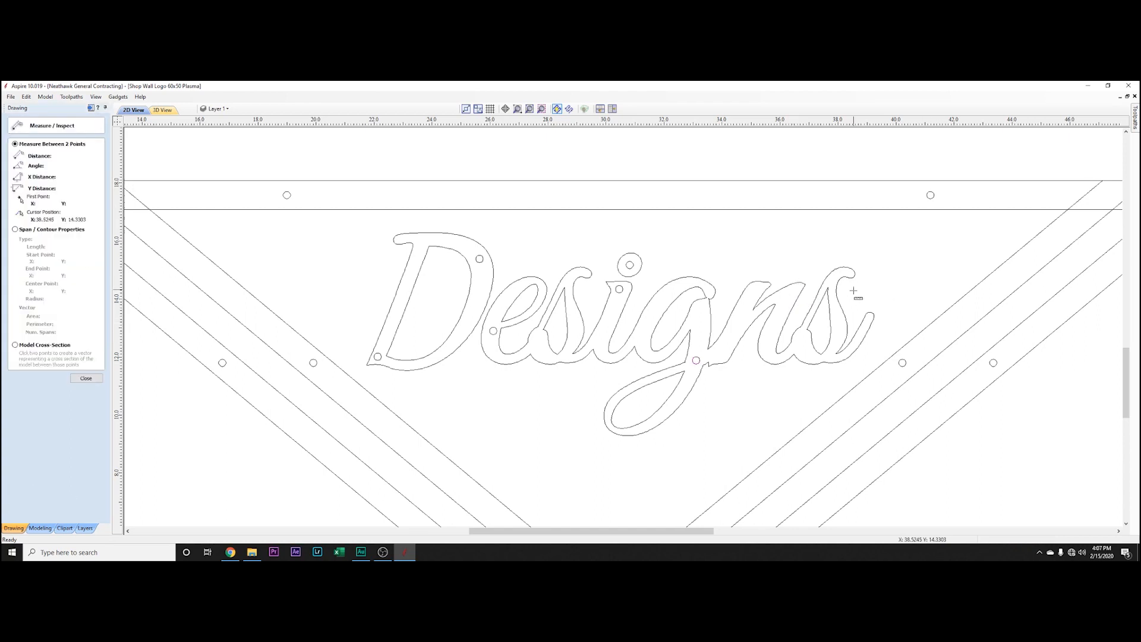
pyautogui.click(840, 267)
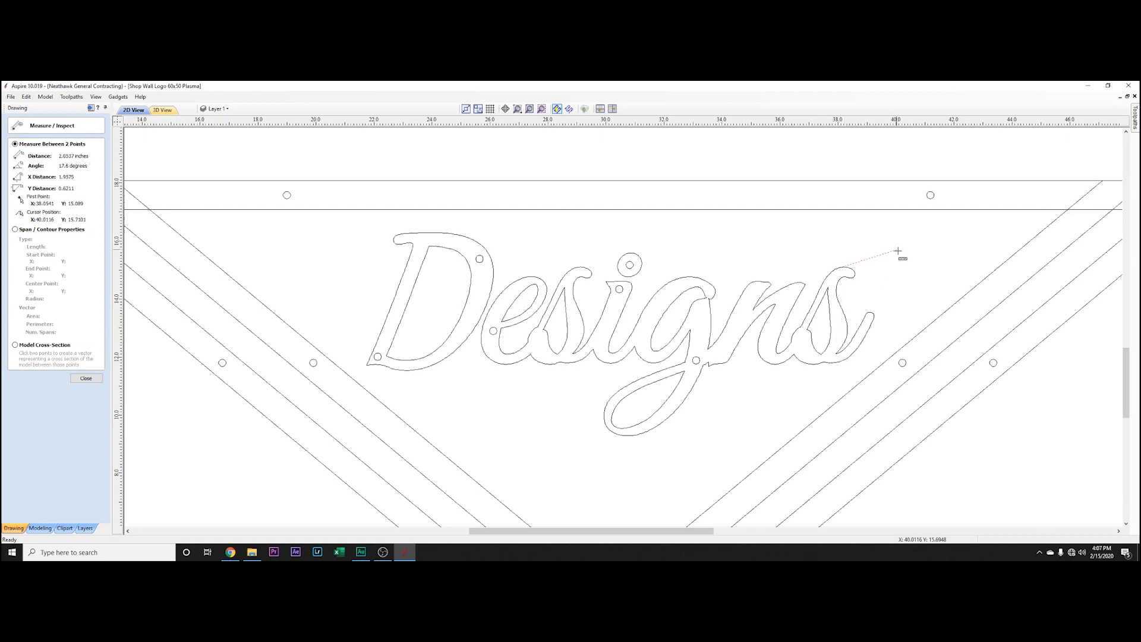
pyautogui.press('Escape')
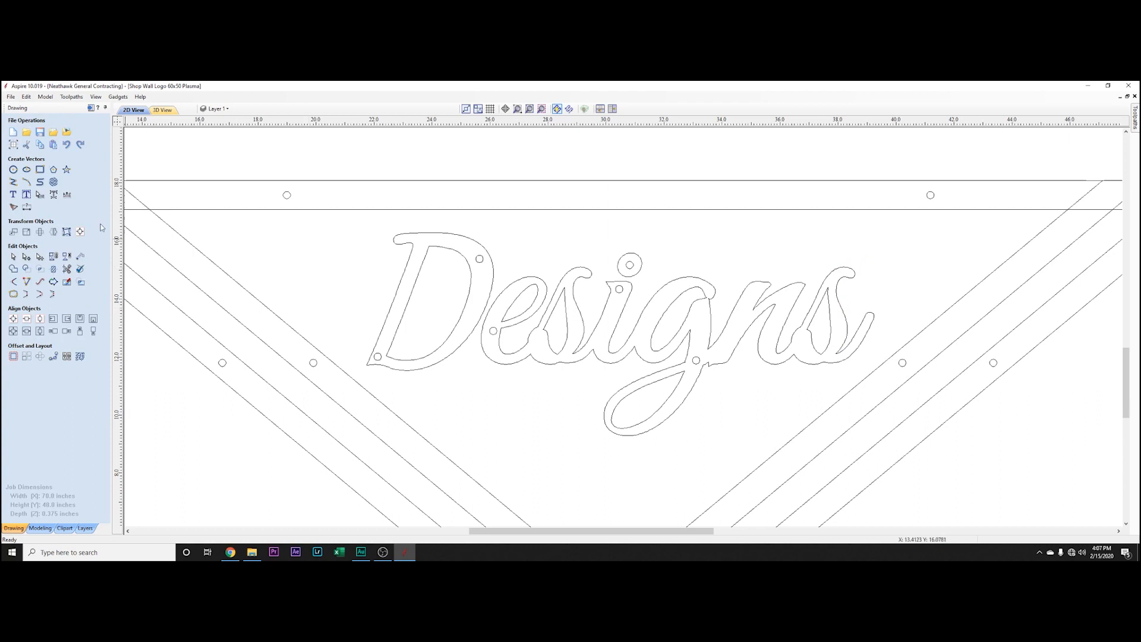
# - Draw a 0.25-inch circle near the base of Designs where the n meets the final s
pyautogui.click(13, 170)
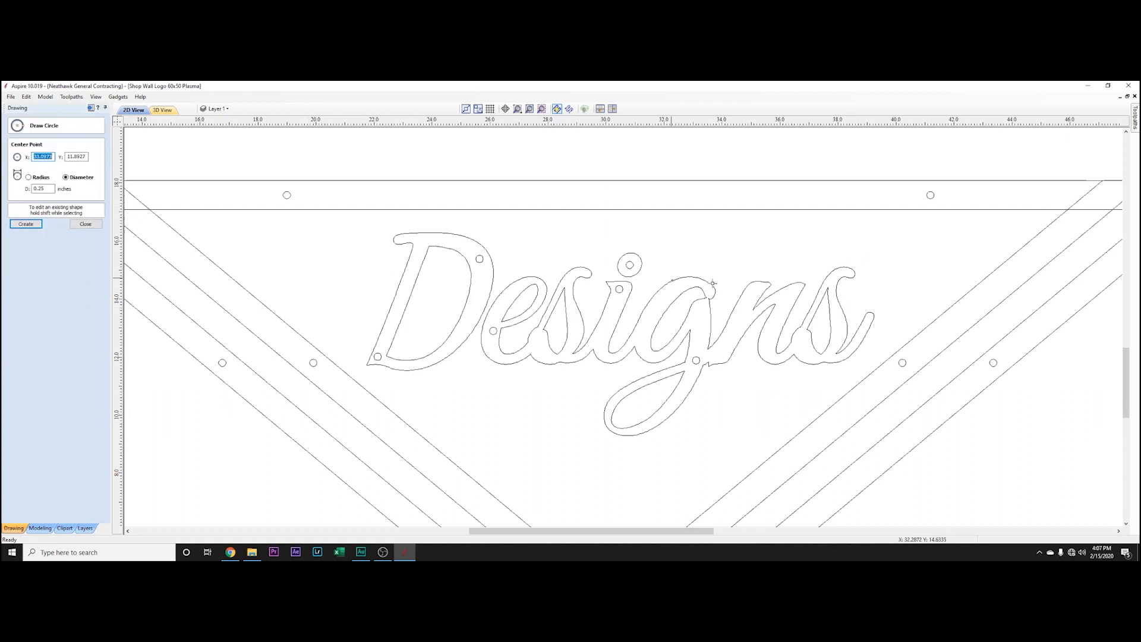
pyautogui.click(803, 344)
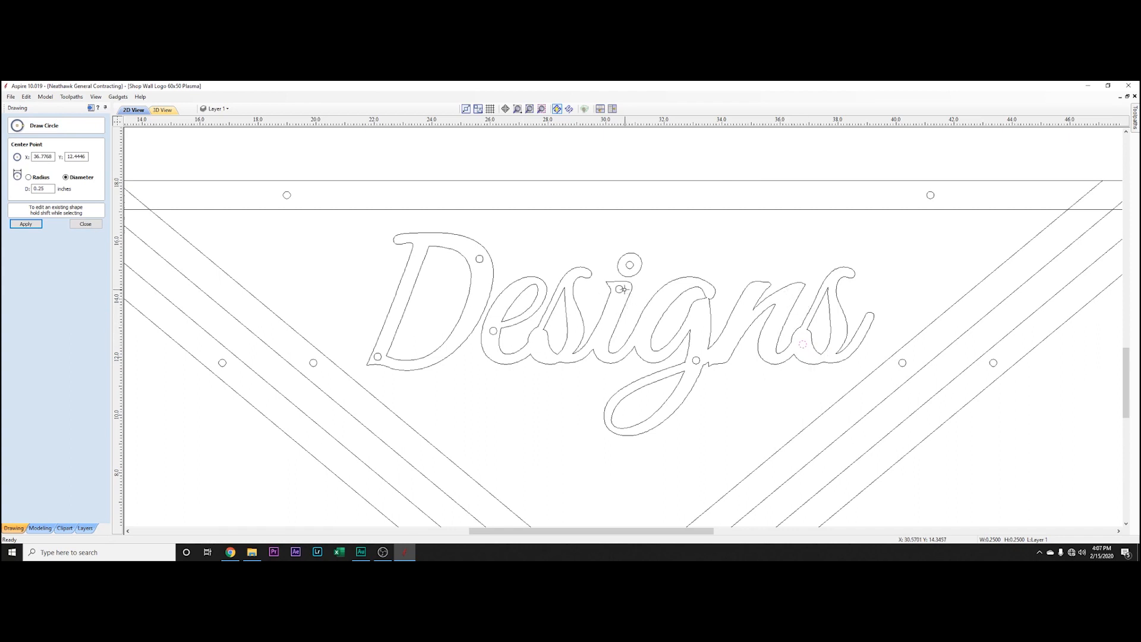
pyautogui.click(835, 279)
pyautogui.click(85, 224)
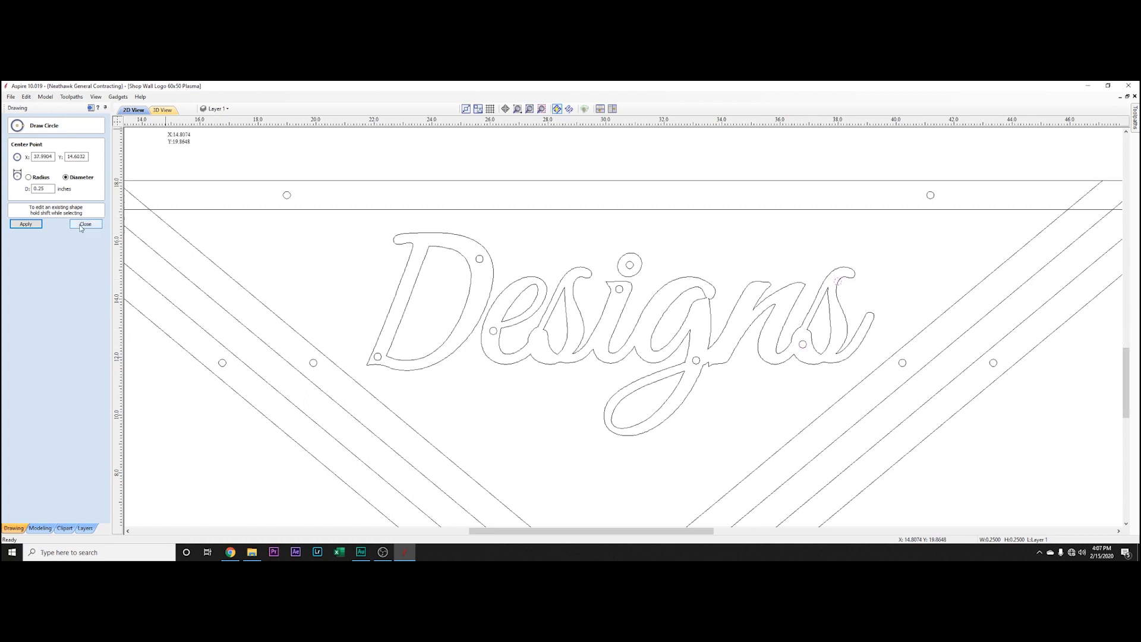
pyautogui.click(828, 323)
pyautogui.click(836, 282)
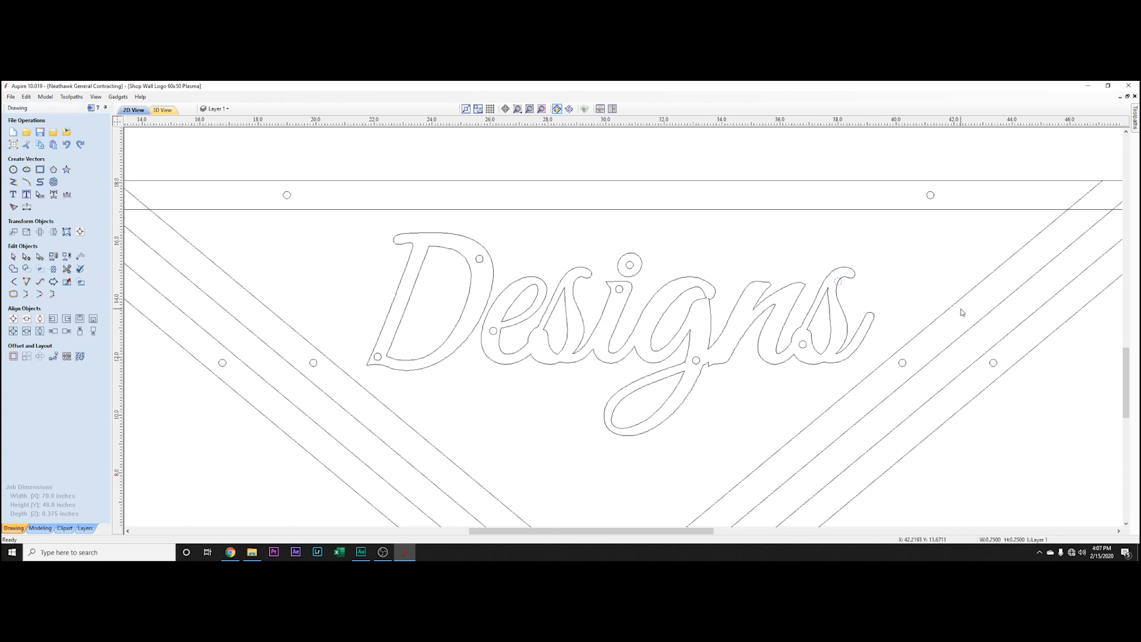
pyautogui.press('Delete')
# - Draw a 0.25-inch circle at the upper start of the n in Designs
pyautogui.click(14, 170)
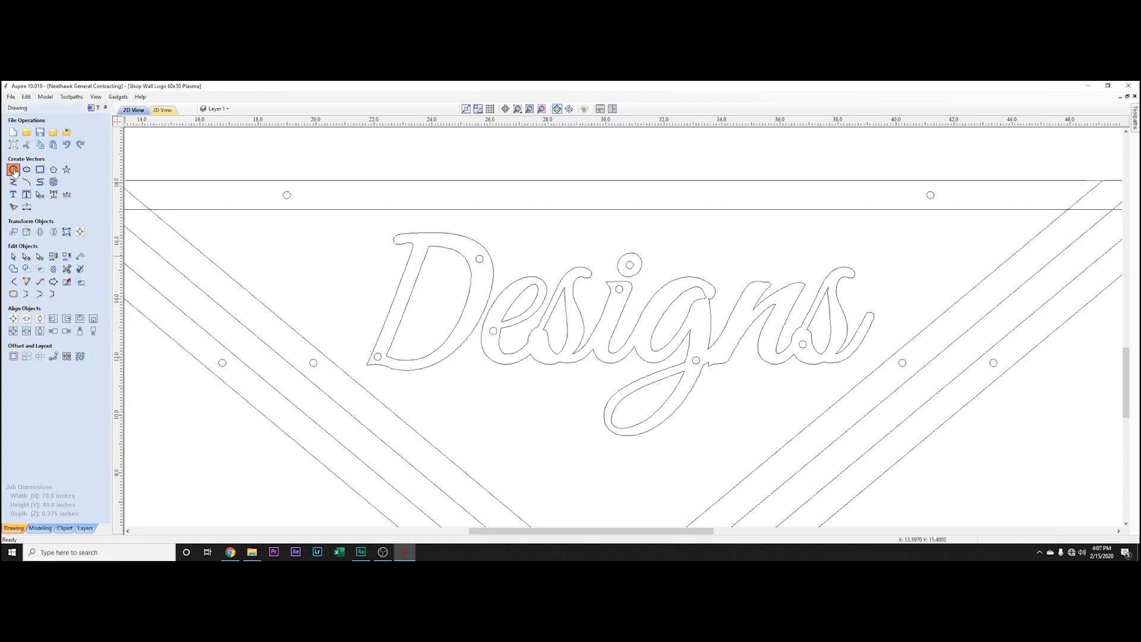
pyautogui.click(755, 290)
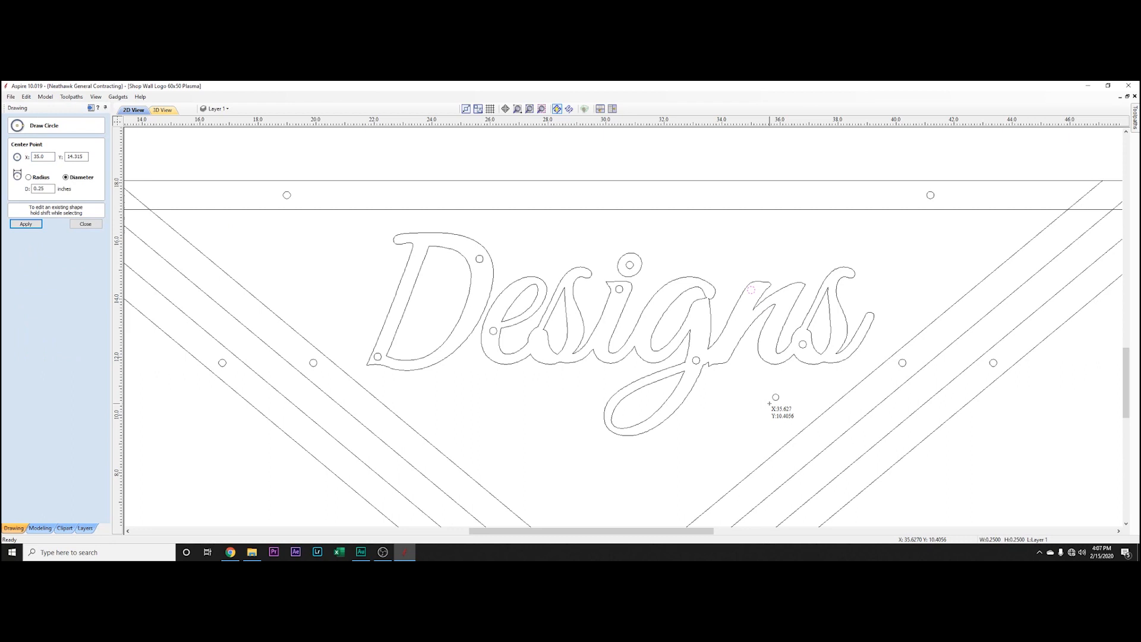
pyautogui.click(85, 224)
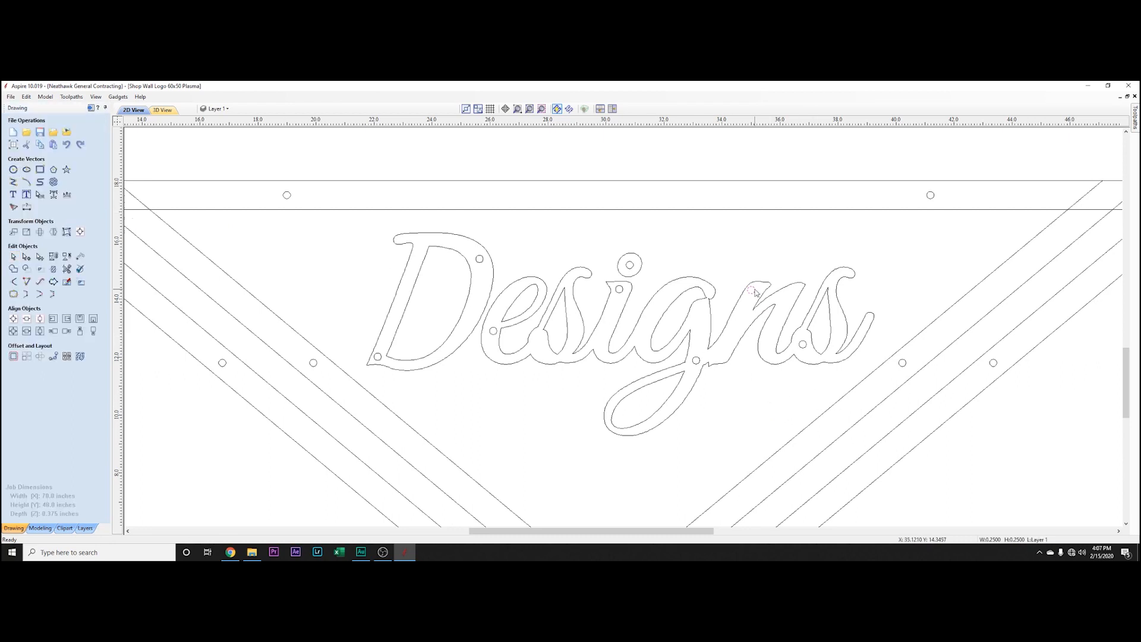
pyautogui.click(839, 264)
# - Bring the whole logo into view and show the toolpath operations
pyautogui.scroll(-5, 777, 347)
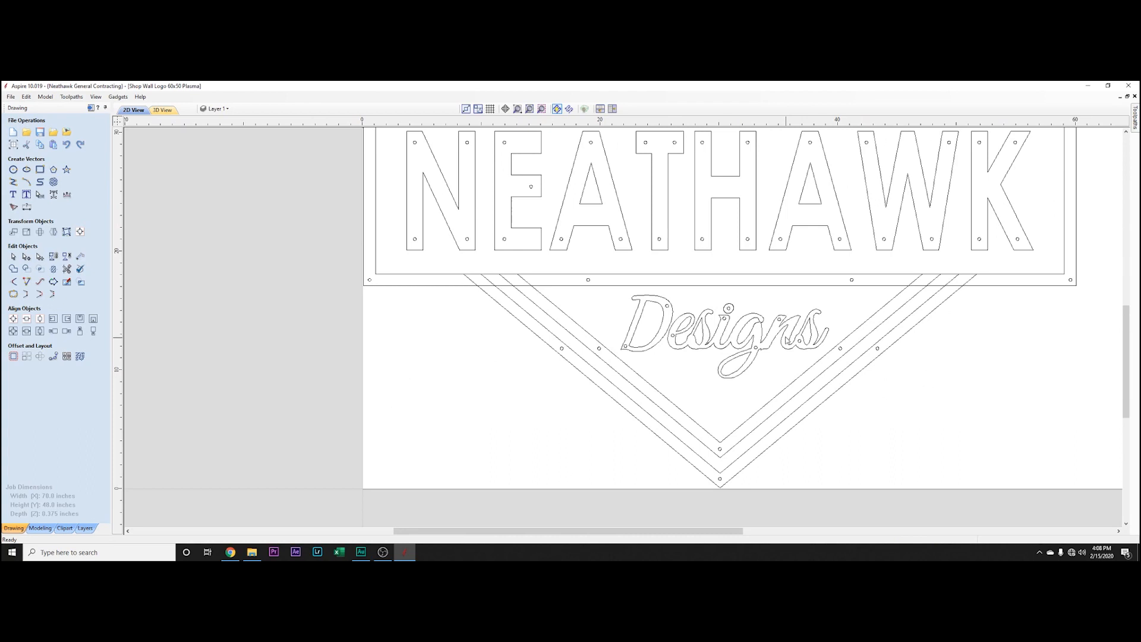
pyautogui.scroll(-2, 662, 383)
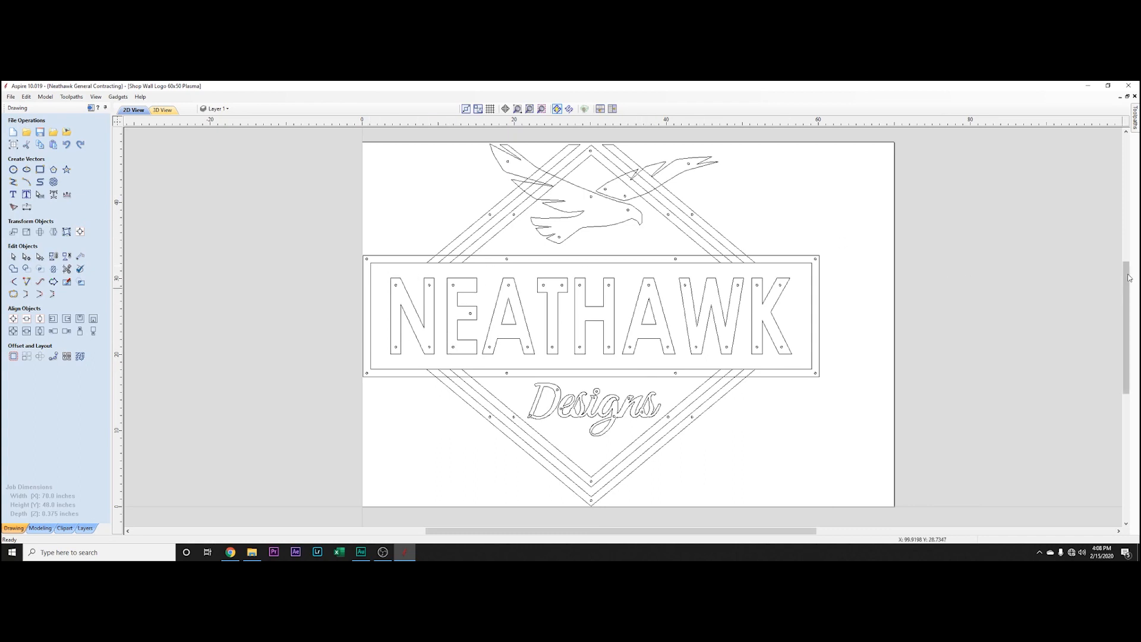
pyautogui.moveTo(1136, 122)
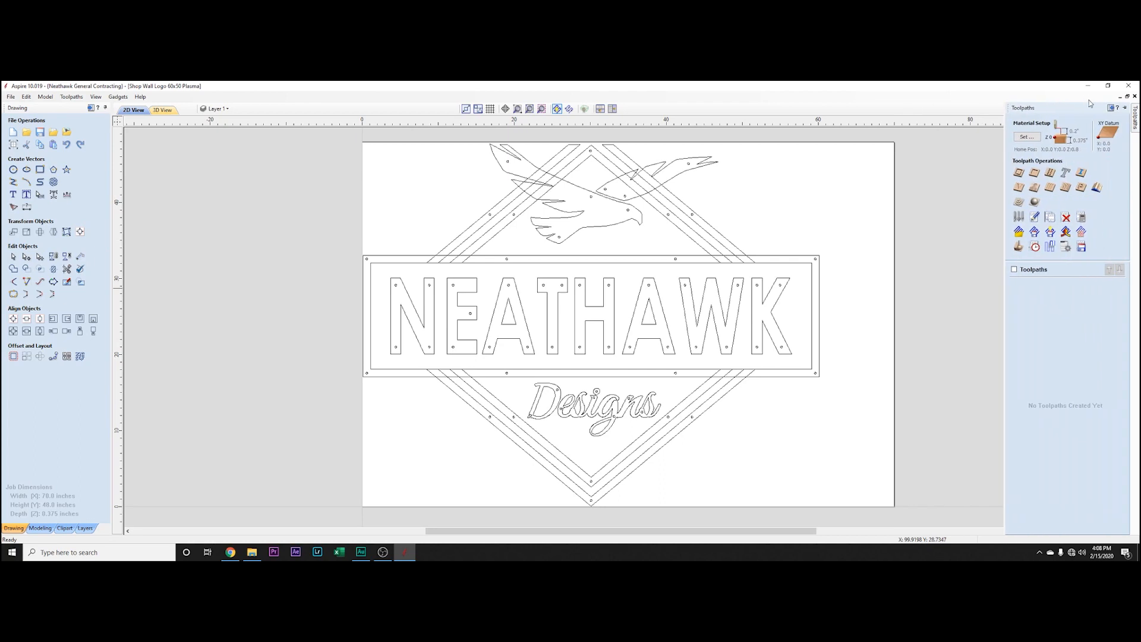
# - Keep the toolpath operations pinned open and check how the letter holes, banner, diamond, bird and letter outlines are grouped
pyautogui.click(1125, 107)
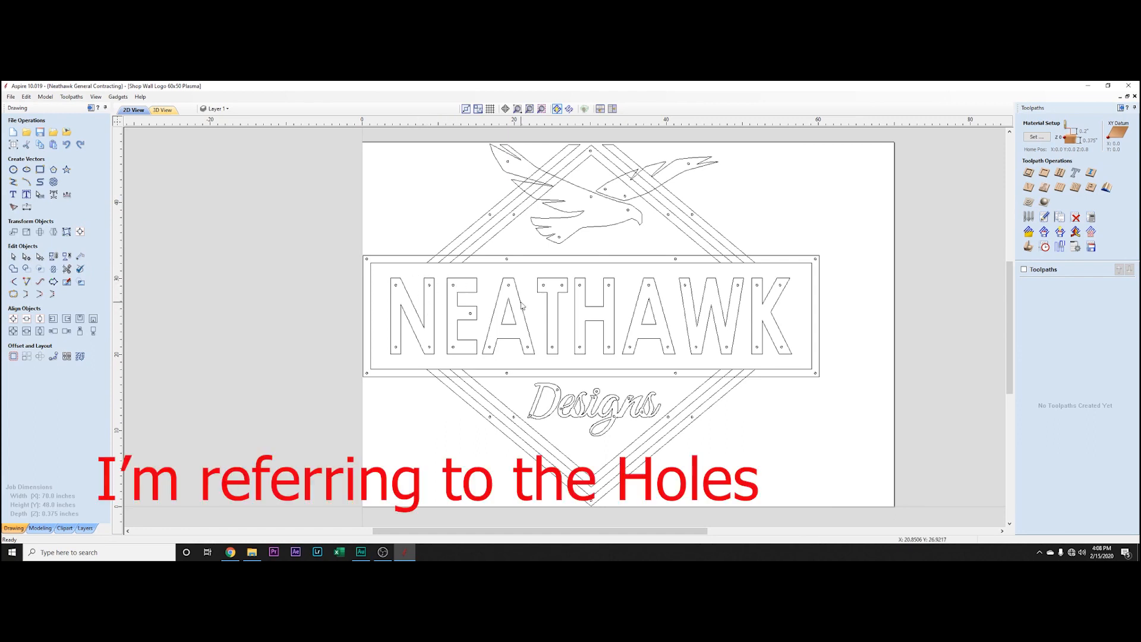
pyautogui.click(430, 287)
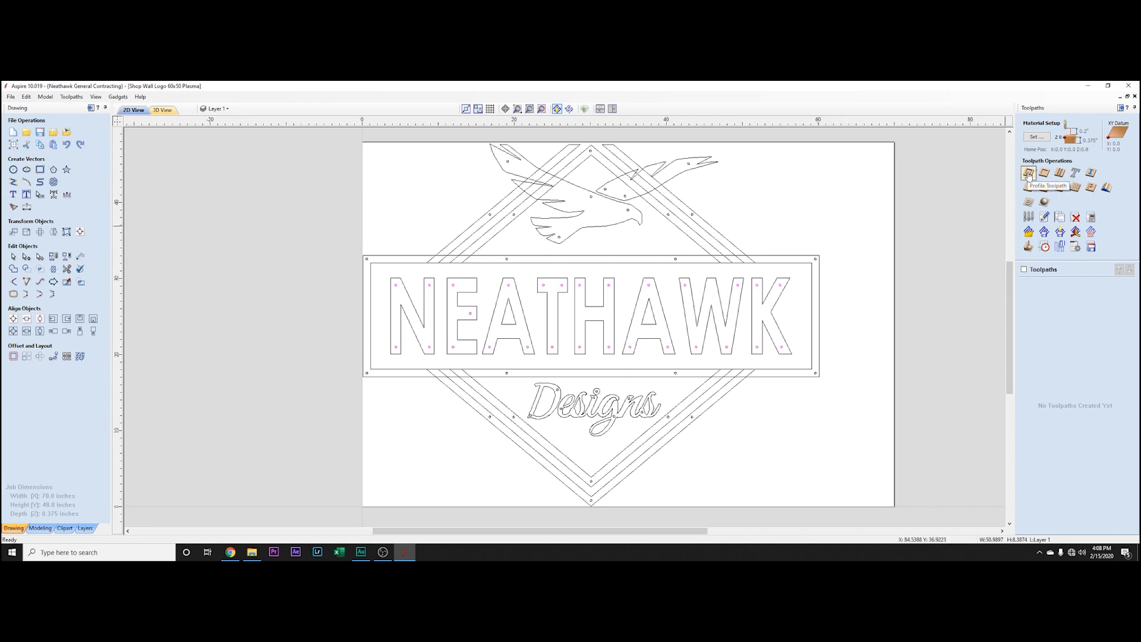
pyautogui.click(498, 257)
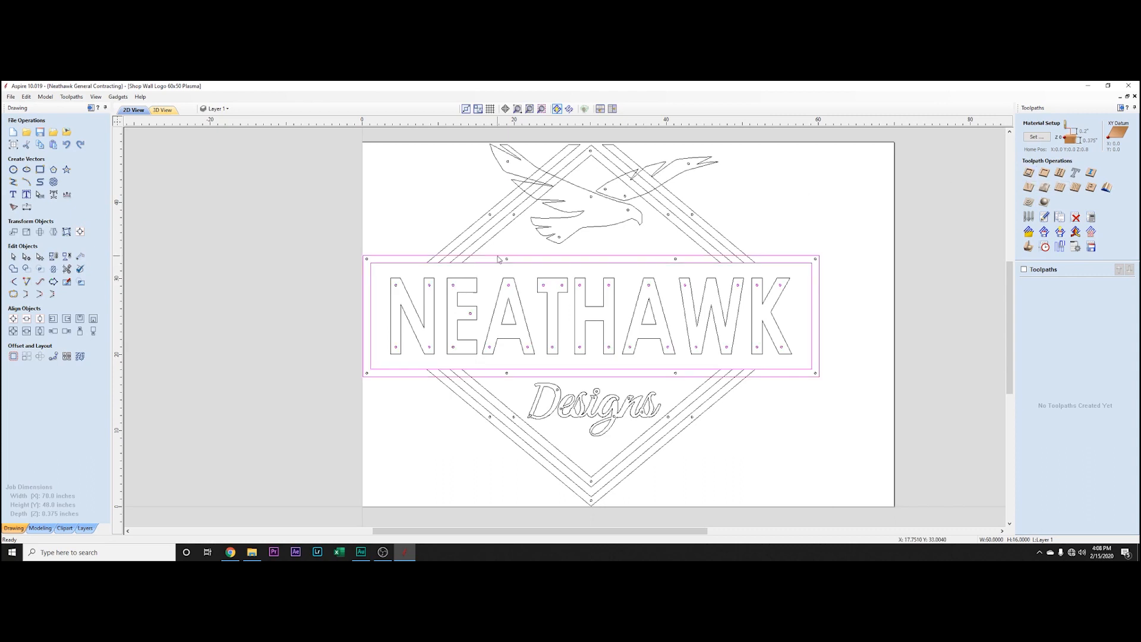
pyautogui.click(495, 397)
pyautogui.keyDown('shift'); pyautogui.click(594, 229); pyautogui.keyUp('shift')
pyautogui.keyDown('shift'); pyautogui.click(529, 257); pyautogui.keyUp('shift')
pyautogui.keyDown('shift'); pyautogui.click(519, 298); pyautogui.keyUp('shift')
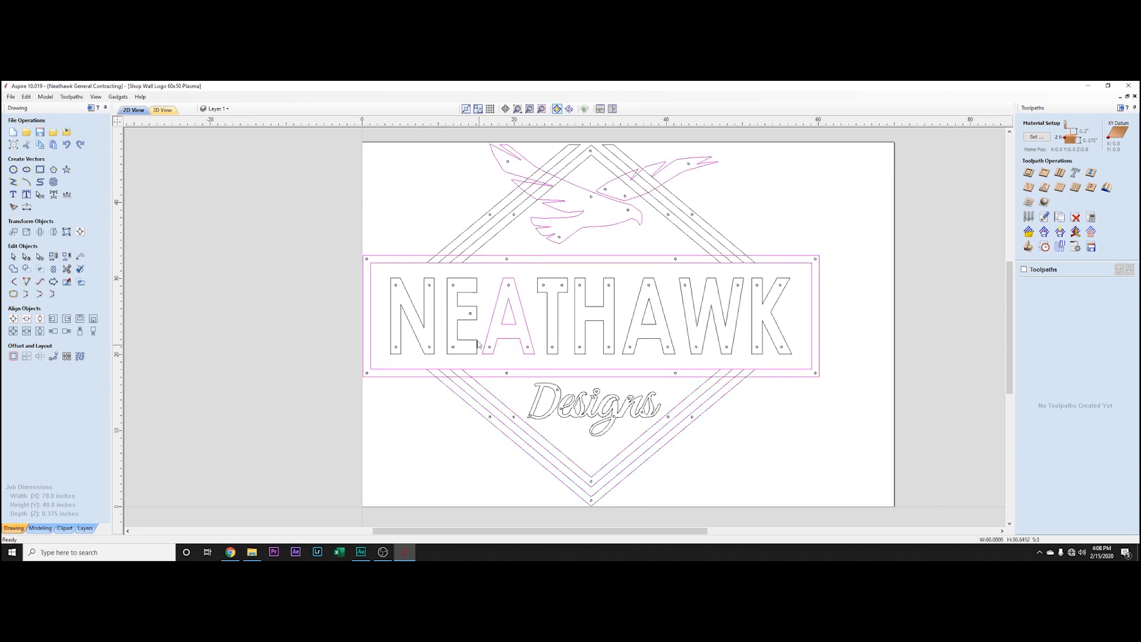
# - Group all eight letter outlines of NEATHAWK into one object
pyautogui.click(408, 298)
pyautogui.keyDown('shift'); pyautogui.click(450, 307); pyautogui.keyUp('shift')
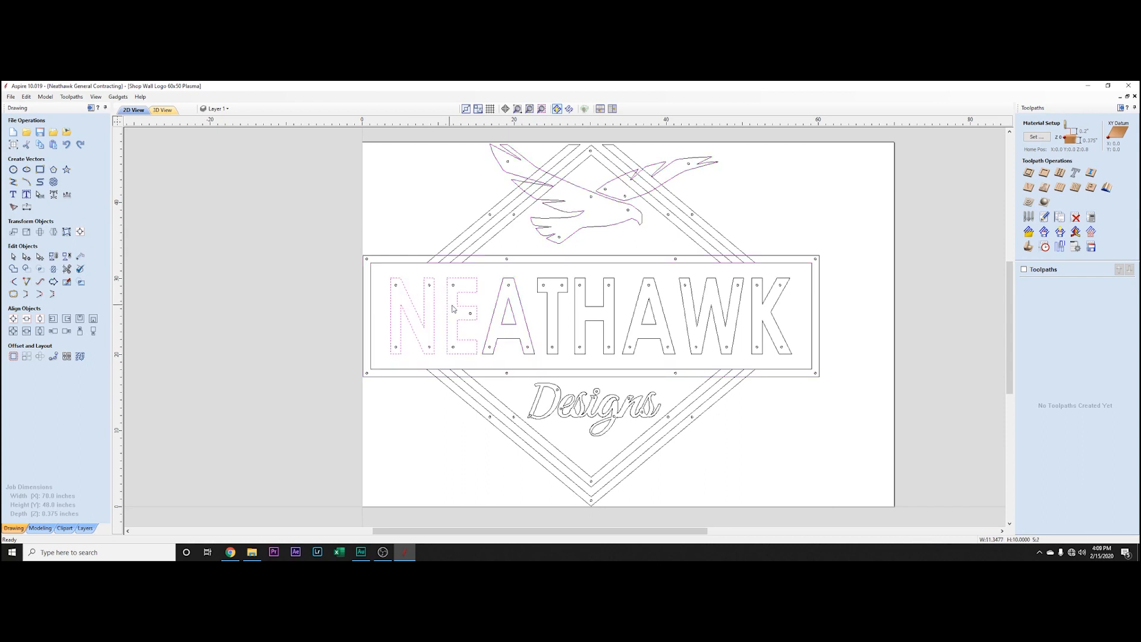
pyautogui.keyDown('shift'); pyautogui.click(497, 314); pyautogui.keyUp('shift')
pyautogui.keyDown('shift'); pyautogui.click(549, 312); pyautogui.keyUp('shift')
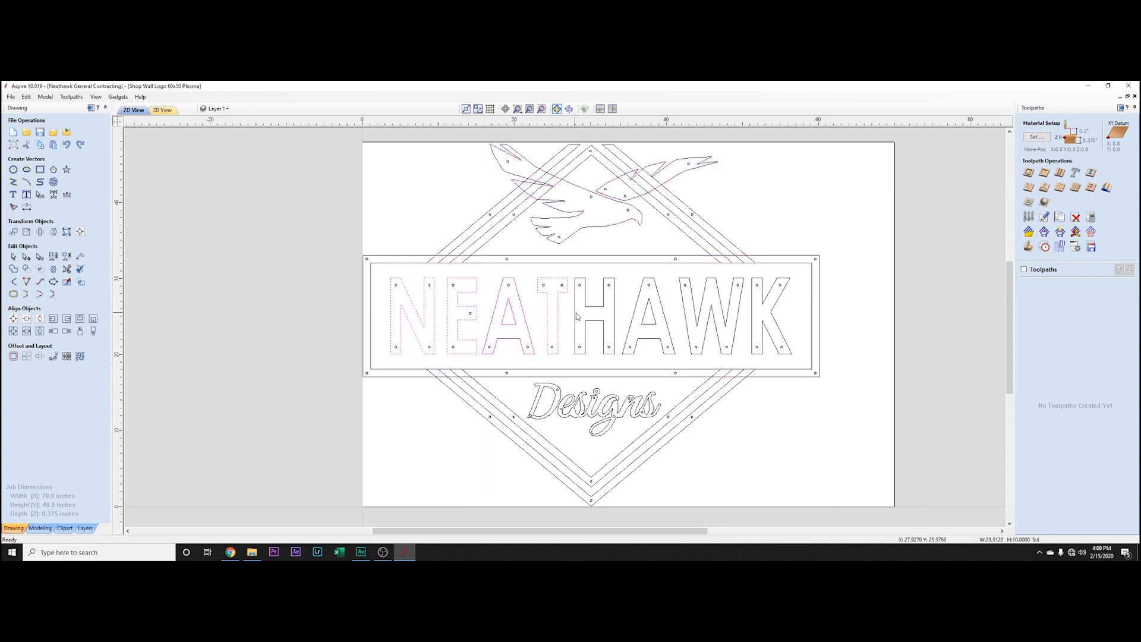
pyautogui.keyDown('shift'); pyautogui.click(576, 320); pyautogui.keyUp('shift')
pyautogui.keyDown('shift'); pyautogui.click(631, 323); pyautogui.keyUp('shift')
pyautogui.keyDown('shift'); pyautogui.click(686, 321); pyautogui.keyUp('shift')
pyautogui.keyDown('shift'); pyautogui.click(752, 319); pyautogui.keyUp('shift')
pyautogui.click(53, 256)
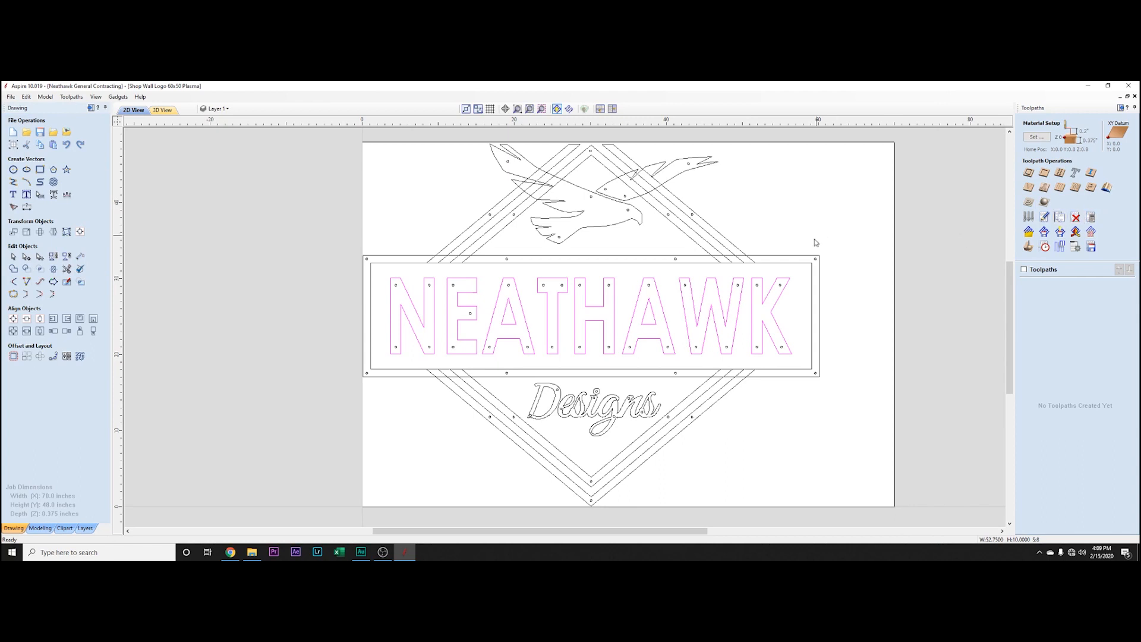
# - Calculate an inside 2D profile toolpath, Profile 6, for the bird, banner, NEATHAWK letters and Designs, cutting 0.25 inches deep with the 1/4-inch end mill
pyautogui.click(607, 228)
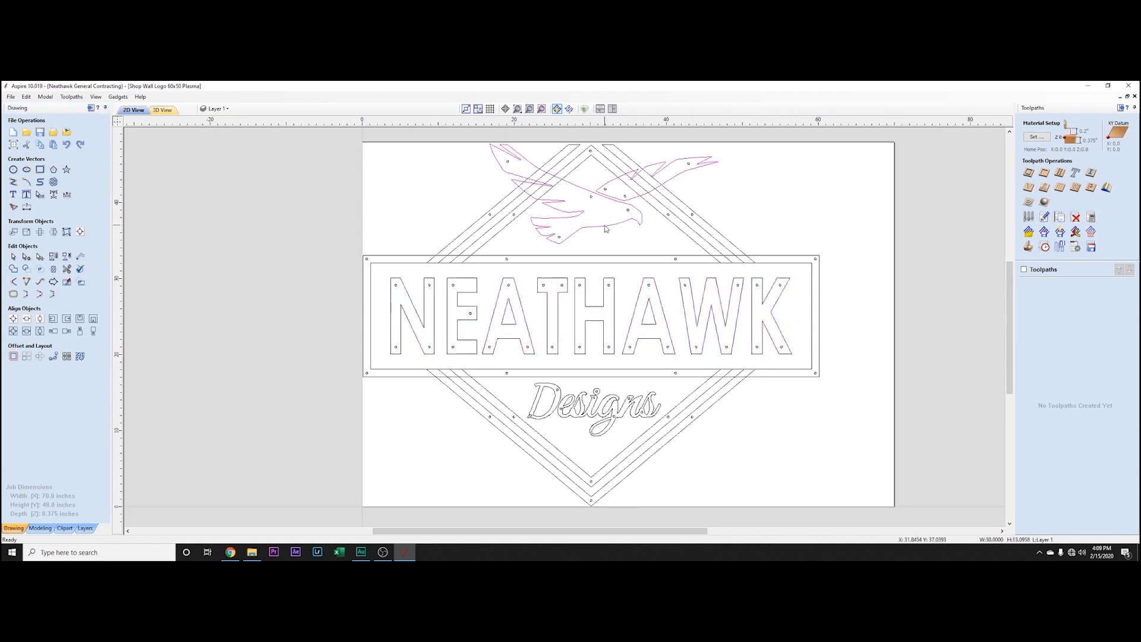
pyautogui.scroll(2, 553, 190)
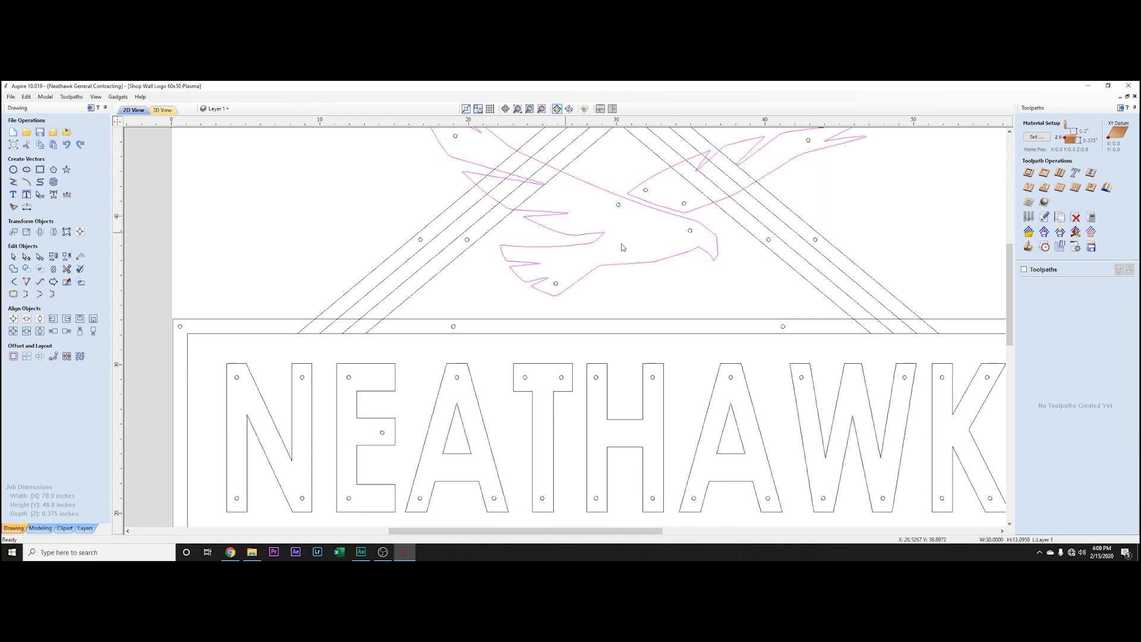
pyautogui.scroll(-2, 500, 294)
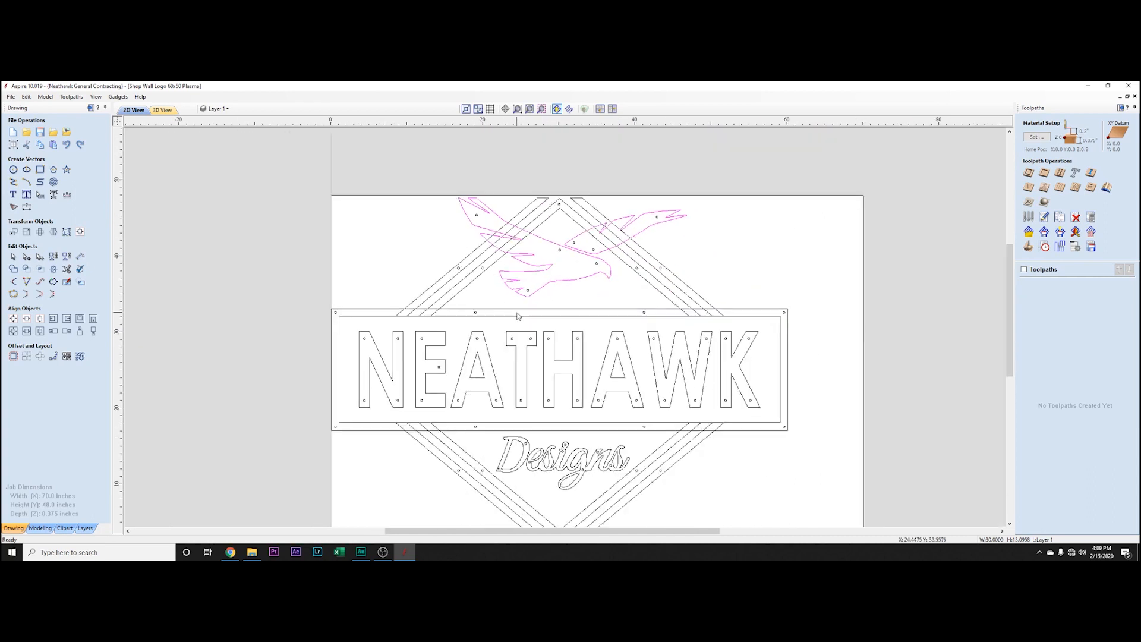
pyautogui.keyDown('shift'); pyautogui.click(519, 311); pyautogui.keyUp('shift')
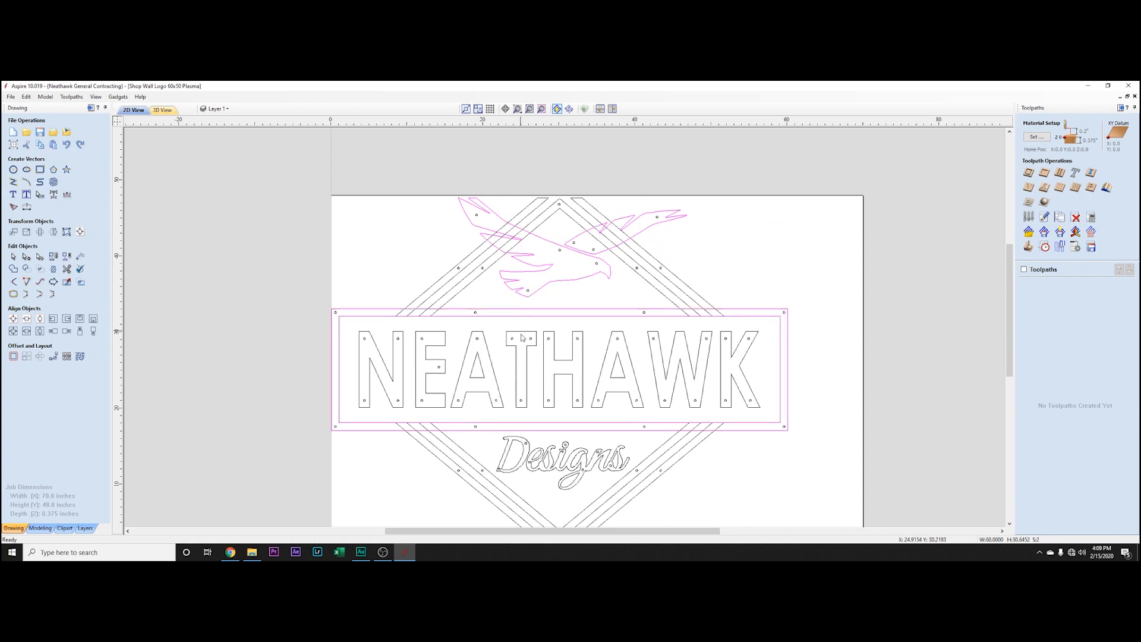
pyautogui.keyDown('shift'); pyautogui.click(523, 335); pyautogui.keyUp('shift')
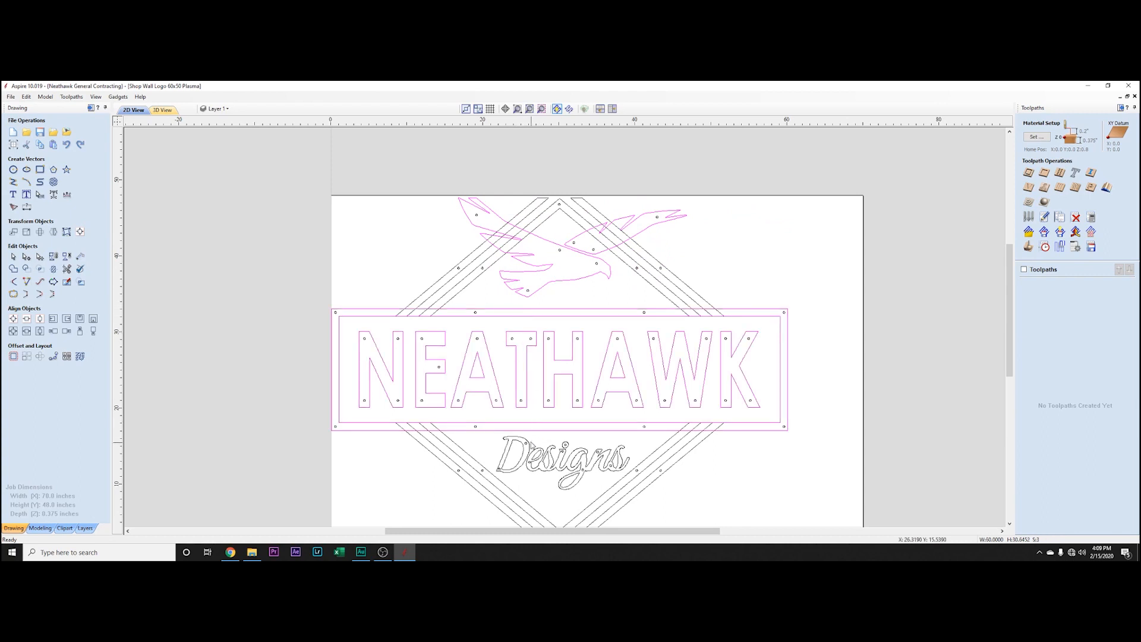
pyautogui.keyDown('shift'); pyautogui.click(527, 443); pyautogui.keyUp('shift')
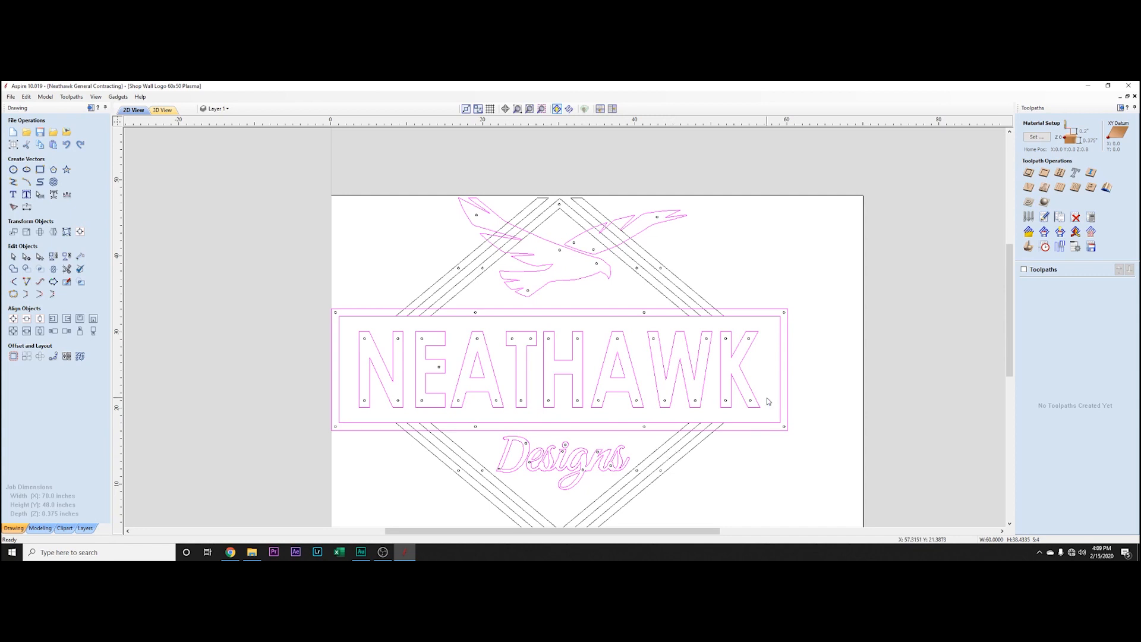
pyautogui.click(1029, 173)
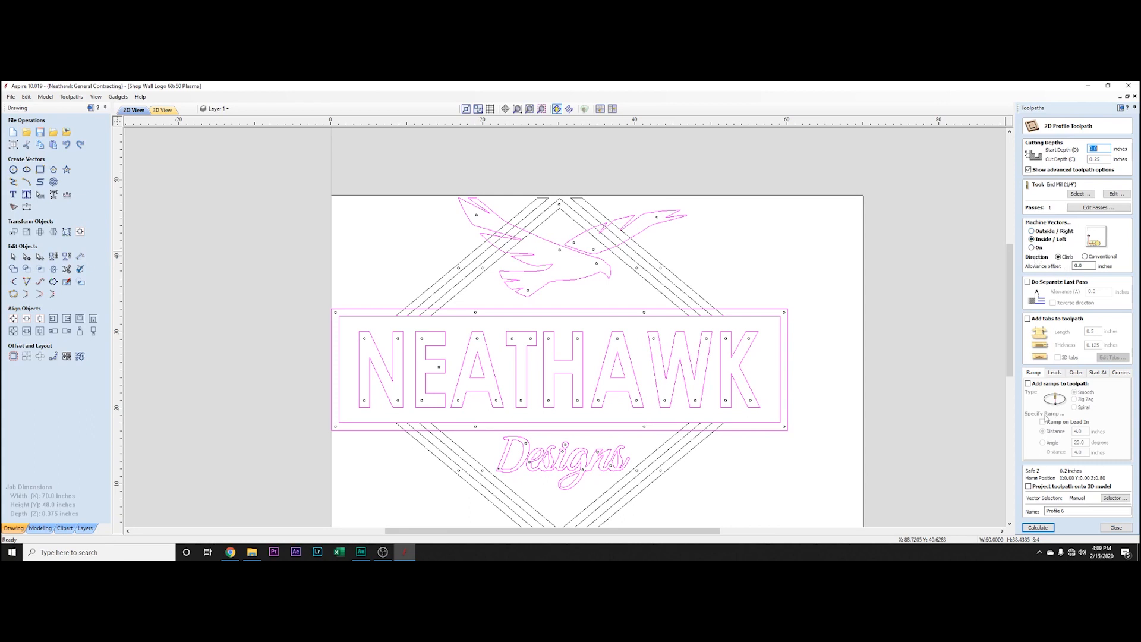
pyautogui.doubleClick(1067, 512)
pyautogui.click(1042, 527)
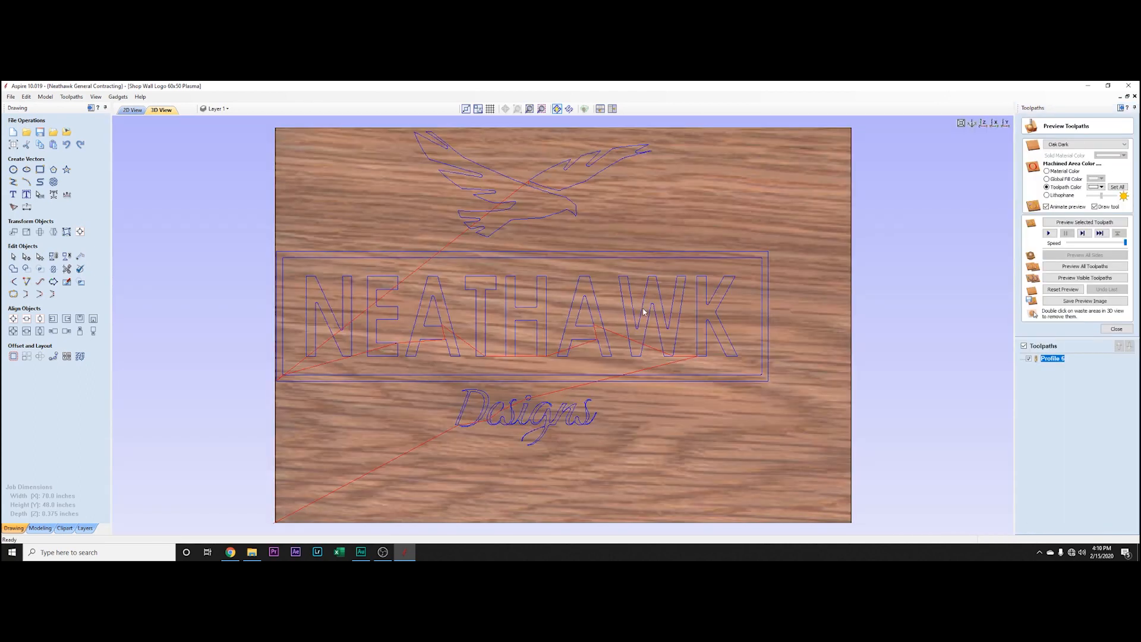
# - Set the preview material to a solid light grey and preview all toolpaths
pyautogui.click(1117, 145)
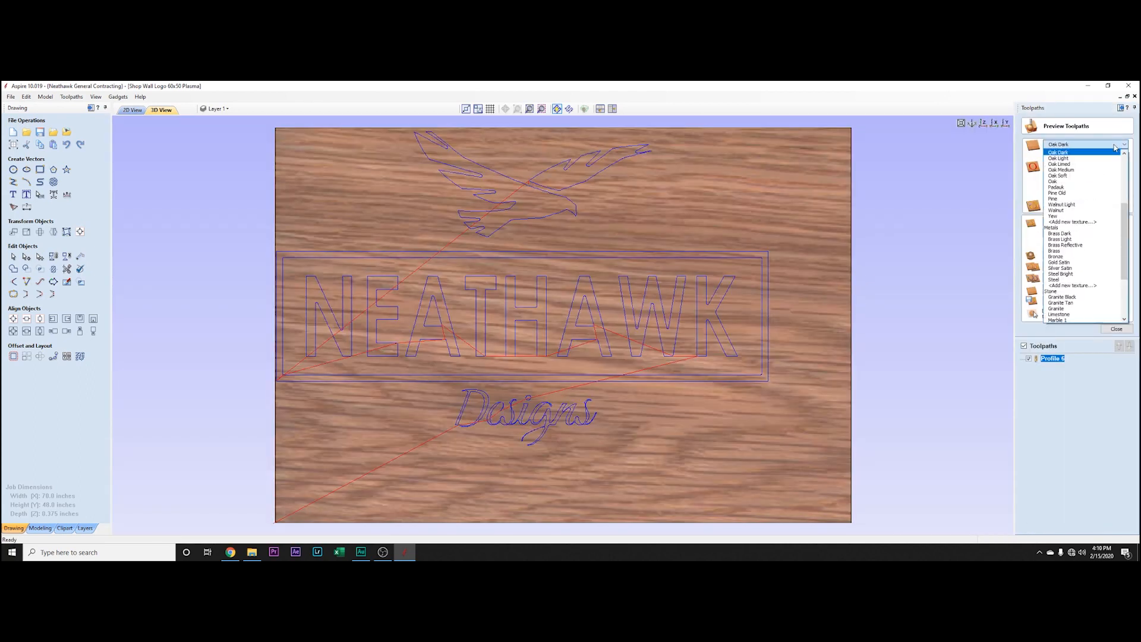
pyautogui.scroll(5, 1078, 170)
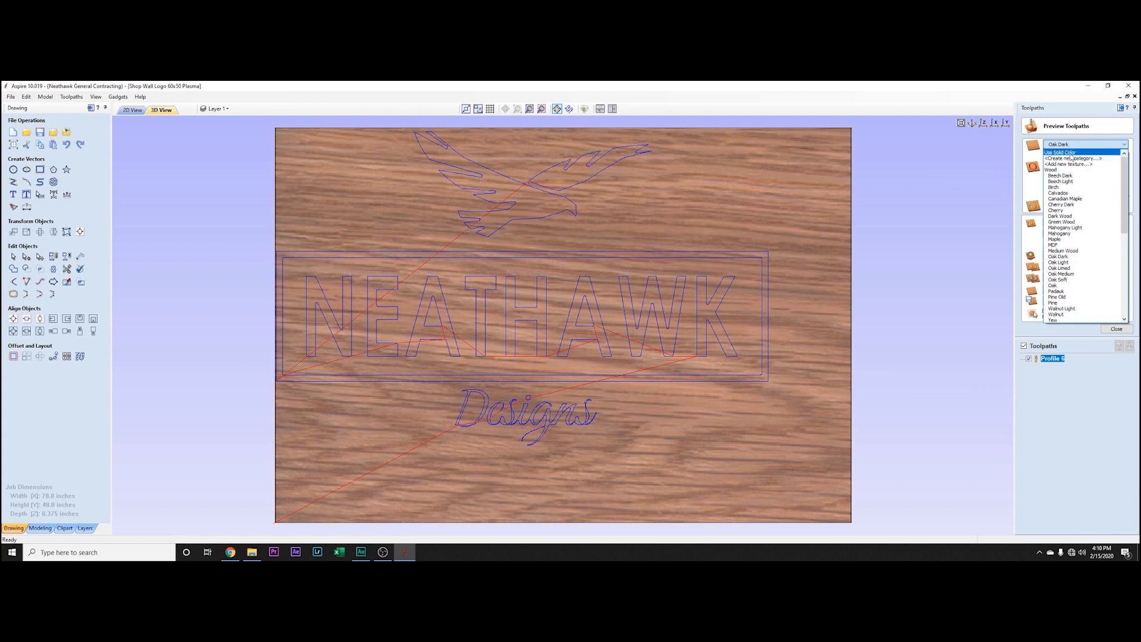
pyautogui.click(1070, 155)
pyautogui.click(1123, 155)
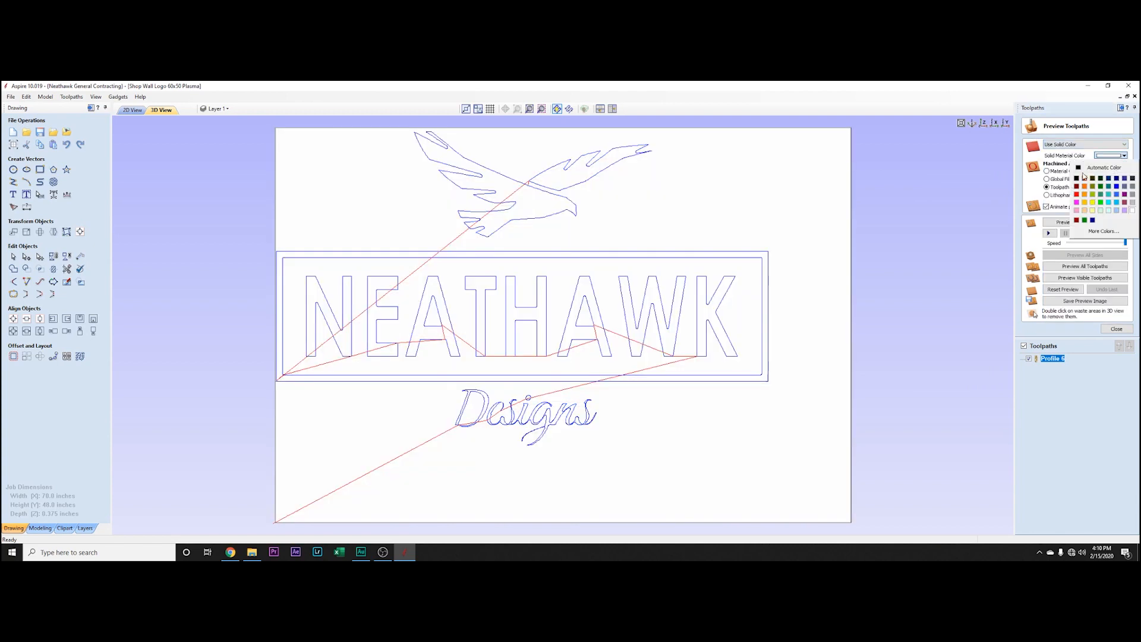
pyautogui.click(1133, 203)
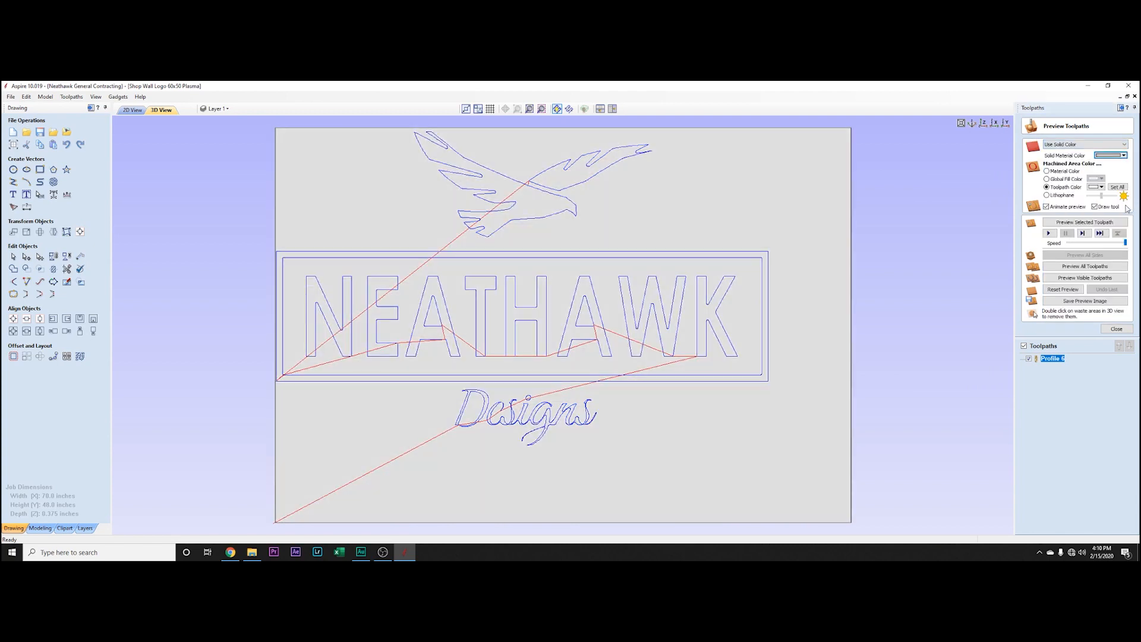
pyautogui.click(1078, 267)
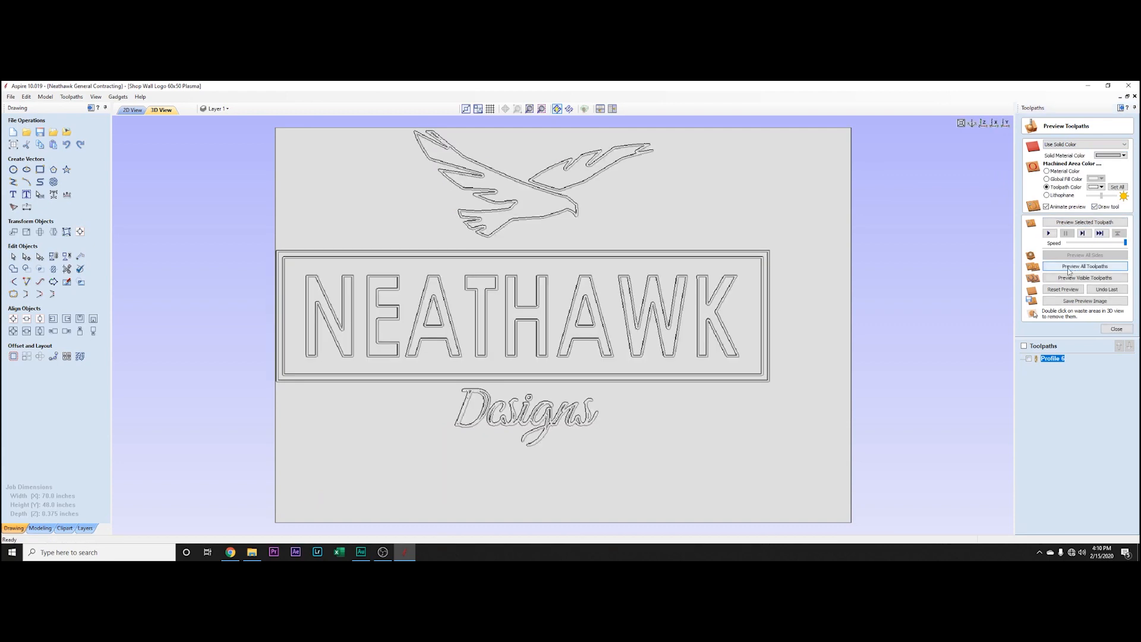
pyautogui.click(1116, 328)
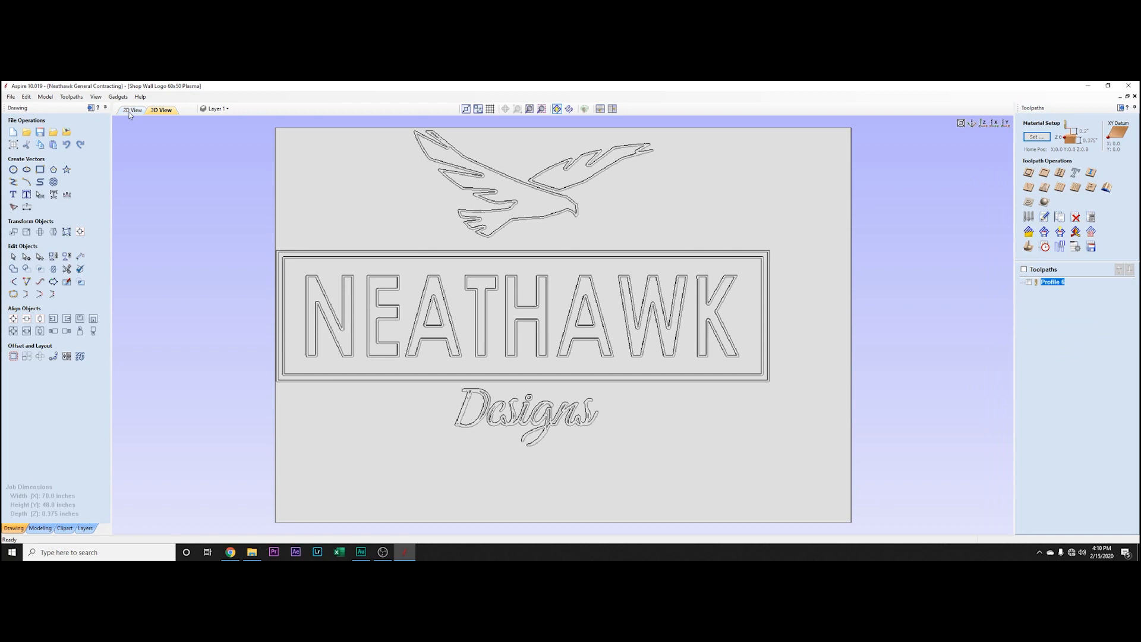
# - Calculate an inside 2D profile toolpath, Profile 7, for the diamond frame lines and preview it
pyautogui.click(131, 111)
pyautogui.click(668, 271)
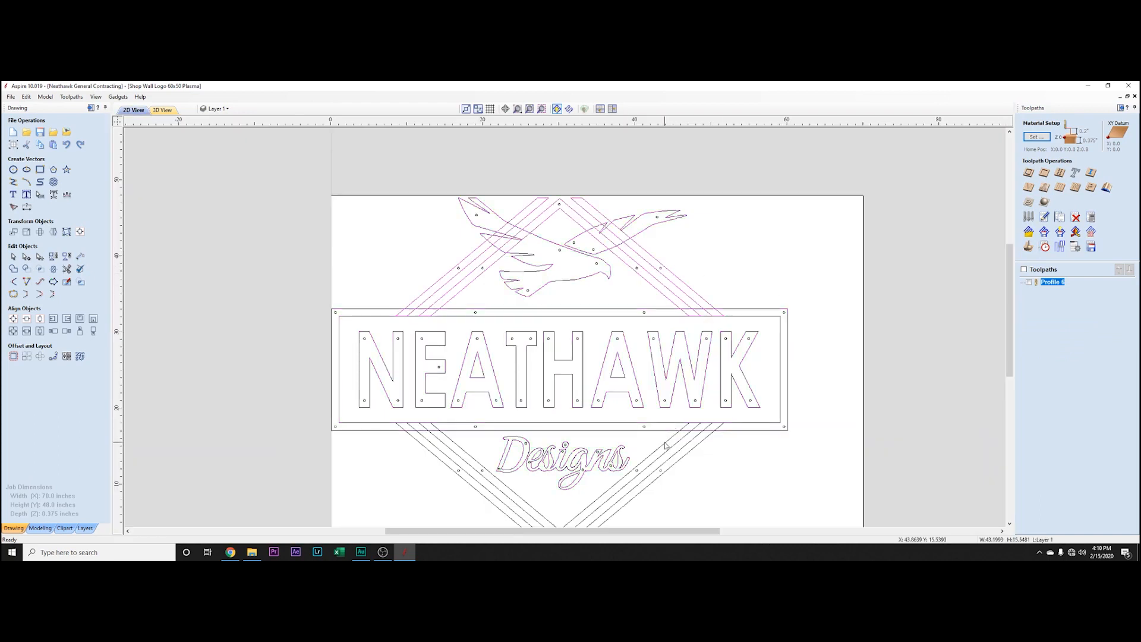
pyautogui.click(1029, 172)
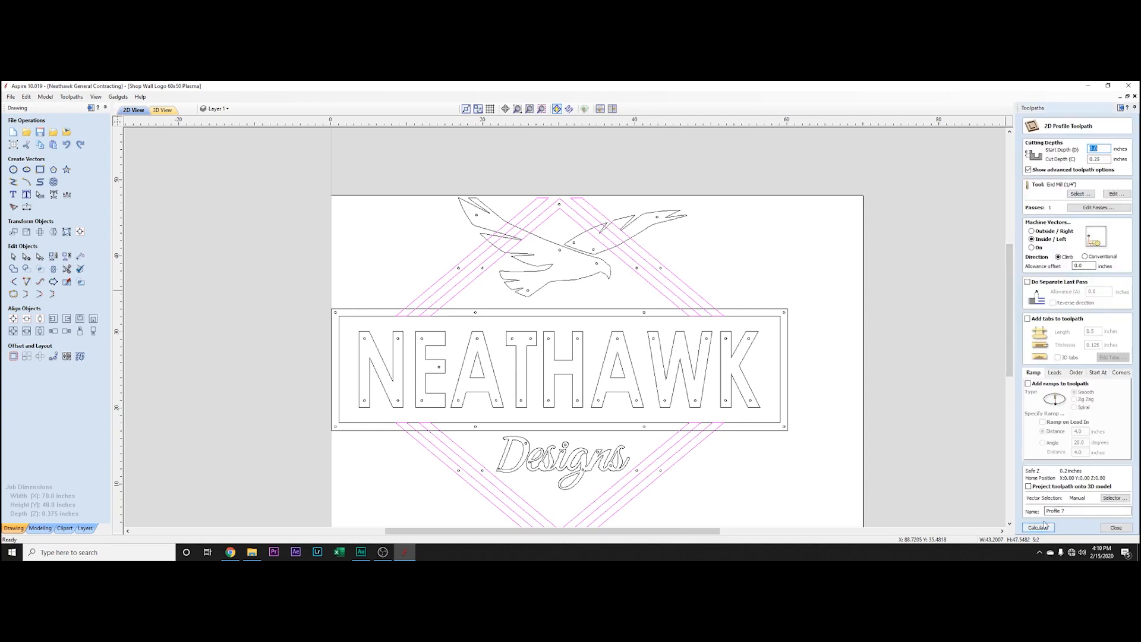
pyautogui.click(1038, 527)
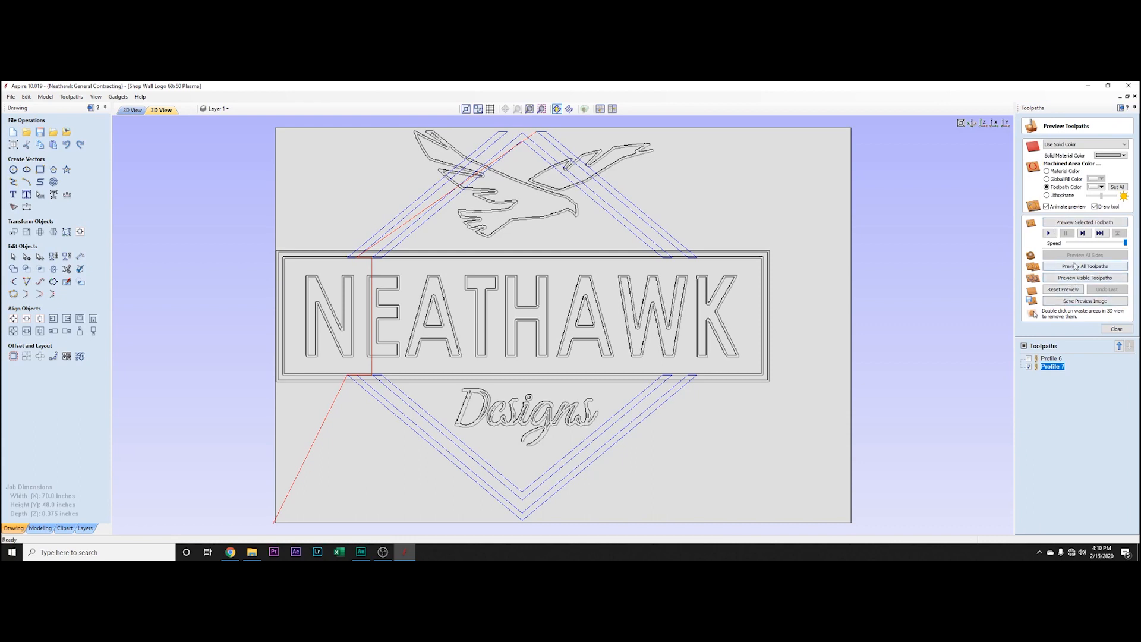
pyautogui.click(1079, 222)
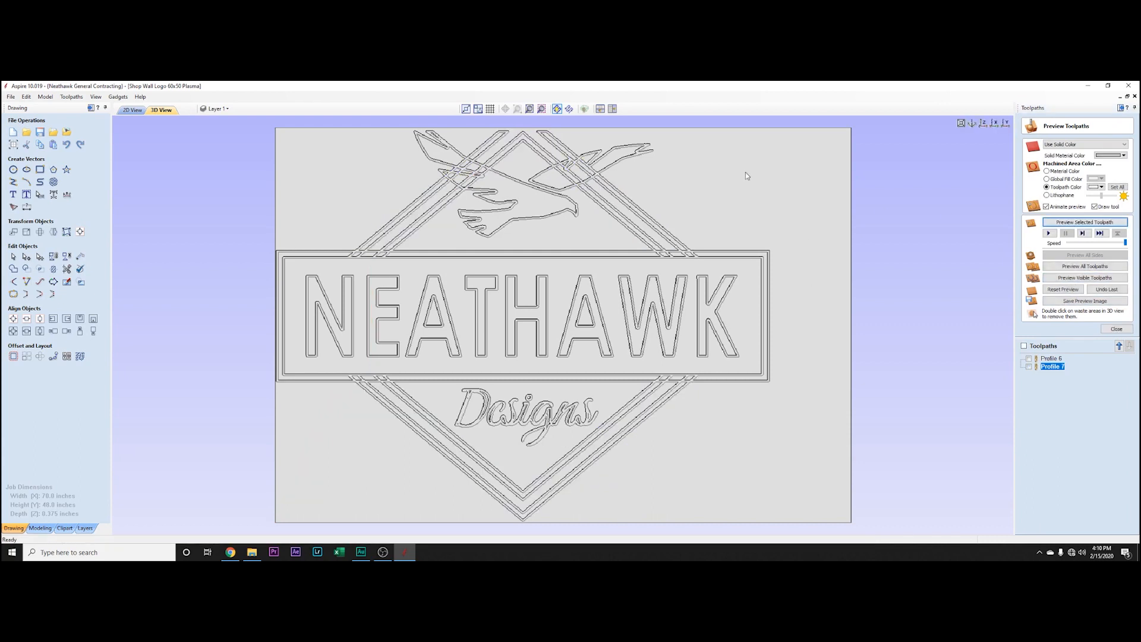
pyautogui.click(1120, 331)
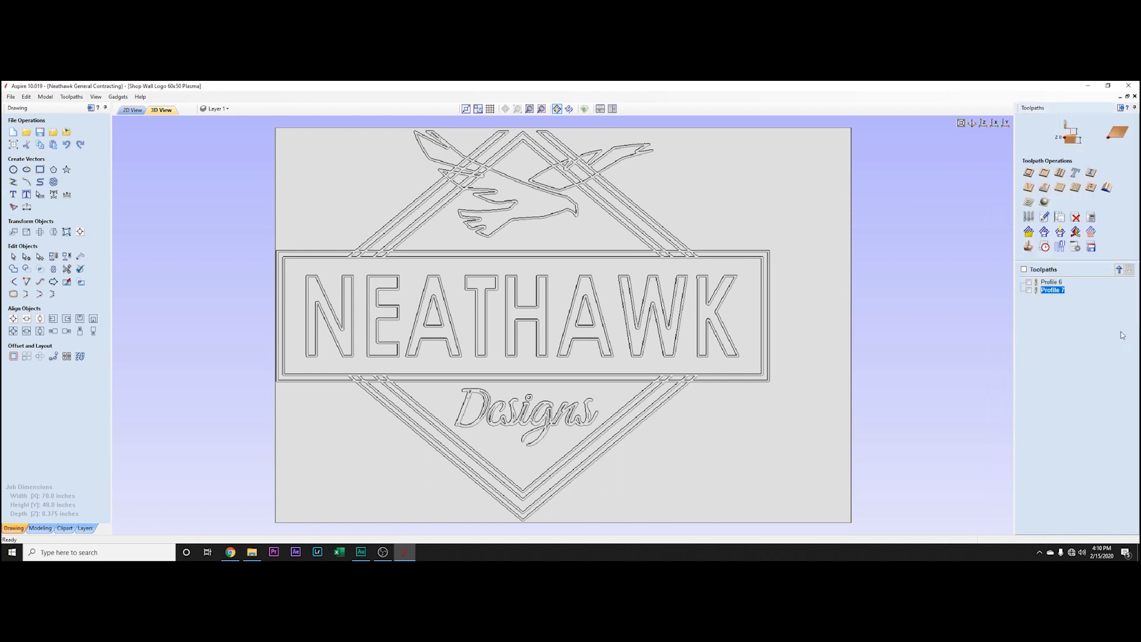
# - Start a drilling toolpath and select the mounting holes in the bird and the upper half of the diamond frame
pyautogui.click(1060, 174)
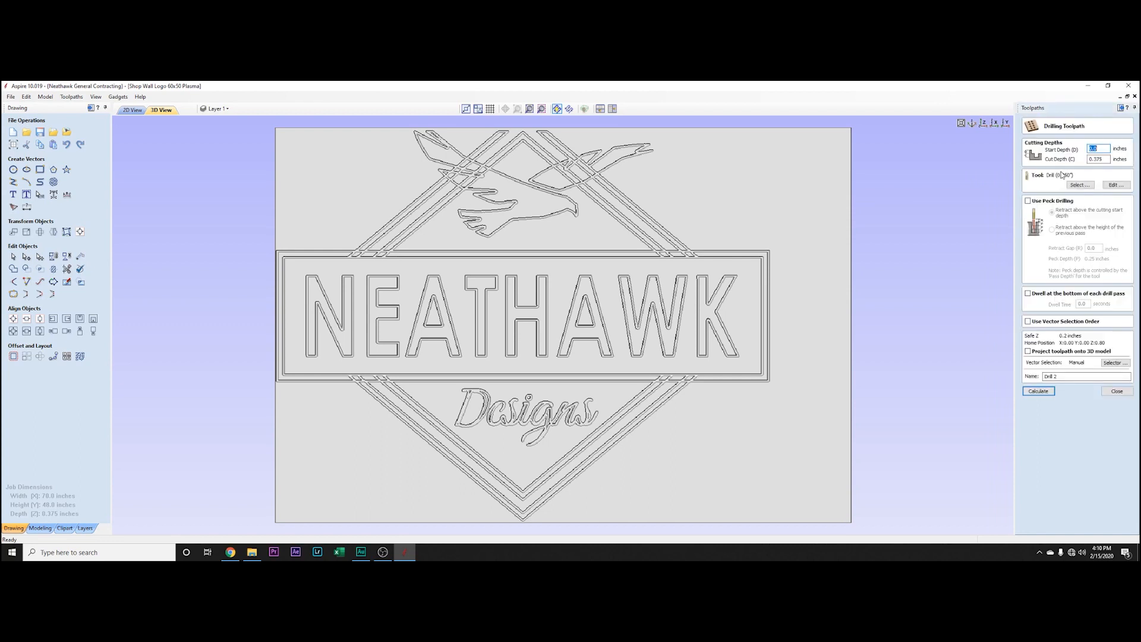
pyautogui.click(132, 110)
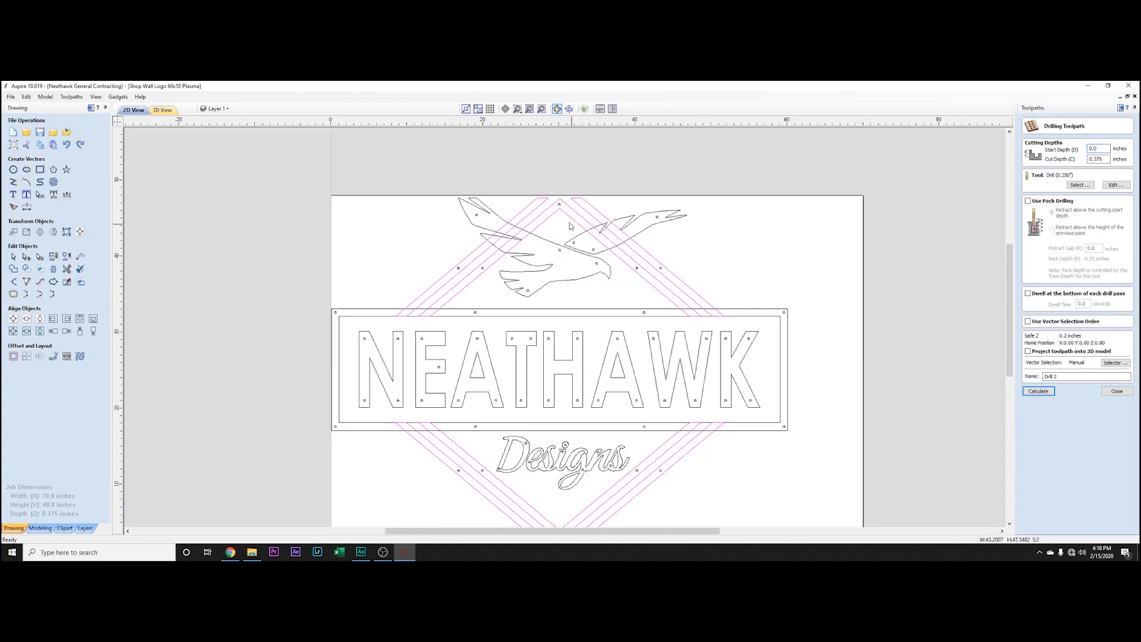
pyautogui.click(482, 217)
pyautogui.keyDown('shift'); pyautogui.click(559, 203); pyautogui.keyUp('shift')
pyautogui.keyDown('shift'); pyautogui.click(657, 217); pyautogui.keyUp('shift')
pyautogui.keyDown('shift'); pyautogui.click(593, 250); pyautogui.keyUp('shift')
pyautogui.keyDown('shift'); pyautogui.click(574, 242); pyautogui.keyUp('shift')
pyautogui.keyDown('shift'); pyautogui.click(559, 250); pyautogui.keyUp('shift')
pyautogui.keyDown('shift'); pyautogui.click(596, 264); pyautogui.keyUp('shift')
pyautogui.keyDown('shift'); pyautogui.click(527, 290); pyautogui.keyUp('shift')
pyautogui.keyDown('shift'); pyautogui.click(661, 269); pyautogui.keyUp('shift')
pyautogui.keyDown('shift'); pyautogui.click(637, 268); pyautogui.keyUp('shift')
pyautogui.keyDown('shift'); pyautogui.click(482, 268); pyautogui.keyUp('shift')
pyautogui.keyDown('shift'); pyautogui.click(459, 268); pyautogui.keyUp('shift')
# - Add holes in the banner, the D of Designs and the lower diamond sides to the selection and group the holes
pyautogui.click(477, 315)
pyautogui.keyDown('shift'); pyautogui.click(527, 445); pyautogui.keyUp('shift')
pyautogui.keyDown('shift'); pyautogui.click(482, 473); pyautogui.keyUp('shift')
pyautogui.keyDown('shift'); pyautogui.click(636, 473); pyautogui.keyUp('shift')
pyautogui.click(54, 258)
# - Add the remaining holes in Designs and the two at the diamond's lower point to the drilling selection
pyautogui.scroll(-1, 756, 431)
pyautogui.moveTo(767, 455); pyautogui.dragTo(653, 329, button='middle')
pyautogui.scroll(1, 508, 375)
pyautogui.scroll(1, 514, 391)
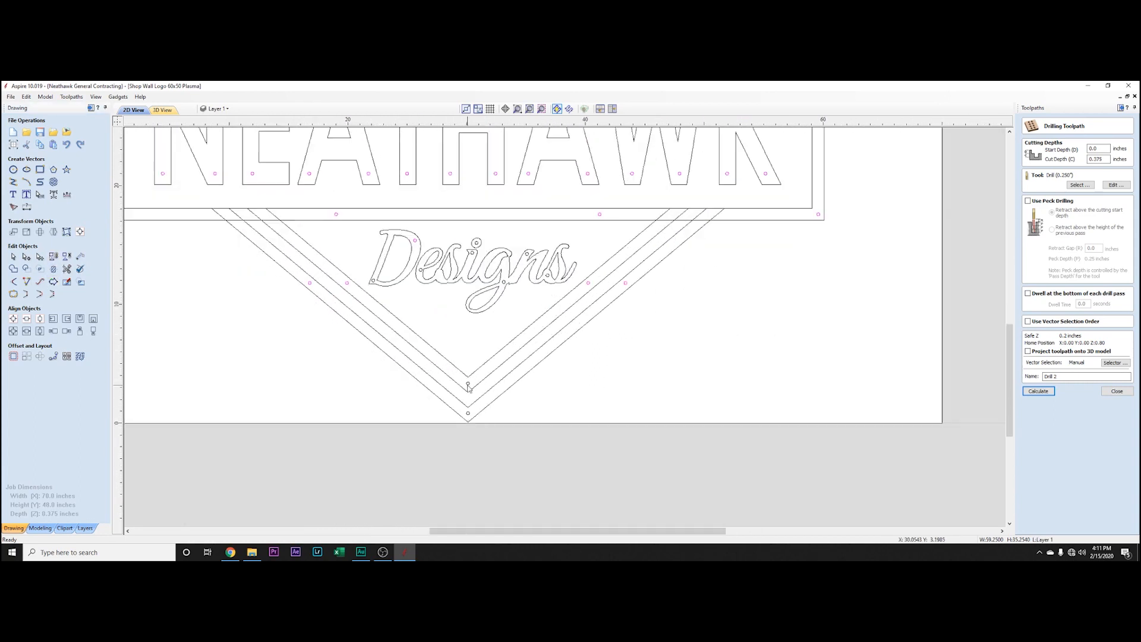
pyautogui.keyDown('shift'); pyautogui.click(421, 271); pyautogui.keyUp('shift')
pyautogui.keyDown('shift'); pyautogui.click(372, 282); pyautogui.keyUp('shift')
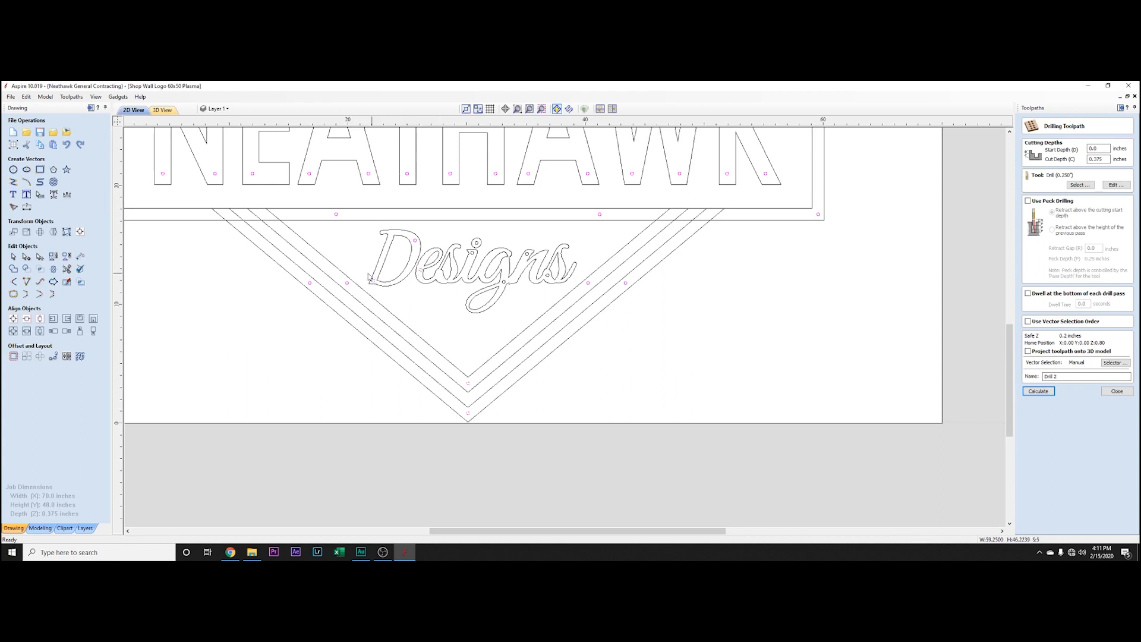
pyautogui.keyDown('shift'); pyautogui.click(474, 251); pyautogui.keyUp('shift')
pyautogui.keyDown('shift'); pyautogui.click(527, 255); pyautogui.keyUp('shift')
pyautogui.keyDown('shift'); pyautogui.click(505, 282); pyautogui.keyUp('shift')
pyautogui.keyDown('shift'); pyautogui.click(548, 277); pyautogui.keyUp('shift')
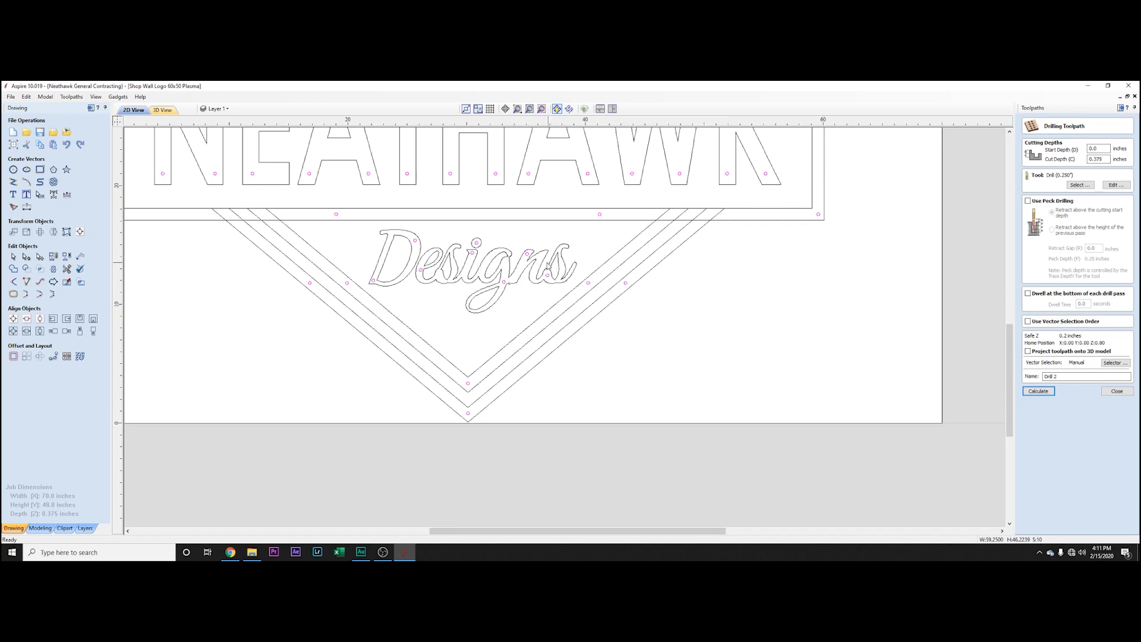
# - Set the drilling toolpath's cut depth to 0.38 inches
pyautogui.scroll(-3, 512, 285)
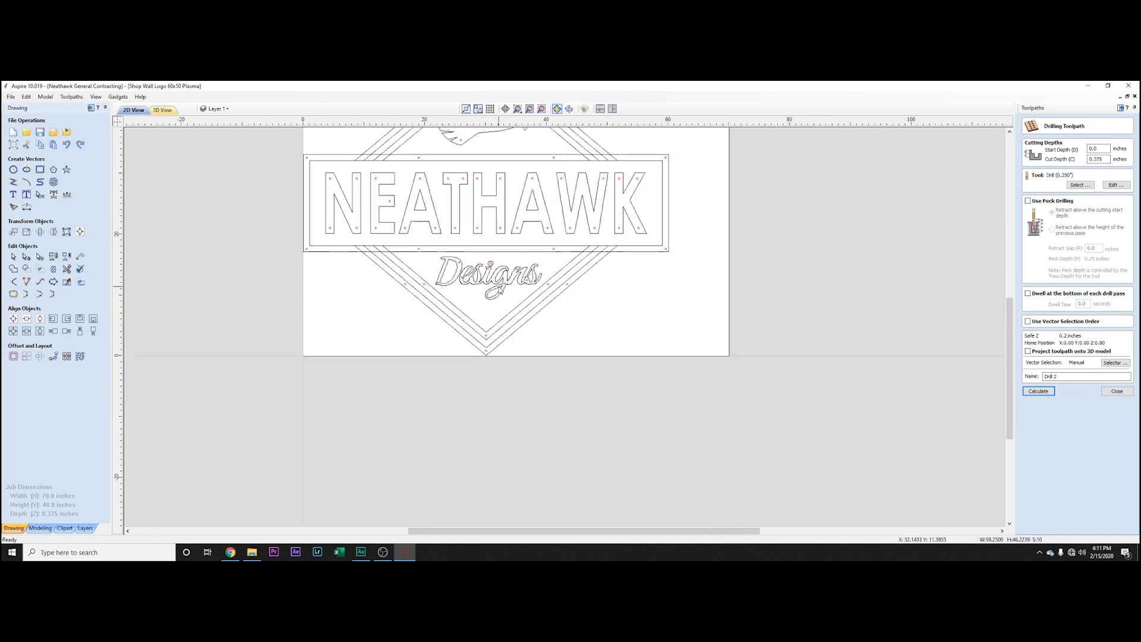
pyautogui.moveTo(524, 226); pyautogui.dragTo(501, 324, button='middle')
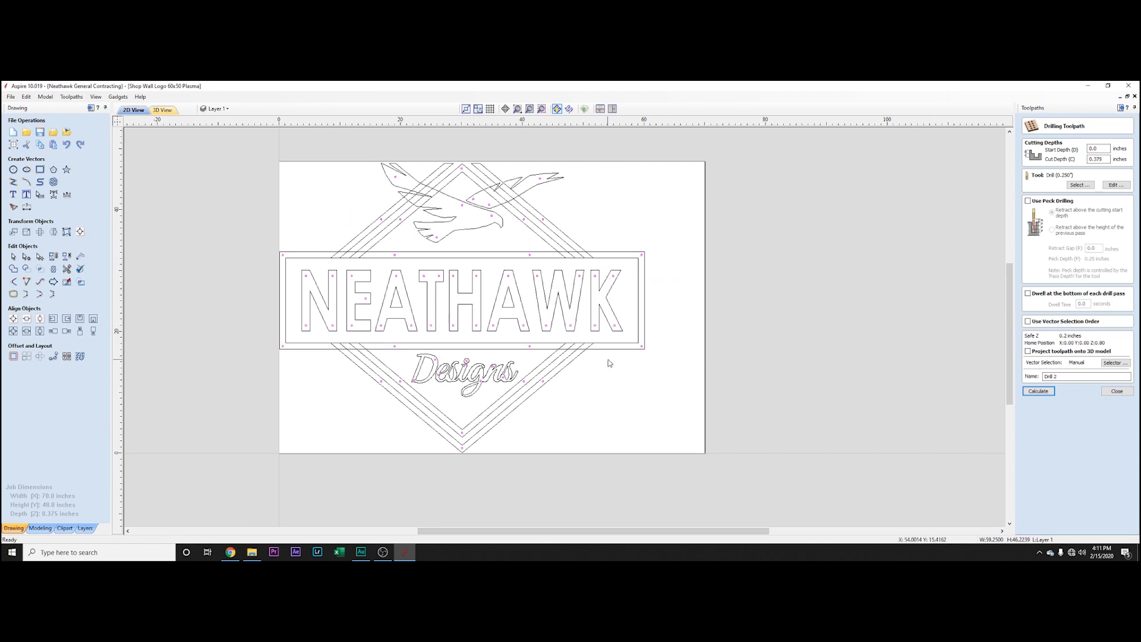
pyautogui.scroll(-1, 527, 250)
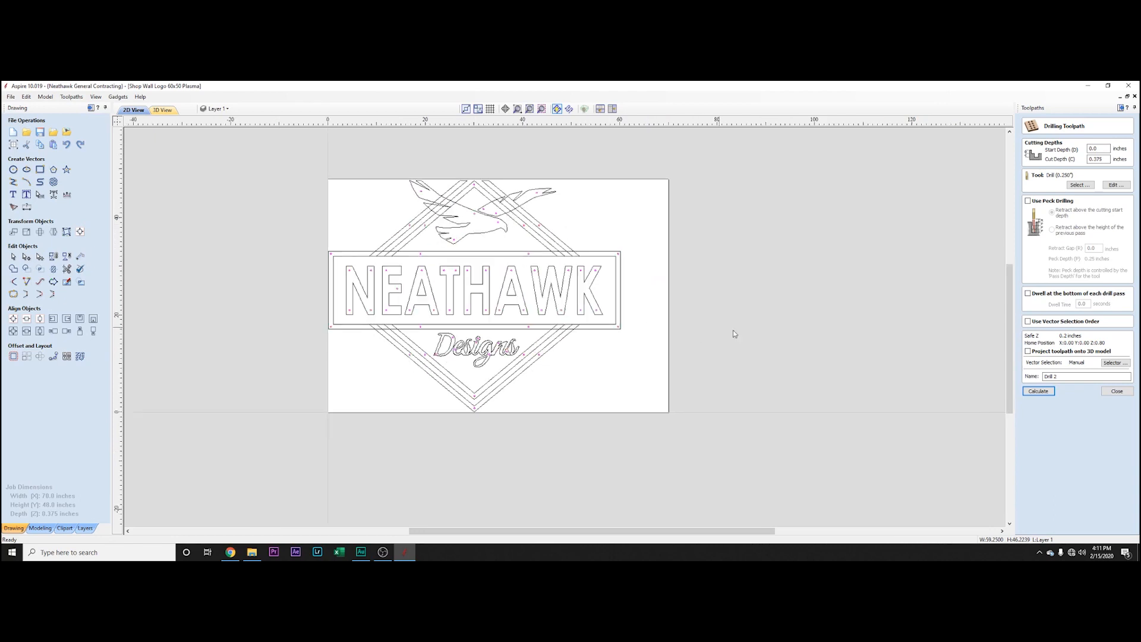
pyautogui.click(1104, 160)
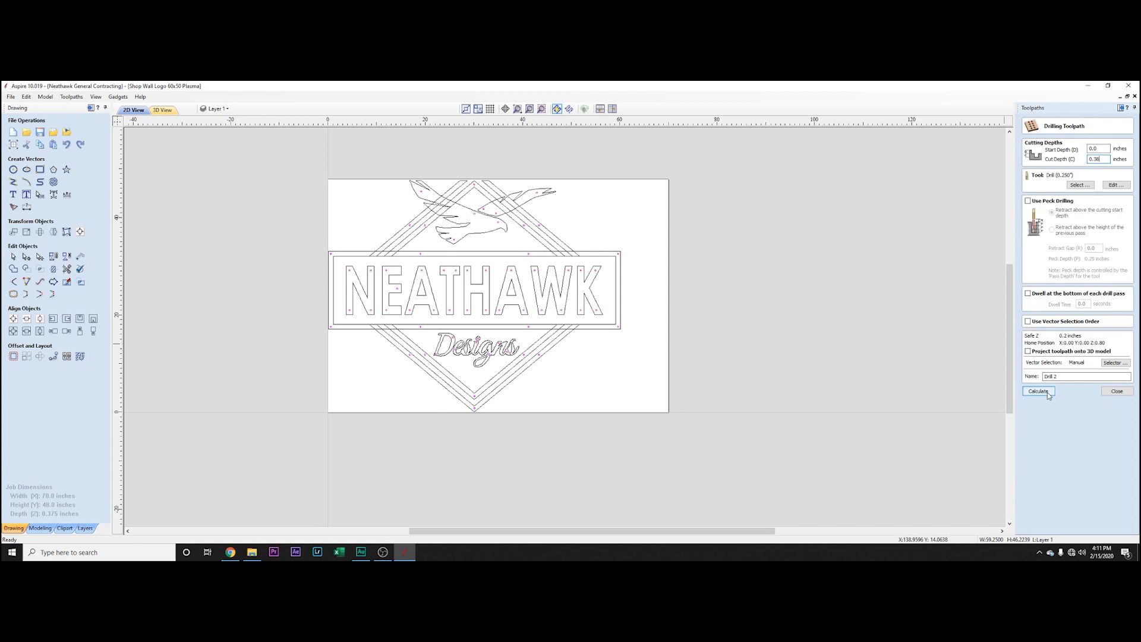
# - Calculate the drilling toolpath, accepting the cut through the material, and preview all toolpaths
pyautogui.click(1048, 392)
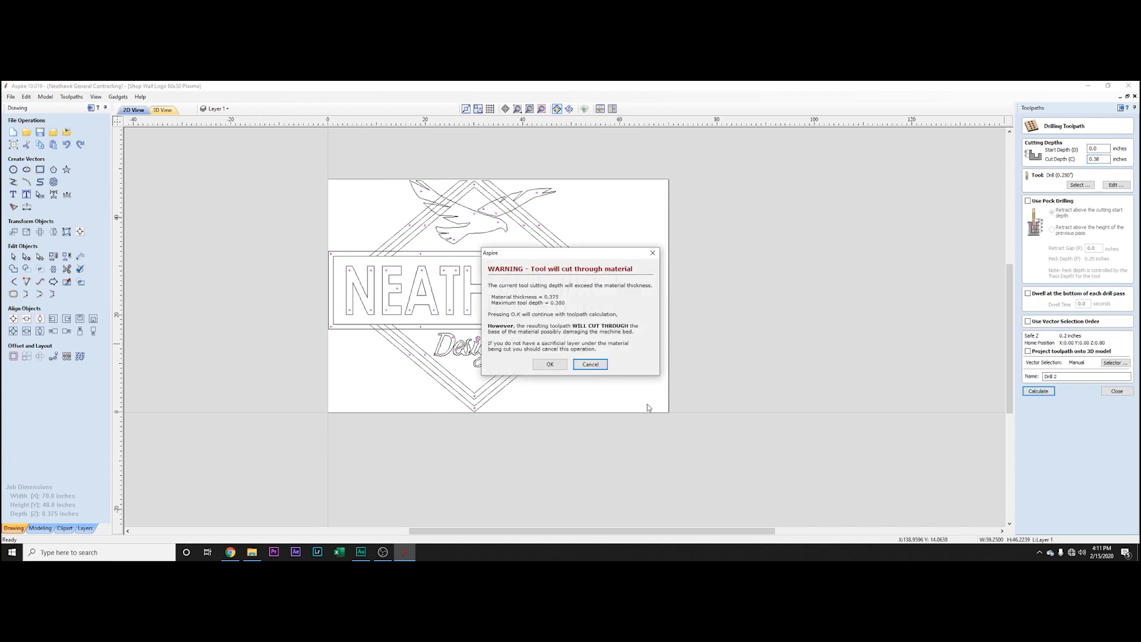
pyautogui.click(549, 365)
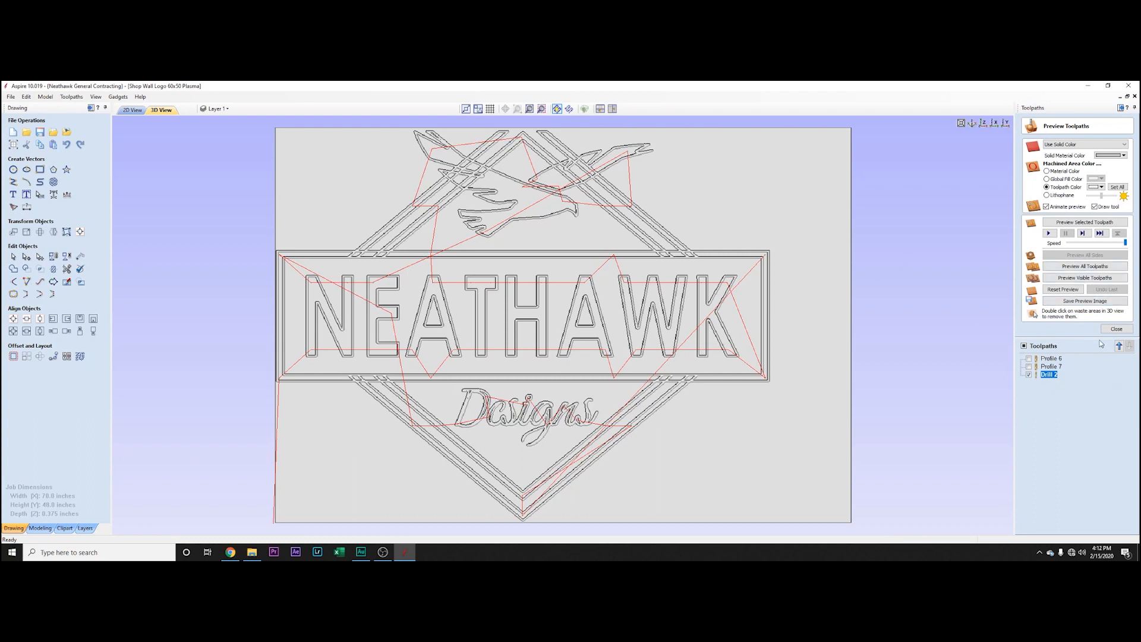
pyautogui.click(1077, 267)
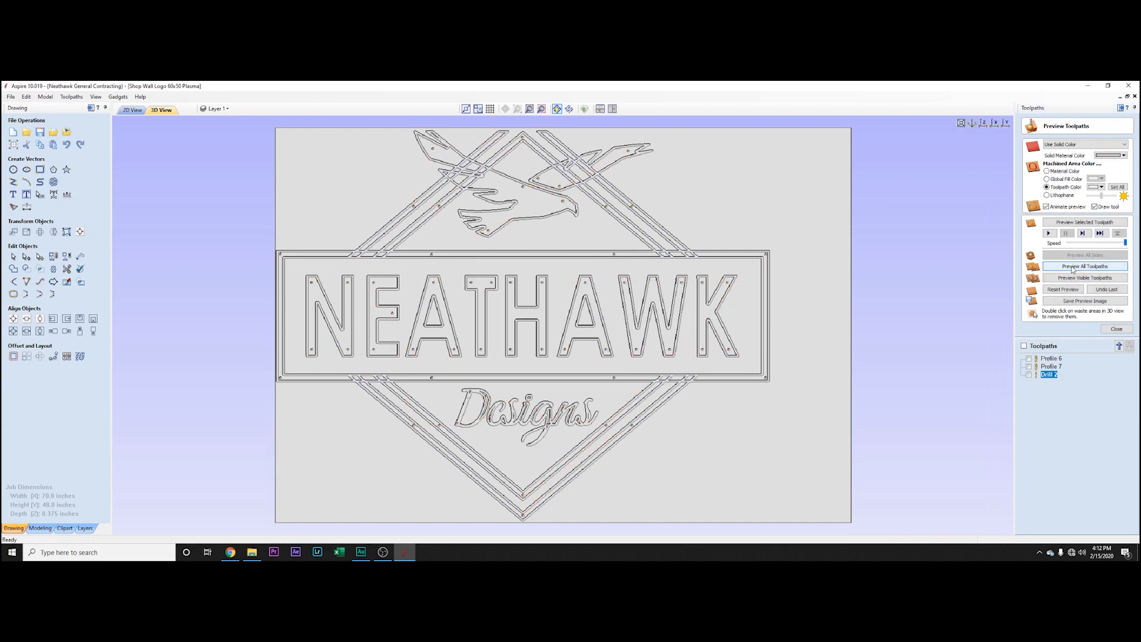
# - Set the drilling toolpath's preview color to yellow and check the holes in the NEATHAWK lettering up close
pyautogui.click(1101, 188)
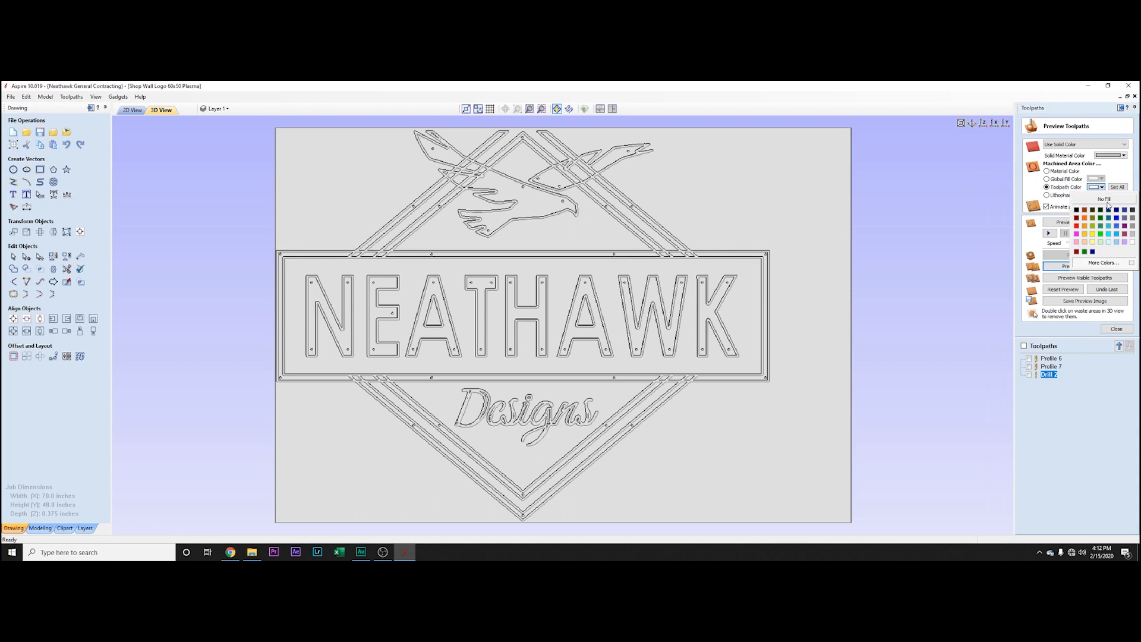
pyautogui.click(1094, 236)
pyautogui.moveTo(413, 425); pyautogui.dragTo(467, 404)
pyautogui.scroll(5, 467, 404)
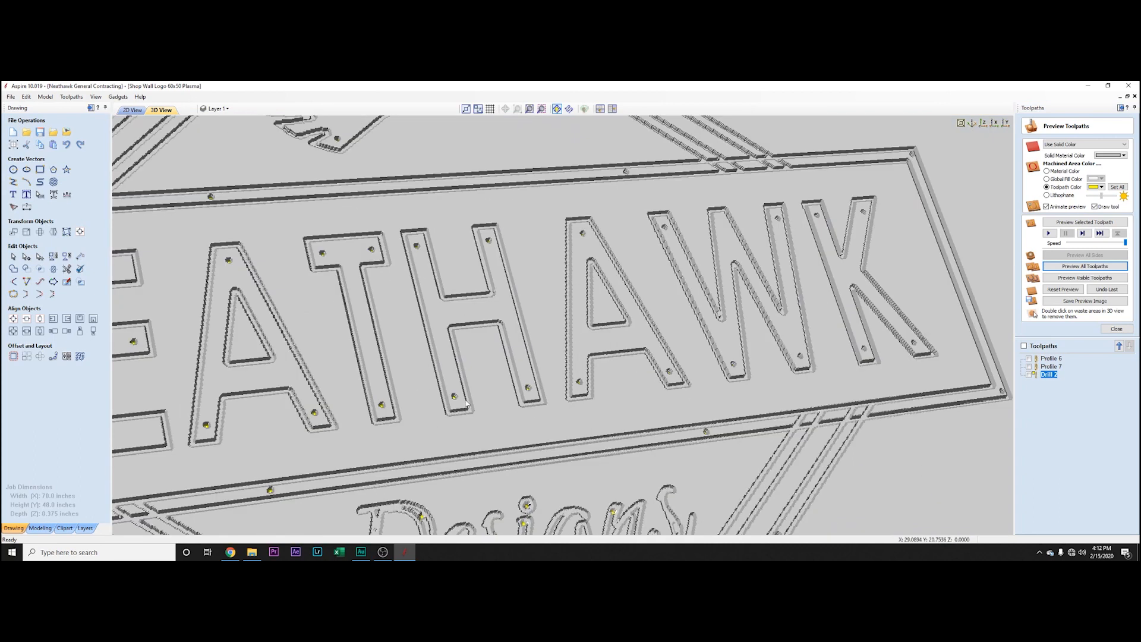
pyautogui.scroll(-5, 467, 402)
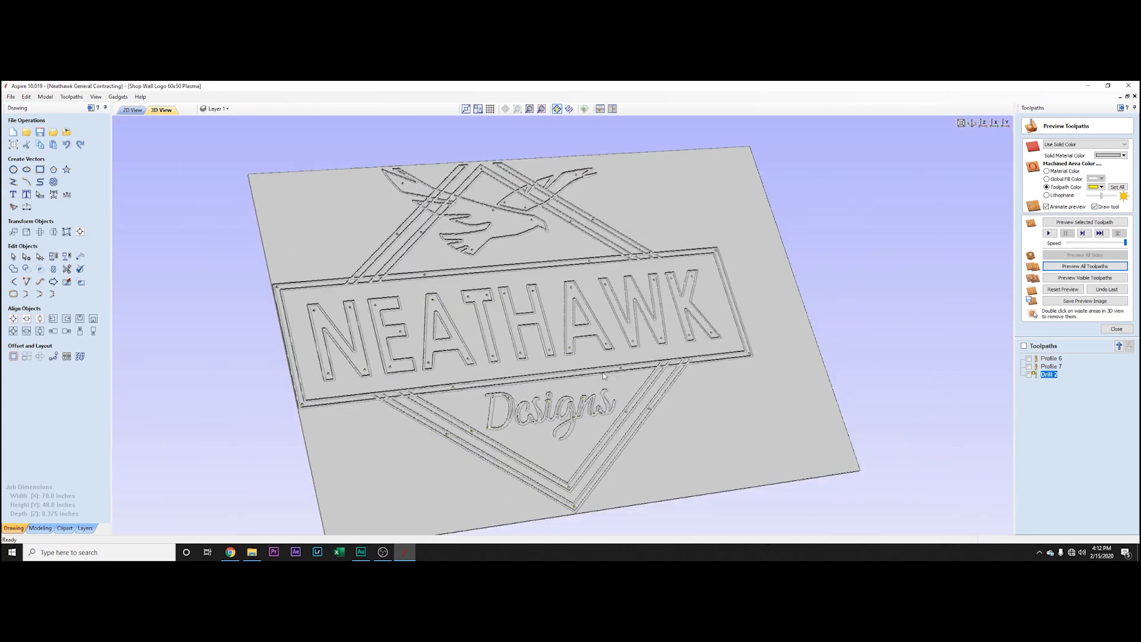
# - Examine the simulated profile cuts and drilled holes across the whole logo from several angles
pyautogui.moveTo(852, 322); pyautogui.dragTo(753, 402)
pyautogui.moveTo(792, 322); pyautogui.dragTo(683, 333)
pyautogui.moveTo(557, 494); pyautogui.dragTo(503, 407)
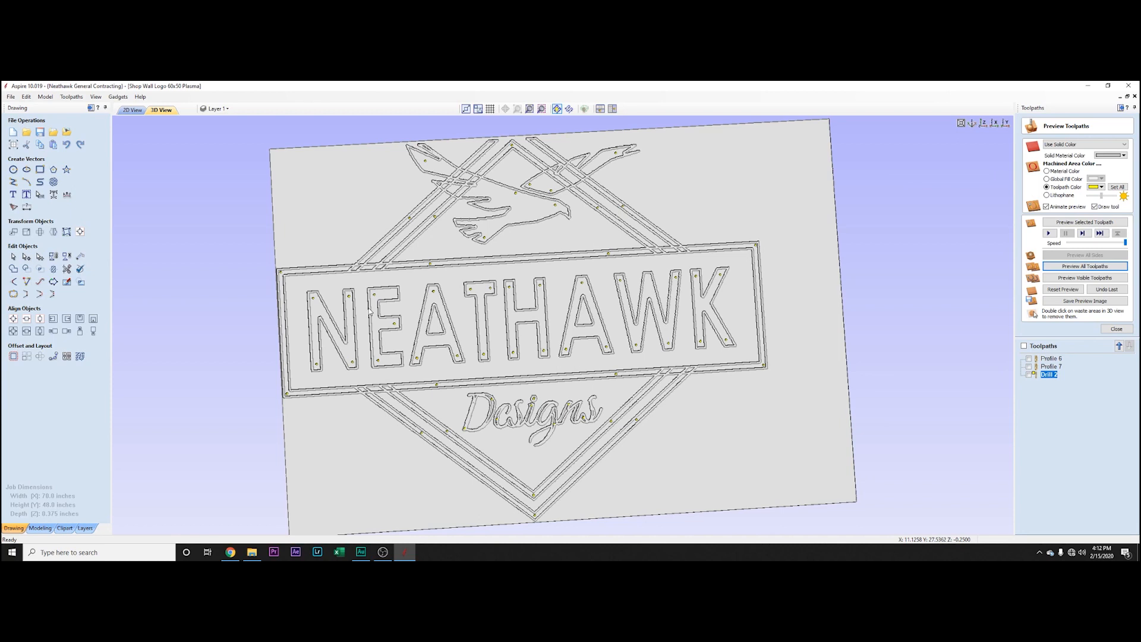
pyautogui.moveTo(785, 213); pyautogui.dragTo(658, 323)
pyautogui.moveTo(767, 320); pyautogui.dragTo(558, 367)
pyautogui.moveTo(420, 352); pyautogui.dragTo(857, 323)
pyautogui.moveTo(740, 292); pyautogui.dragTo(749, 334)
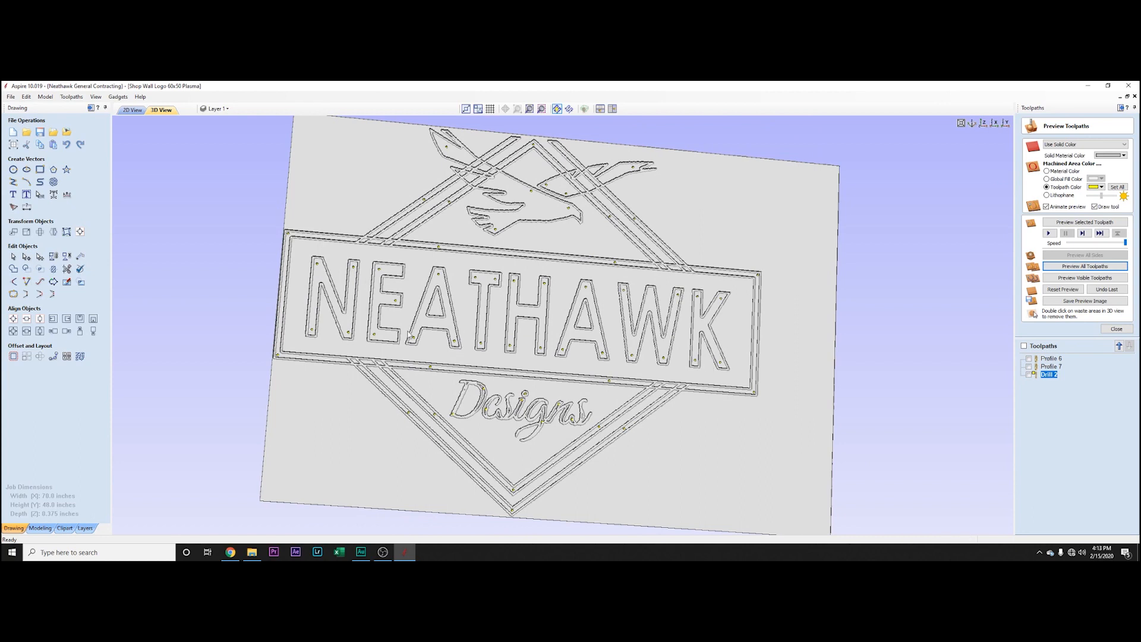
pyautogui.moveTo(323, 162); pyautogui.dragTo(324, 233)
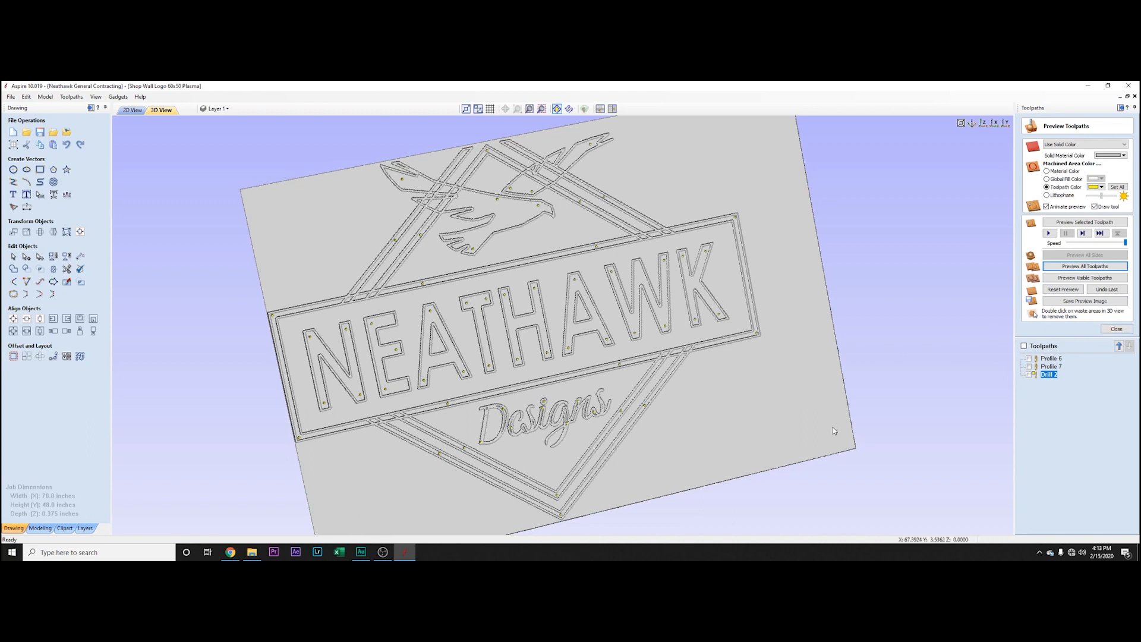
pyautogui.moveTo(822, 438); pyautogui.dragTo(589, 389)
pyautogui.moveTo(304, 458); pyautogui.dragTo(397, 466)
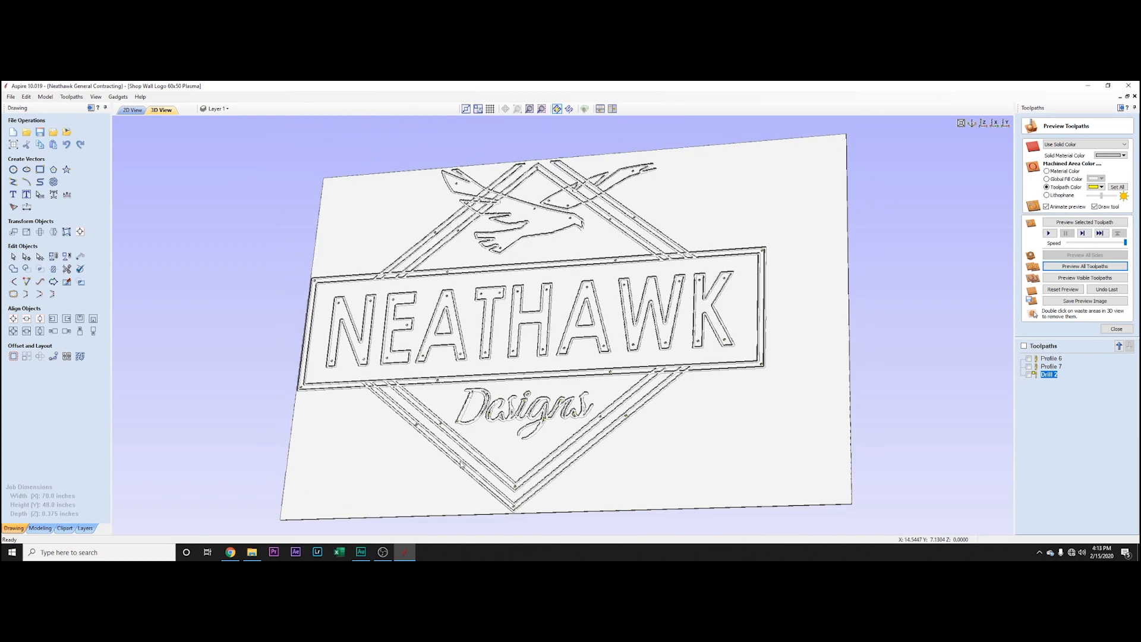